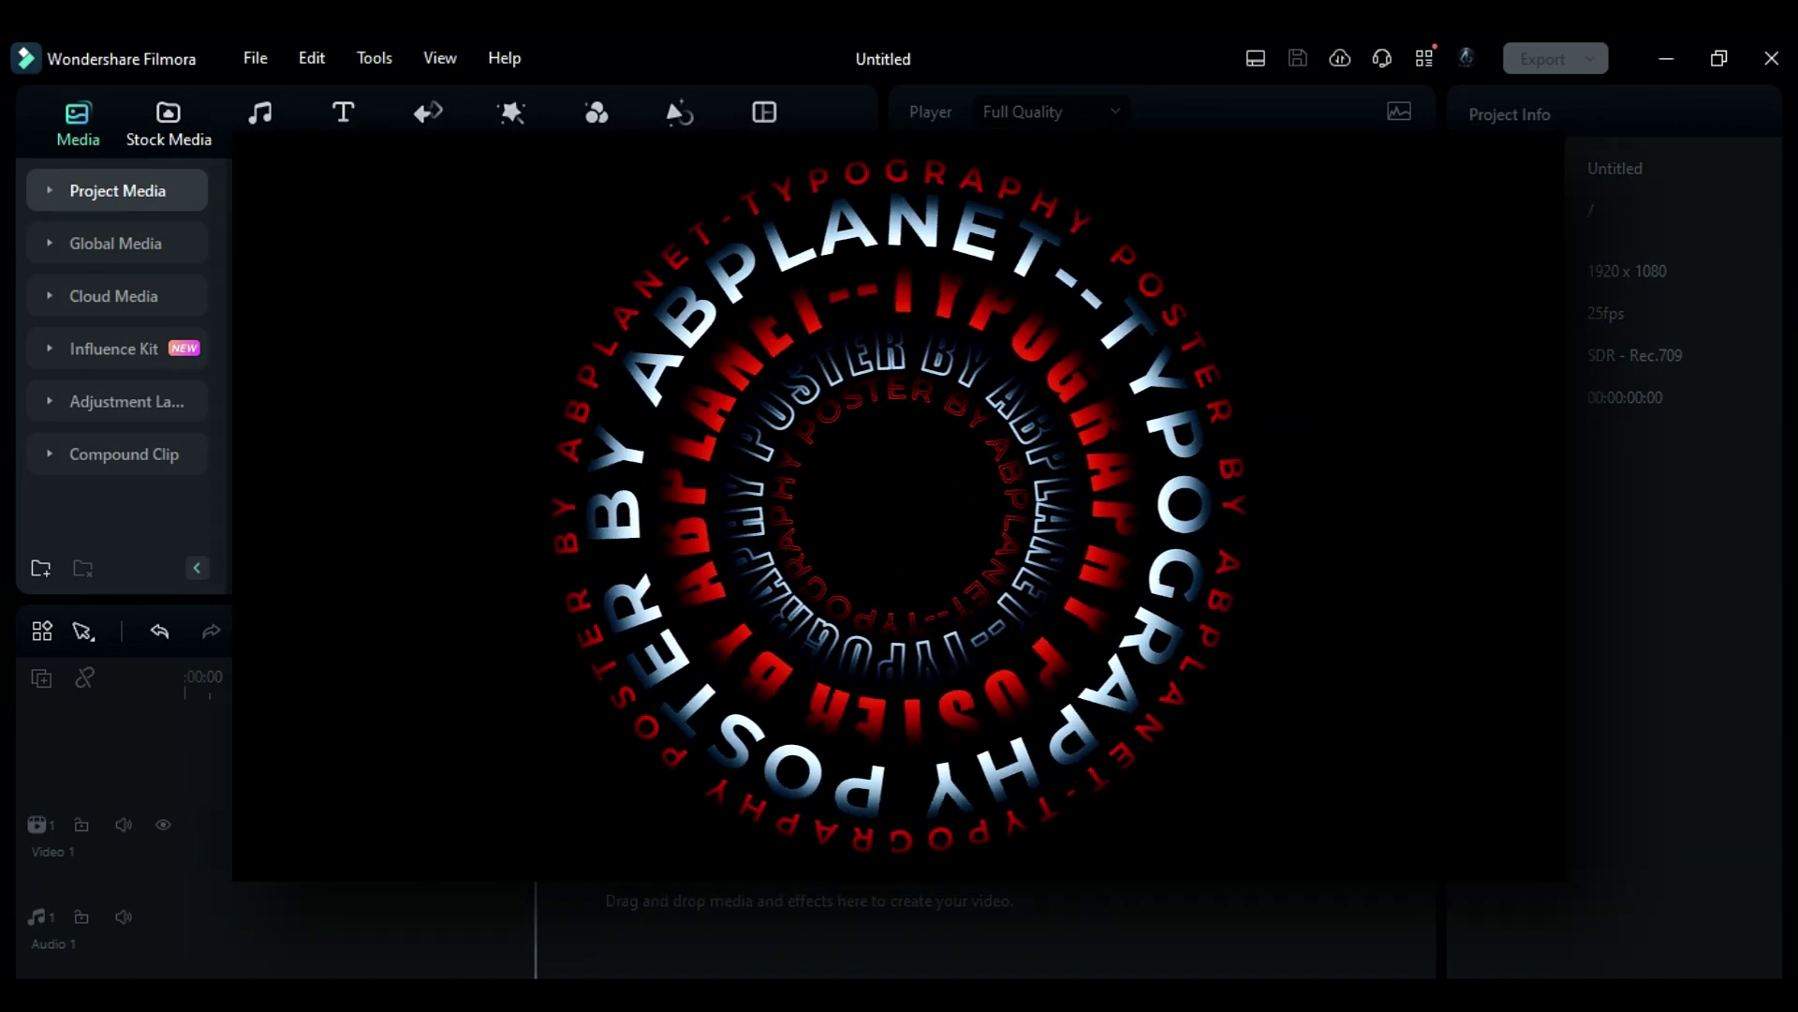
- Open and dismiss the Edit menu, then switch the library to Titles with Alt+4
{"action": "left_click", "coordinate": [334, 65]}
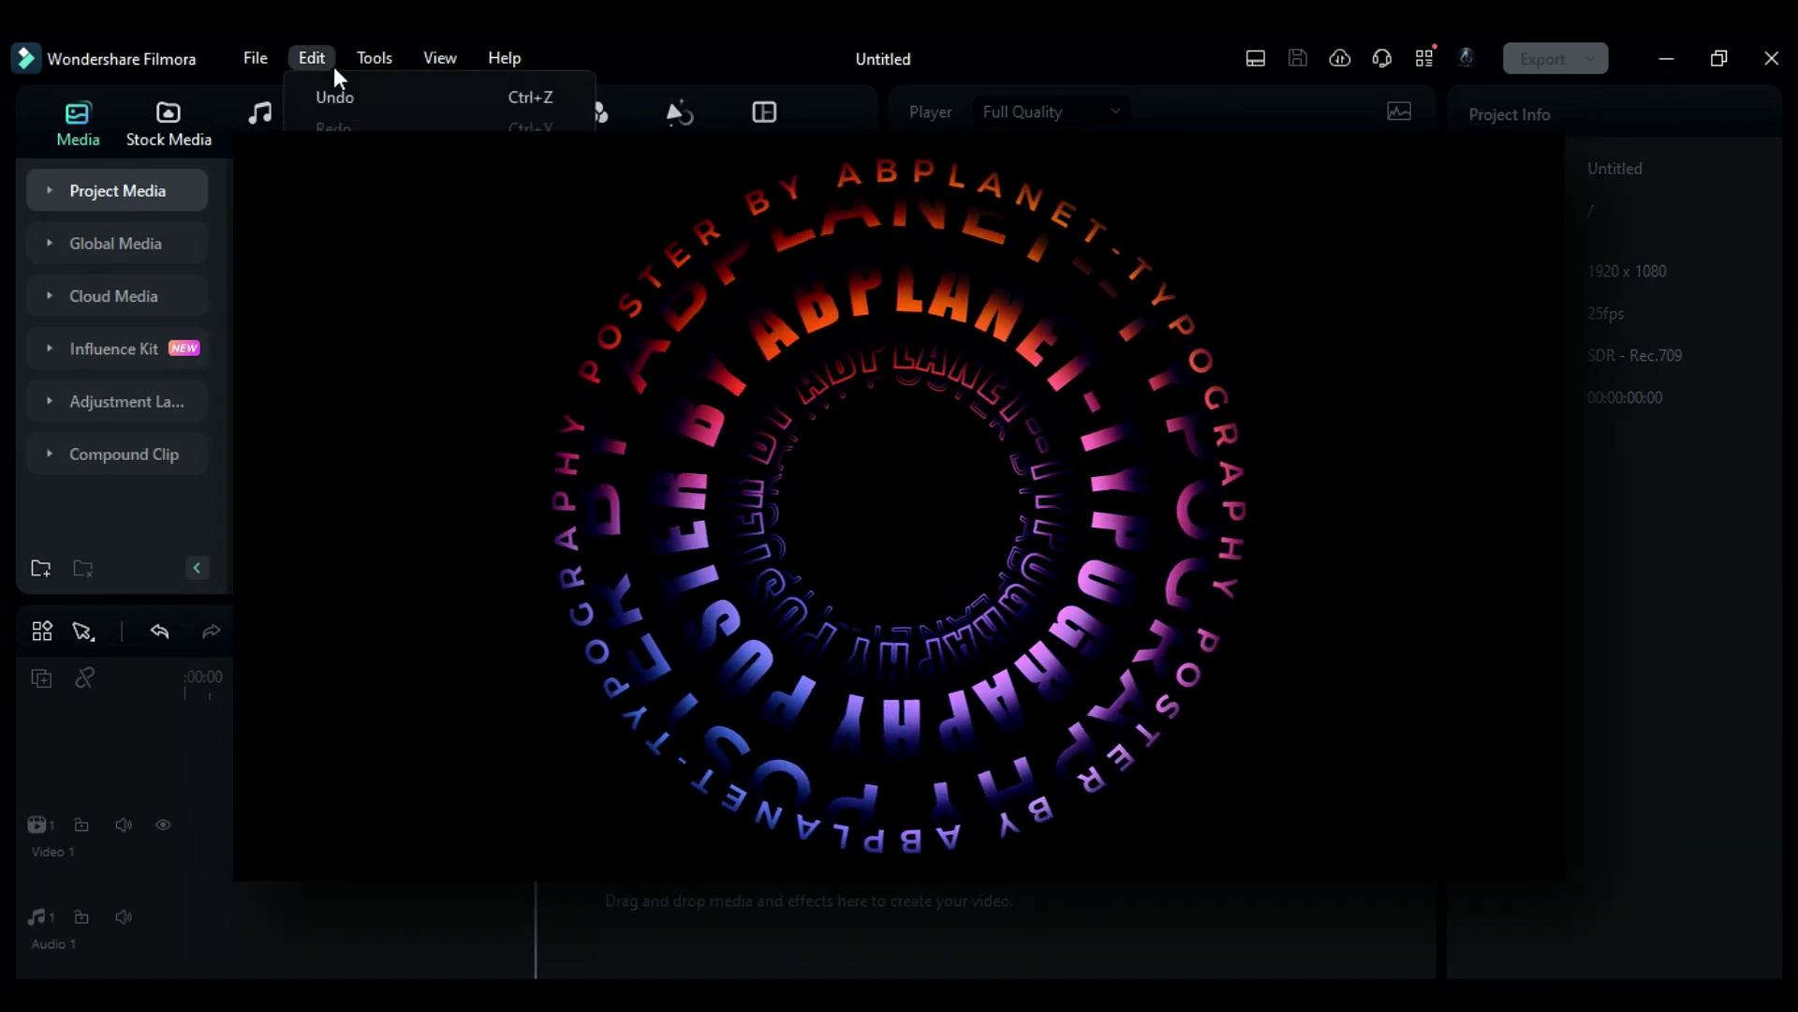
{"action": "key", "text": "Escape"}
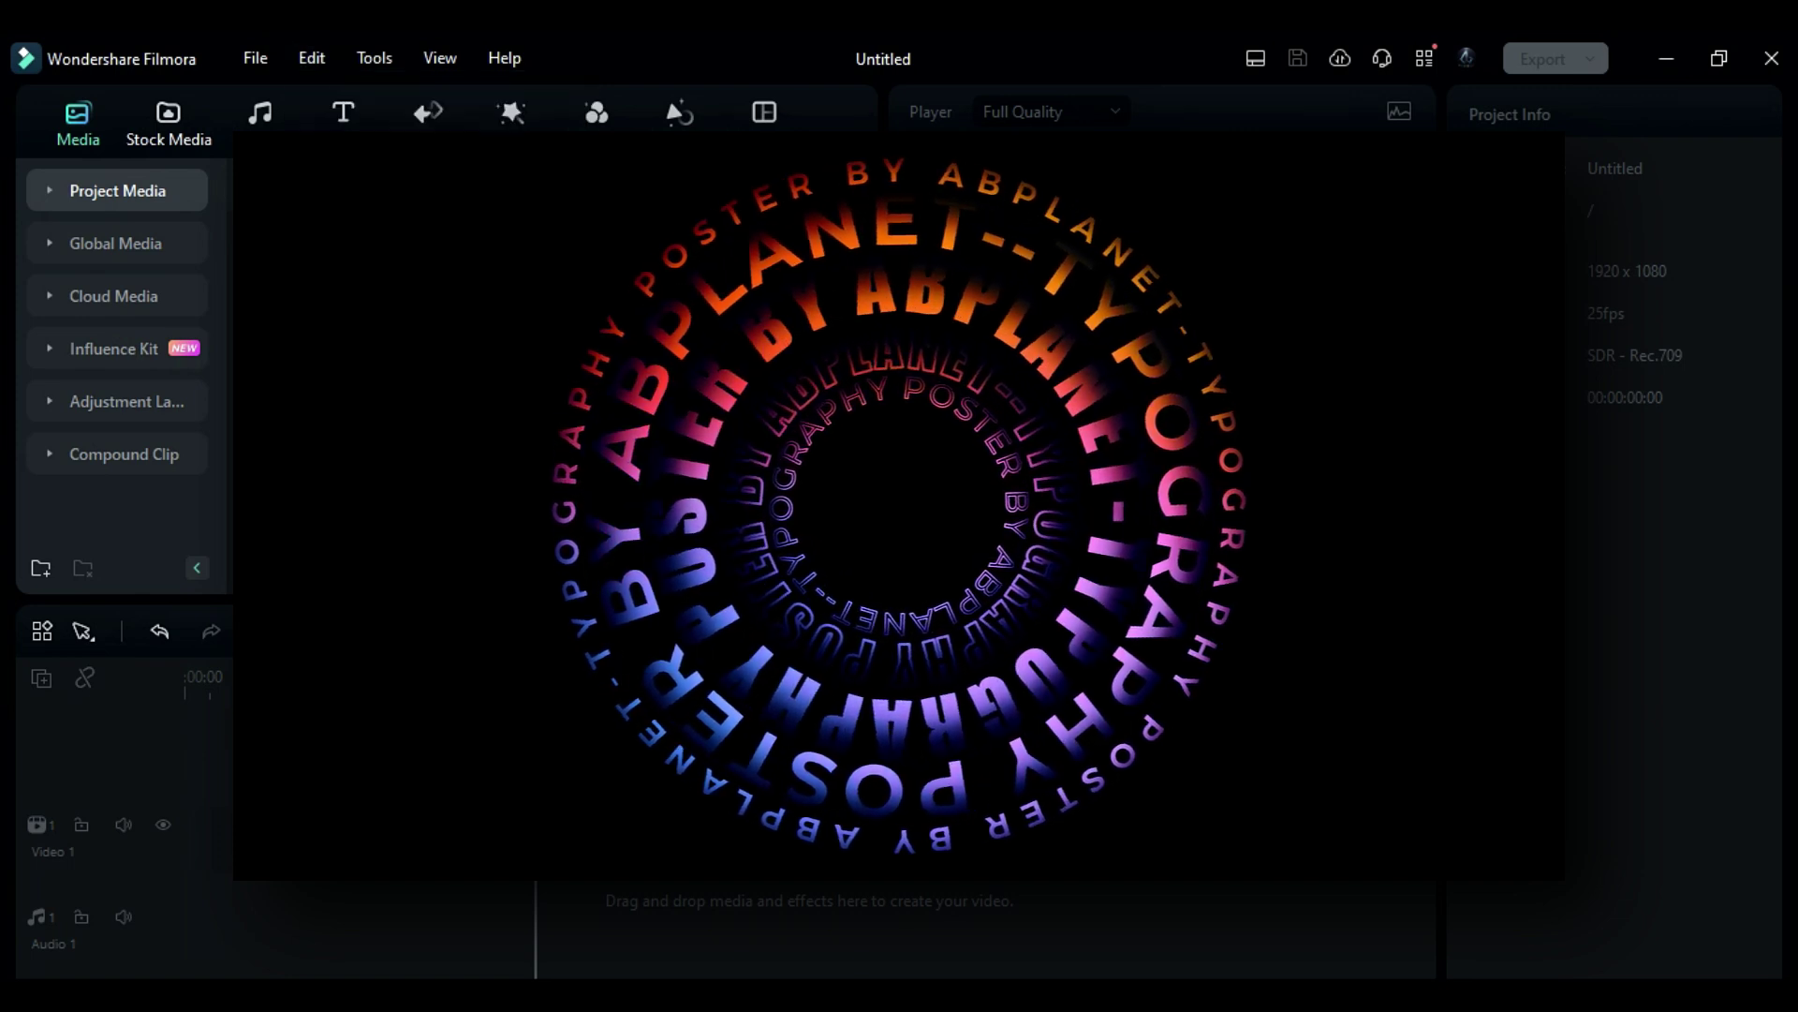
{"action": "key", "text": "alt+4"}
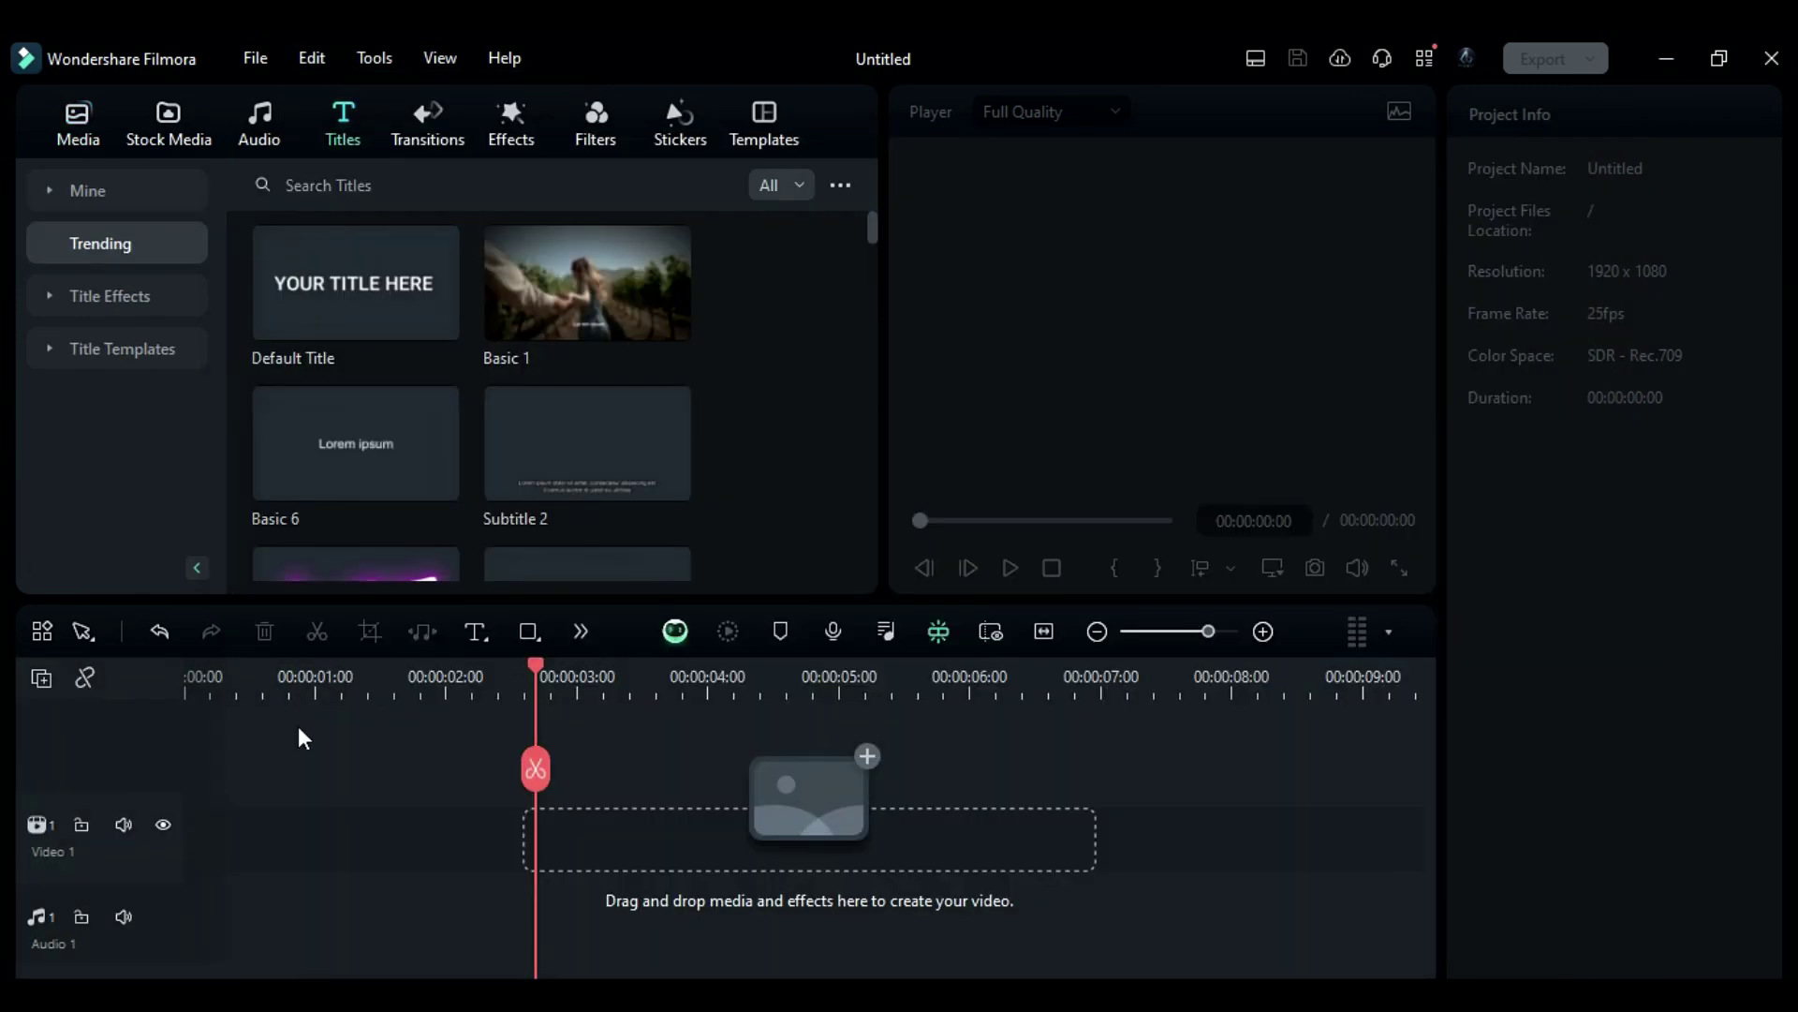
- Add 12 new video tracks through the Track Manager
{"action": "left_click", "coordinate": [48, 670]}
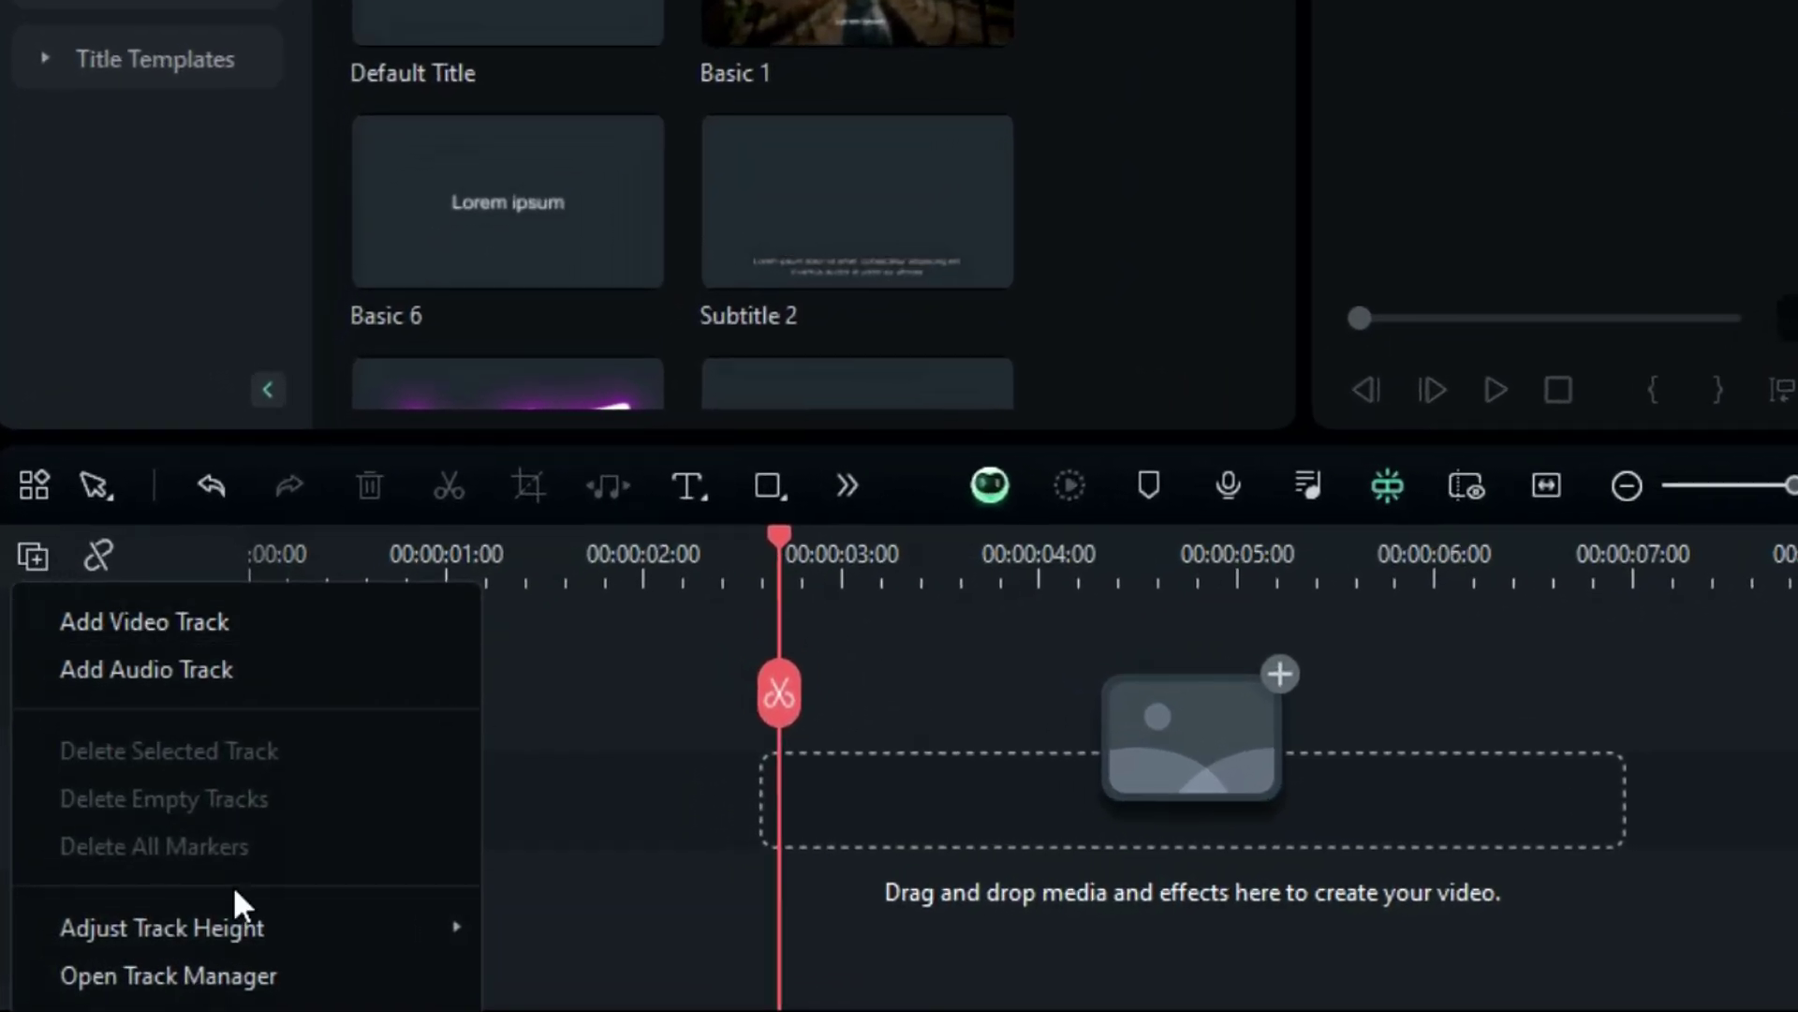
{"action": "left_click", "coordinate": [178, 951]}
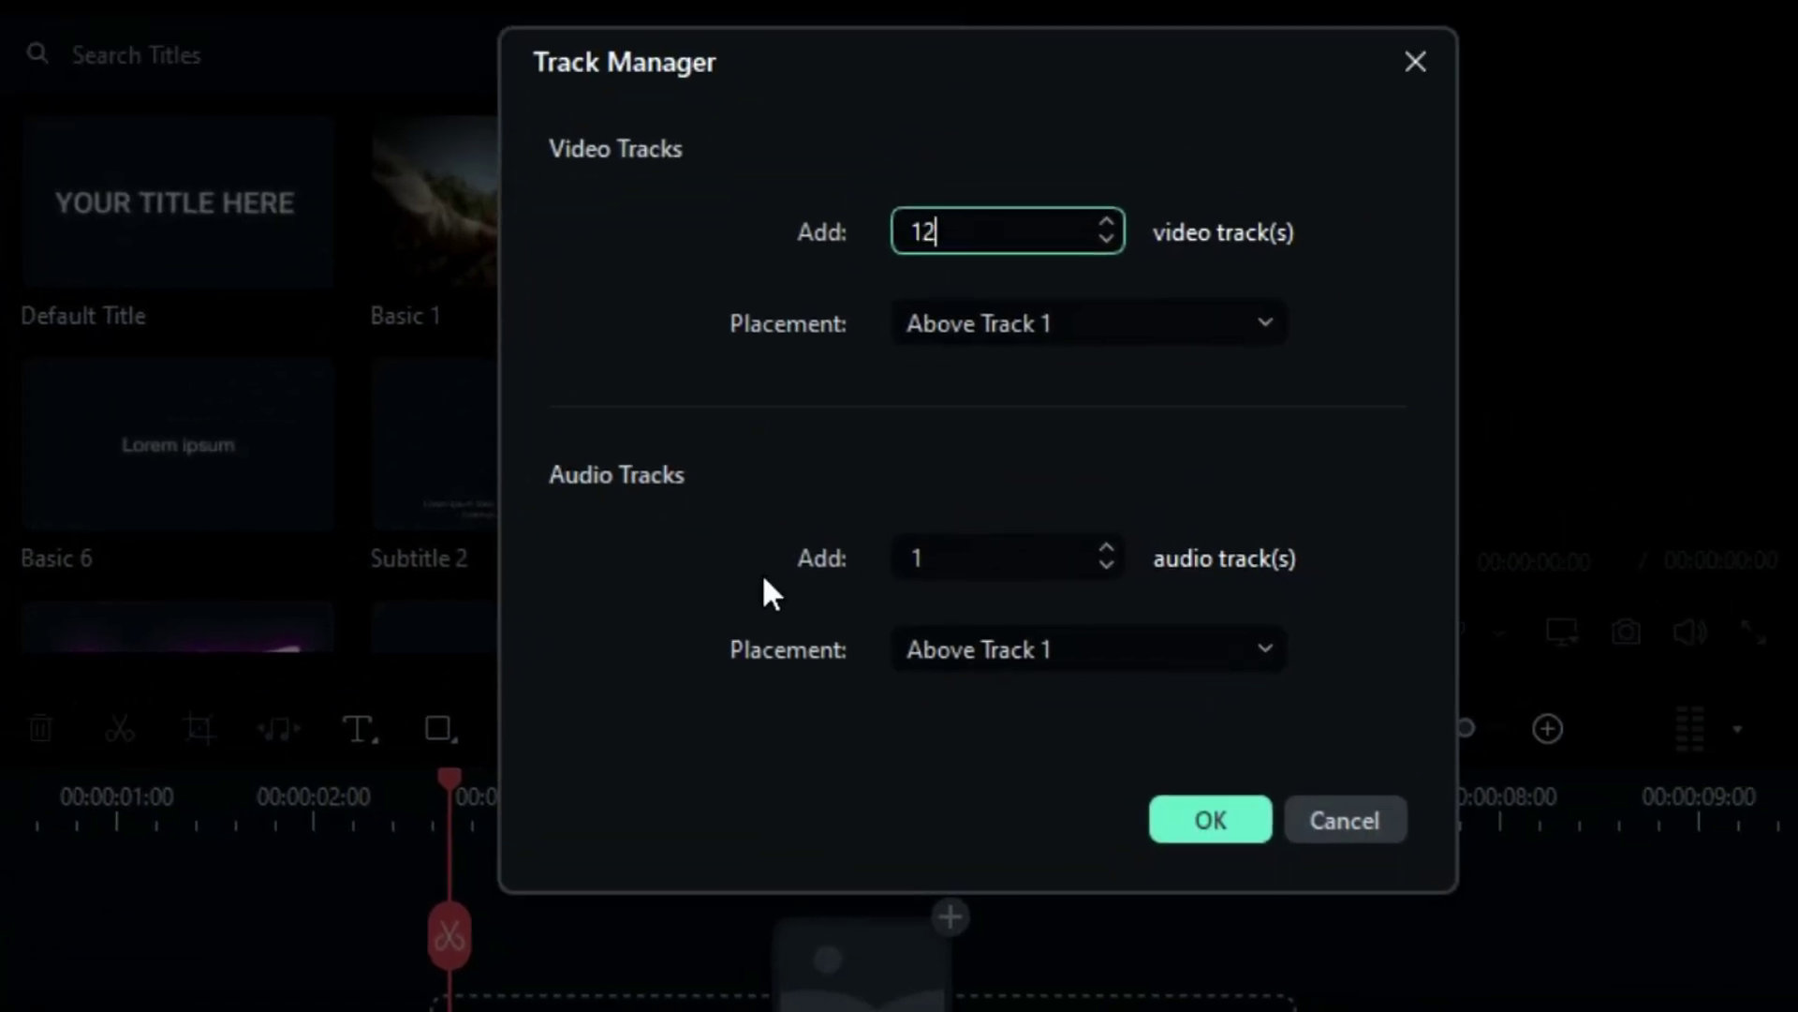
{"action": "left_click", "coordinate": [1210, 819]}
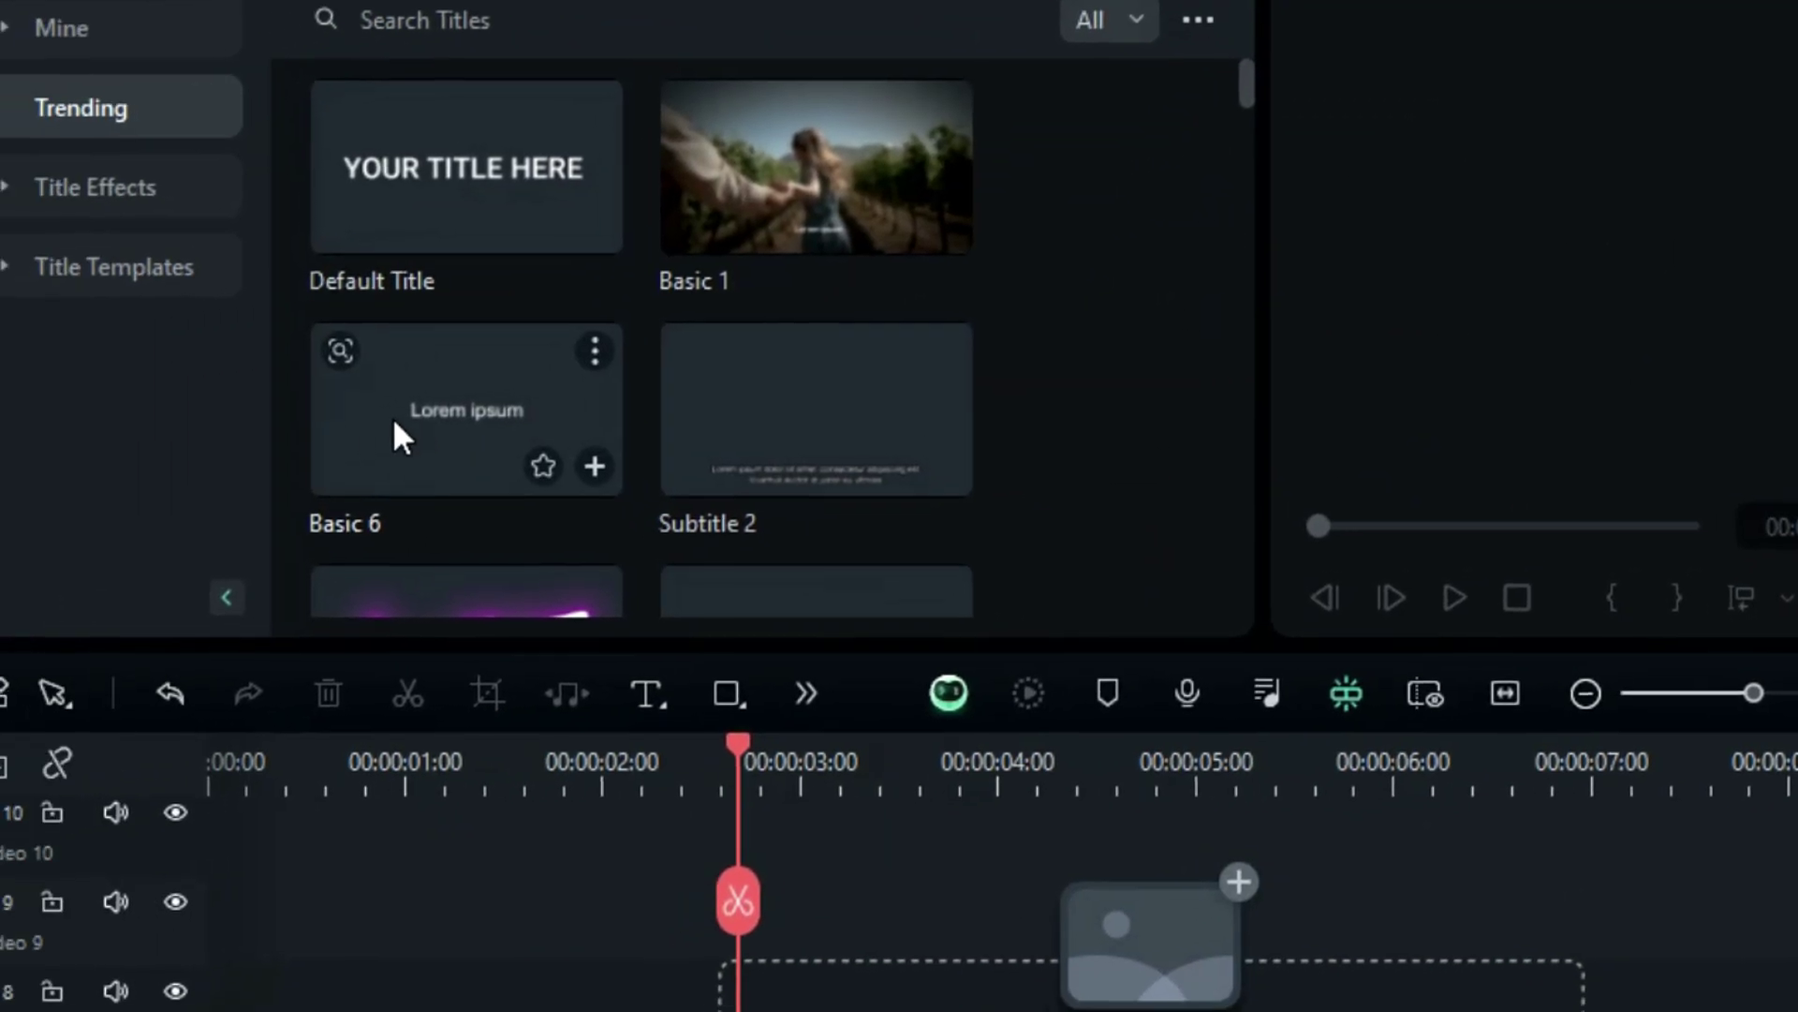
- Place the Basic 6 title at the start of track 9 and extend it to 00:07
{"action": "left_click_drag", "start_coordinate": [99, 474], "coordinate": [0, 854]}
{"action": "left_click_drag", "start_coordinate": [287, 807], "coordinate": [216, 897]}
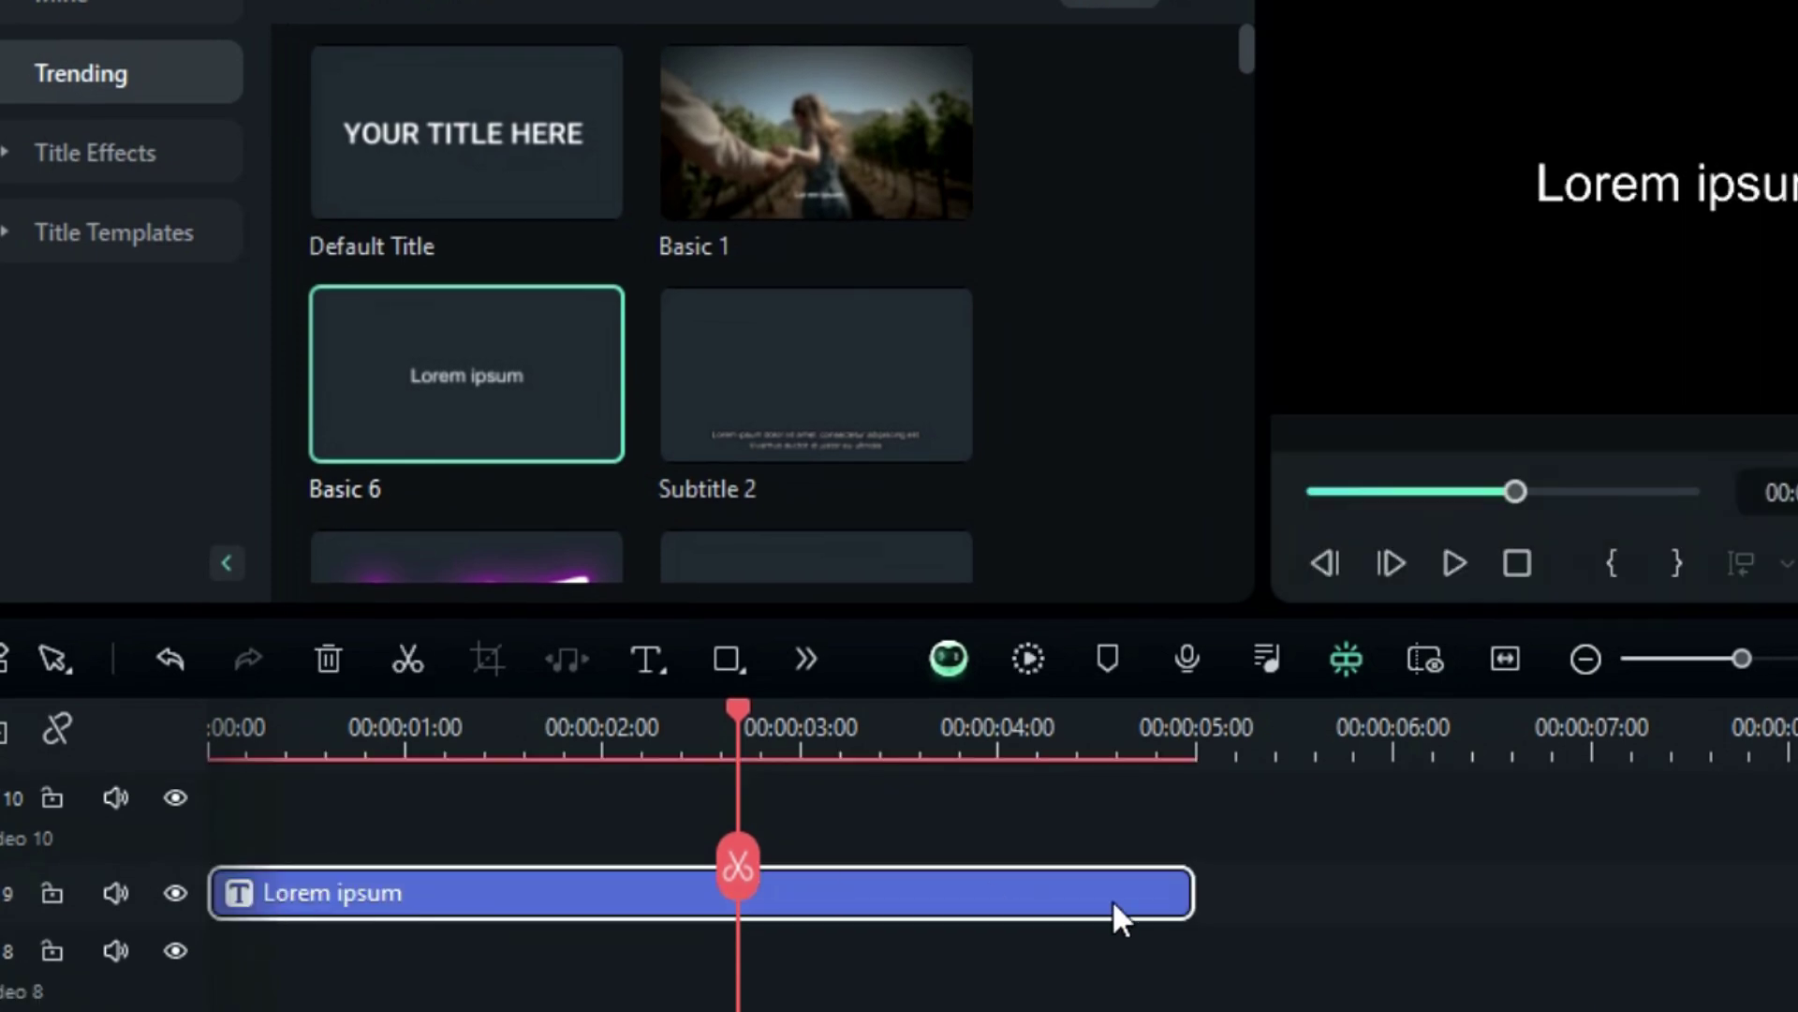
{"action": "left_click_drag", "start_coordinate": [1199, 891], "coordinate": [1587, 839]}
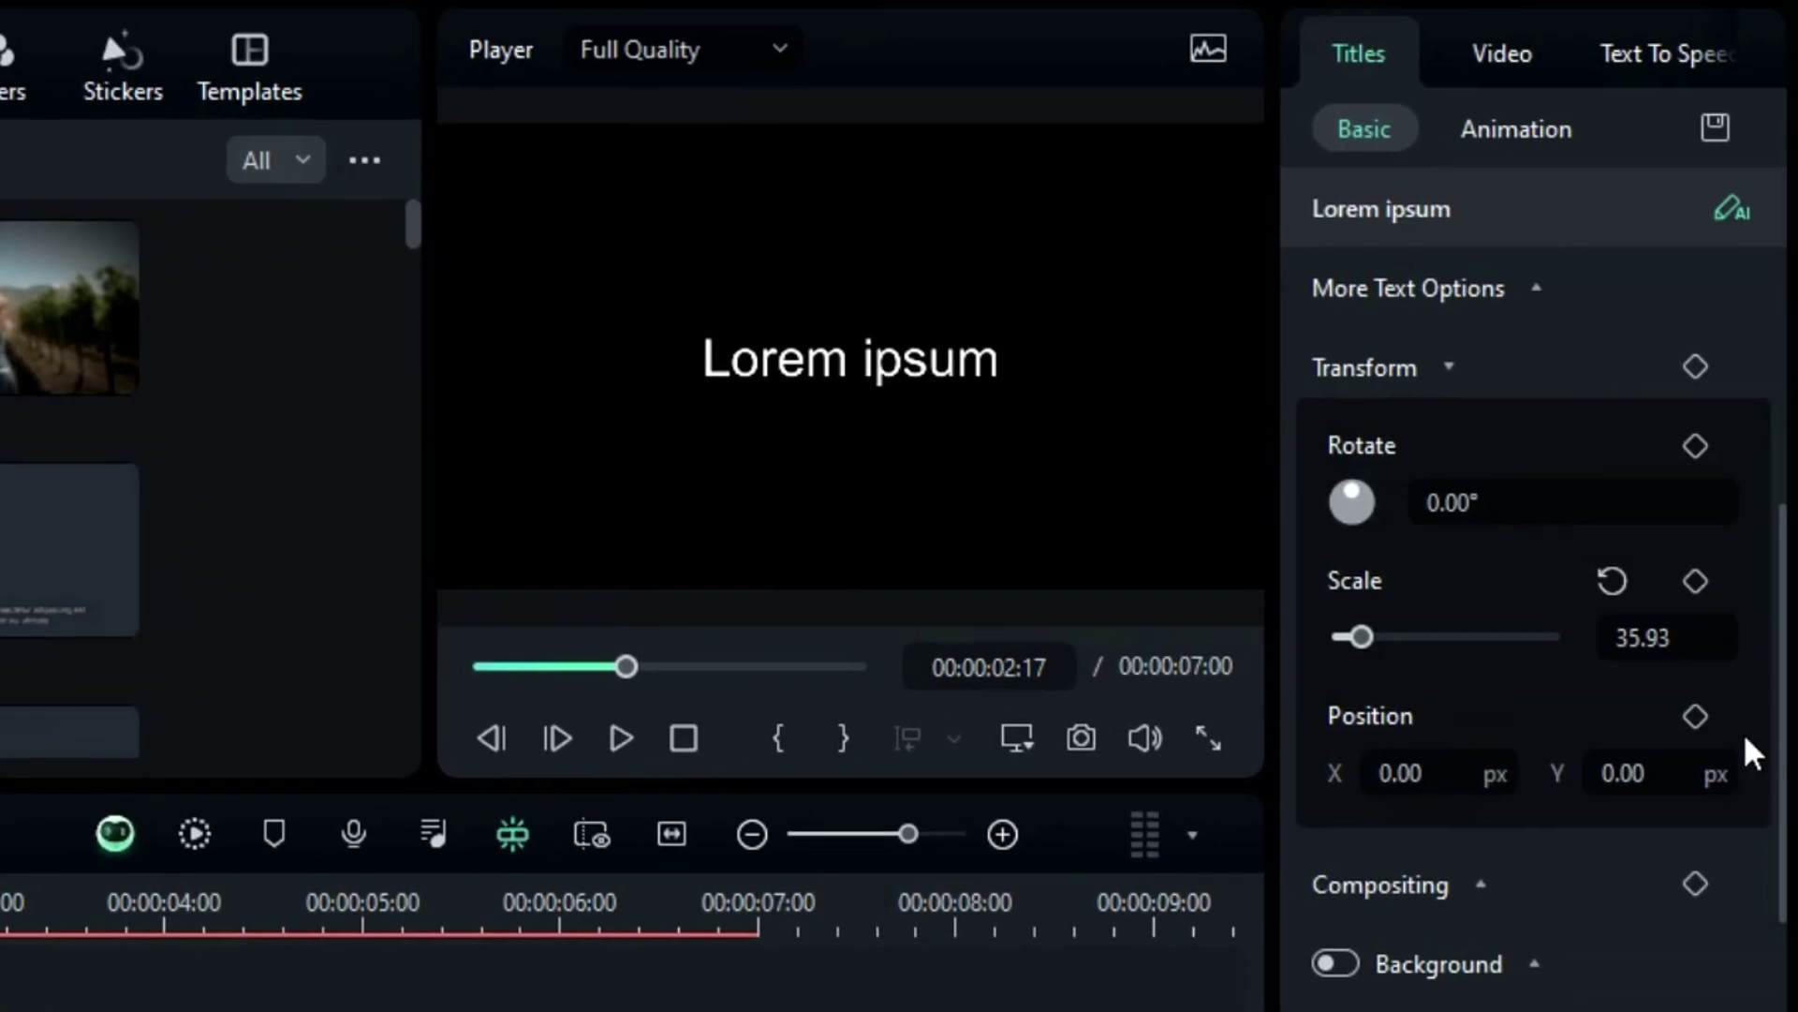
- Replace the Lorem ipsum title text with 'TYPOGRAPHY DESIGN - STAY CREATIVE -'
{"action": "scroll", "coordinate": [1745, 733], "scroll_direction": "up", "scroll_amount": 5}
{"action": "scroll", "coordinate": [1784, 506], "scroll_direction": "up", "scroll_amount": 1}
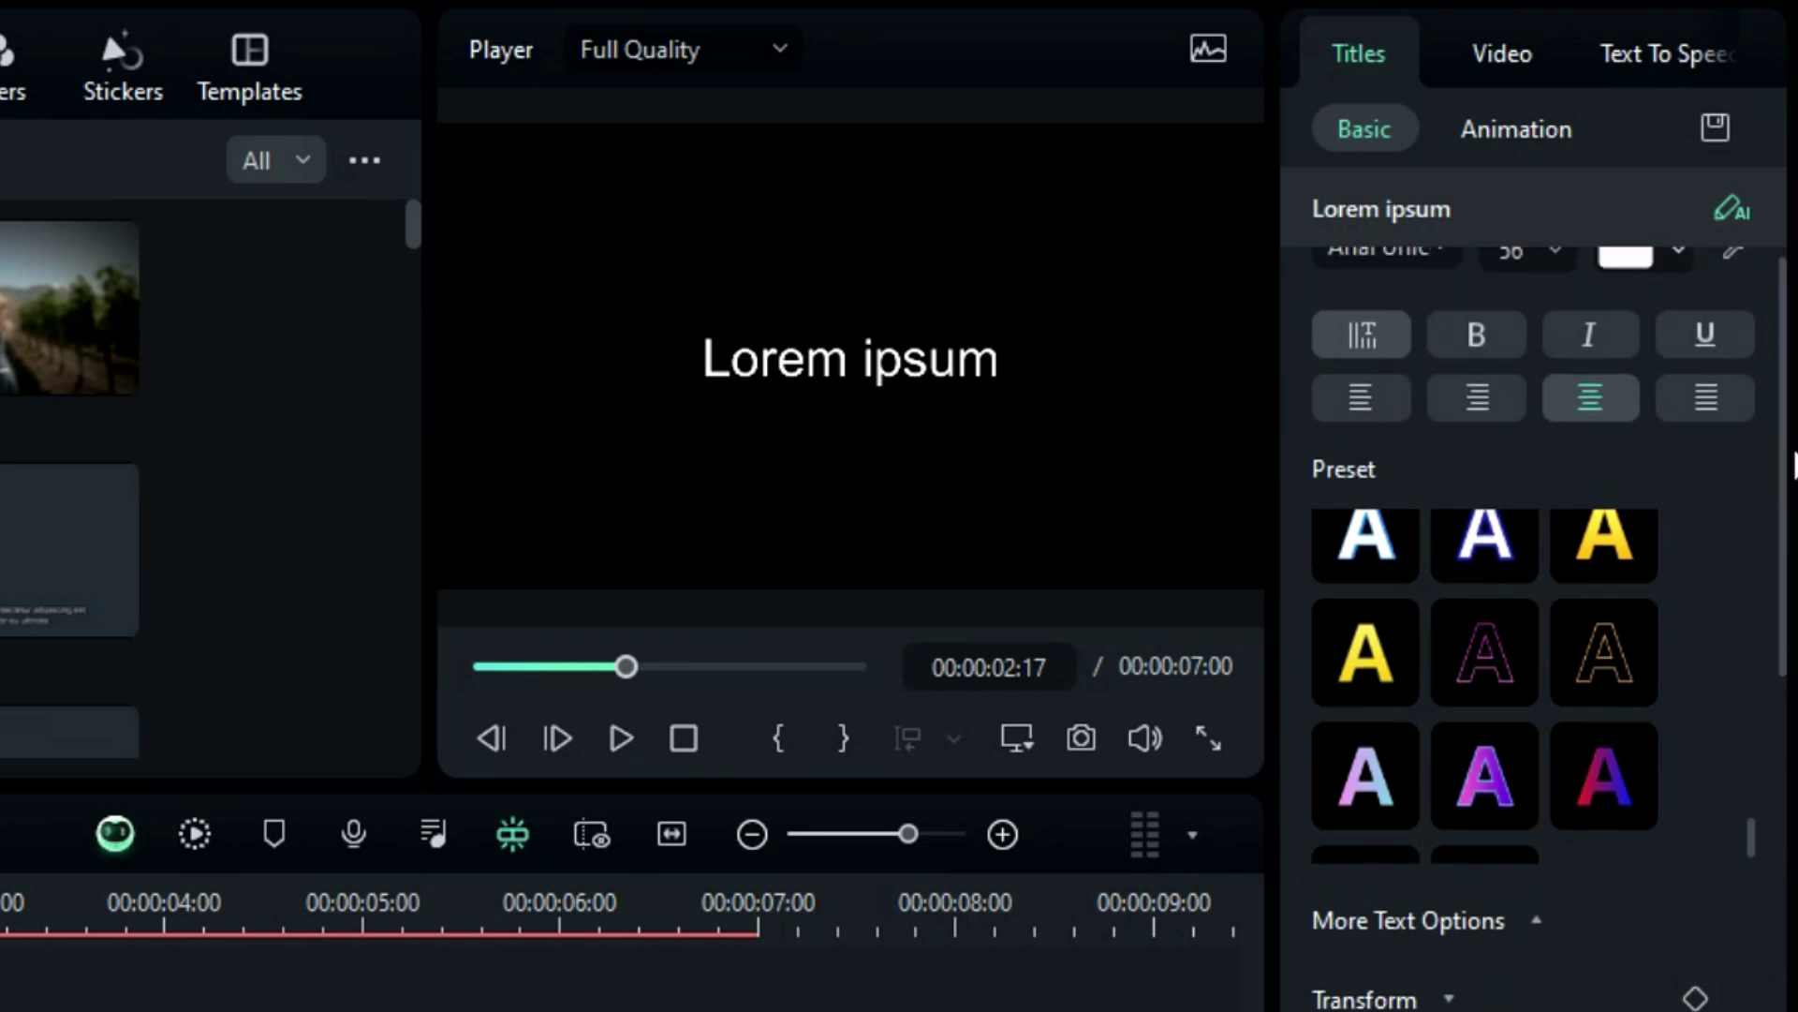
{"action": "scroll", "coordinate": [1784, 403], "scroll_direction": "up", "scroll_amount": 5}
{"action": "left_click", "coordinate": [1570, 329]}
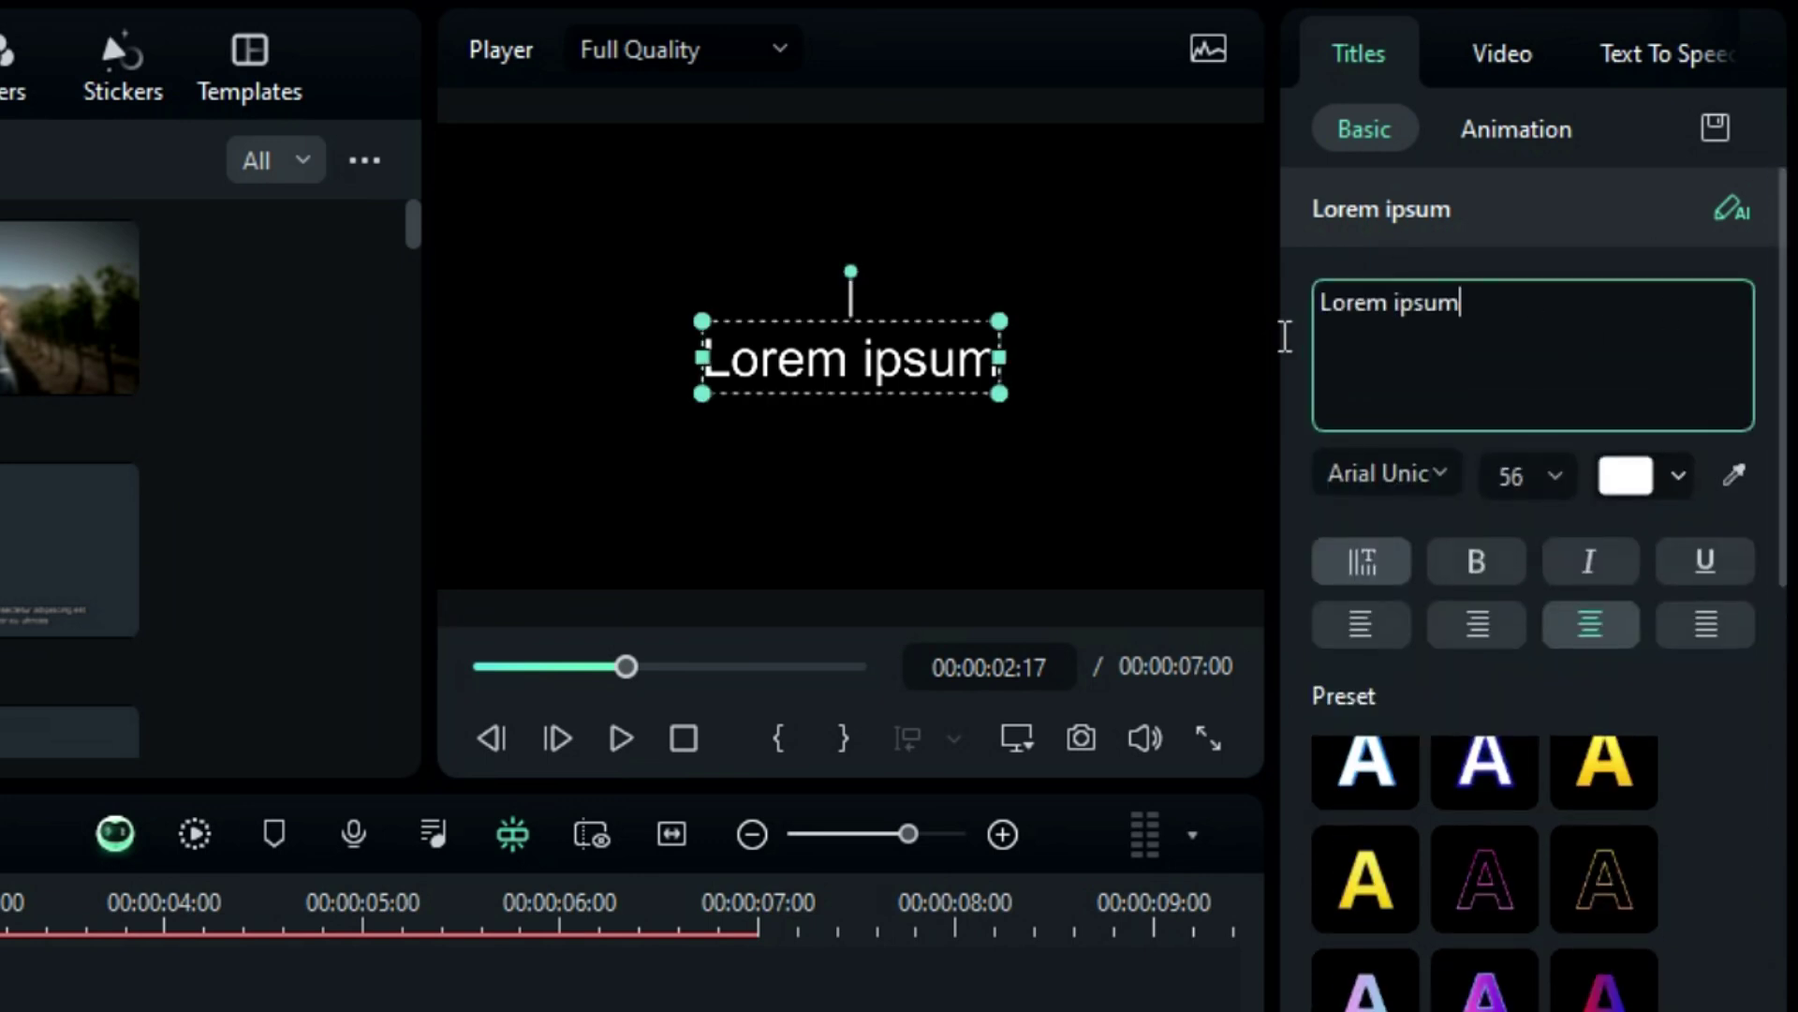
{"action": "key", "text": "ctrl+a"}
{"action": "type", "text": "TYPOGRAPJH"}
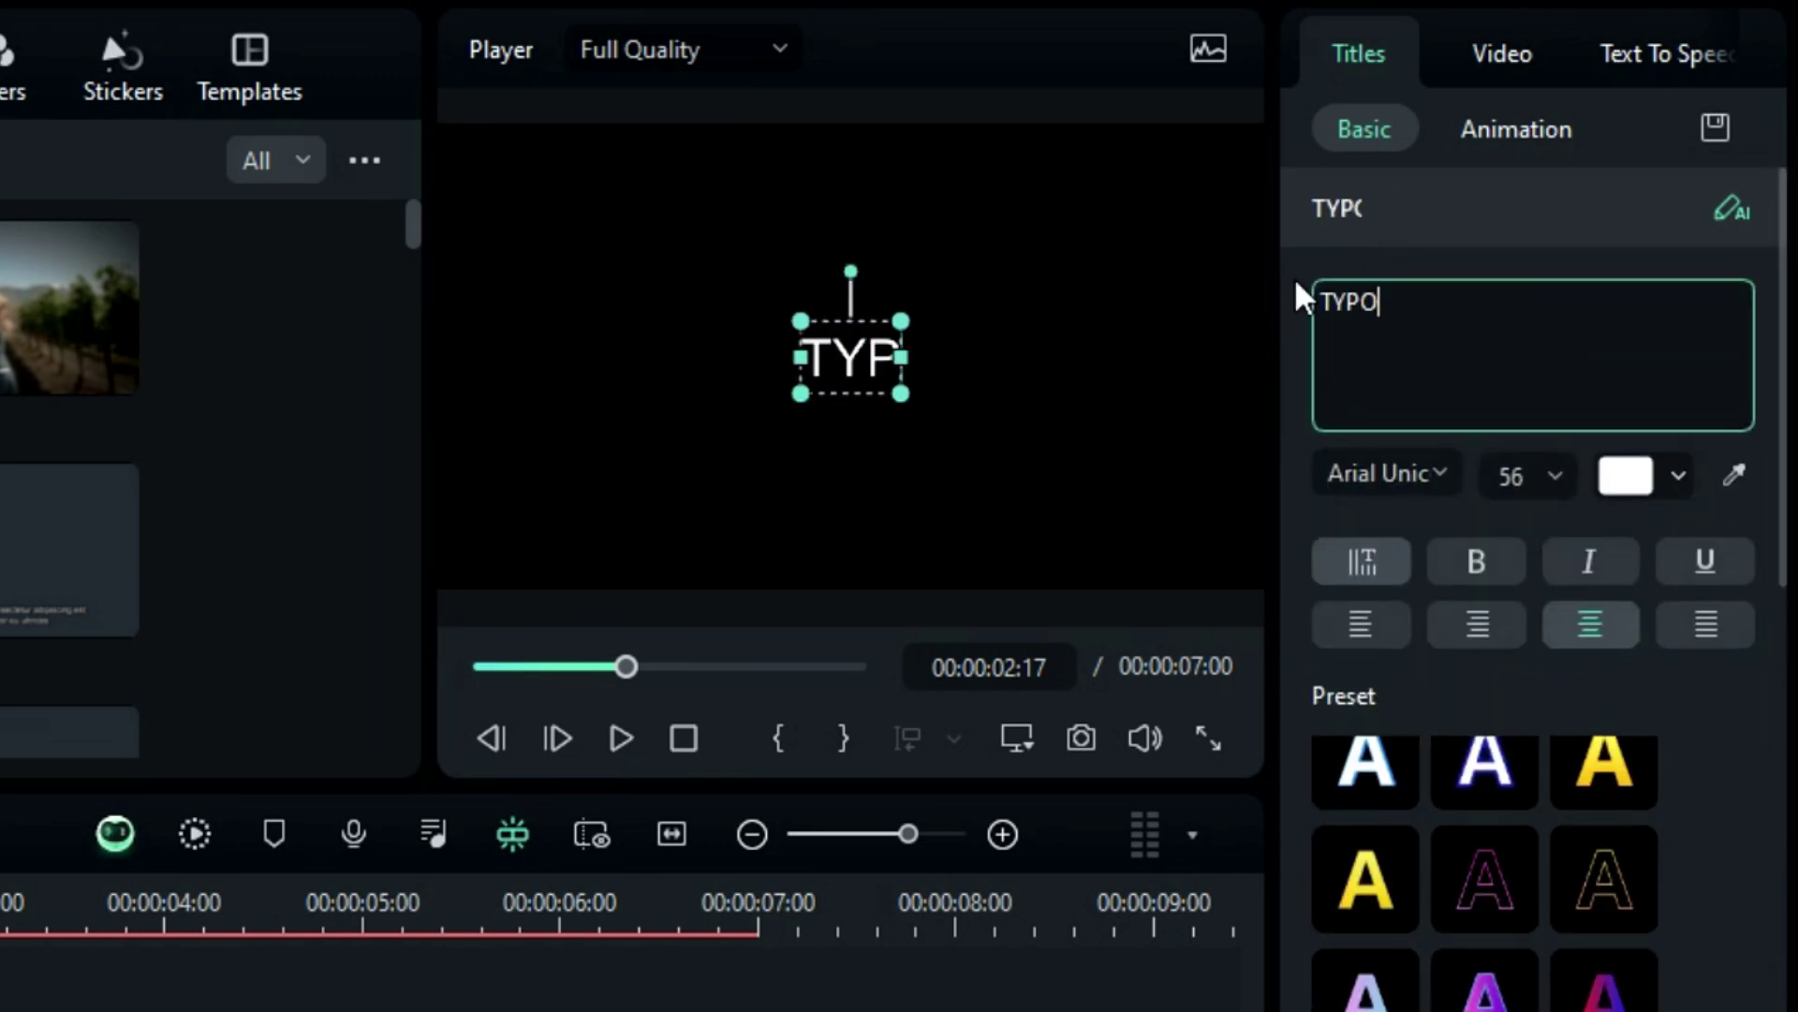
{"action": "key", "text": "BackSpace"}
{"action": "key", "text": "BackSpace"}
{"action": "type", "text": "HY DESIGN -"}
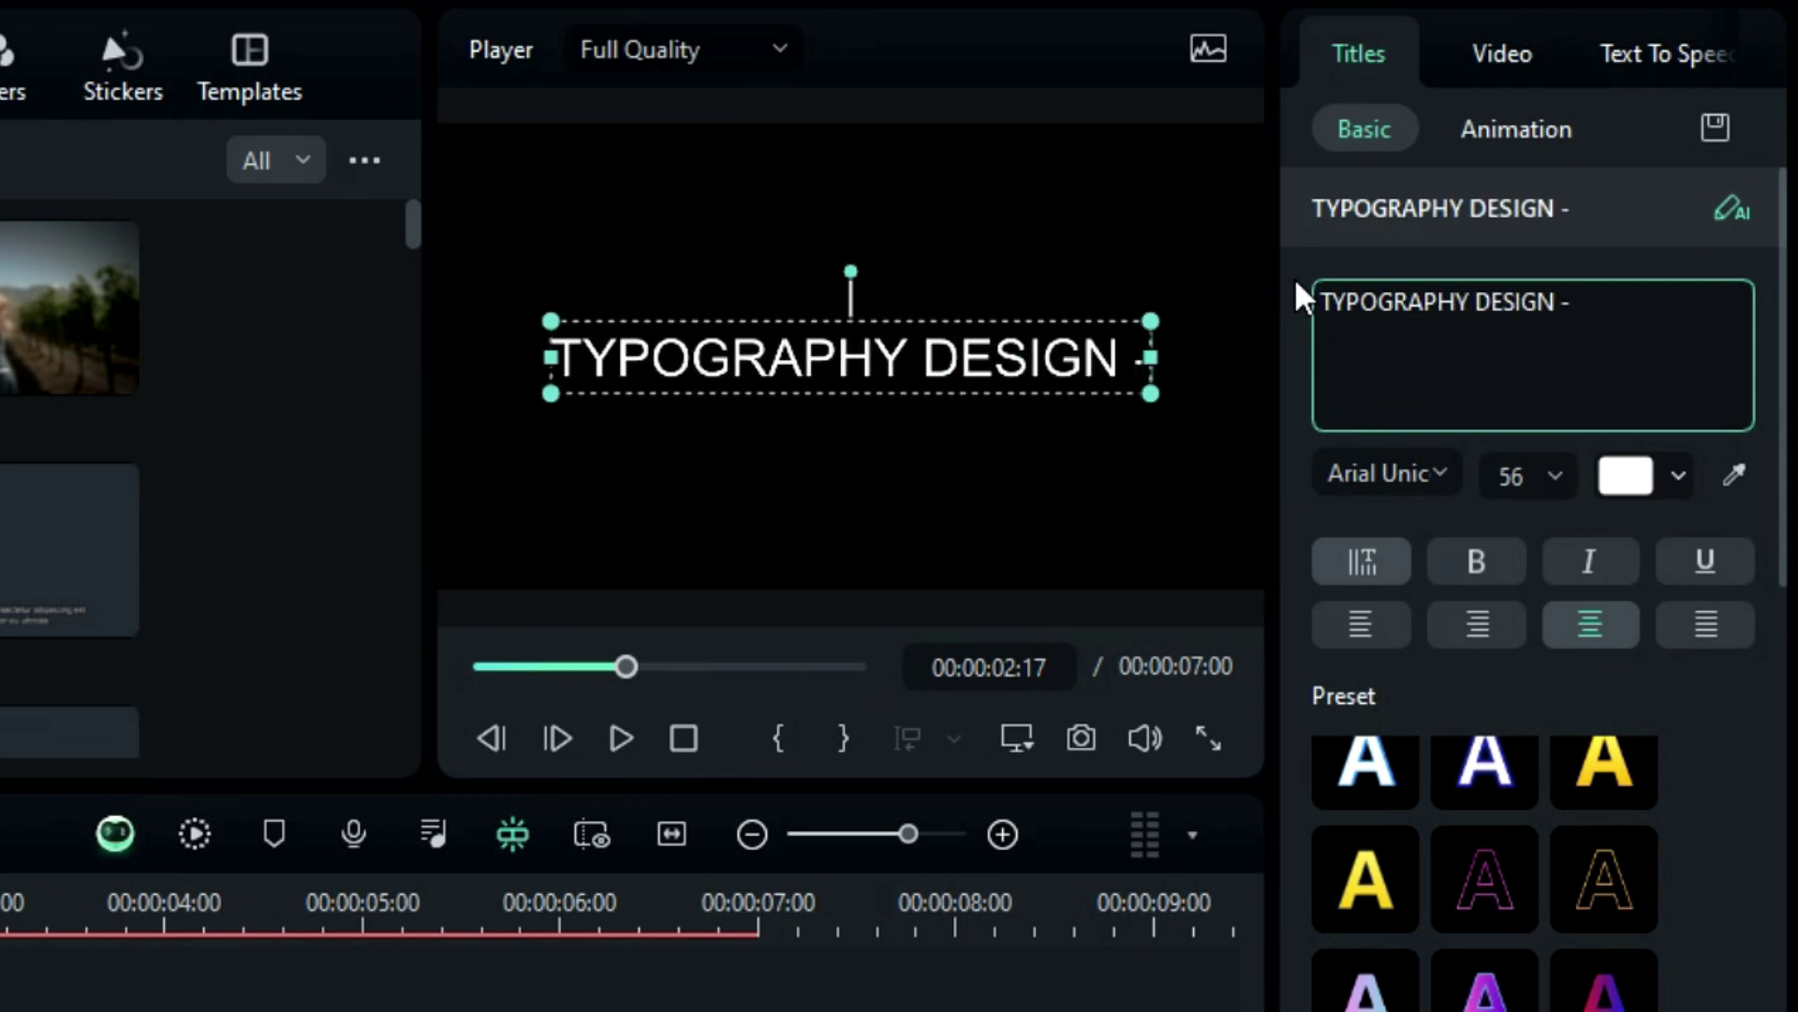
{"action": "type", "text": " STAY CREATIVE -"}
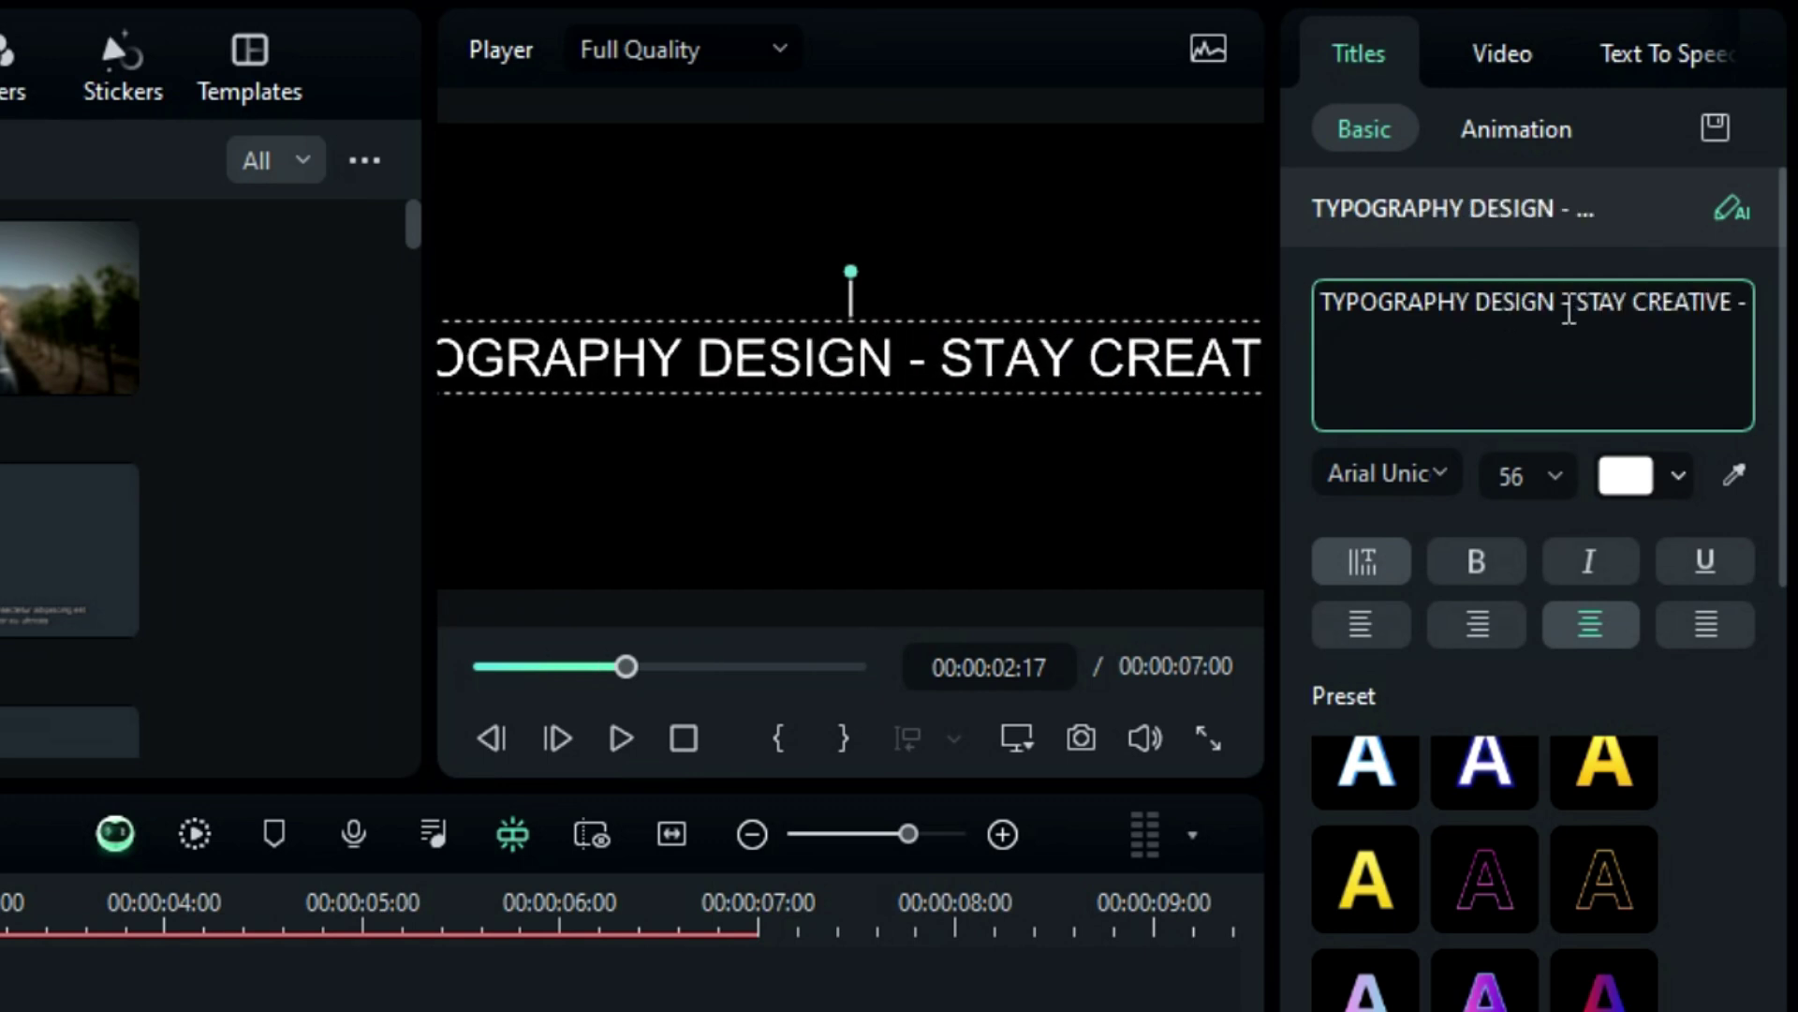
- Copy 'TYPOGRAPHY DESIGN -' and paste it again at the end of the text
{"action": "left_click_drag", "start_coordinate": [1567, 312], "coordinate": [1299, 281]}
{"action": "key", "text": "ctrl+c"}
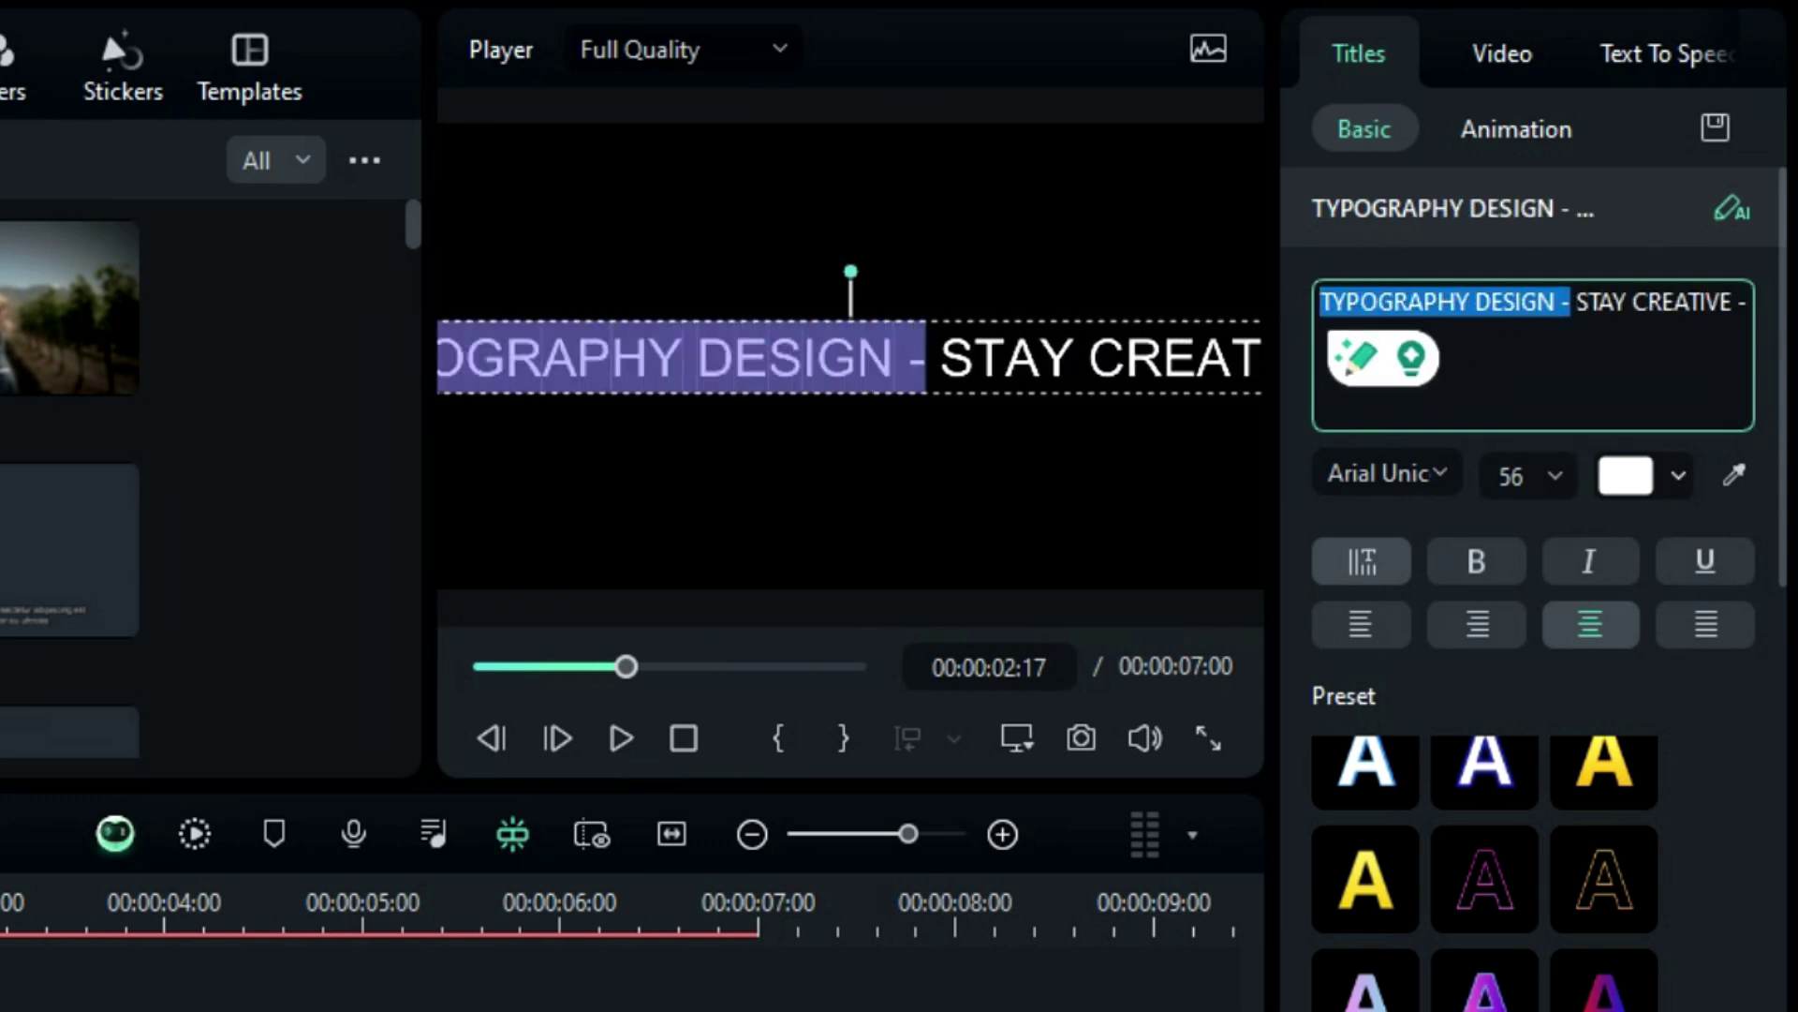
{"action": "left_click", "coordinate": [1750, 303]}
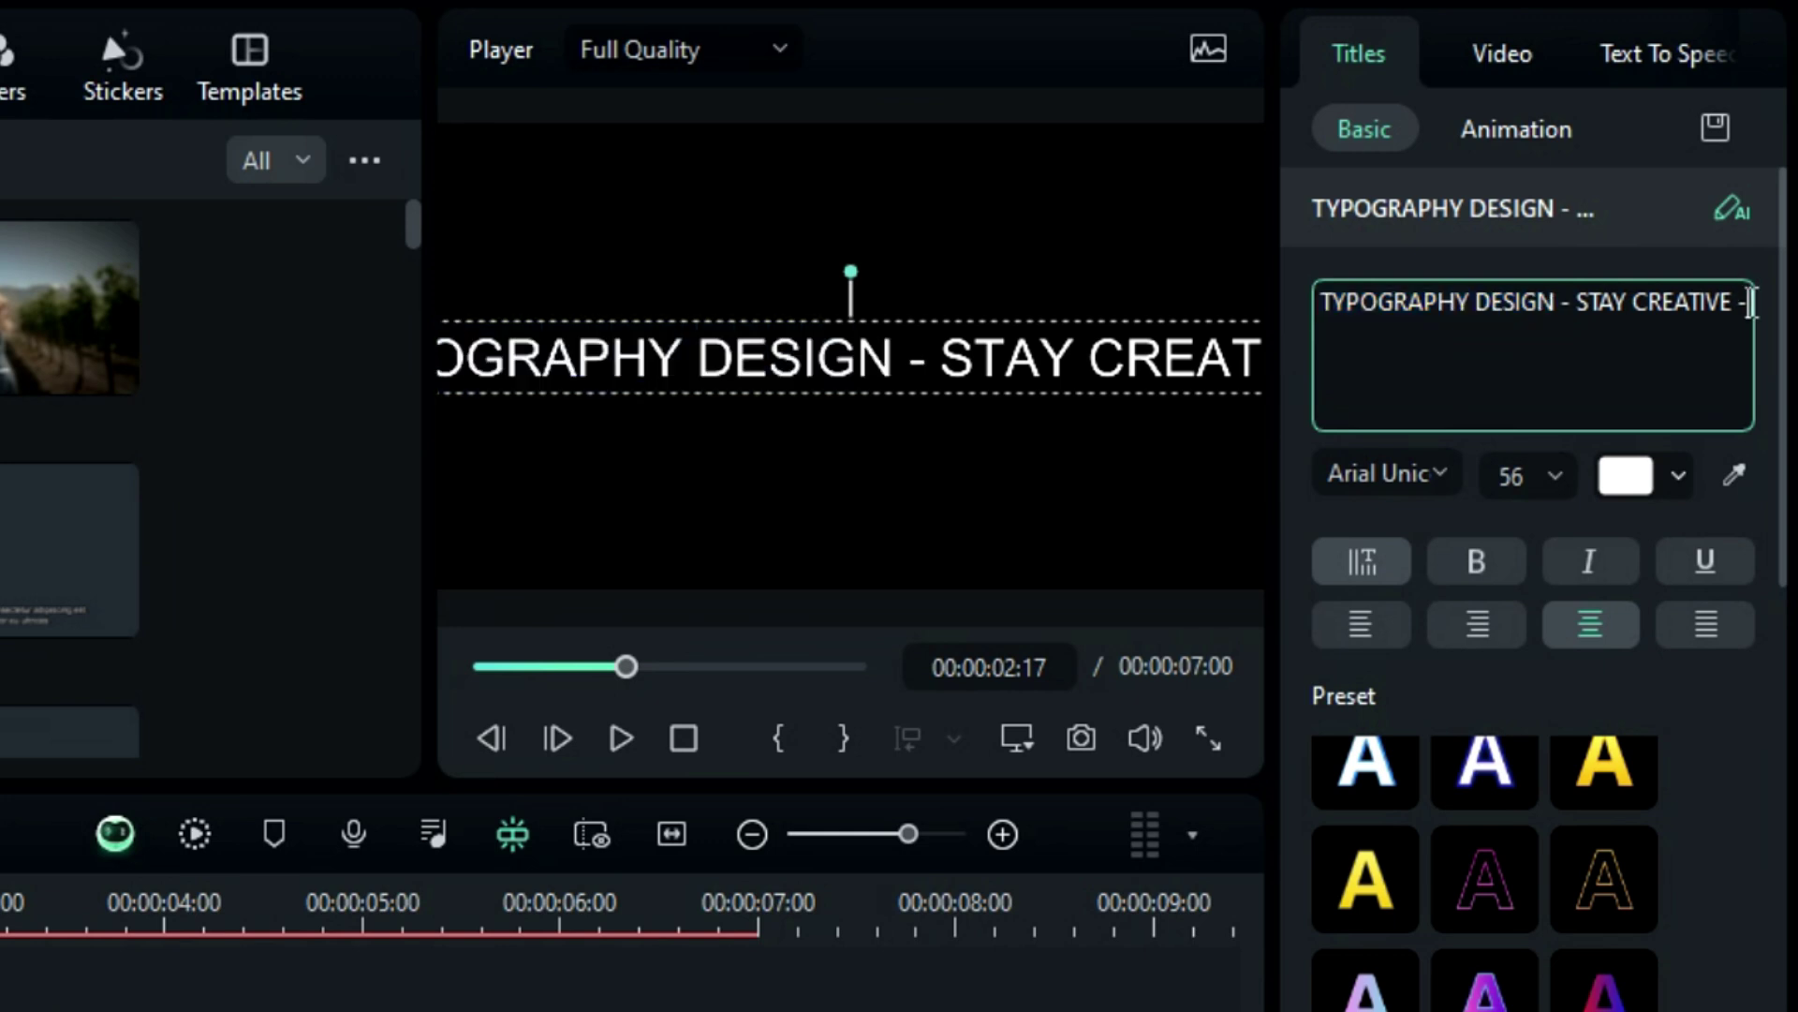
{"action": "key", "text": "ctrl+v"}
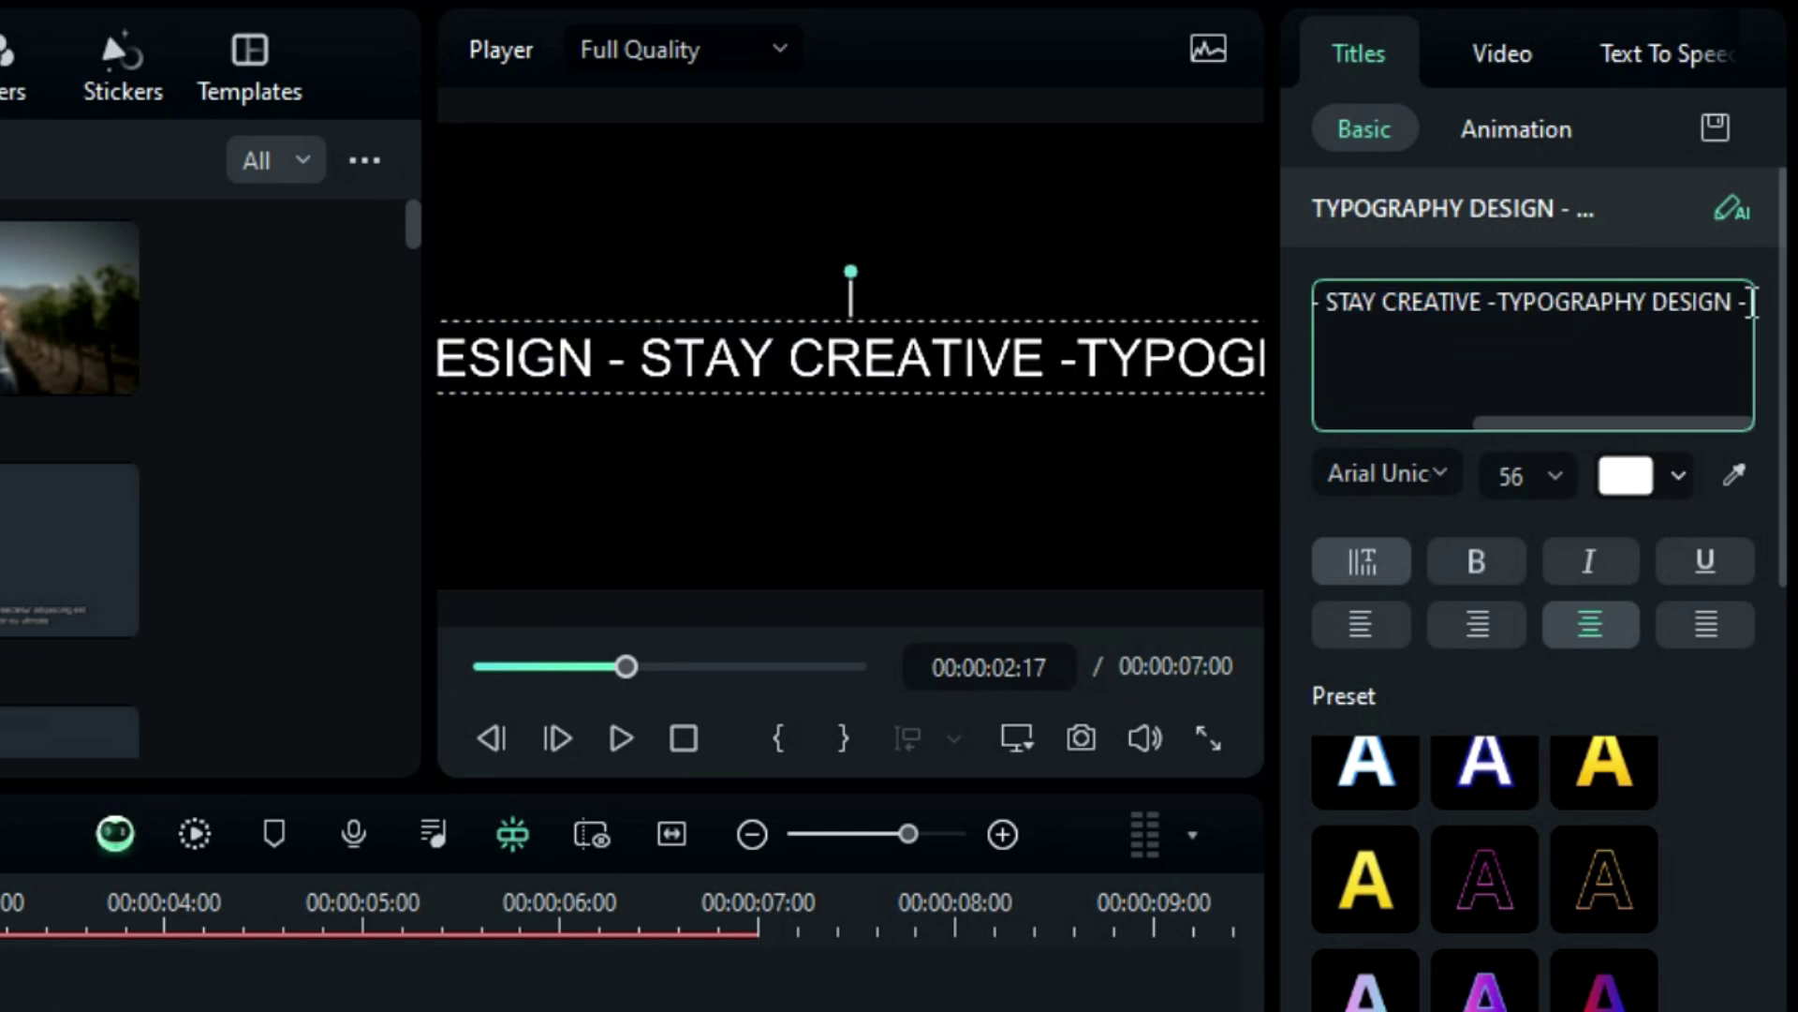
- Set the title font to Montserrat Semi Bold at size 20
{"action": "left_click", "coordinate": [1419, 476]}
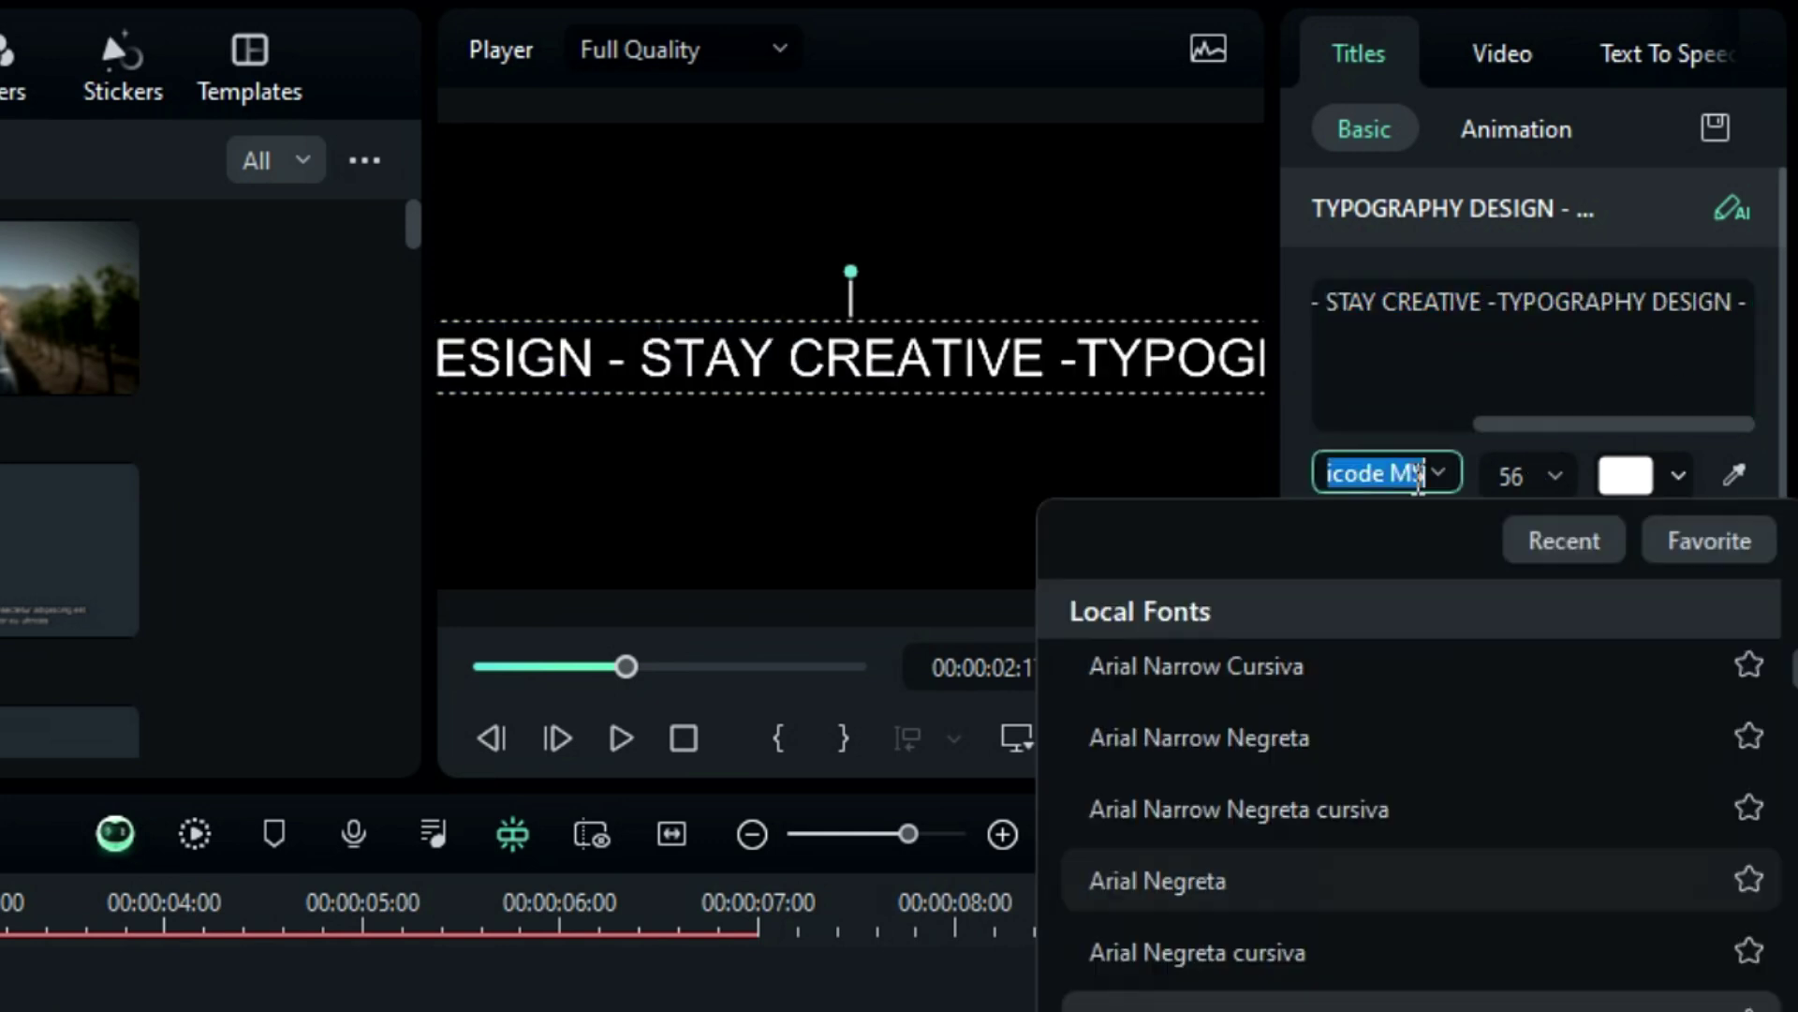
{"action": "type", "text": "MONT"}
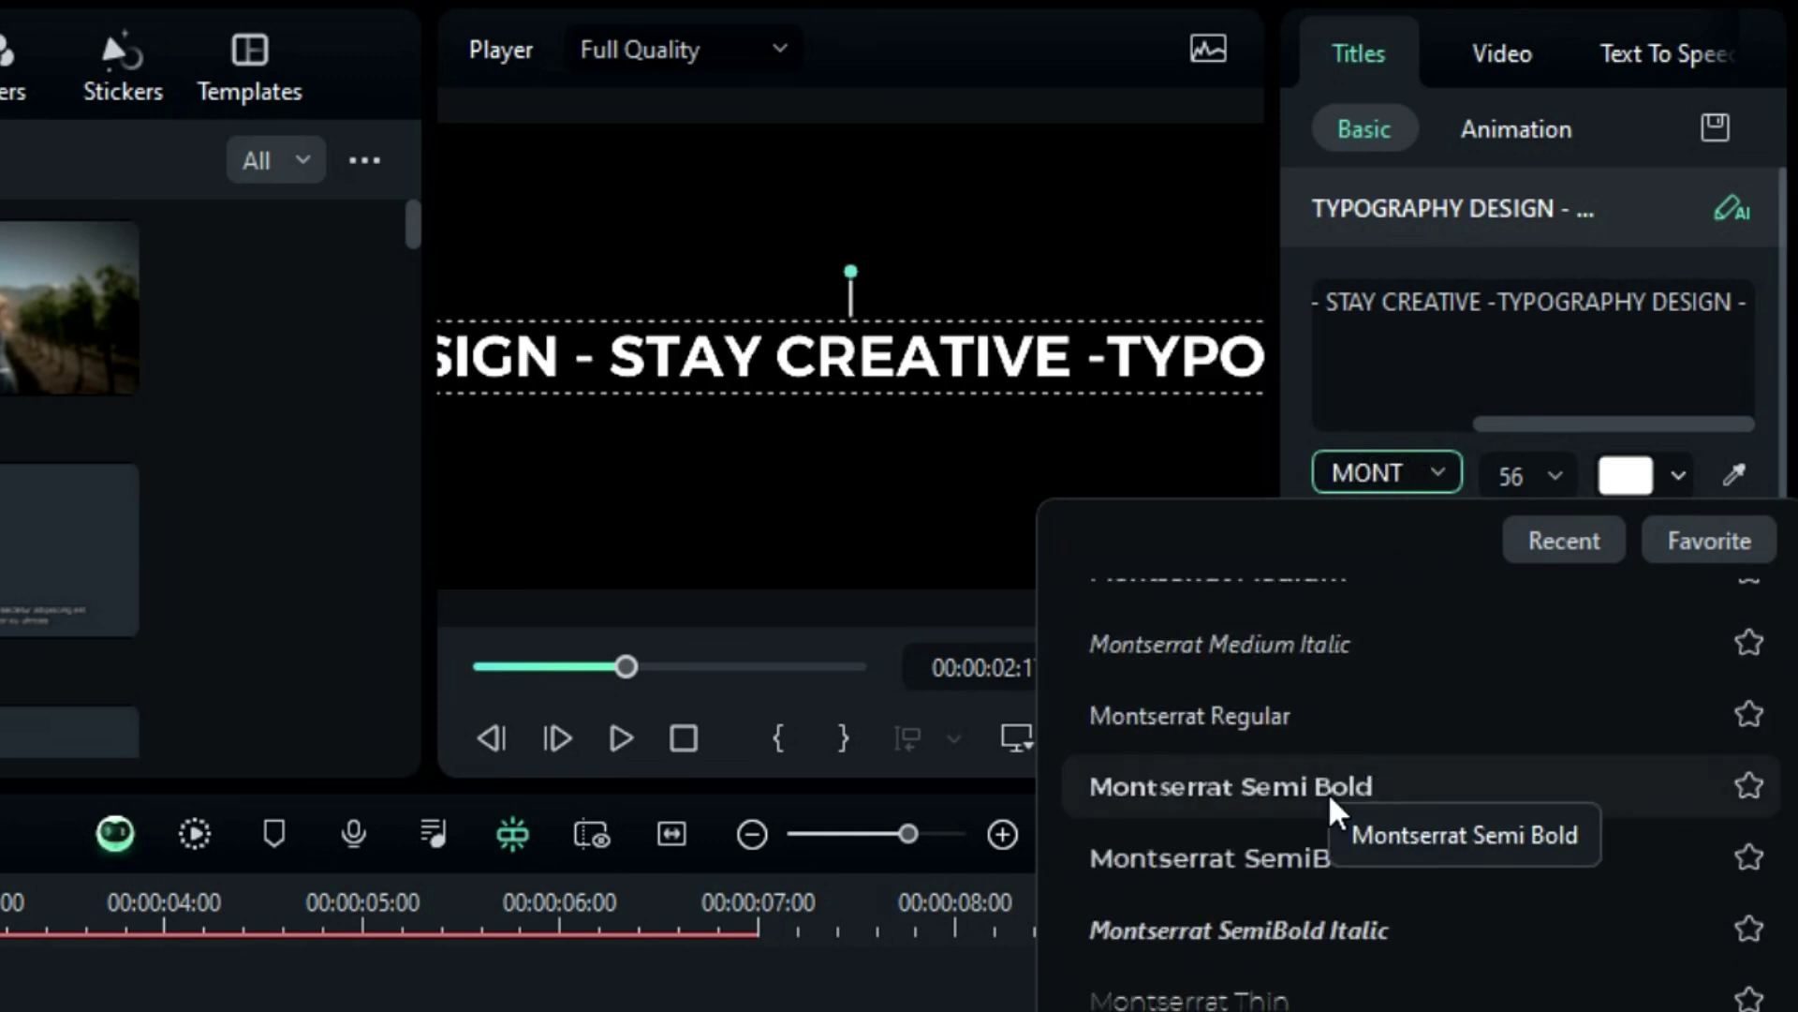
{"action": "left_click", "coordinate": [1340, 796]}
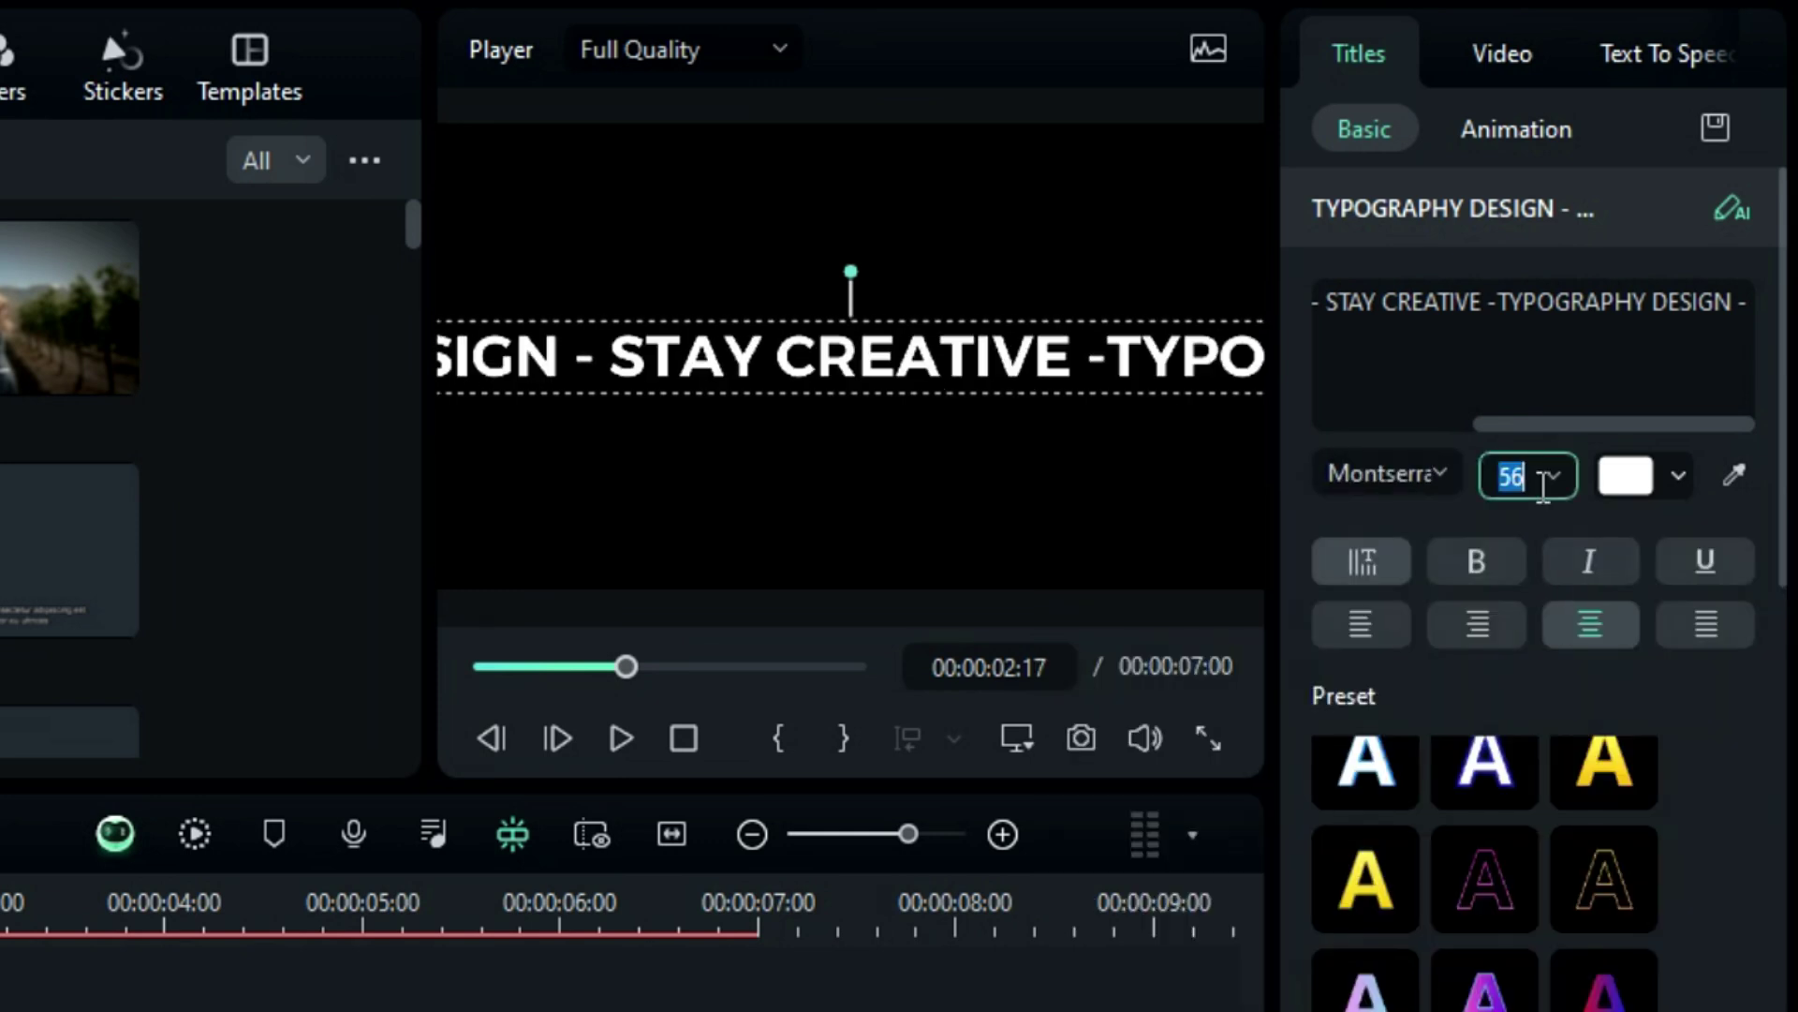
{"action": "type", "text": "20"}
{"action": "key", "text": "Return"}
- Colour the title text red
{"action": "left_click", "coordinate": [1648, 474]}
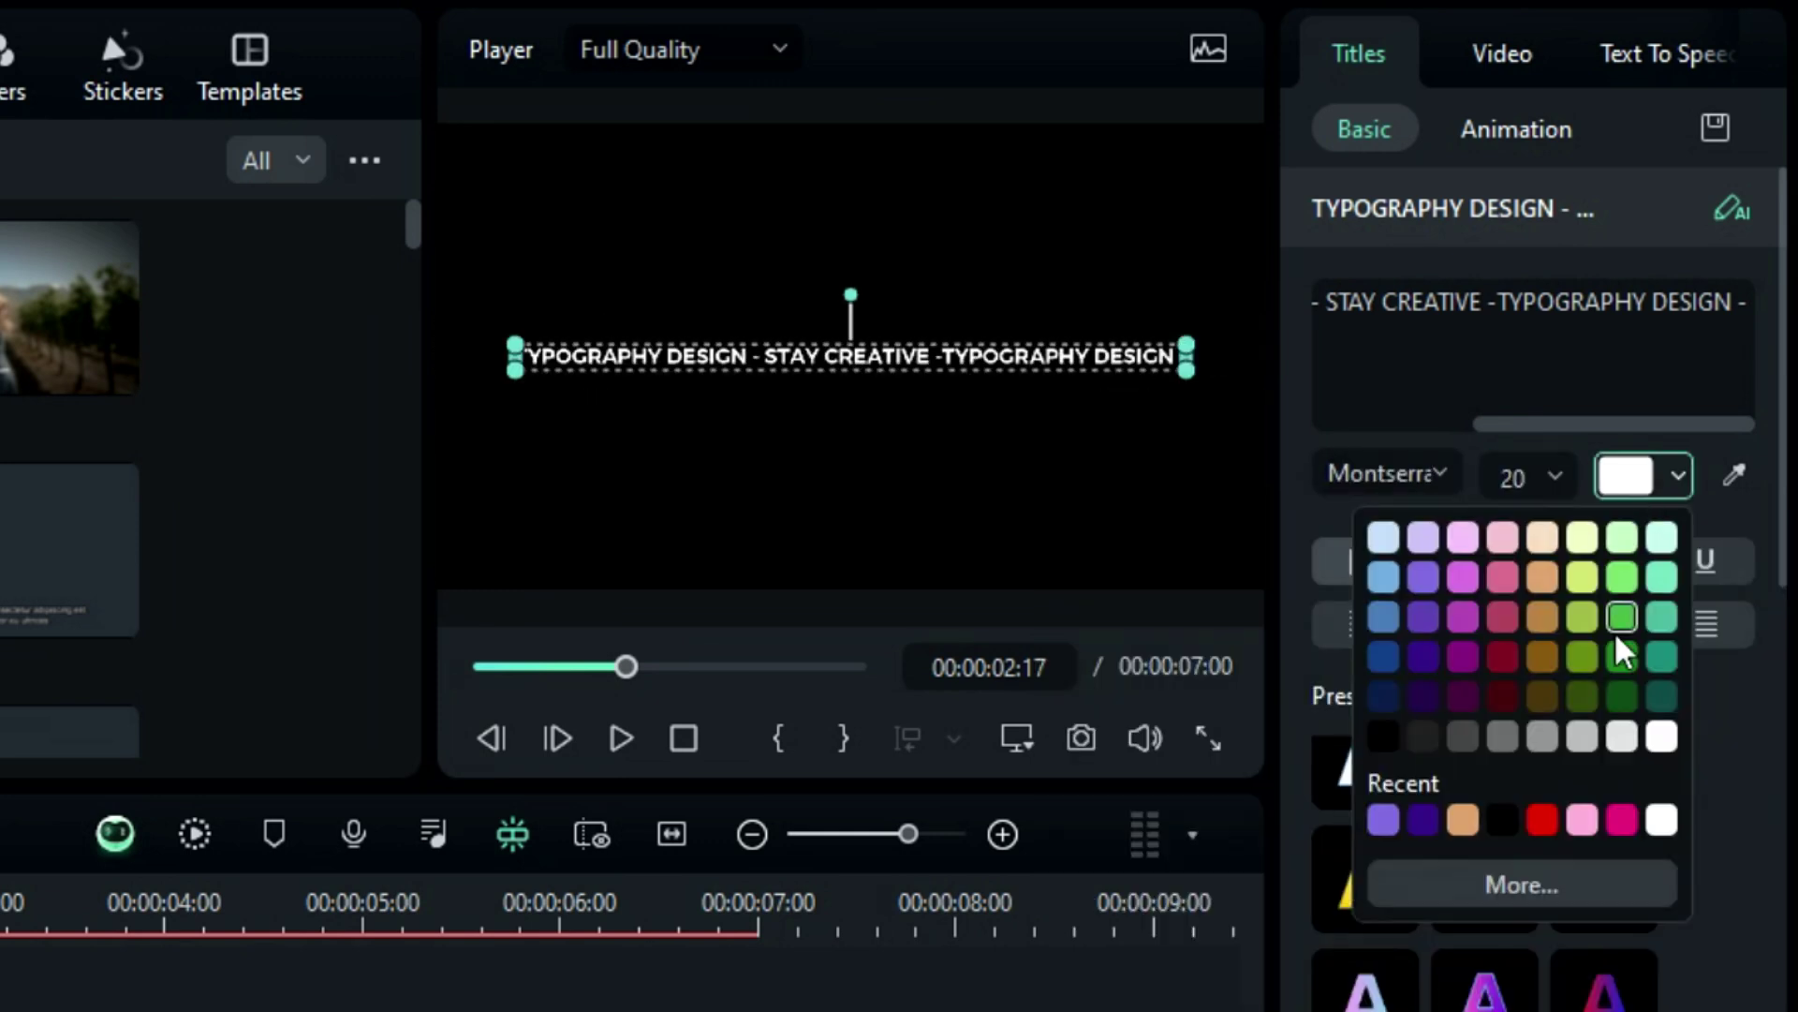
{"action": "left_click", "coordinate": [1544, 819]}
{"action": "scroll", "coordinate": [1774, 599], "scroll_direction": "down", "scroll_amount": 5}
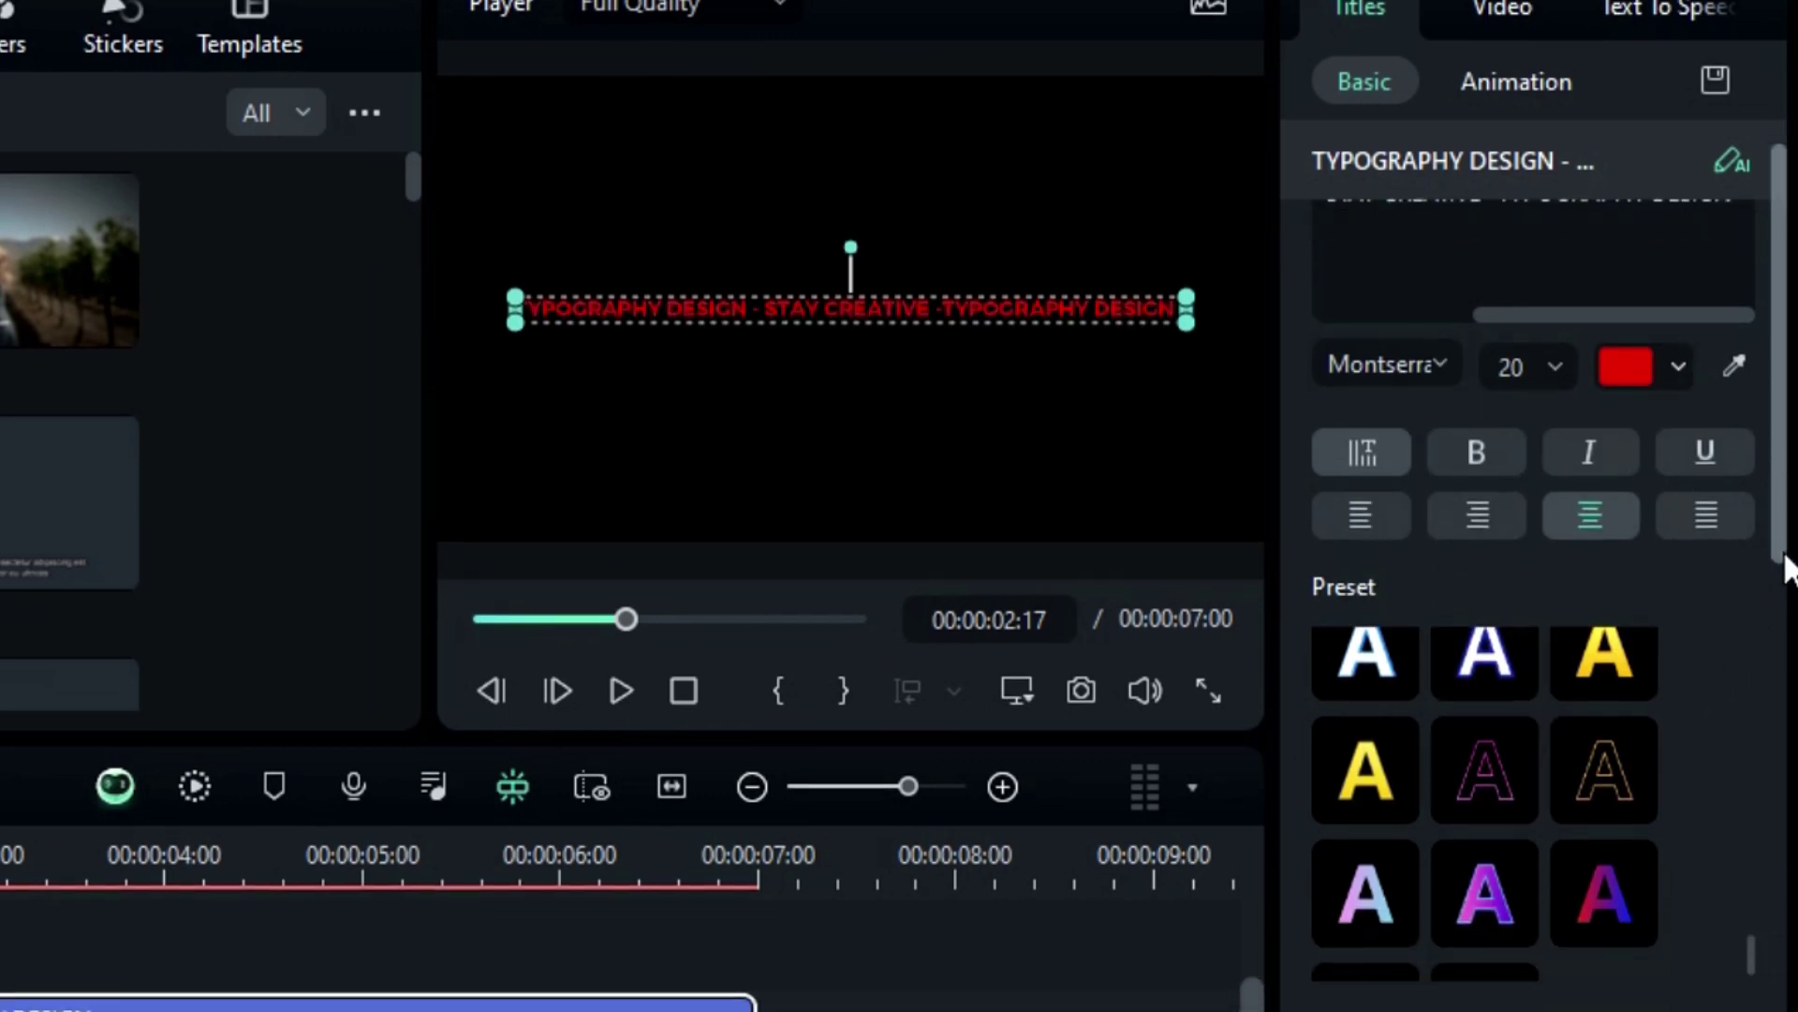
{"action": "scroll", "coordinate": [1536, 580], "scroll_direction": "down", "scroll_amount": 6}
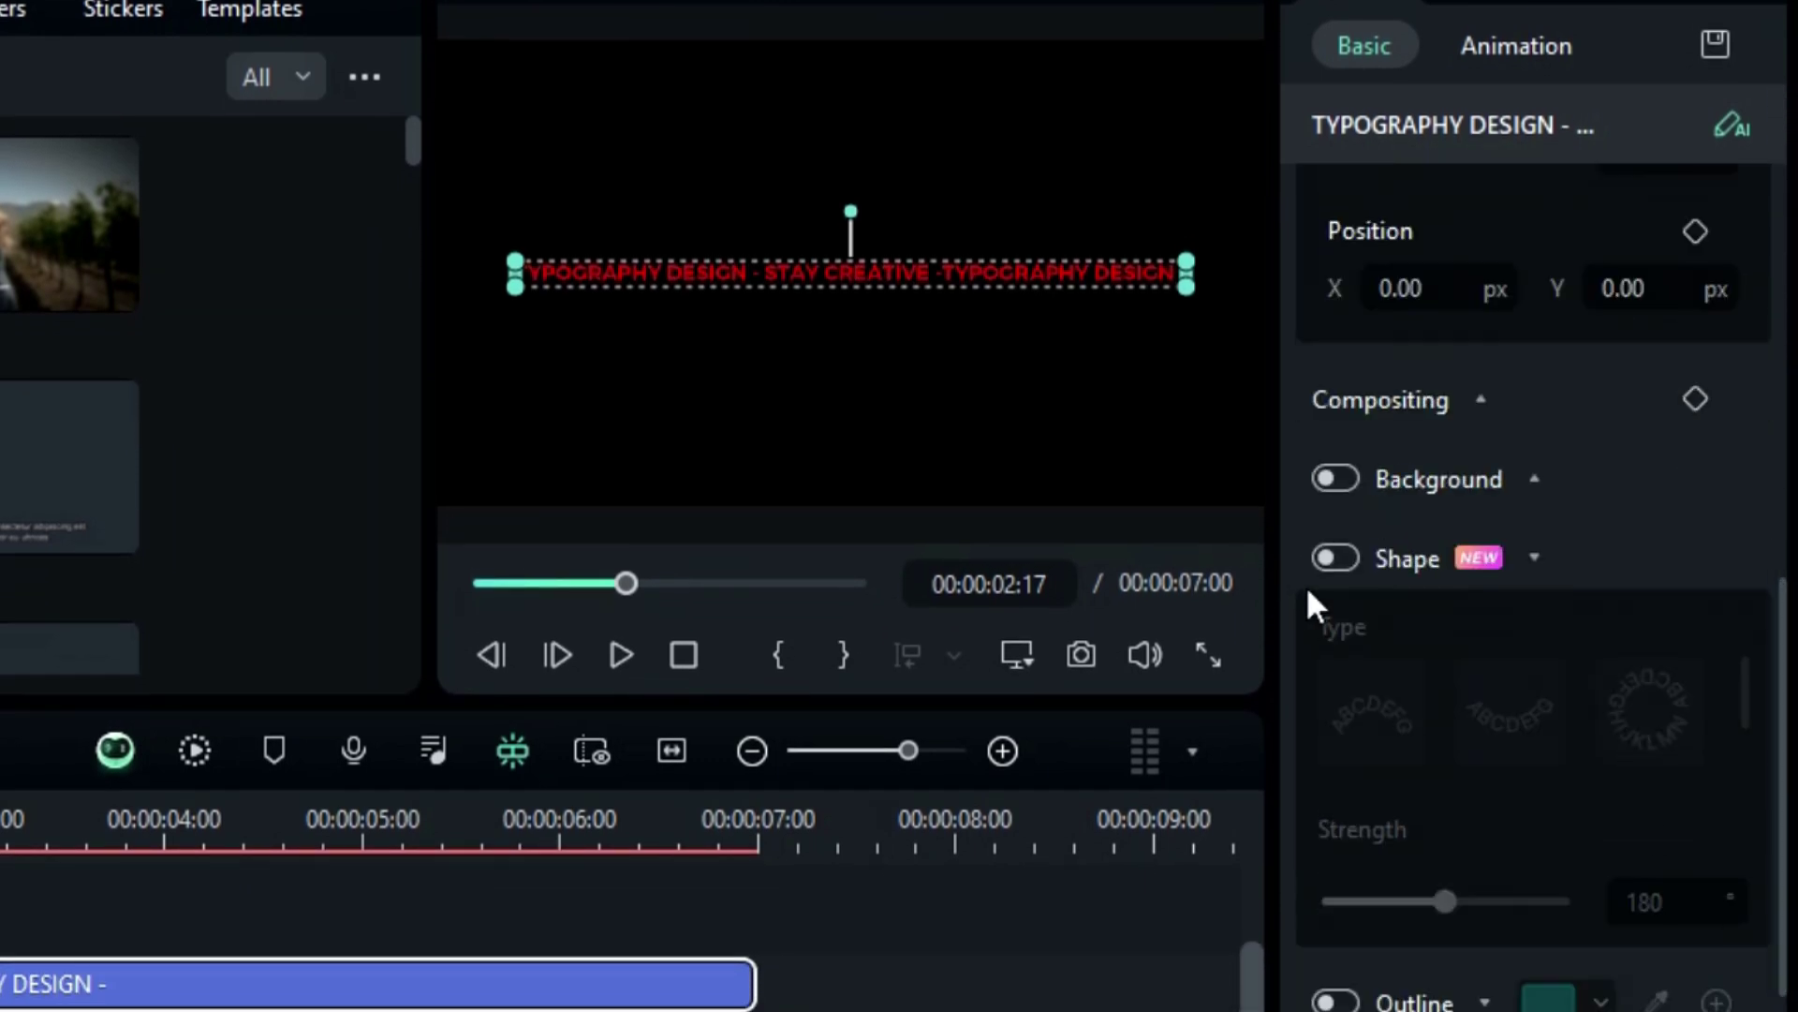
- Enable Shape with the arc type and Strength 360 to bend the text into a circle
{"action": "left_click", "coordinate": [1334, 560]}
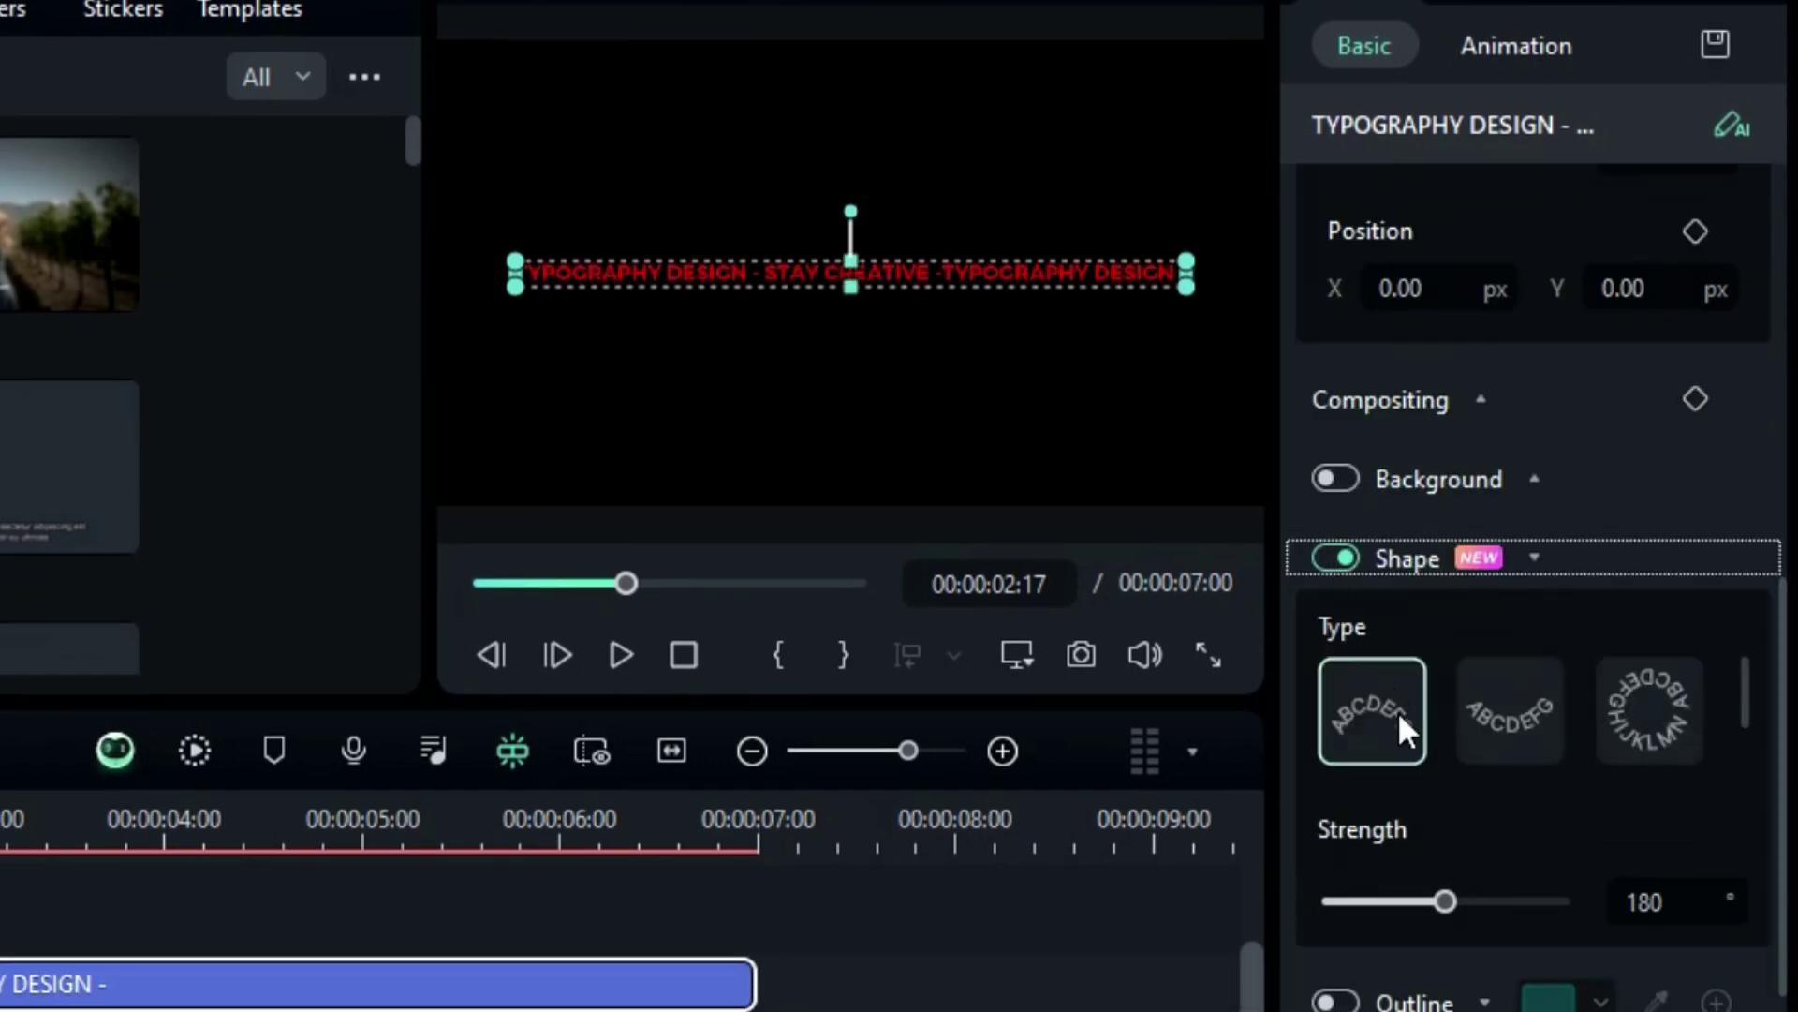
{"action": "left_click", "coordinate": [1398, 710]}
{"action": "left_click_drag", "start_coordinate": [1446, 901], "coordinate": [1600, 897]}
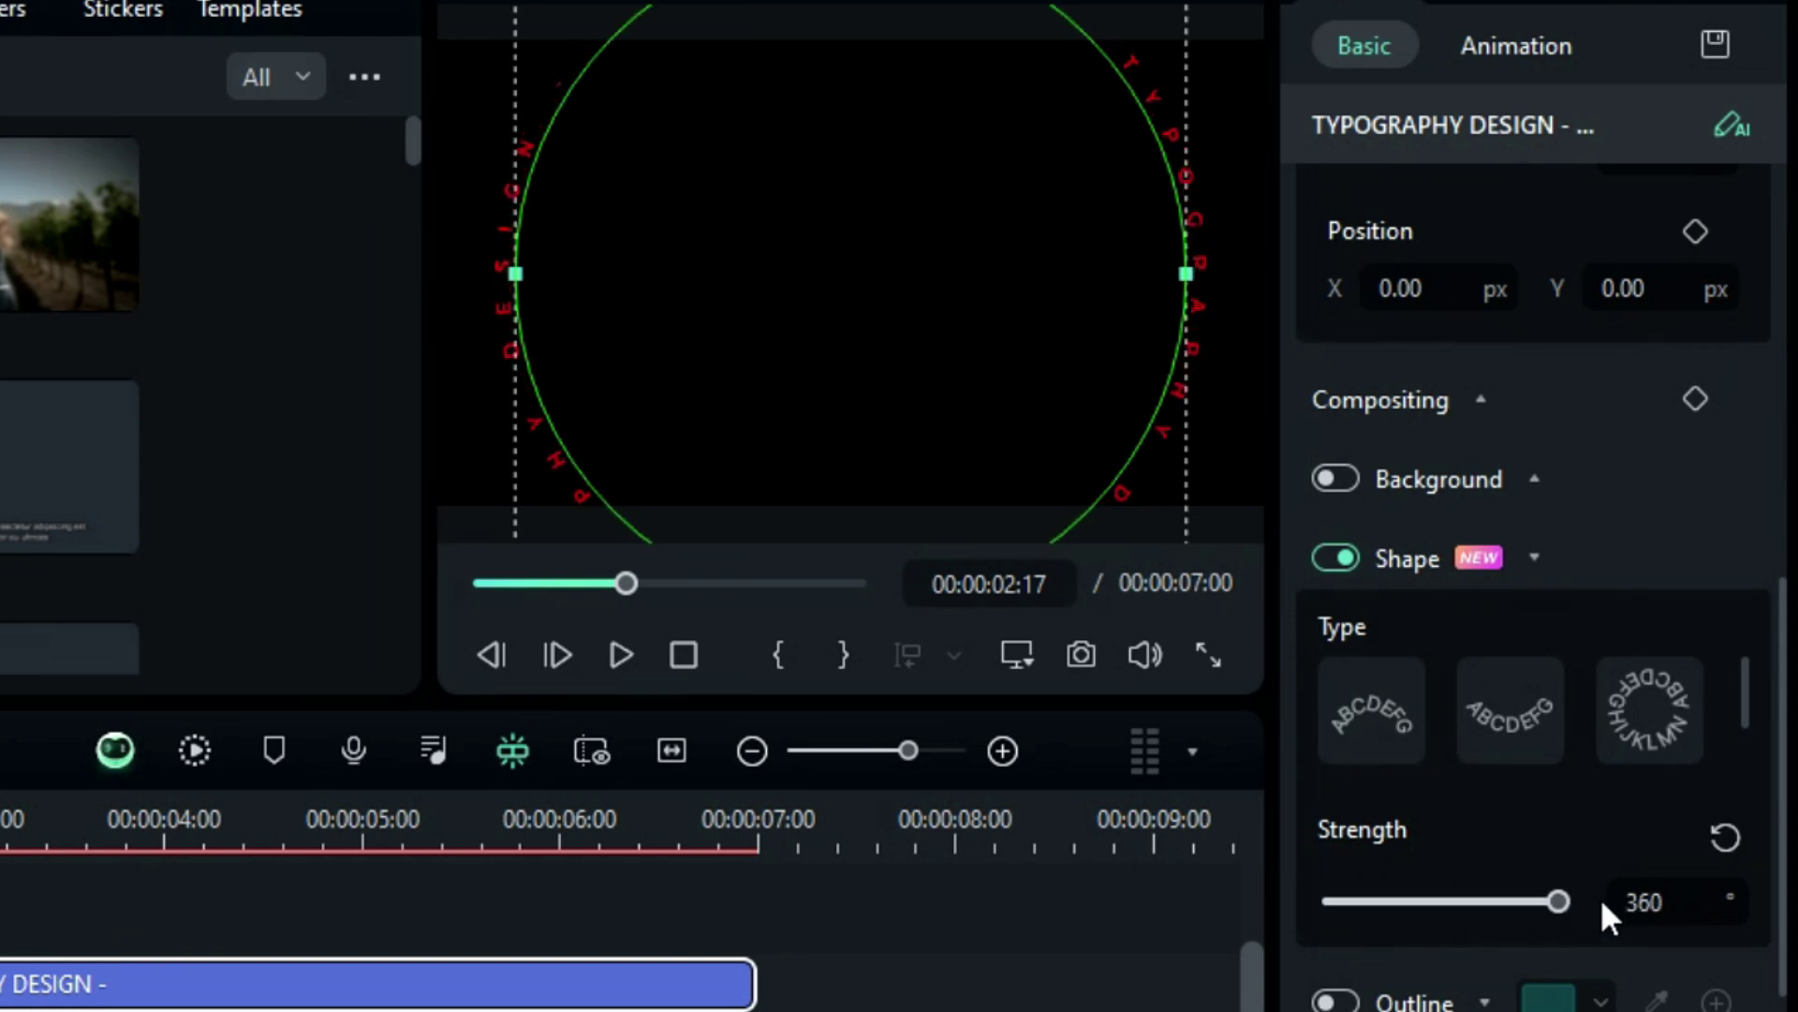
- Scale the ring to about 47, rotate it about 30°, and move its clip toward track 7
{"action": "scroll", "coordinate": [1690, 525], "scroll_direction": "up", "scroll_amount": 5}
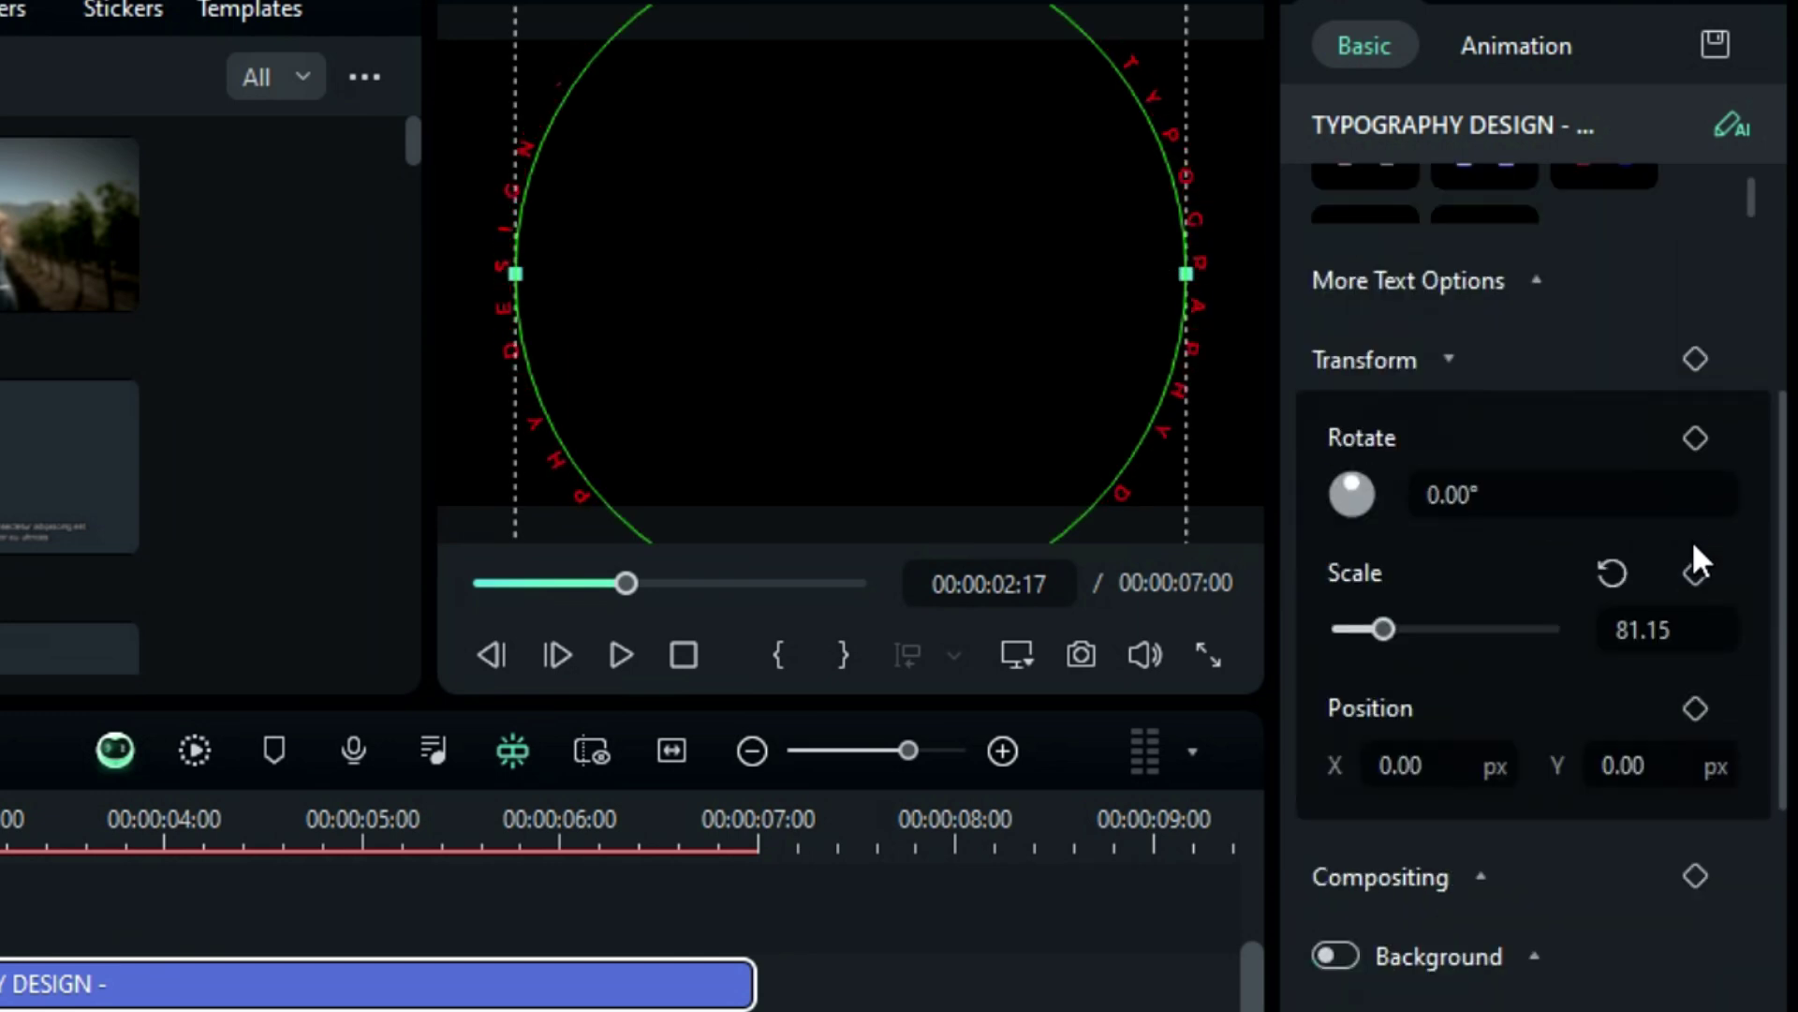
{"action": "mouse_move", "coordinate": [1641, 629]}
{"action": "left_mouse_down"}
{"action": "mouse_move", "coordinate": [1613, 629]}
{"action": "mouse_move", "coordinate": [1646, 630]}
{"action": "left_mouse_up"}
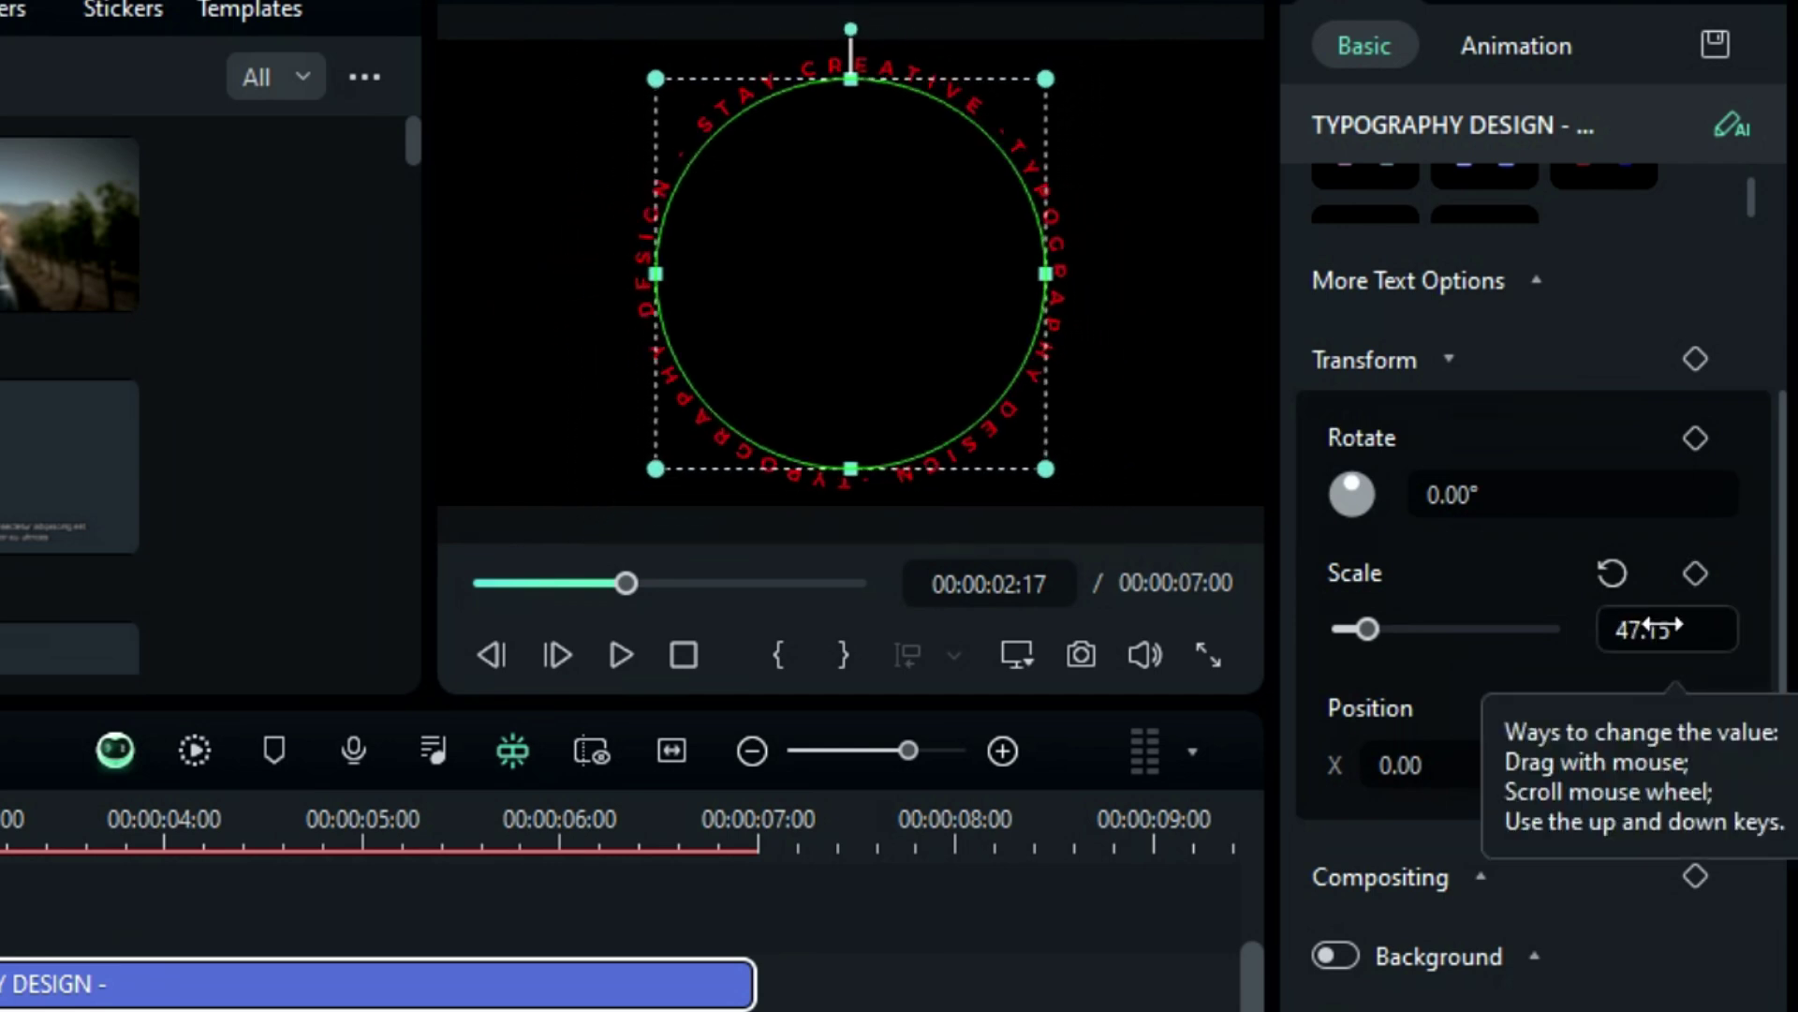
{"action": "left_click_drag", "start_coordinate": [1493, 509], "coordinate": [1547, 509]}
{"action": "left_click_drag", "start_coordinate": [543, 663], "coordinate": [223, 658]}
{"action": "left_click_drag", "start_coordinate": [490, 760], "coordinate": [482, 939]}
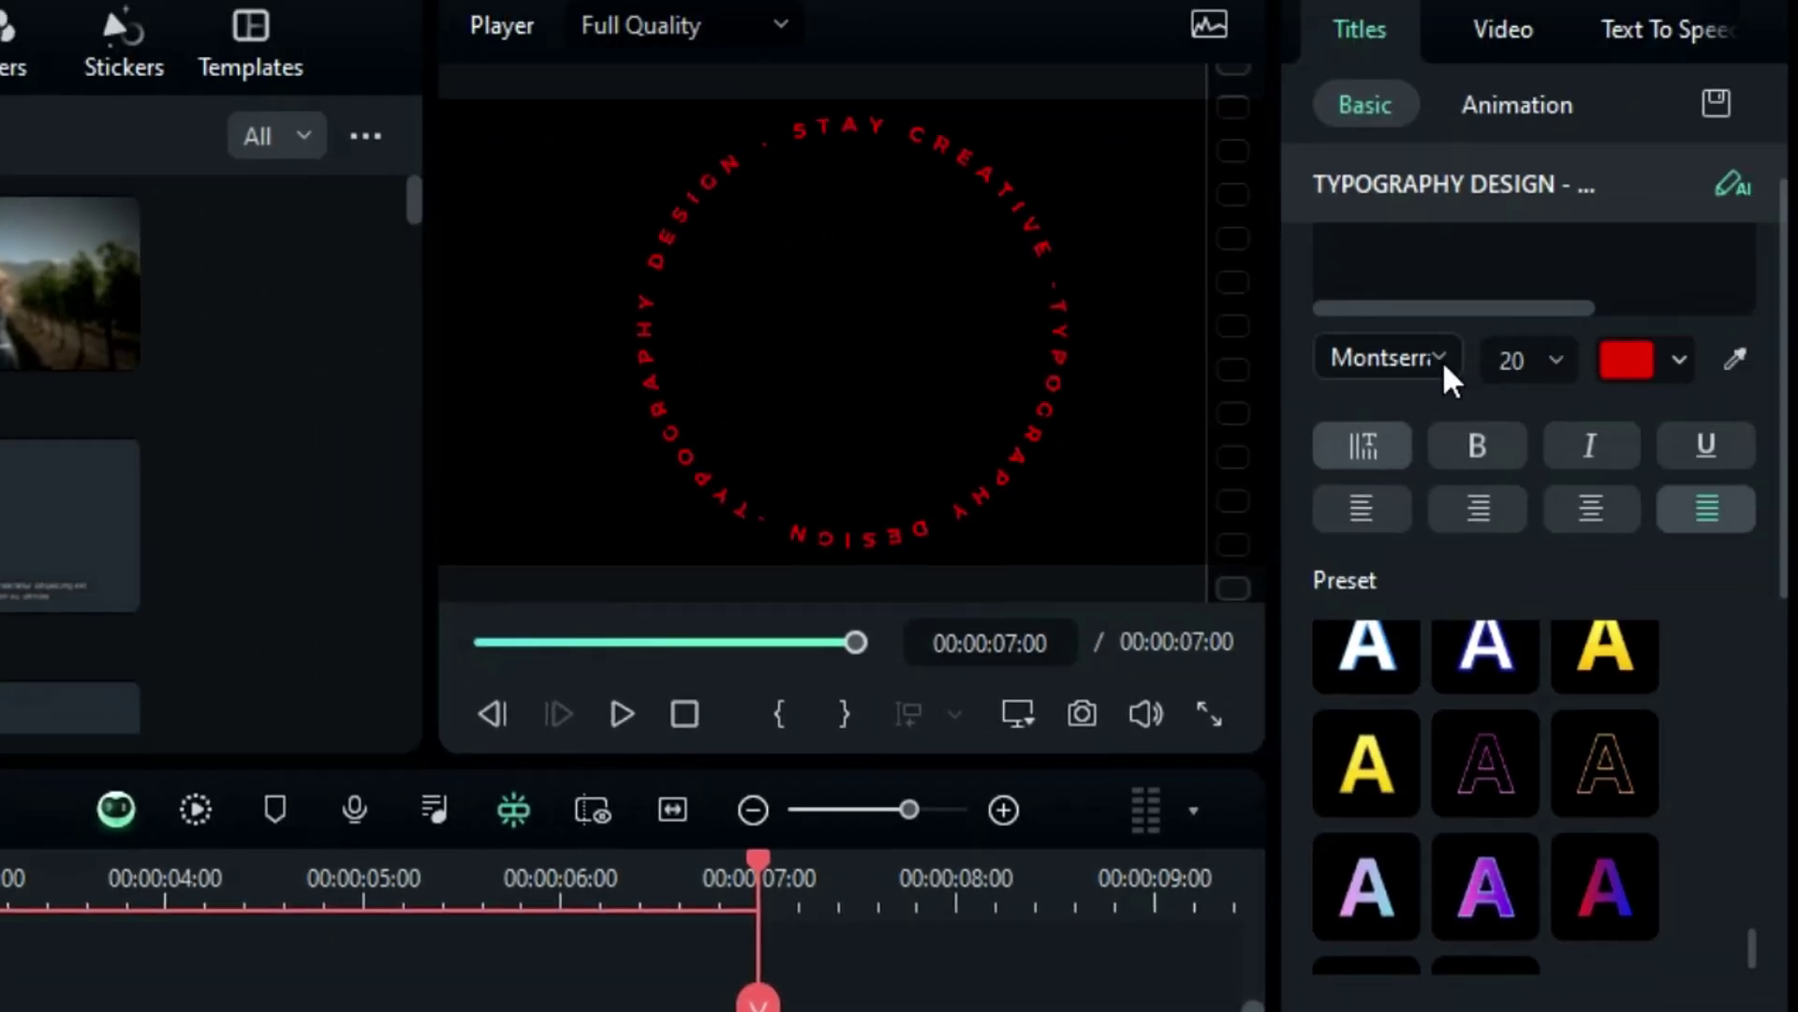
- Make the ring text white Montserrat Bold at size 56
{"action": "left_click", "coordinate": [1442, 359]}
{"action": "scroll", "coordinate": [1435, 735], "scroll_direction": "down", "scroll_amount": 5}
{"action": "scroll", "coordinate": [1377, 751], "scroll_direction": "up", "scroll_amount": 3}
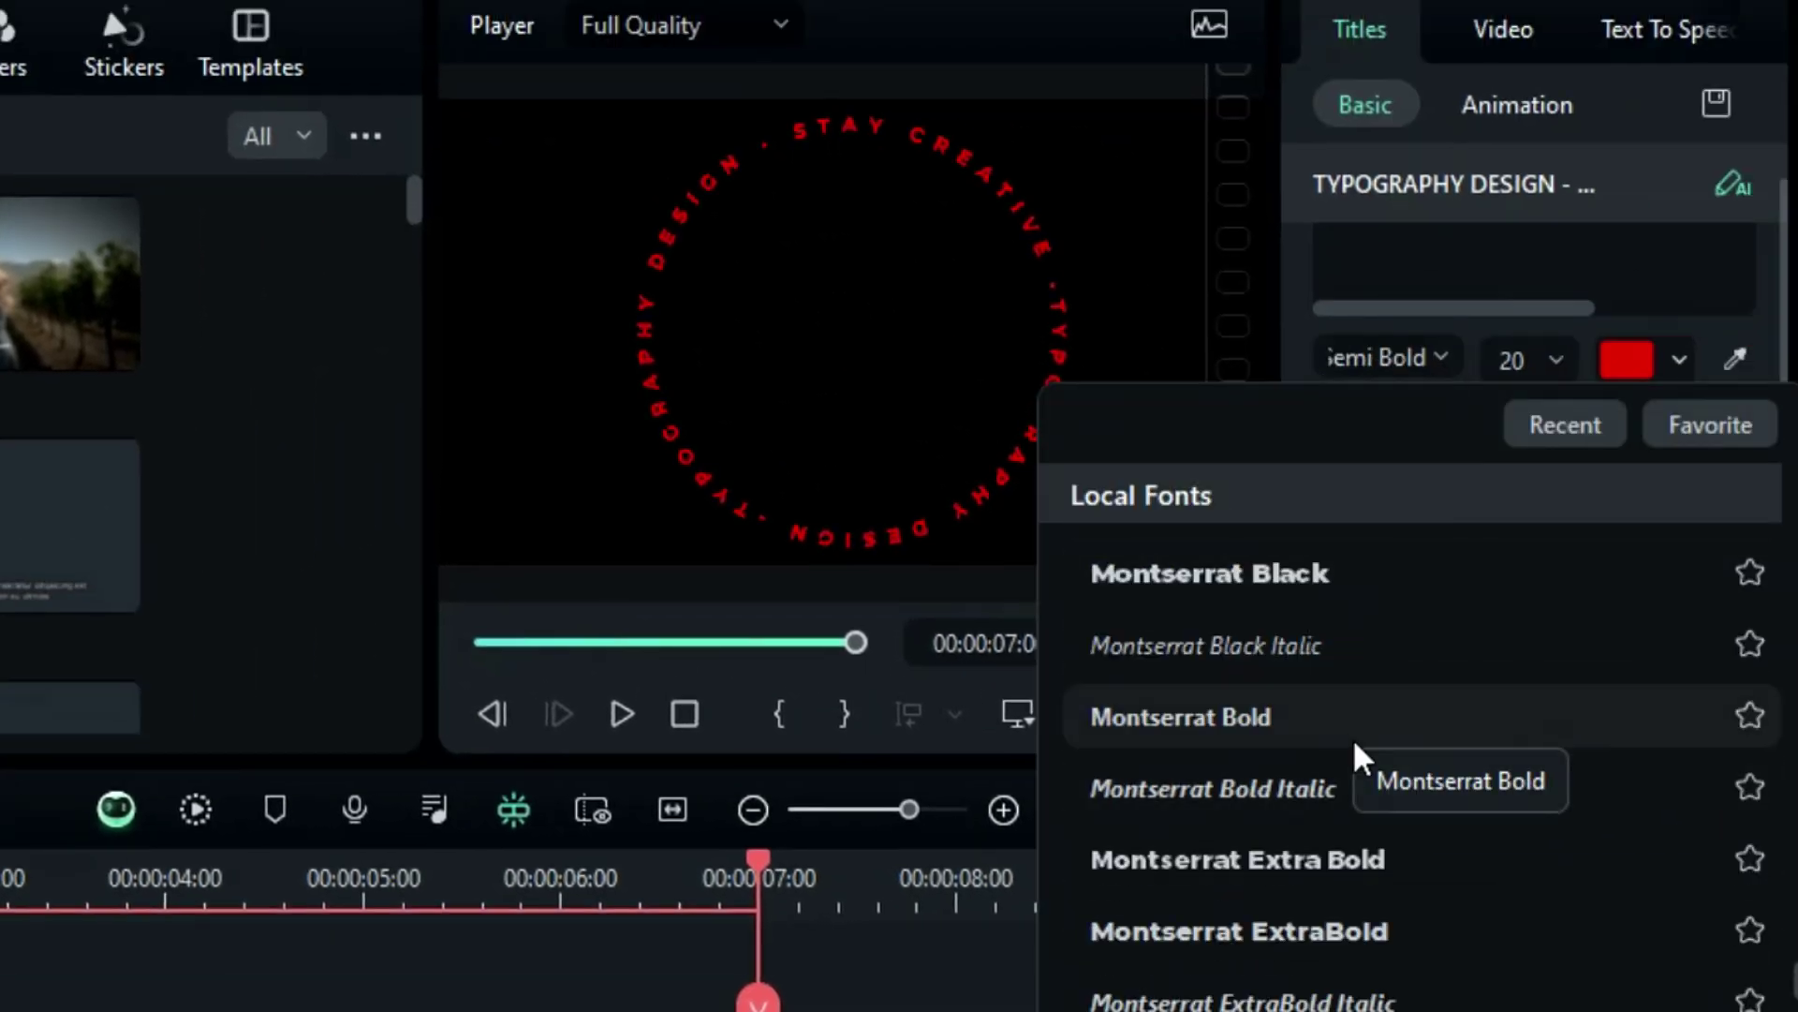
{"action": "left_click", "coordinate": [1336, 719]}
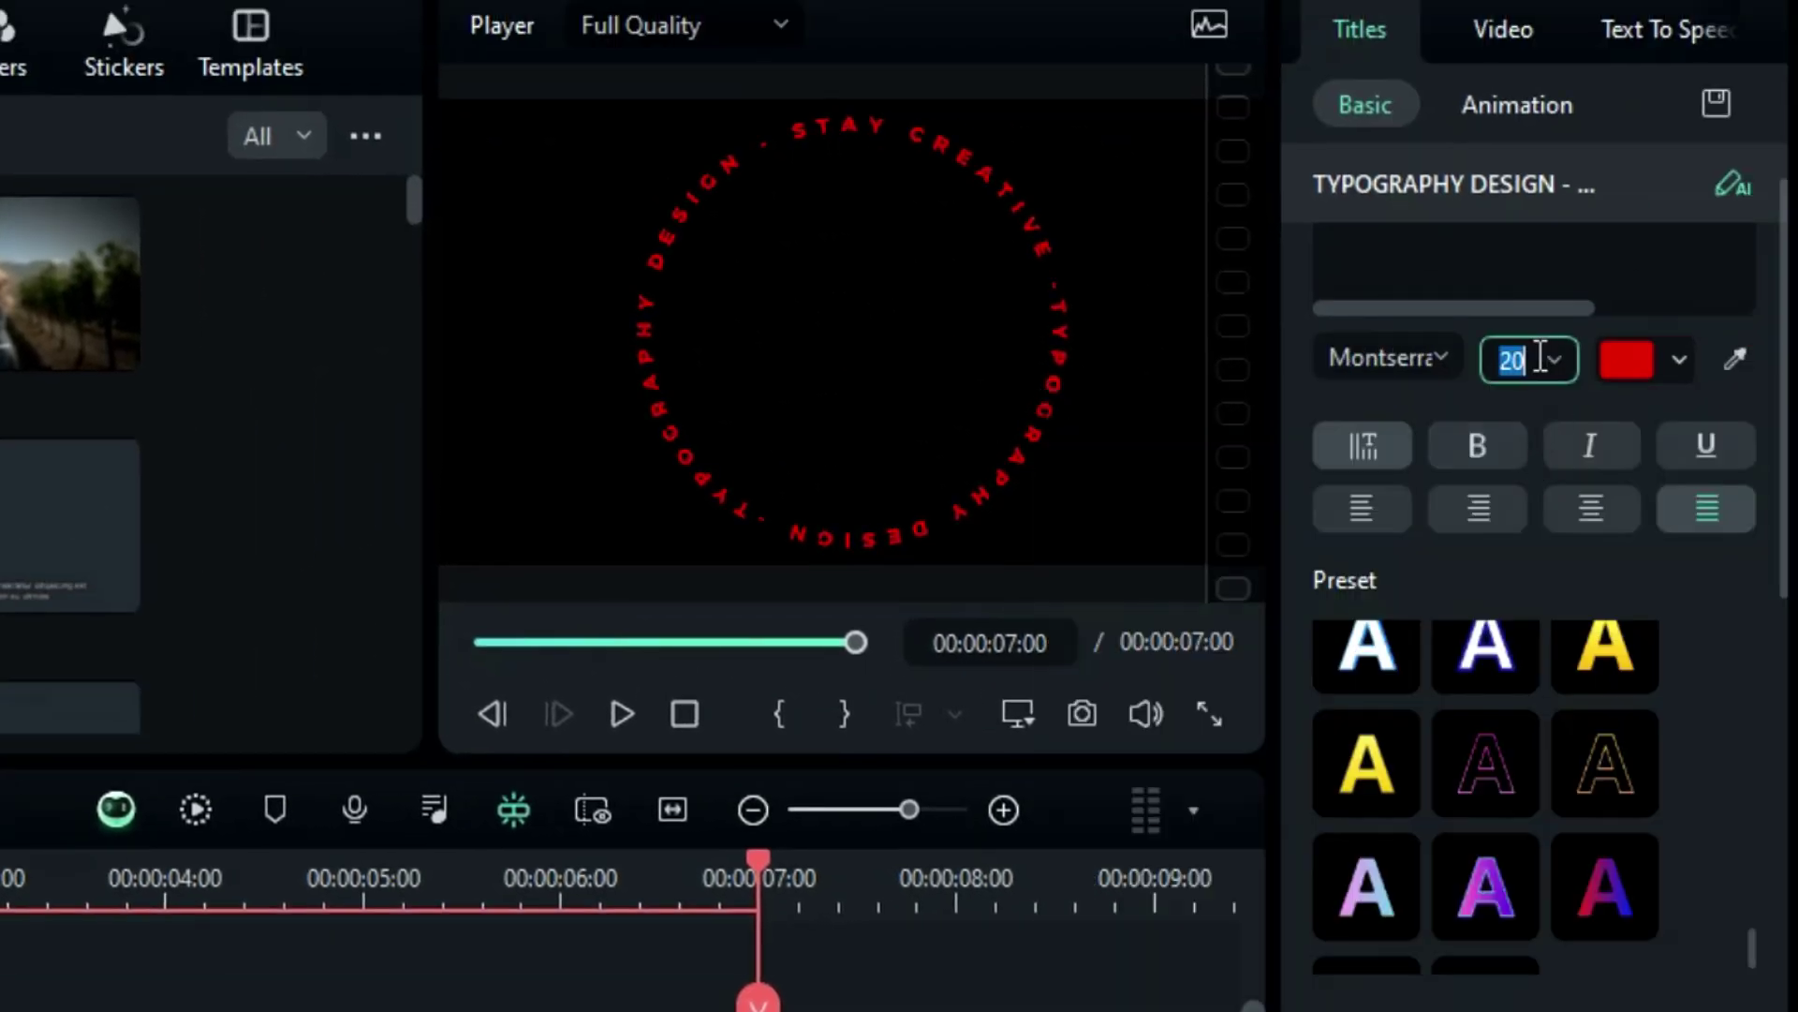
{"action": "type", "text": "56"}
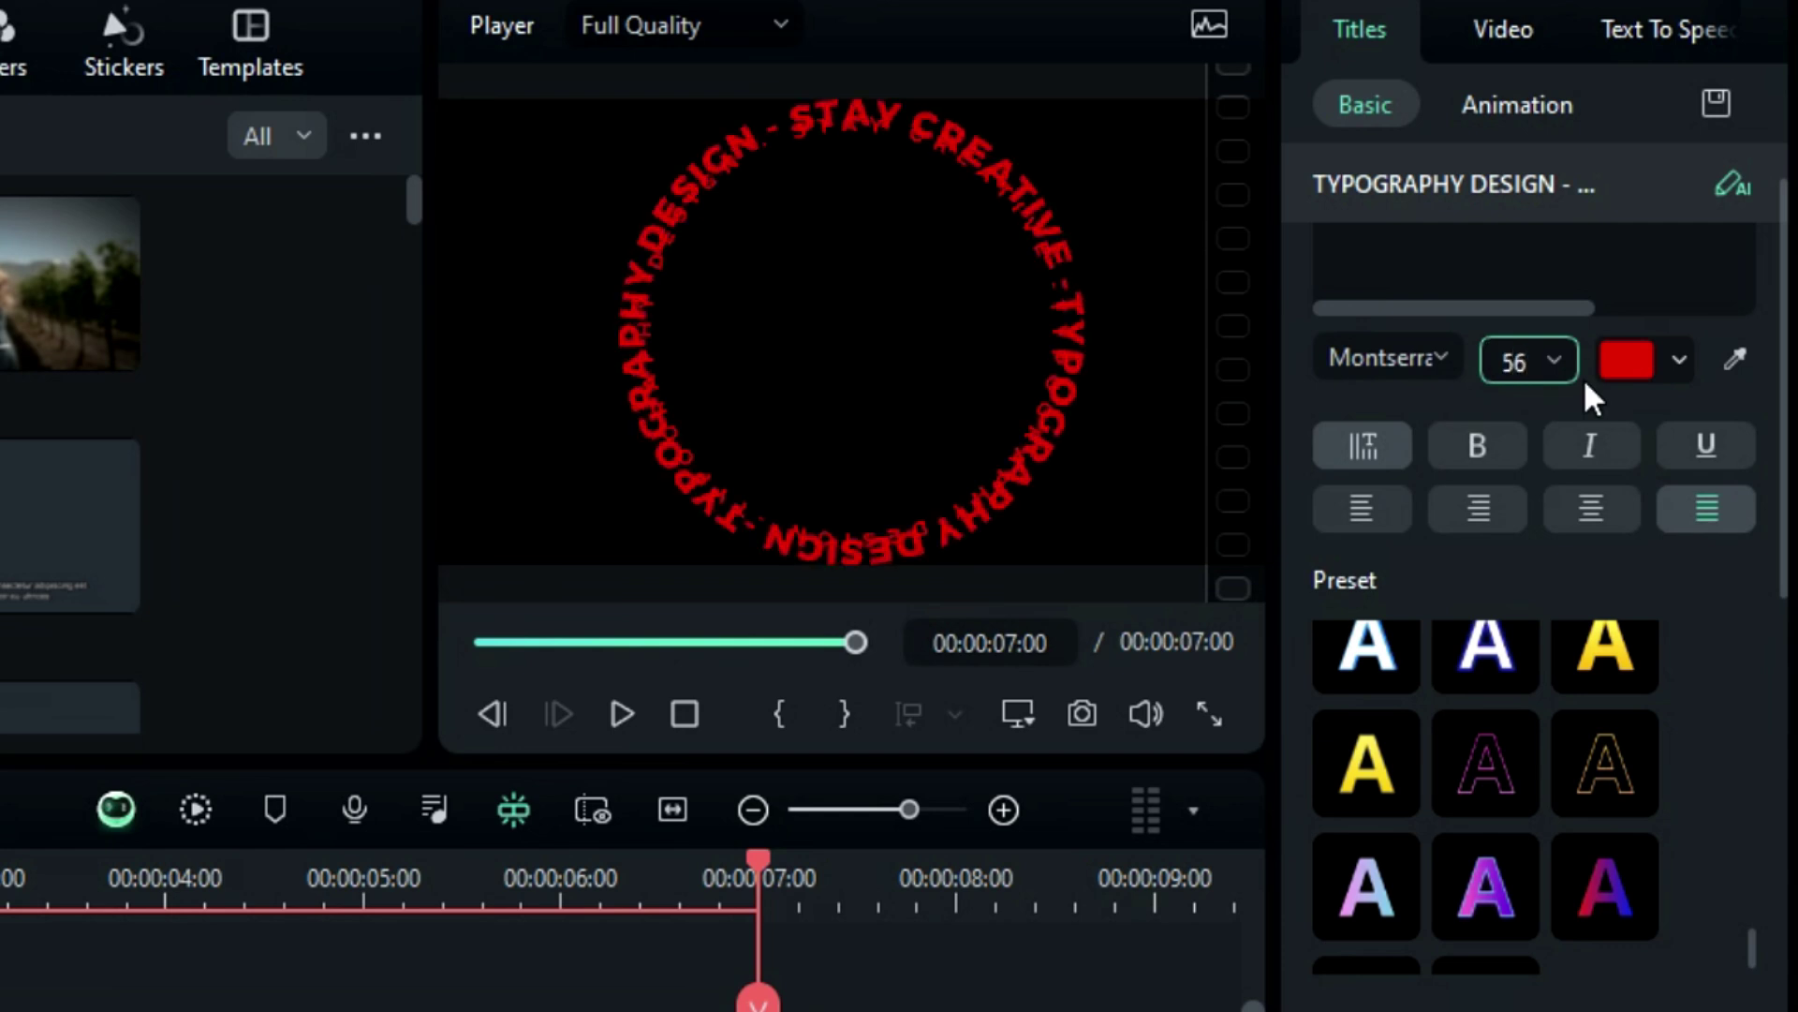
{"action": "left_click", "coordinate": [1644, 360]}
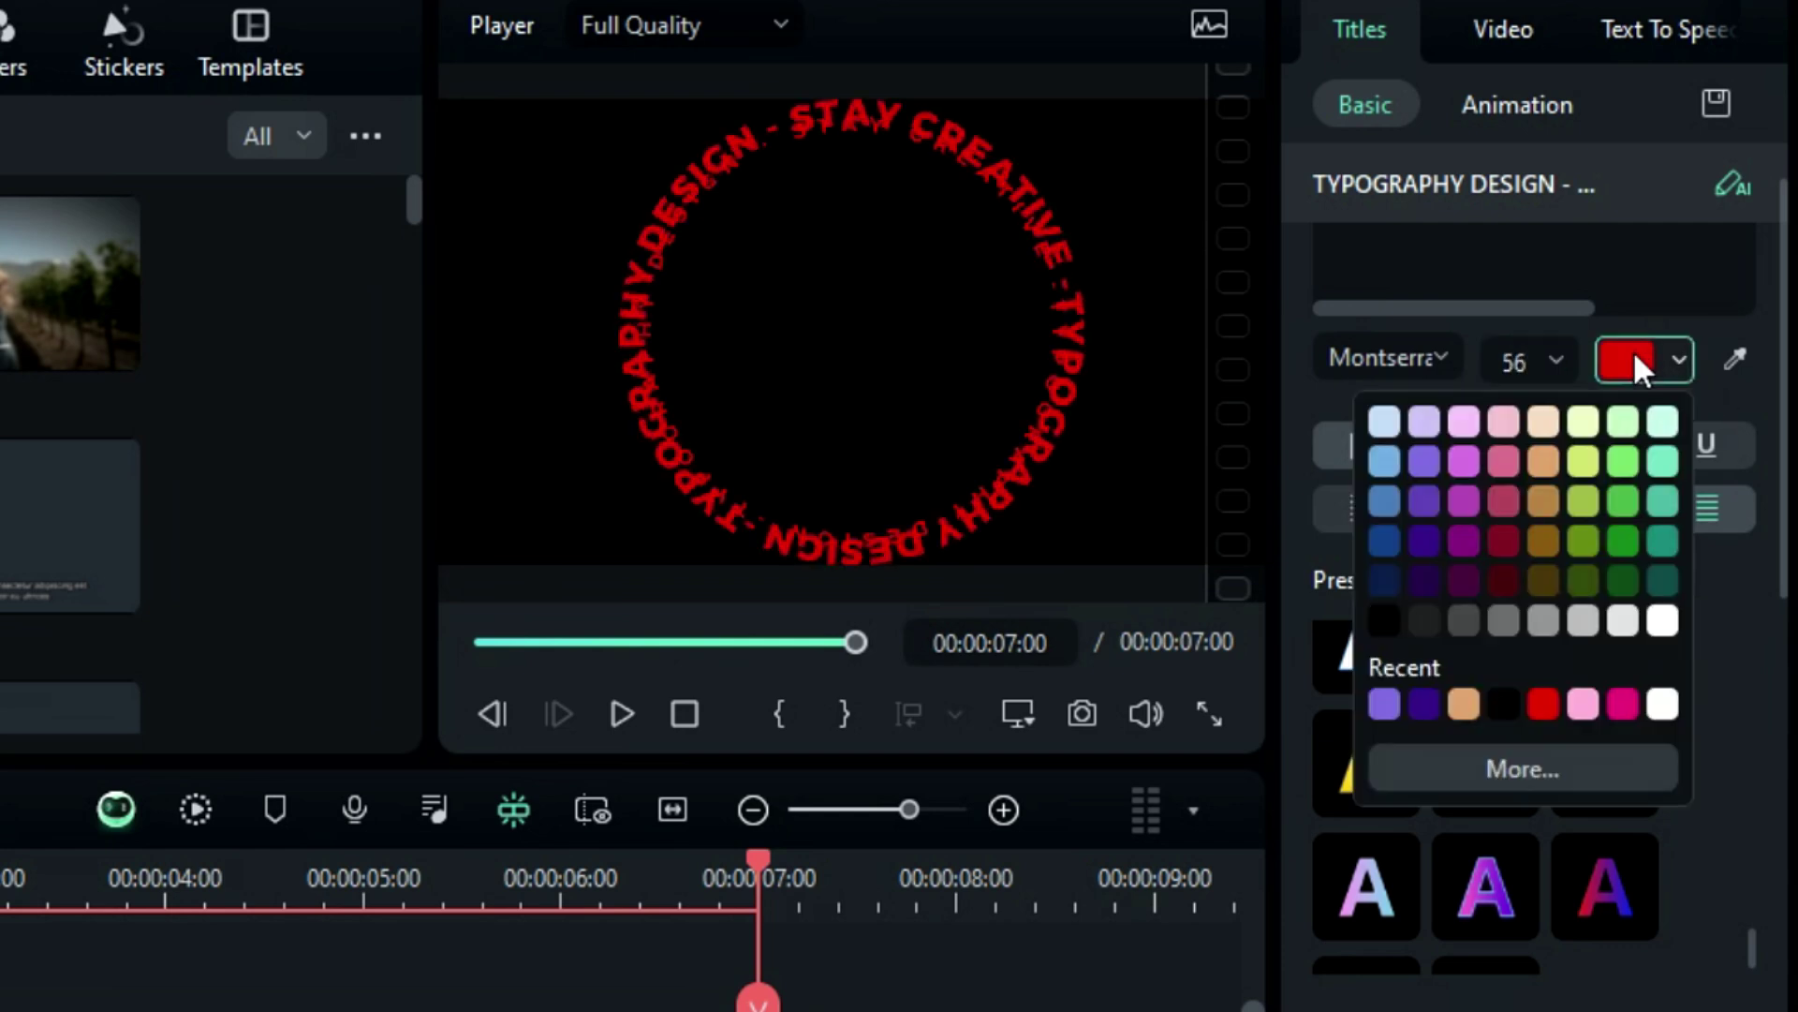
{"action": "left_click", "coordinate": [1663, 703]}
- Shrink the ring to about 39 scale and rotate it to -130°
{"action": "scroll", "coordinate": [1658, 714], "scroll_direction": "down", "scroll_amount": 10}
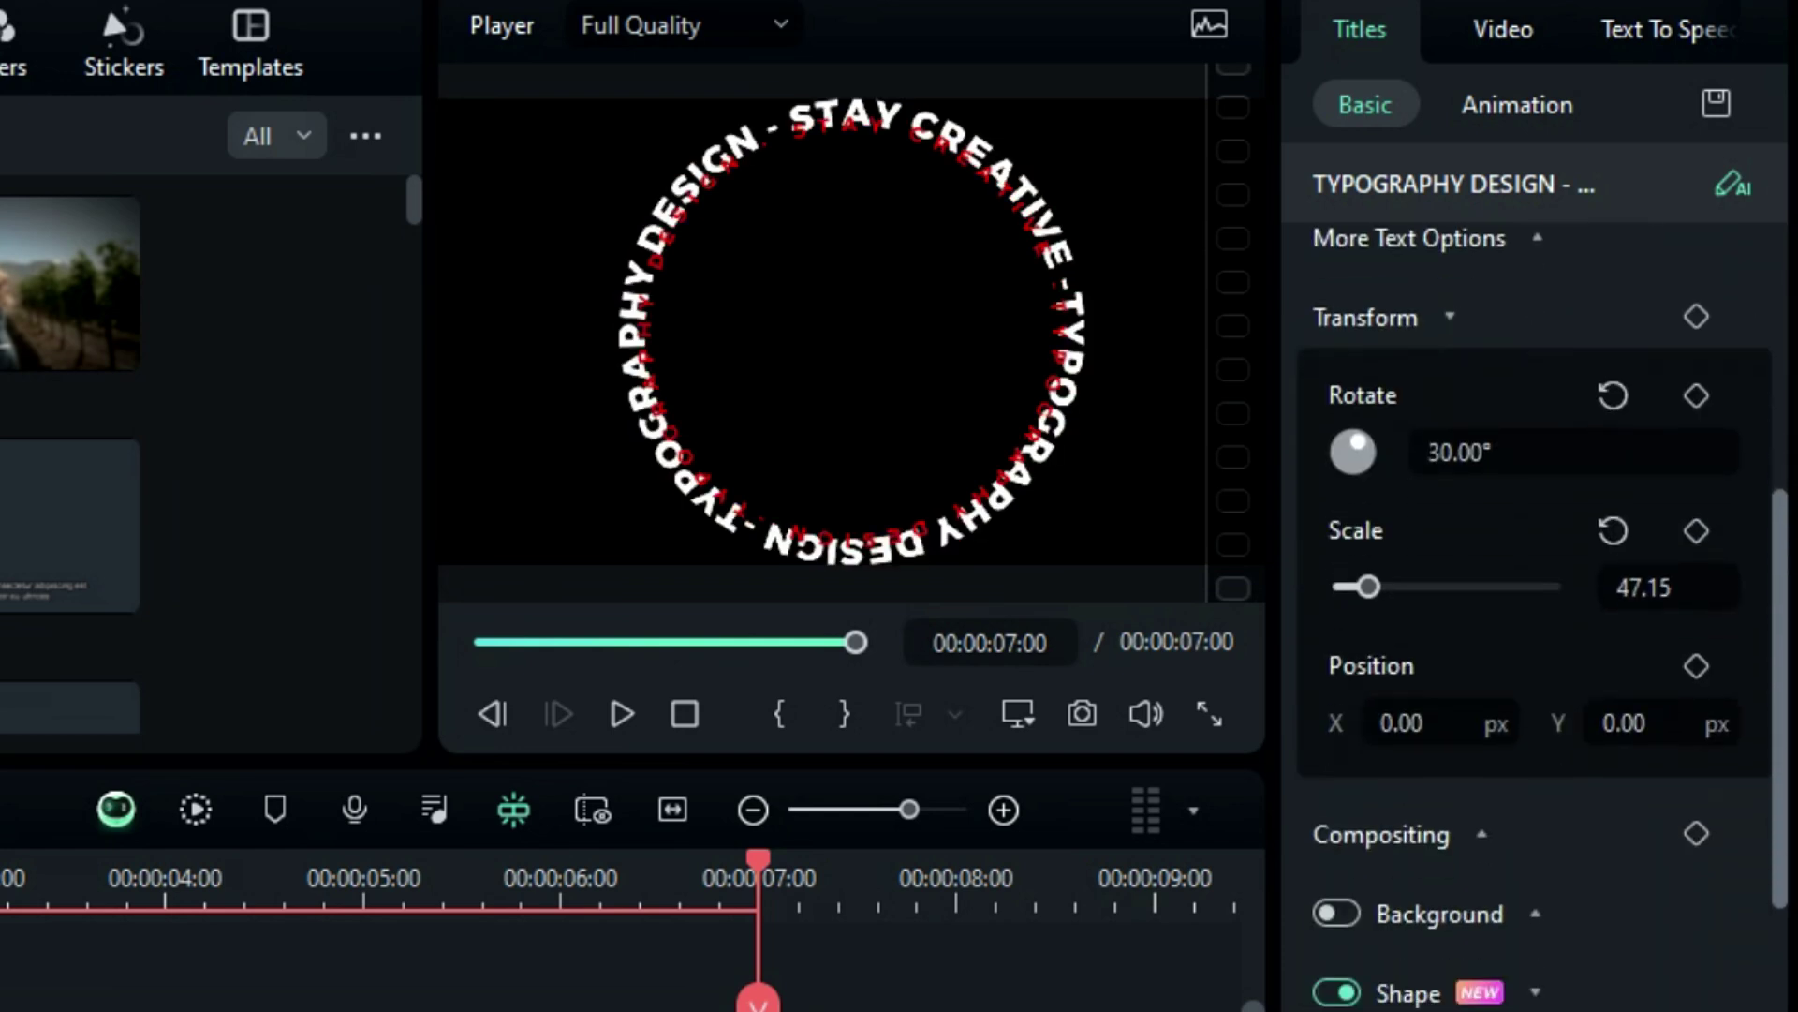
{"action": "mouse_move", "coordinate": [1650, 609]}
{"action": "left_mouse_down"}
{"action": "mouse_move", "coordinate": [1628, 609]}
{"action": "mouse_move", "coordinate": [1658, 597]}
{"action": "left_mouse_up"}
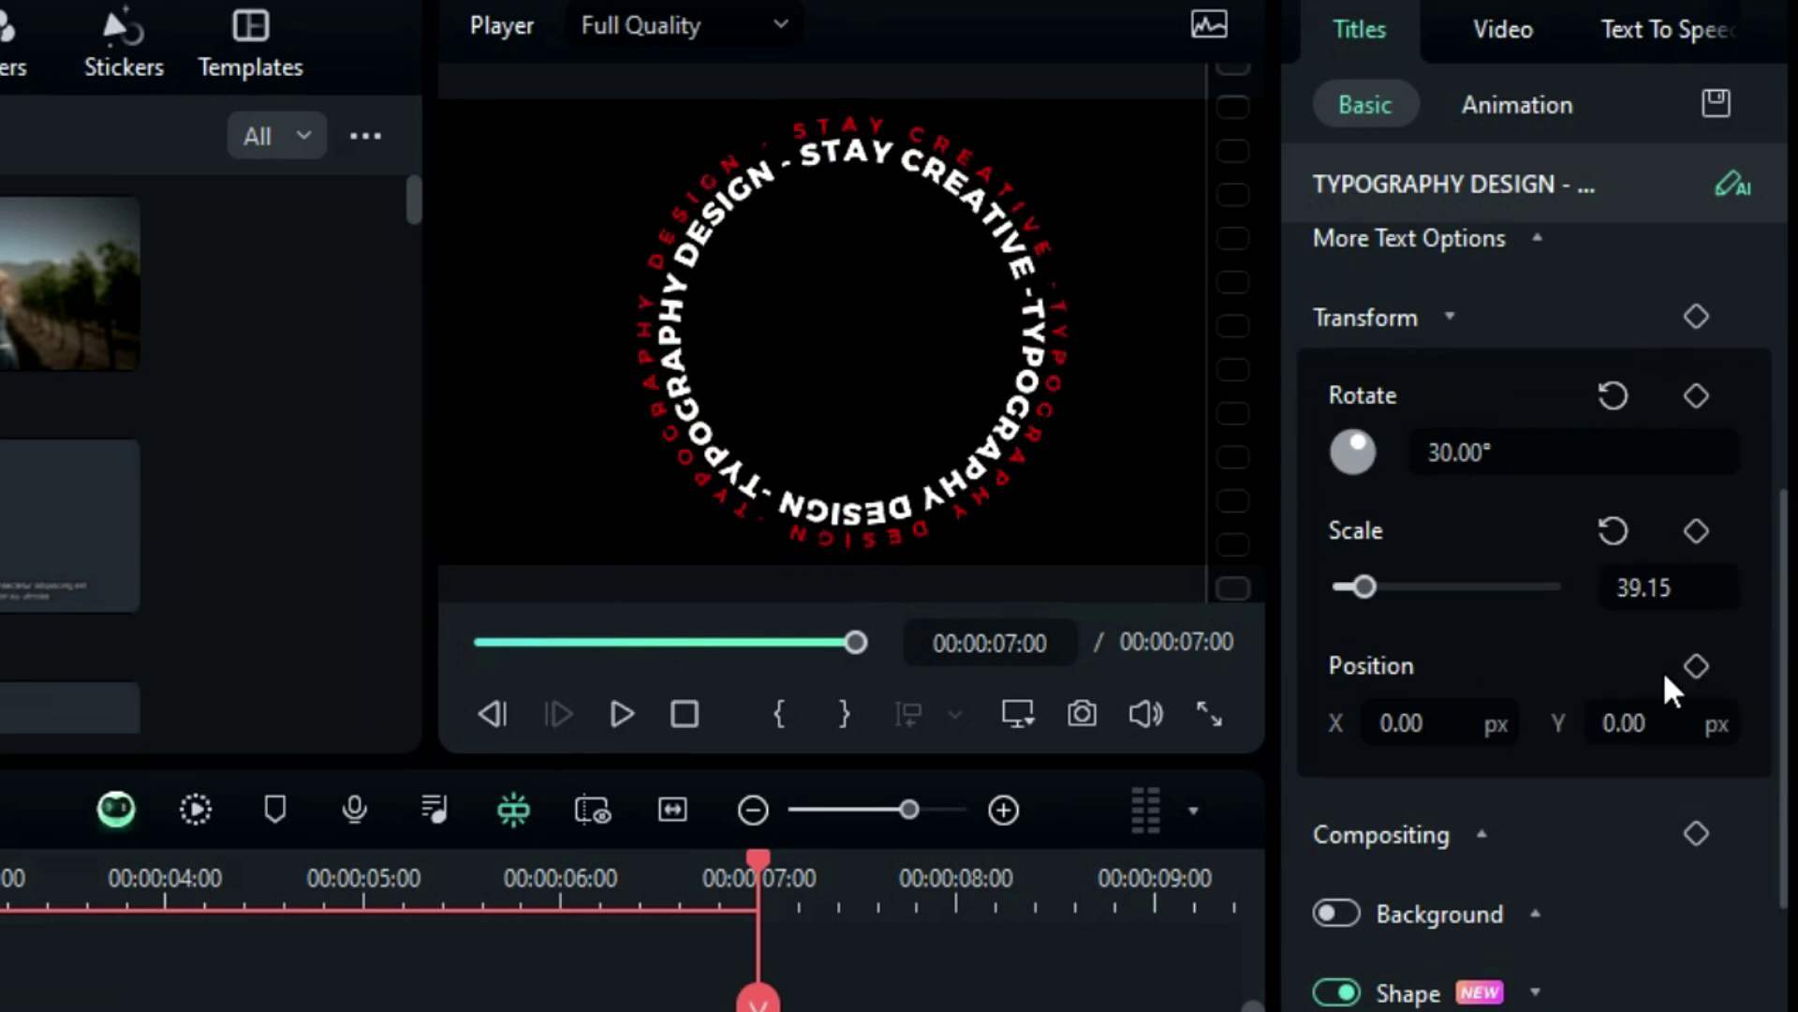
{"action": "left_click_drag", "start_coordinate": [1592, 453], "coordinate": [1518, 452]}
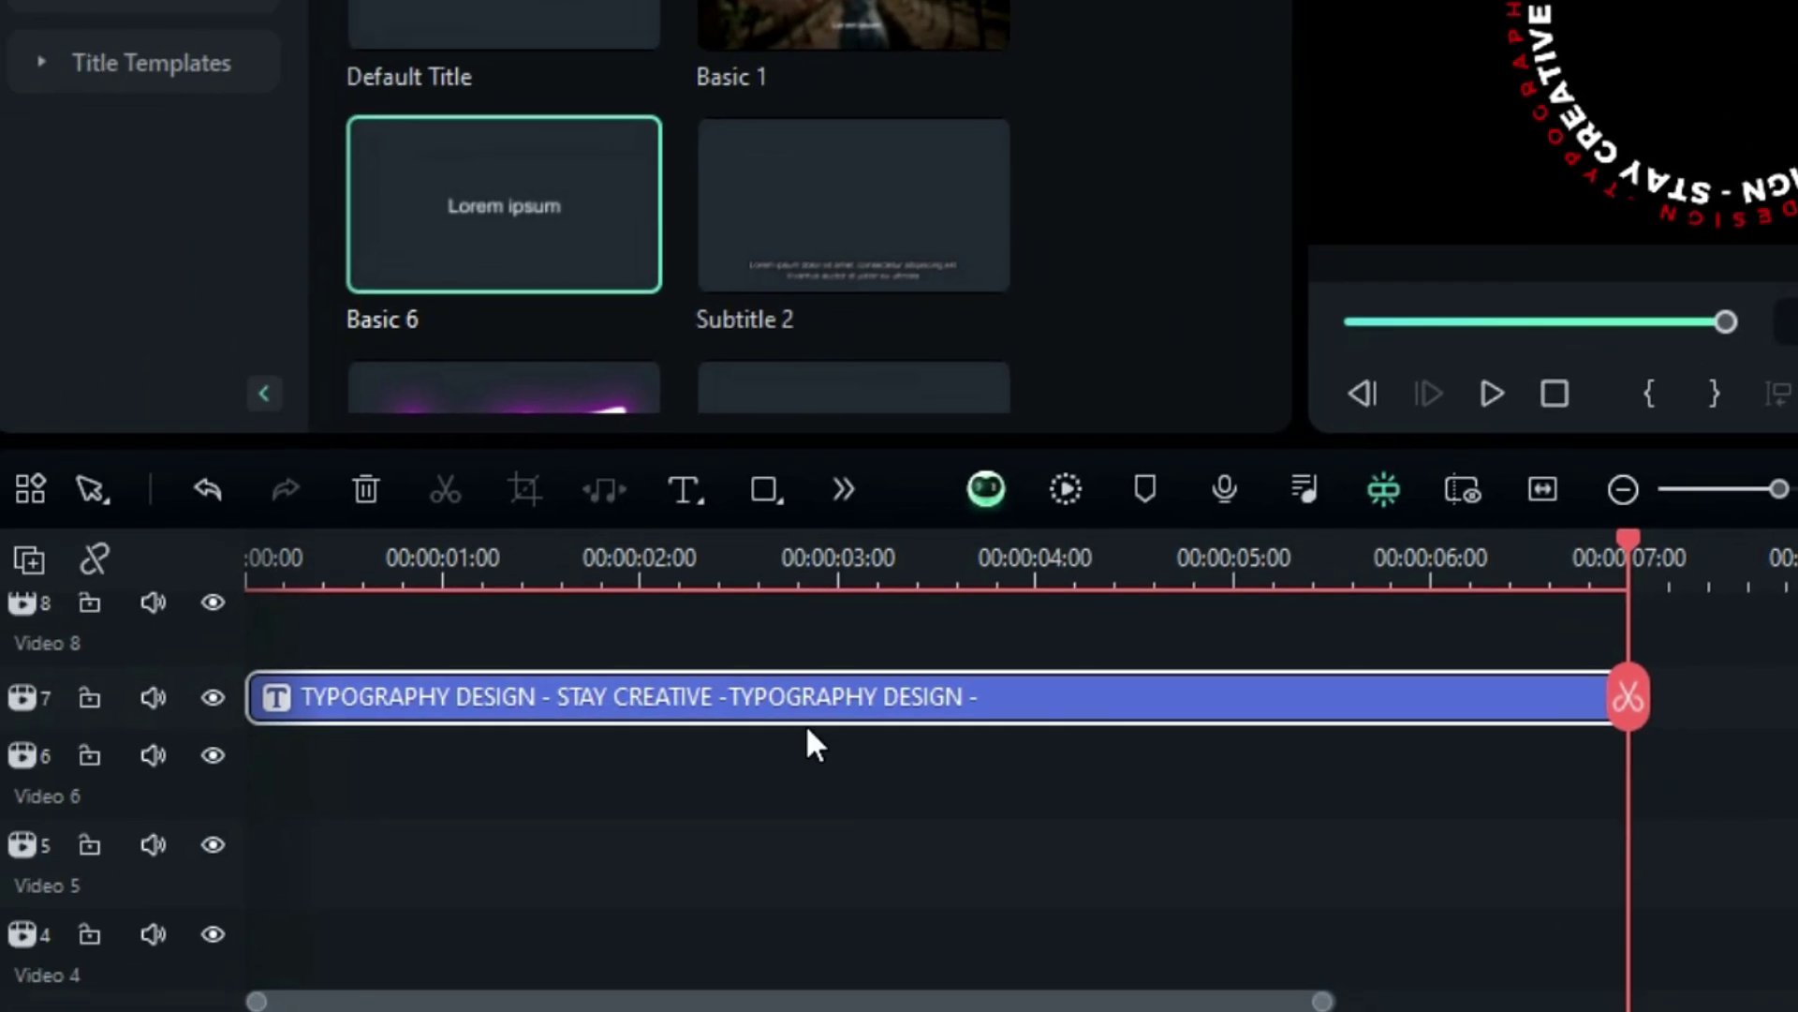
- Duplicate the title clip to track 5 and set its font to Impact at size 100
{"action": "left_click_drag", "start_coordinate": [802, 695], "coordinate": [762, 843]}
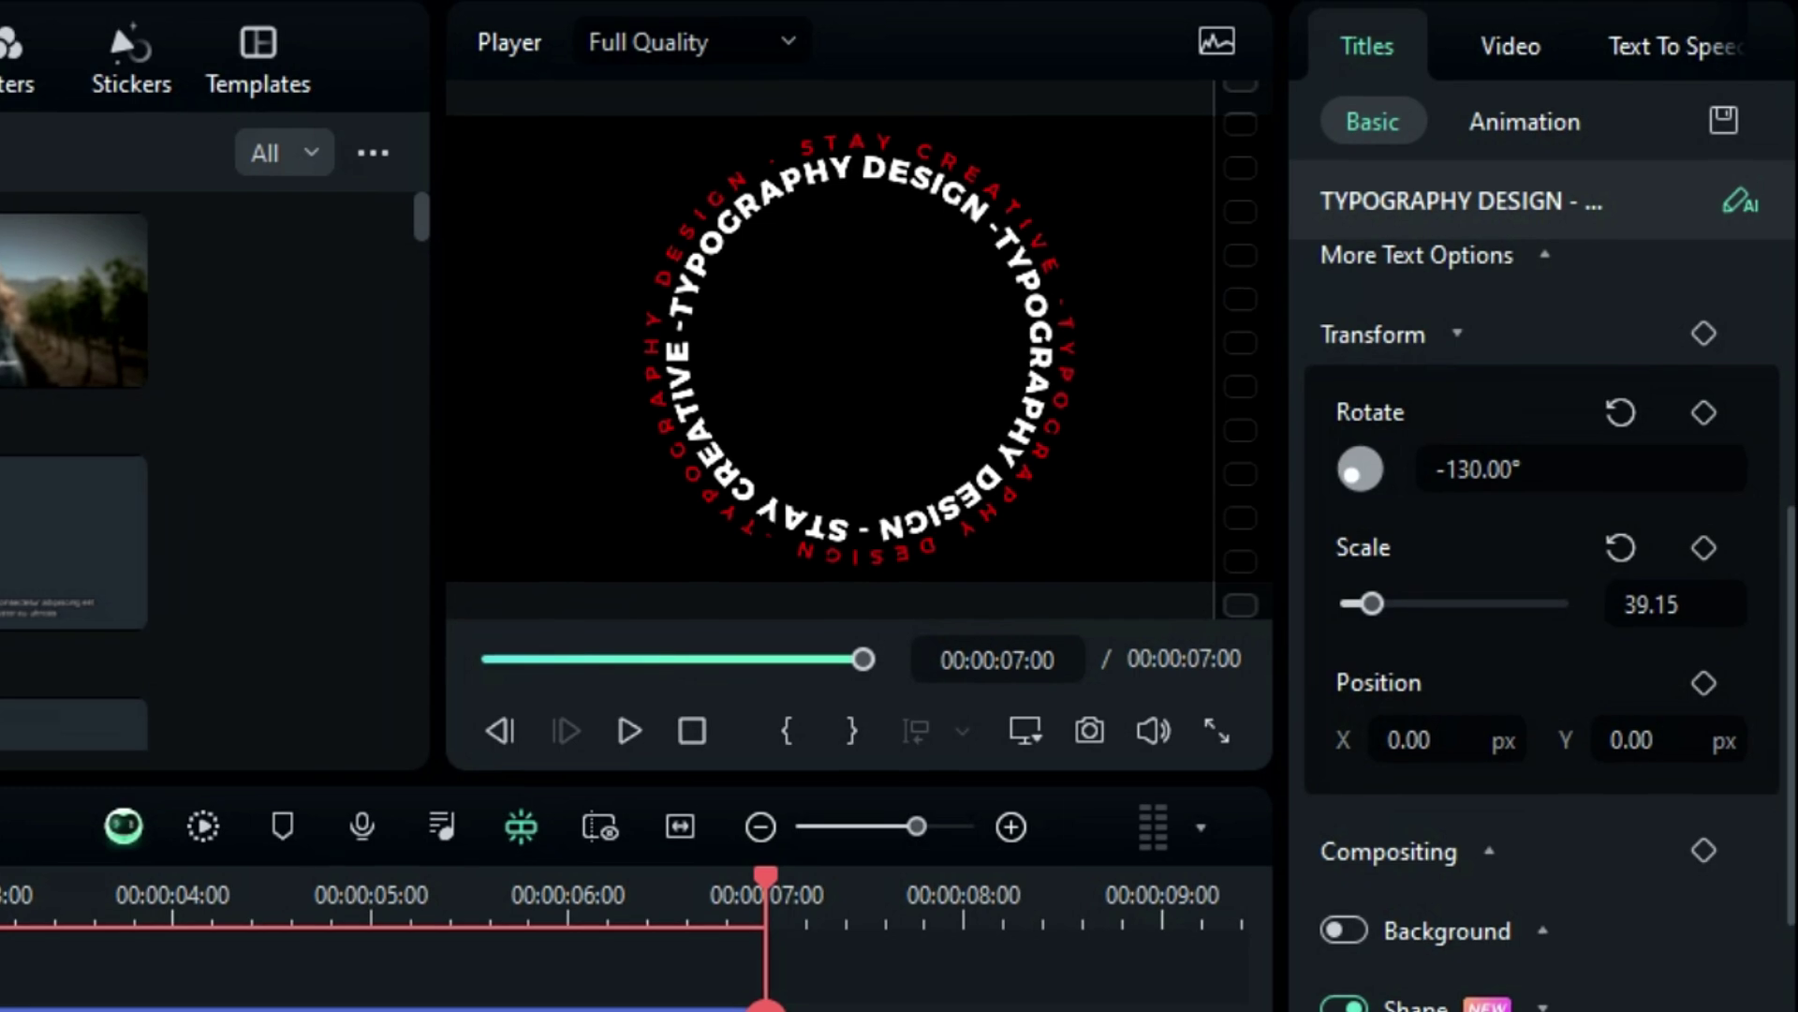
{"action": "scroll", "coordinate": [1770, 369], "scroll_direction": "up", "scroll_amount": 6}
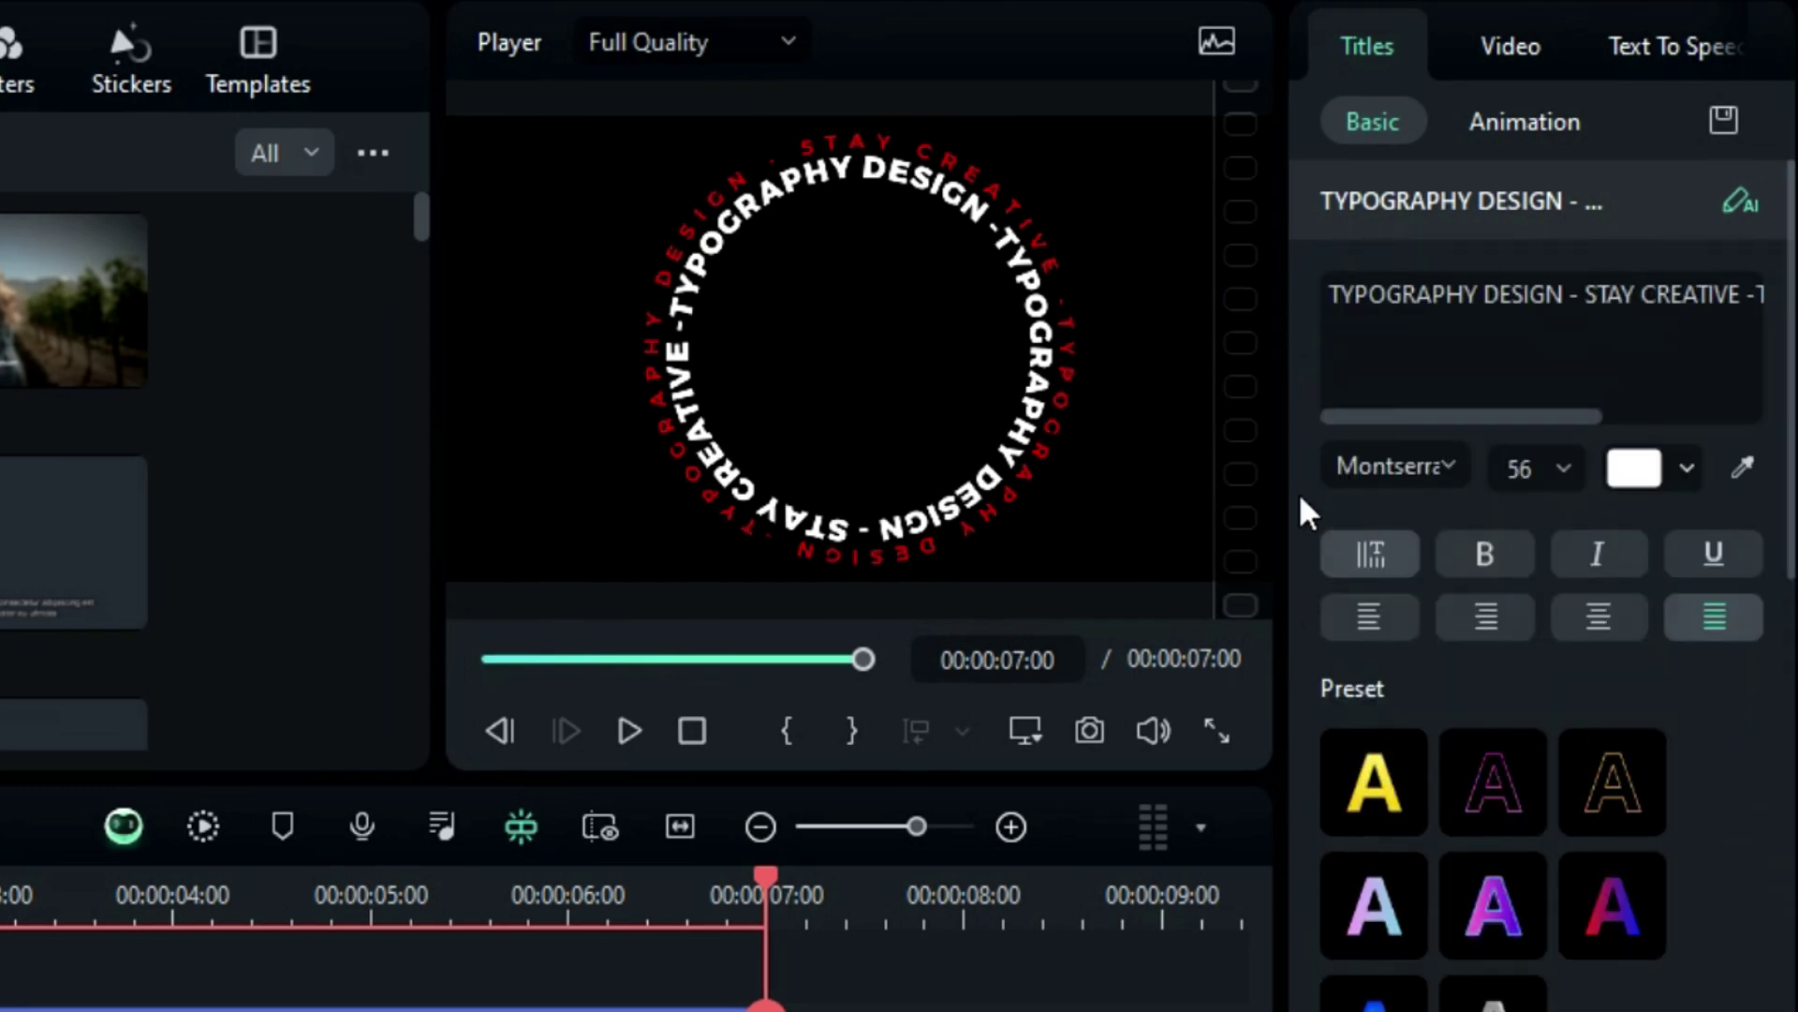
{"action": "left_click", "coordinate": [1387, 466]}
{"action": "type", "text": "IMPAC"}
{"action": "left_click", "coordinate": [1413, 613]}
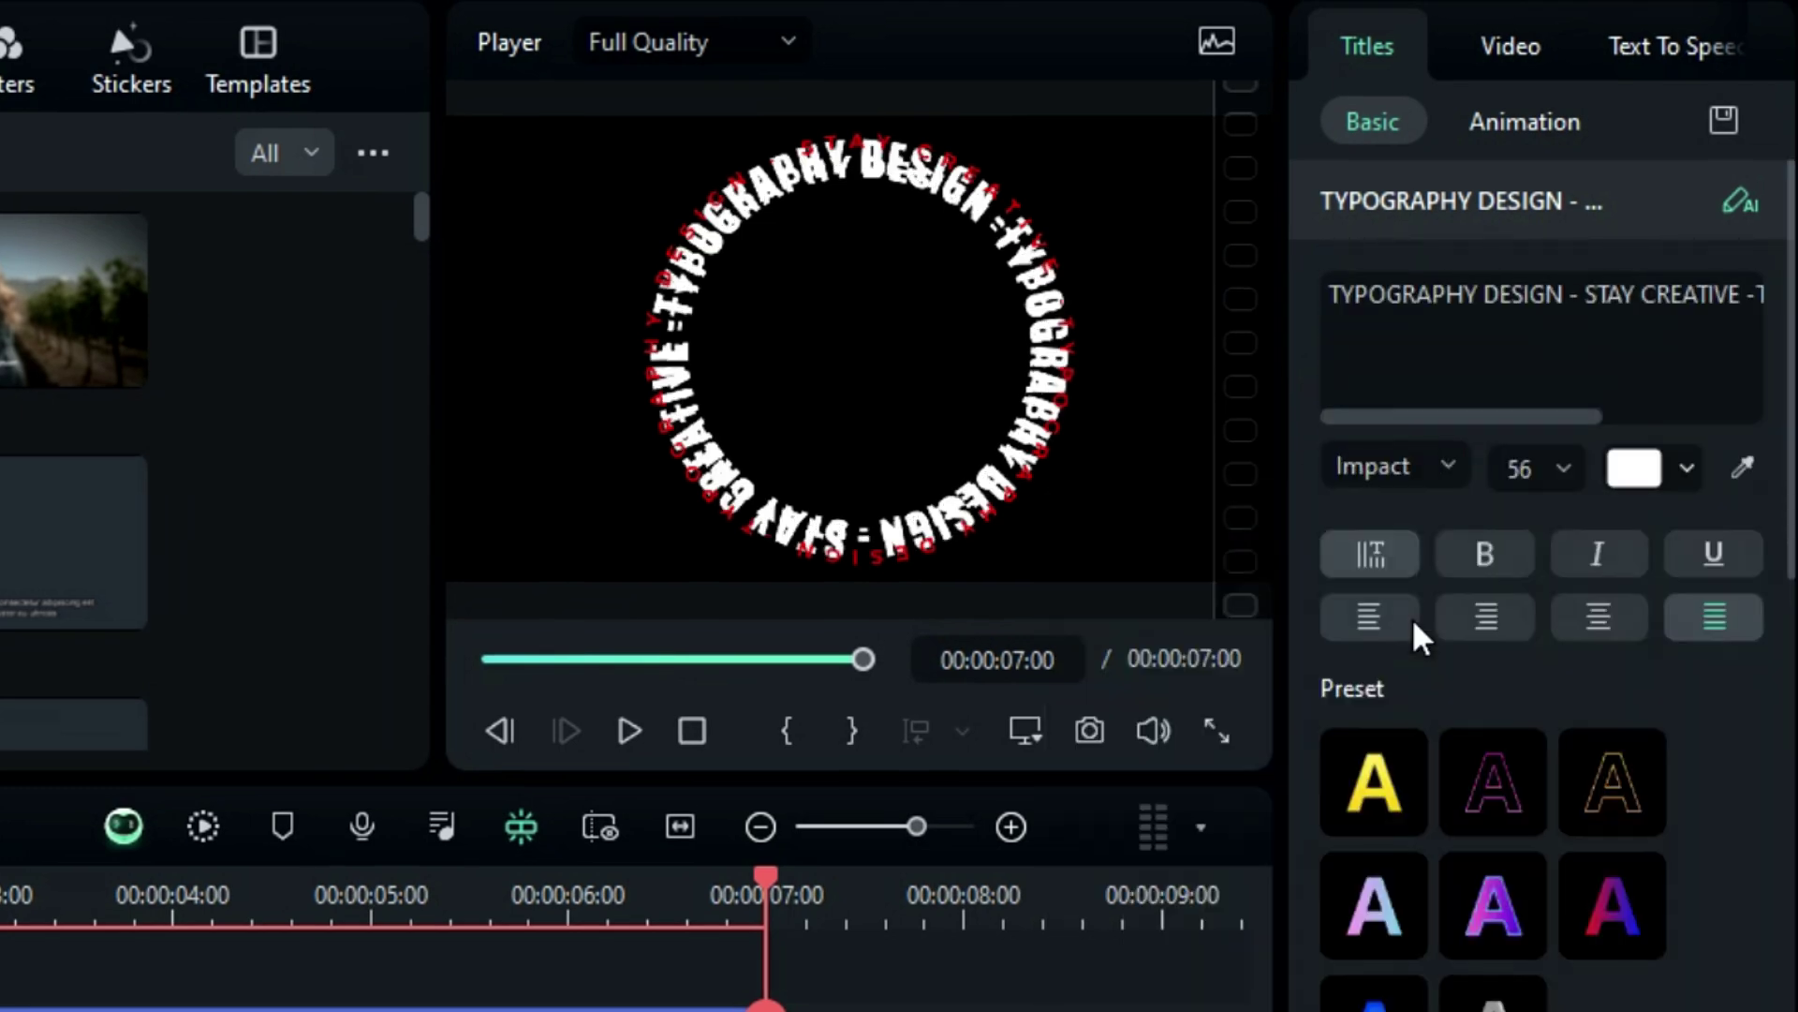
{"action": "left_click", "coordinate": [1571, 478]}
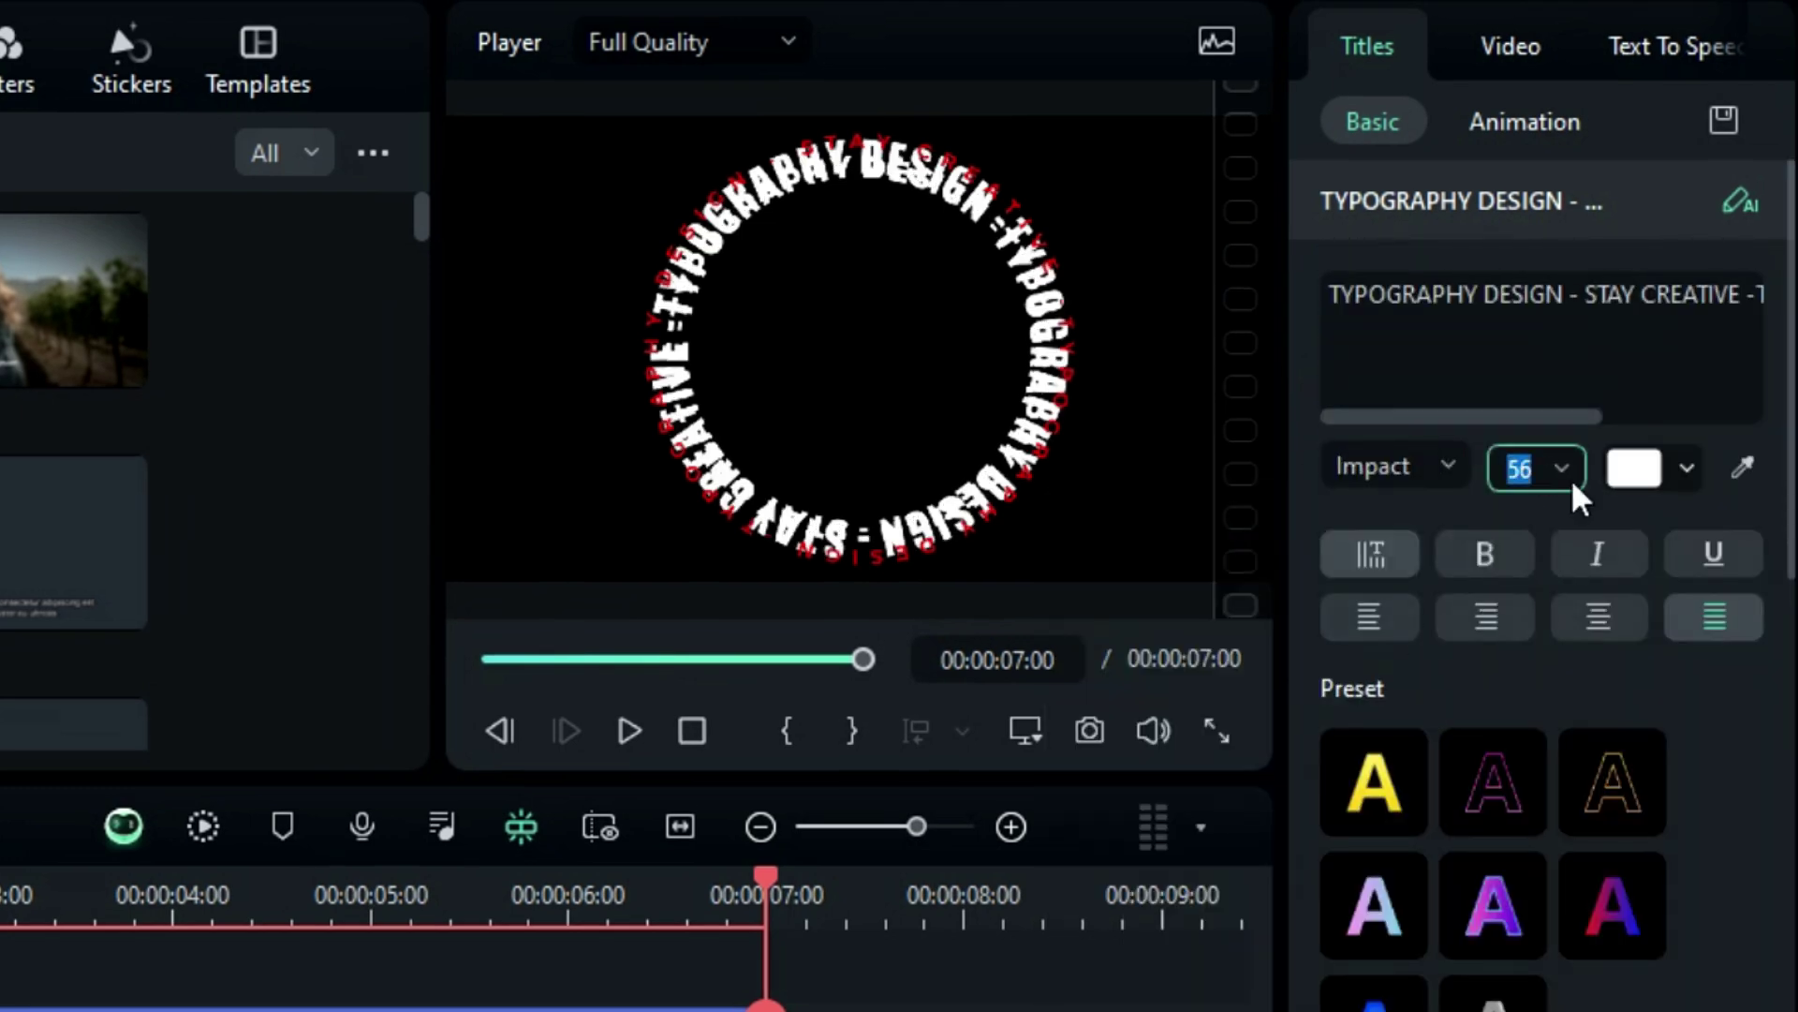
{"action": "type", "text": "100"}
{"action": "key", "text": "Return"}
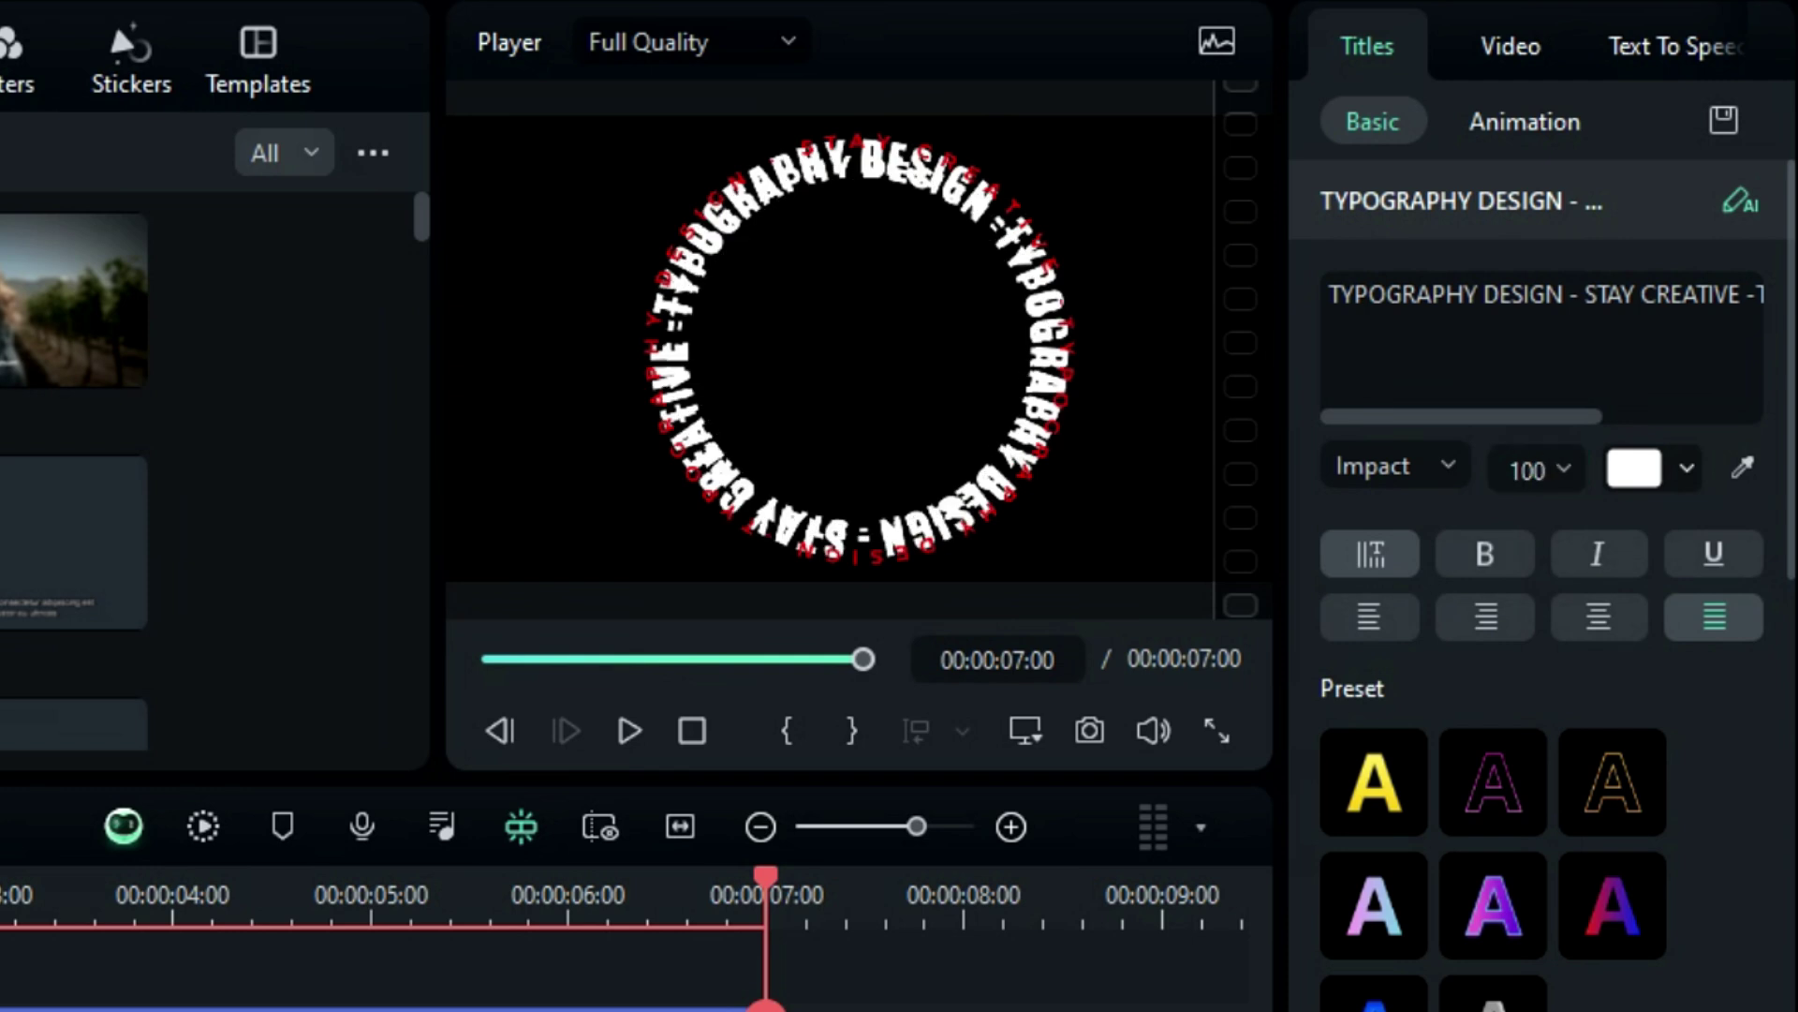
- Delete the trailing 'TYPOGRAPHY DESIGN -', scale the ring to 27.15, and colour it red
{"action": "left_click_drag", "start_coordinate": [1752, 293], "coordinate": [1771, 293]}
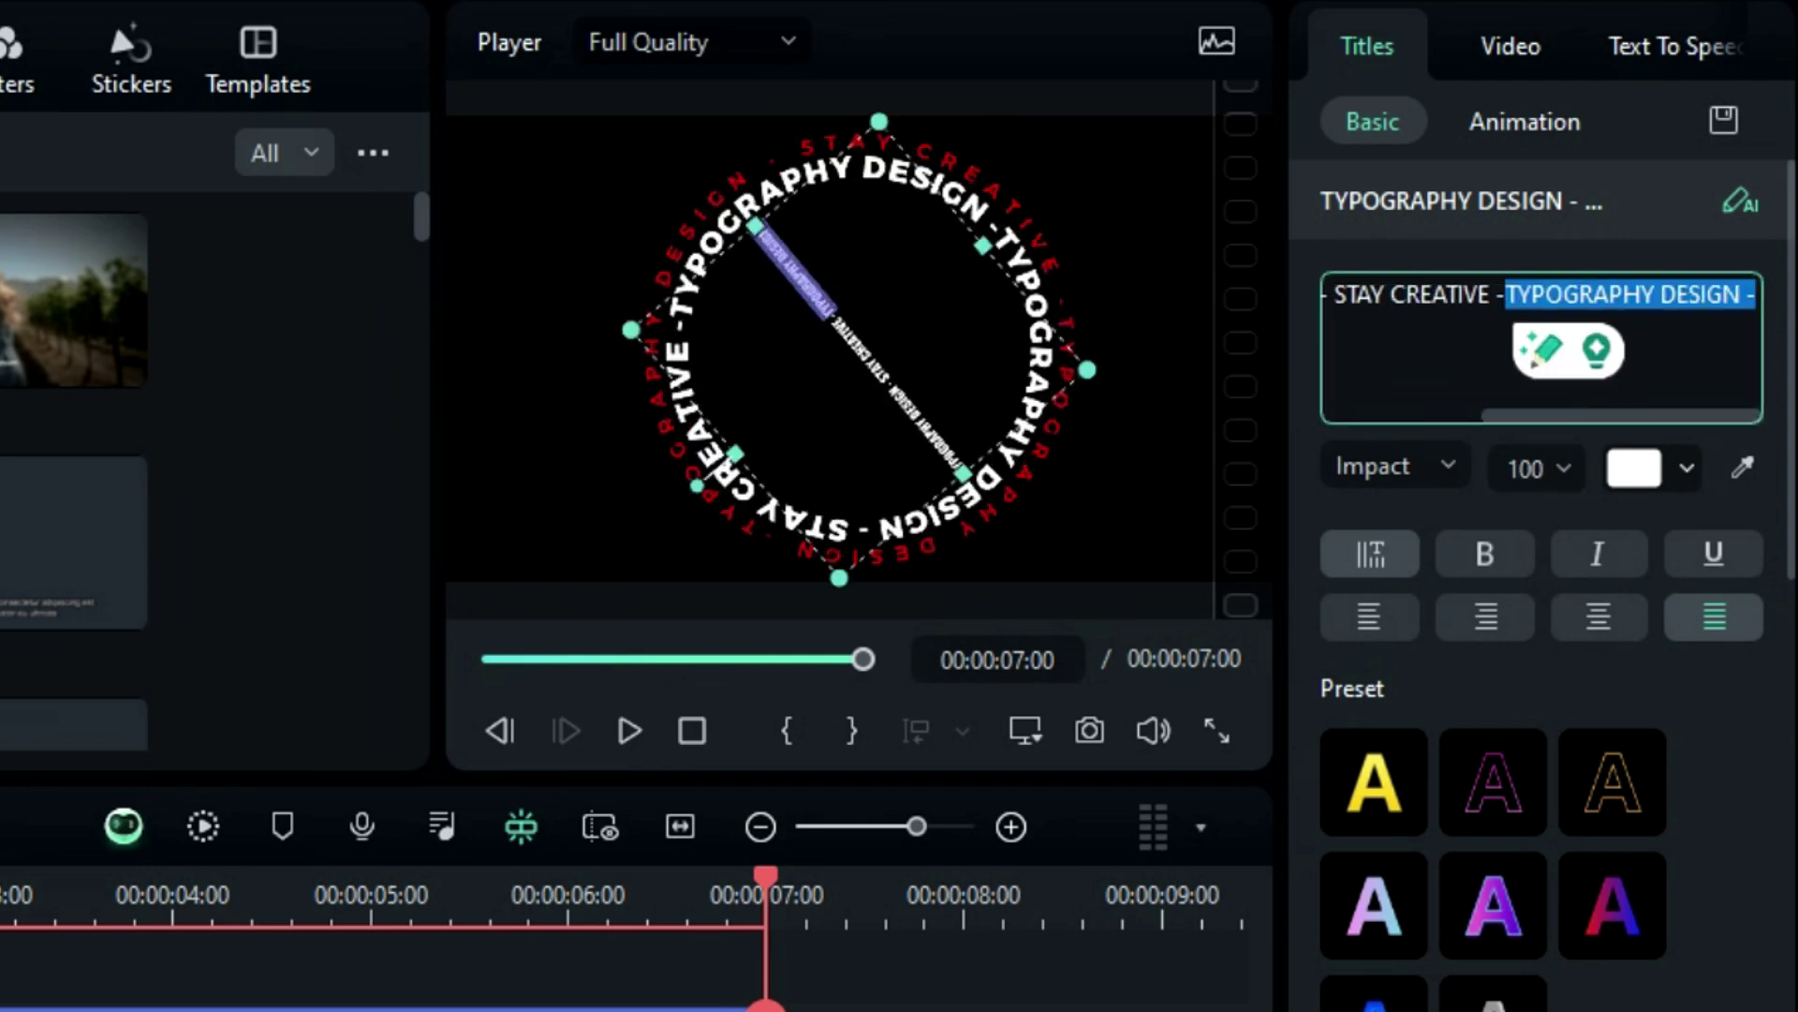
{"action": "key", "text": "BackSpace"}
{"action": "scroll", "coordinate": [1545, 656], "scroll_direction": "down", "scroll_amount": 3}
{"action": "scroll", "coordinate": [1694, 808], "scroll_direction": "down", "scroll_amount": 5}
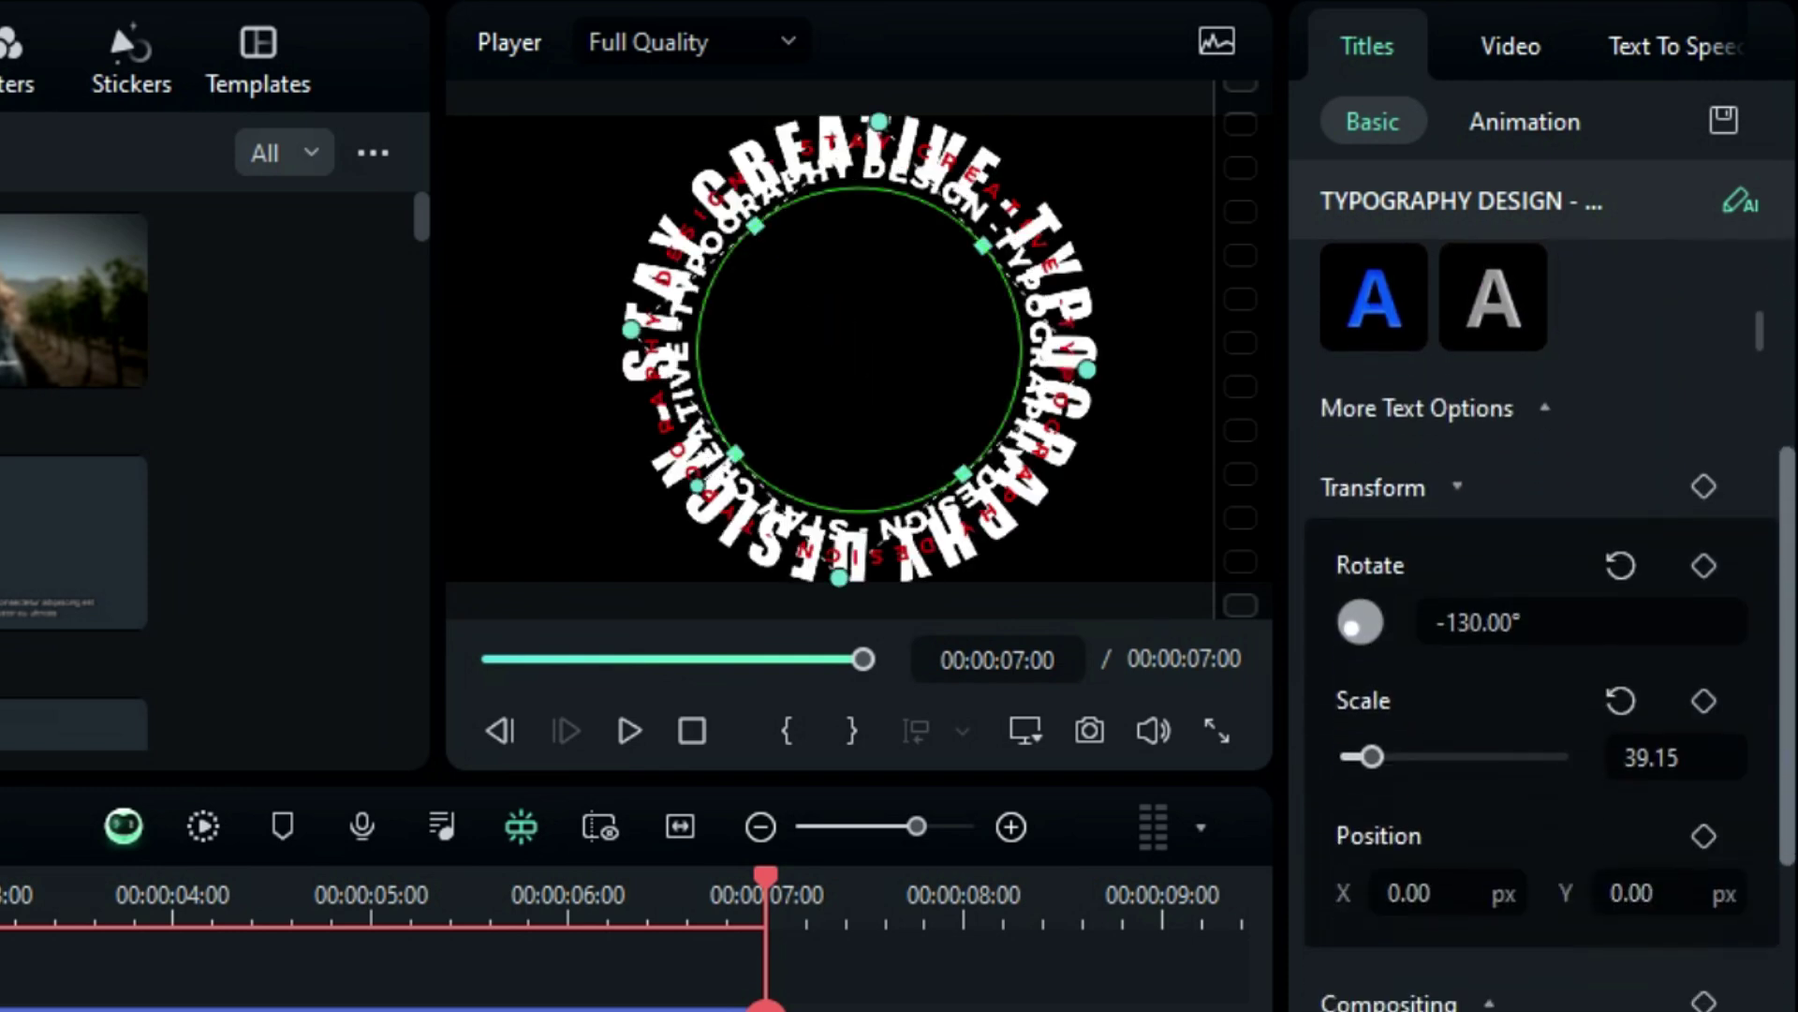
{"action": "left_click_drag", "start_coordinate": [1372, 757], "coordinate": [1363, 757]}
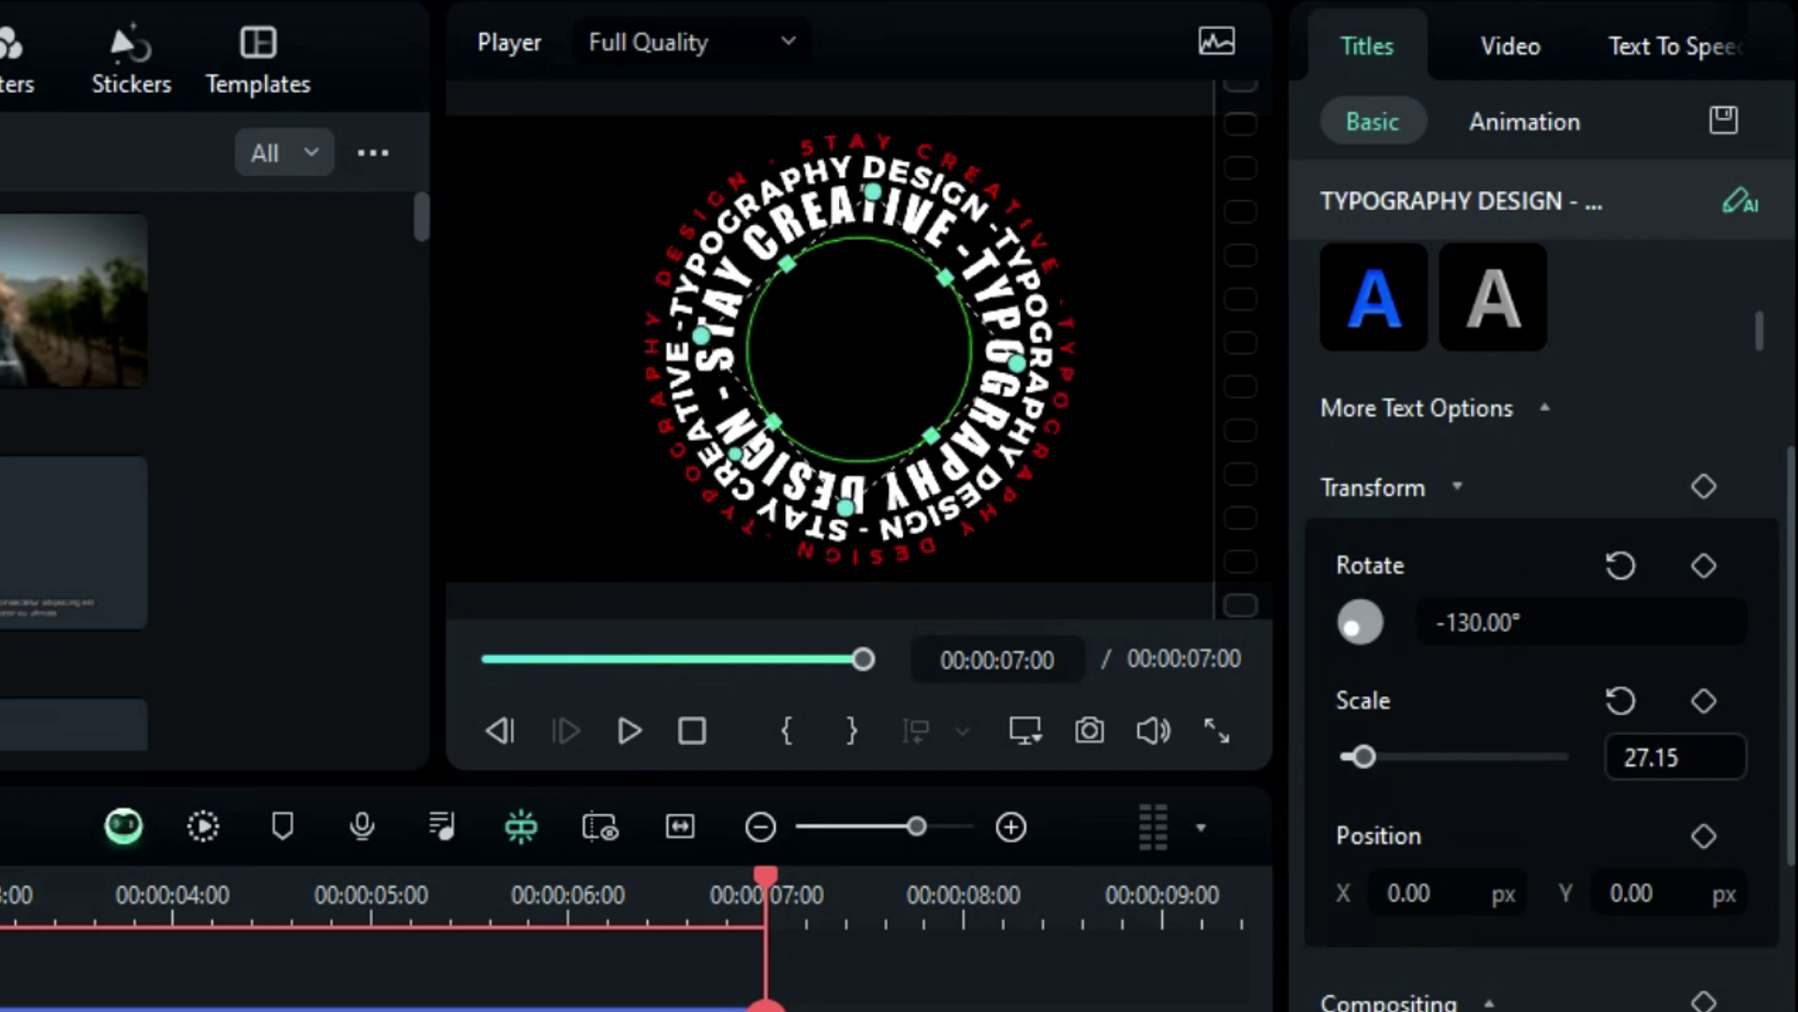
{"action": "scroll", "coordinate": [1768, 675], "scroll_direction": "up", "scroll_amount": 8}
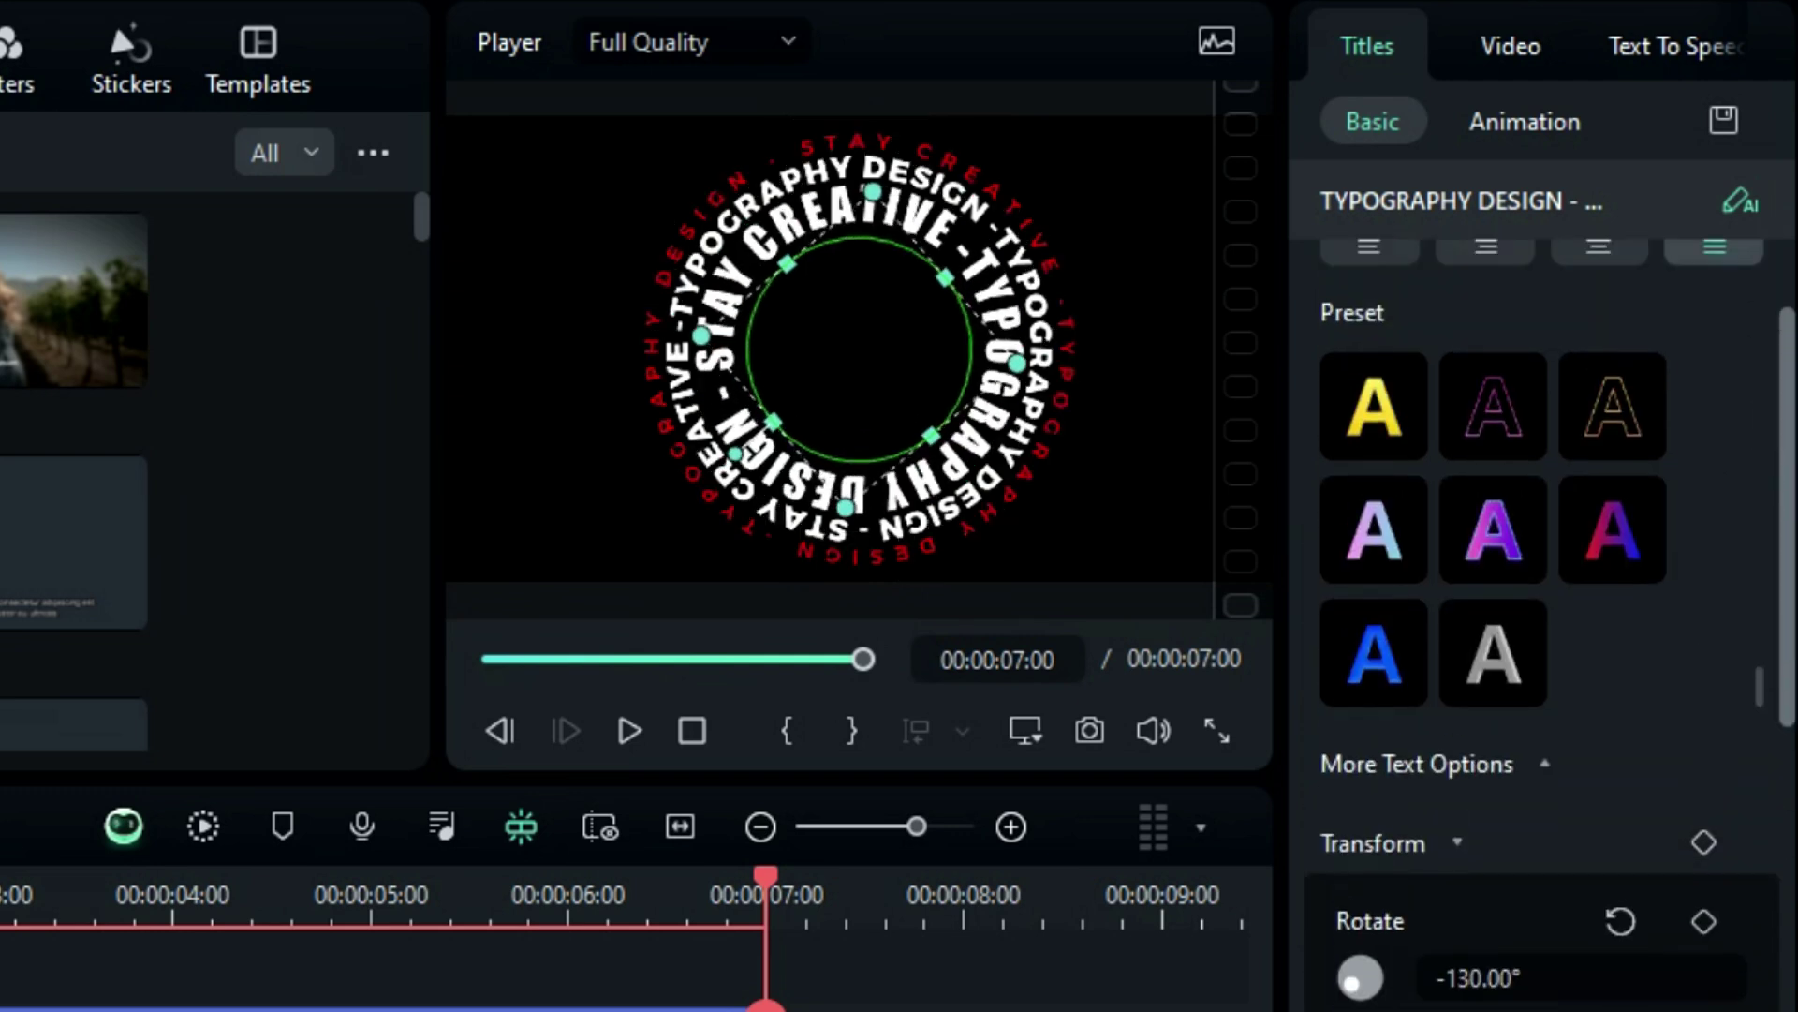
{"action": "left_click", "coordinate": [1634, 471]}
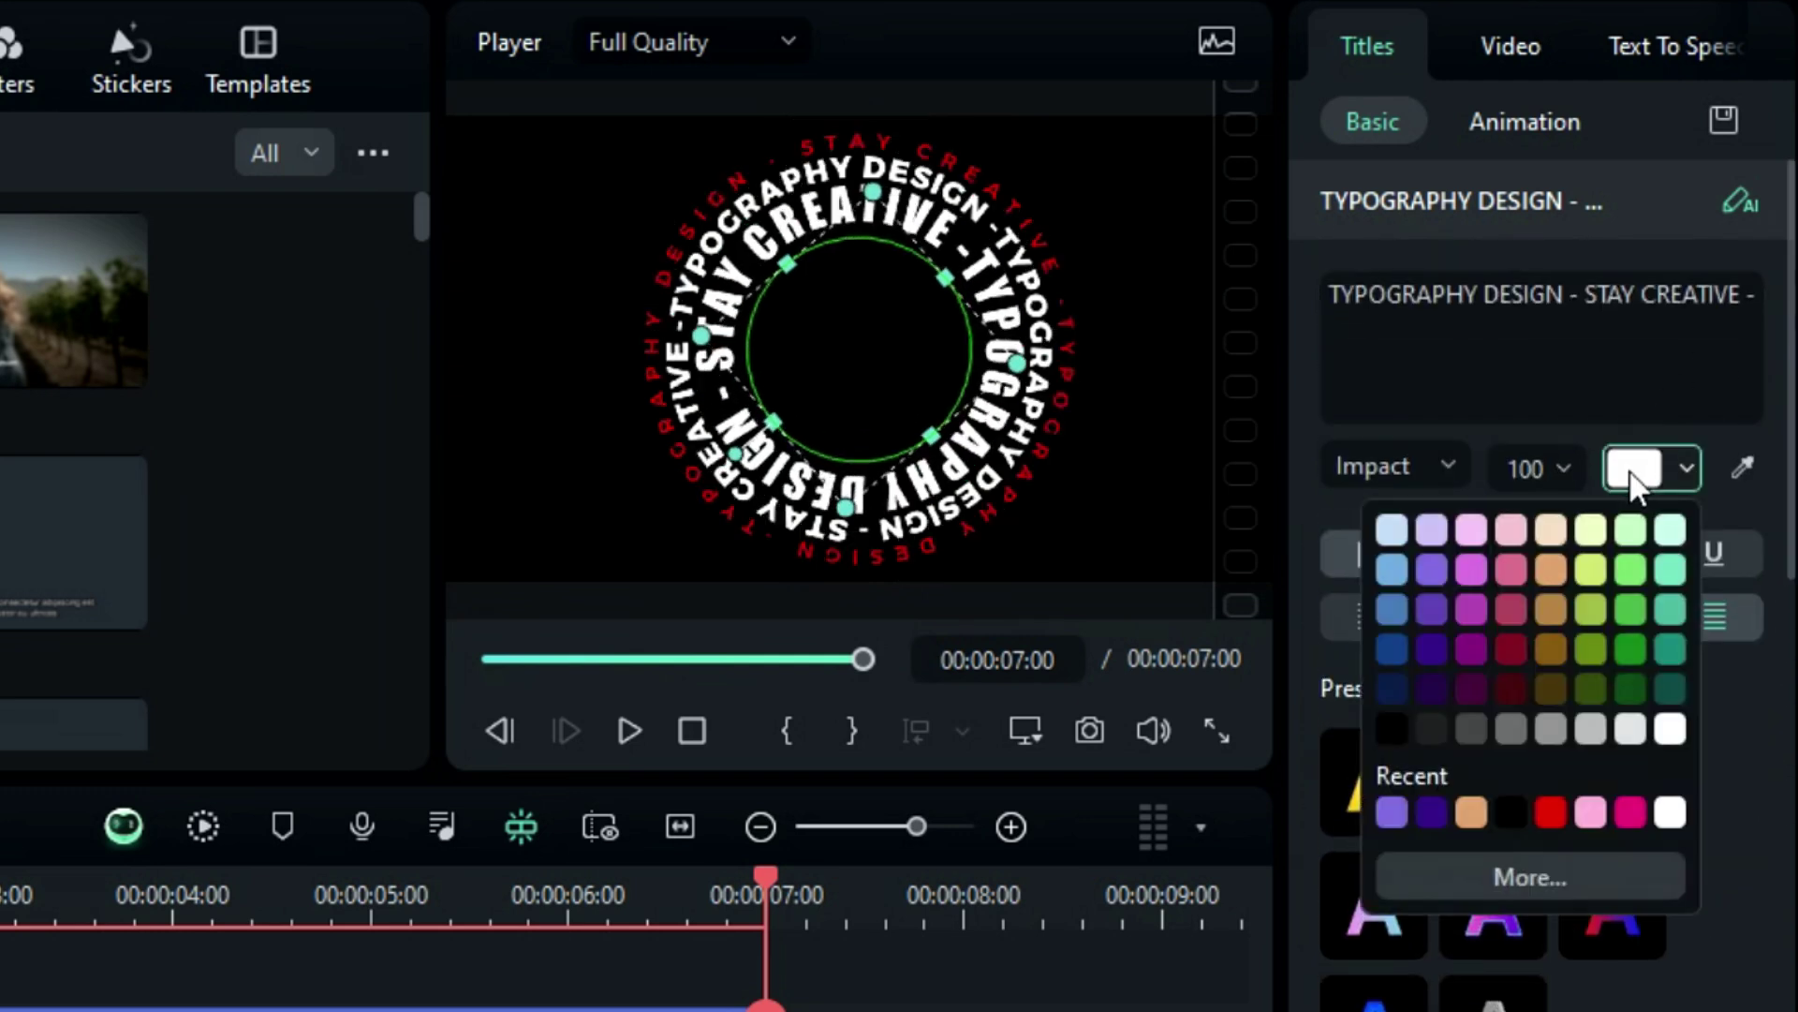
{"action": "left_click", "coordinate": [1551, 813]}
- Duplicate the title clip to Video 3, setting Scale 19.50 and Rotate -95°
{"action": "scroll", "coordinate": [1189, 748], "scroll_direction": "down", "scroll_amount": 2}
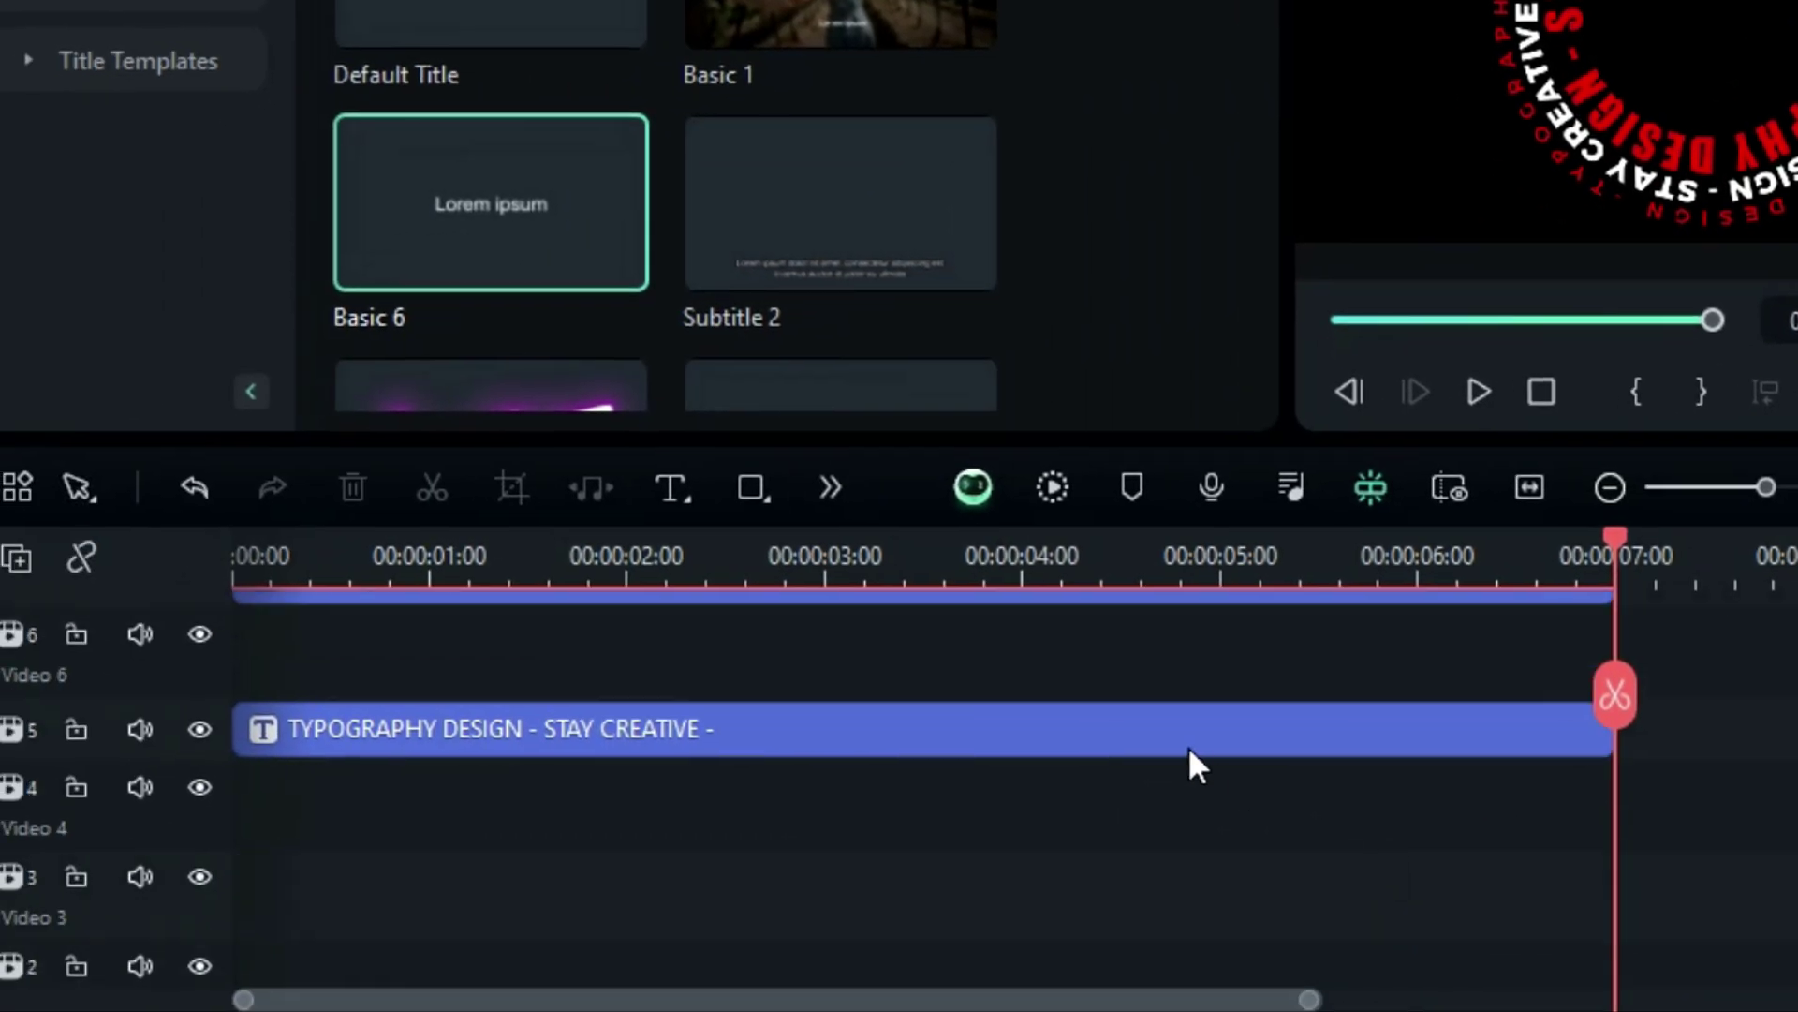
{"action": "left_click_drag", "start_coordinate": [1188, 745], "coordinate": [1136, 951]}
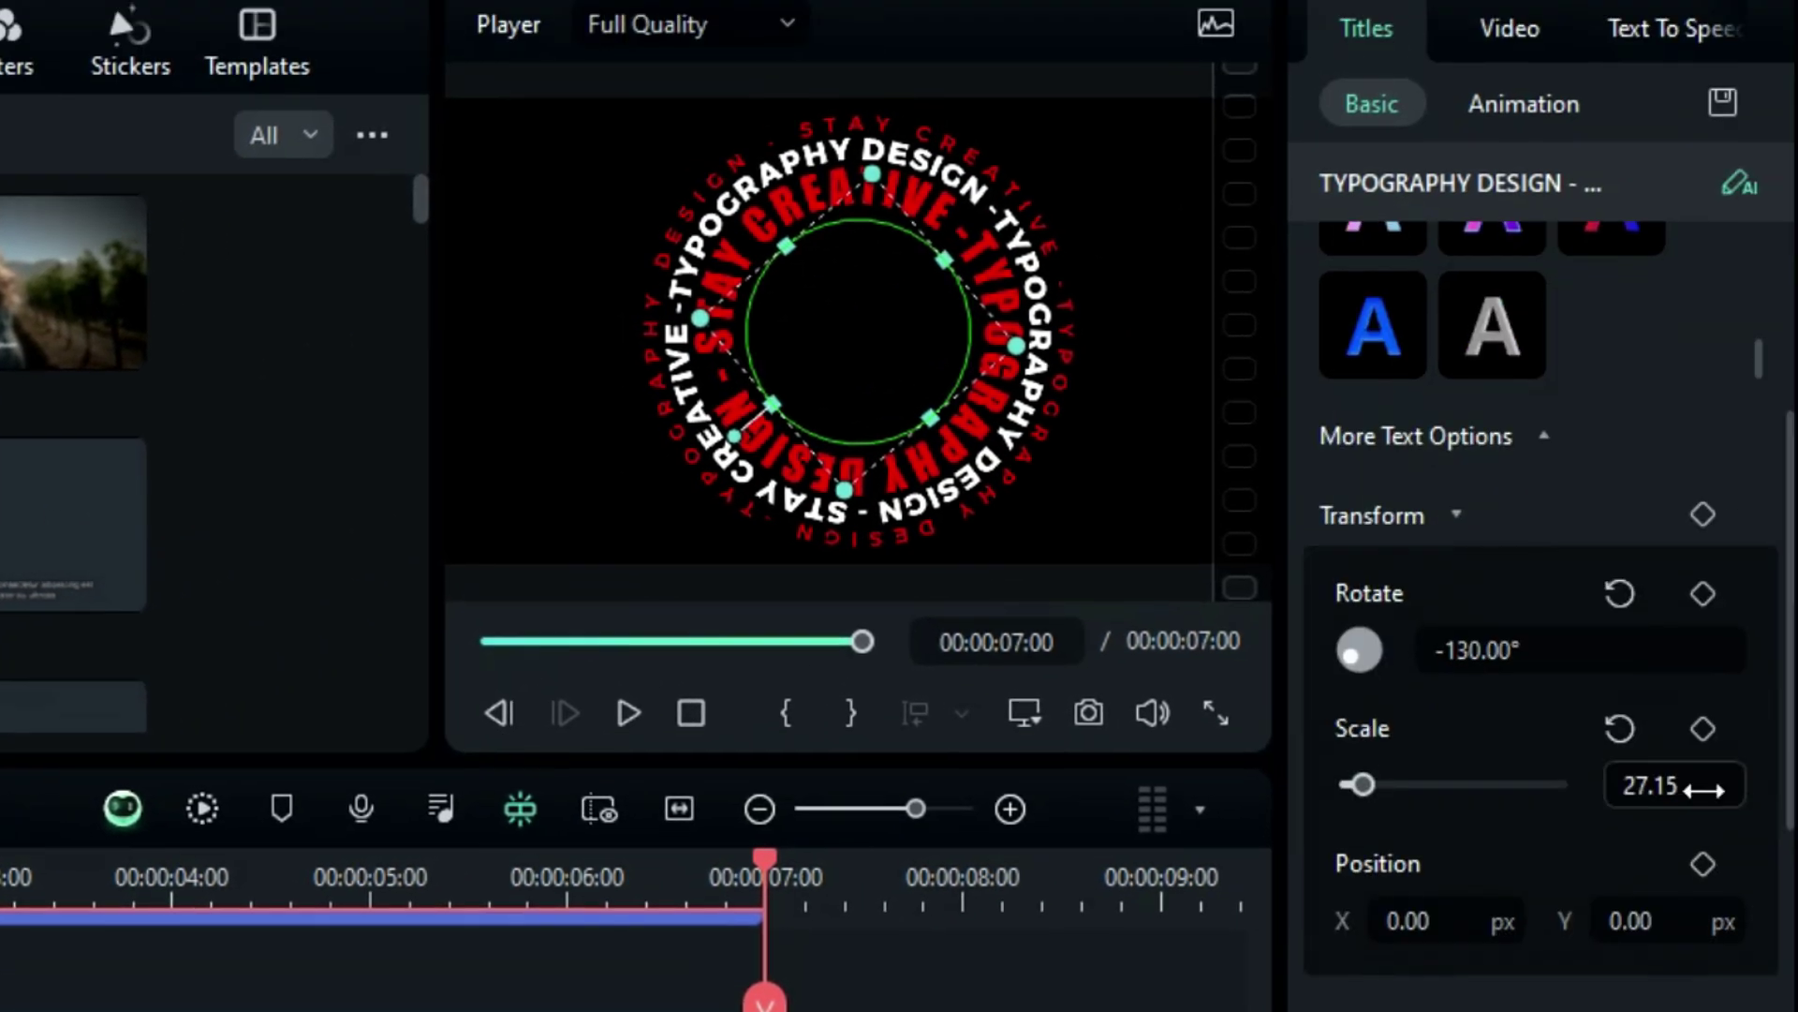
{"action": "left_click_drag", "start_coordinate": [1703, 790], "coordinate": [1759, 792]}
{"action": "left_click", "coordinate": [1708, 788]}
{"action": "type", "text": "19.5"}
{"action": "key", "text": "Return"}
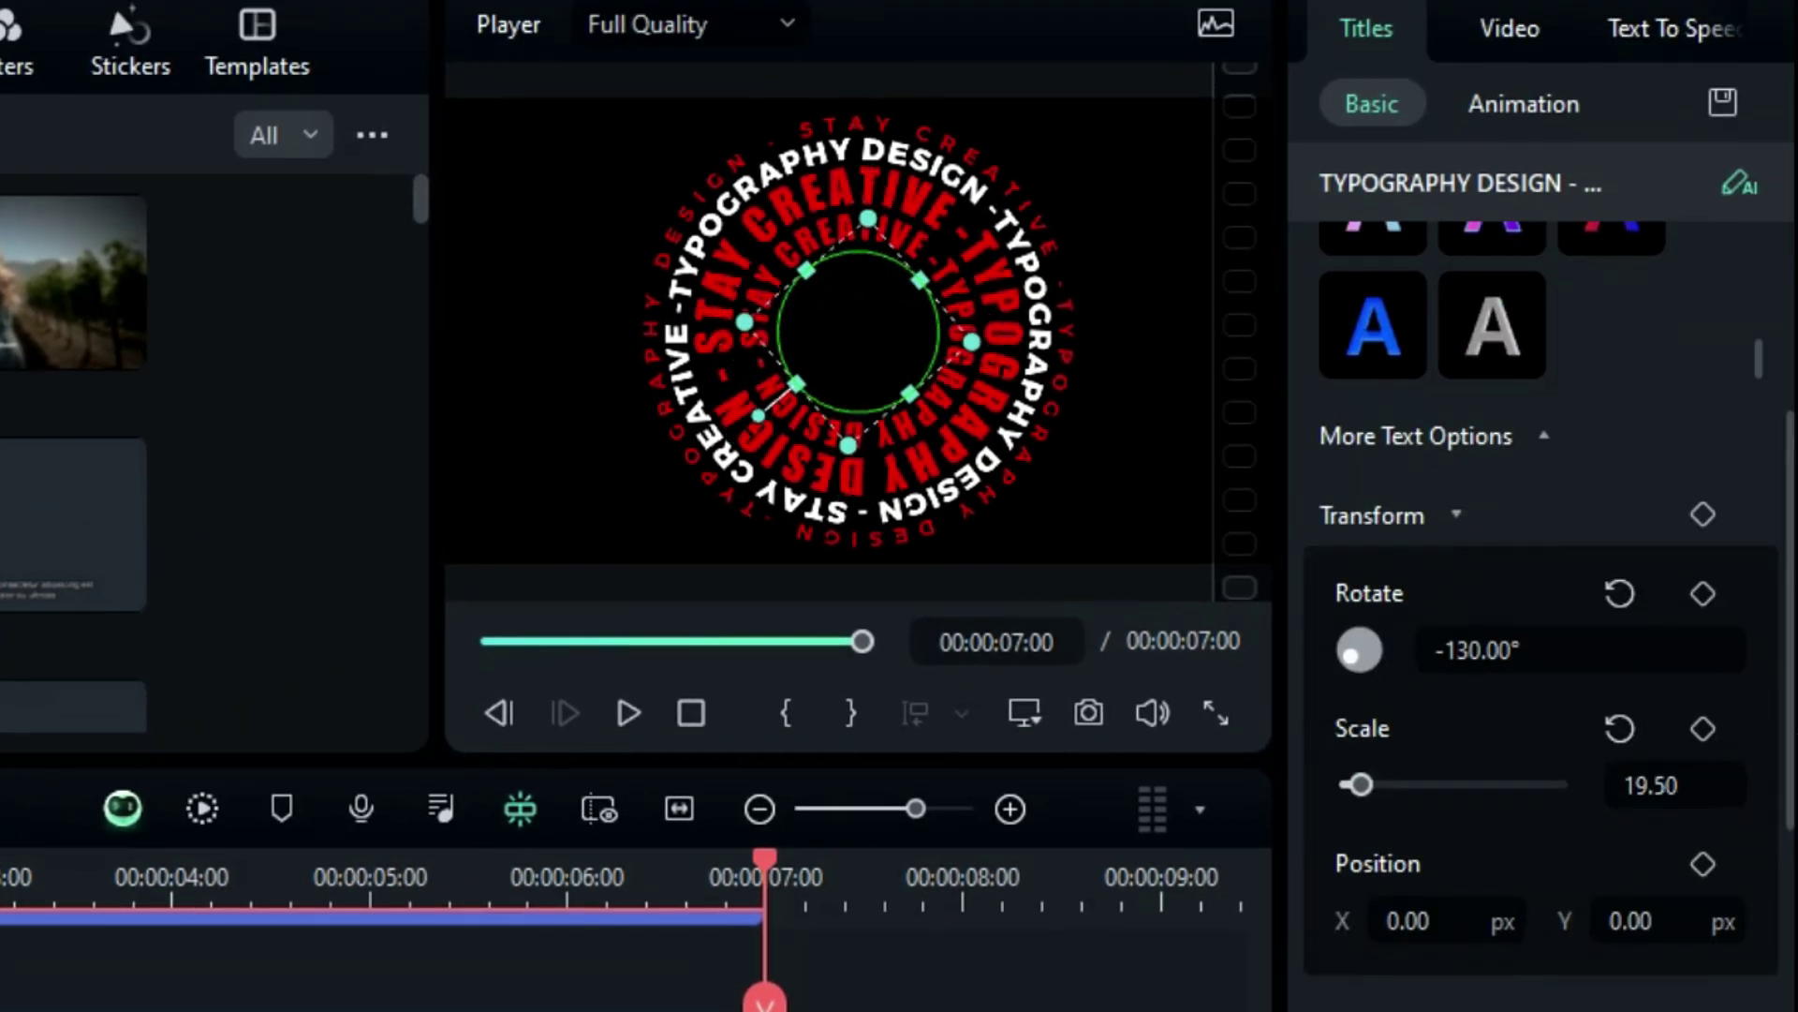
{"action": "left_click", "coordinate": [1533, 655]}
{"action": "type", "text": "-95"}
{"action": "key", "text": "Return"}
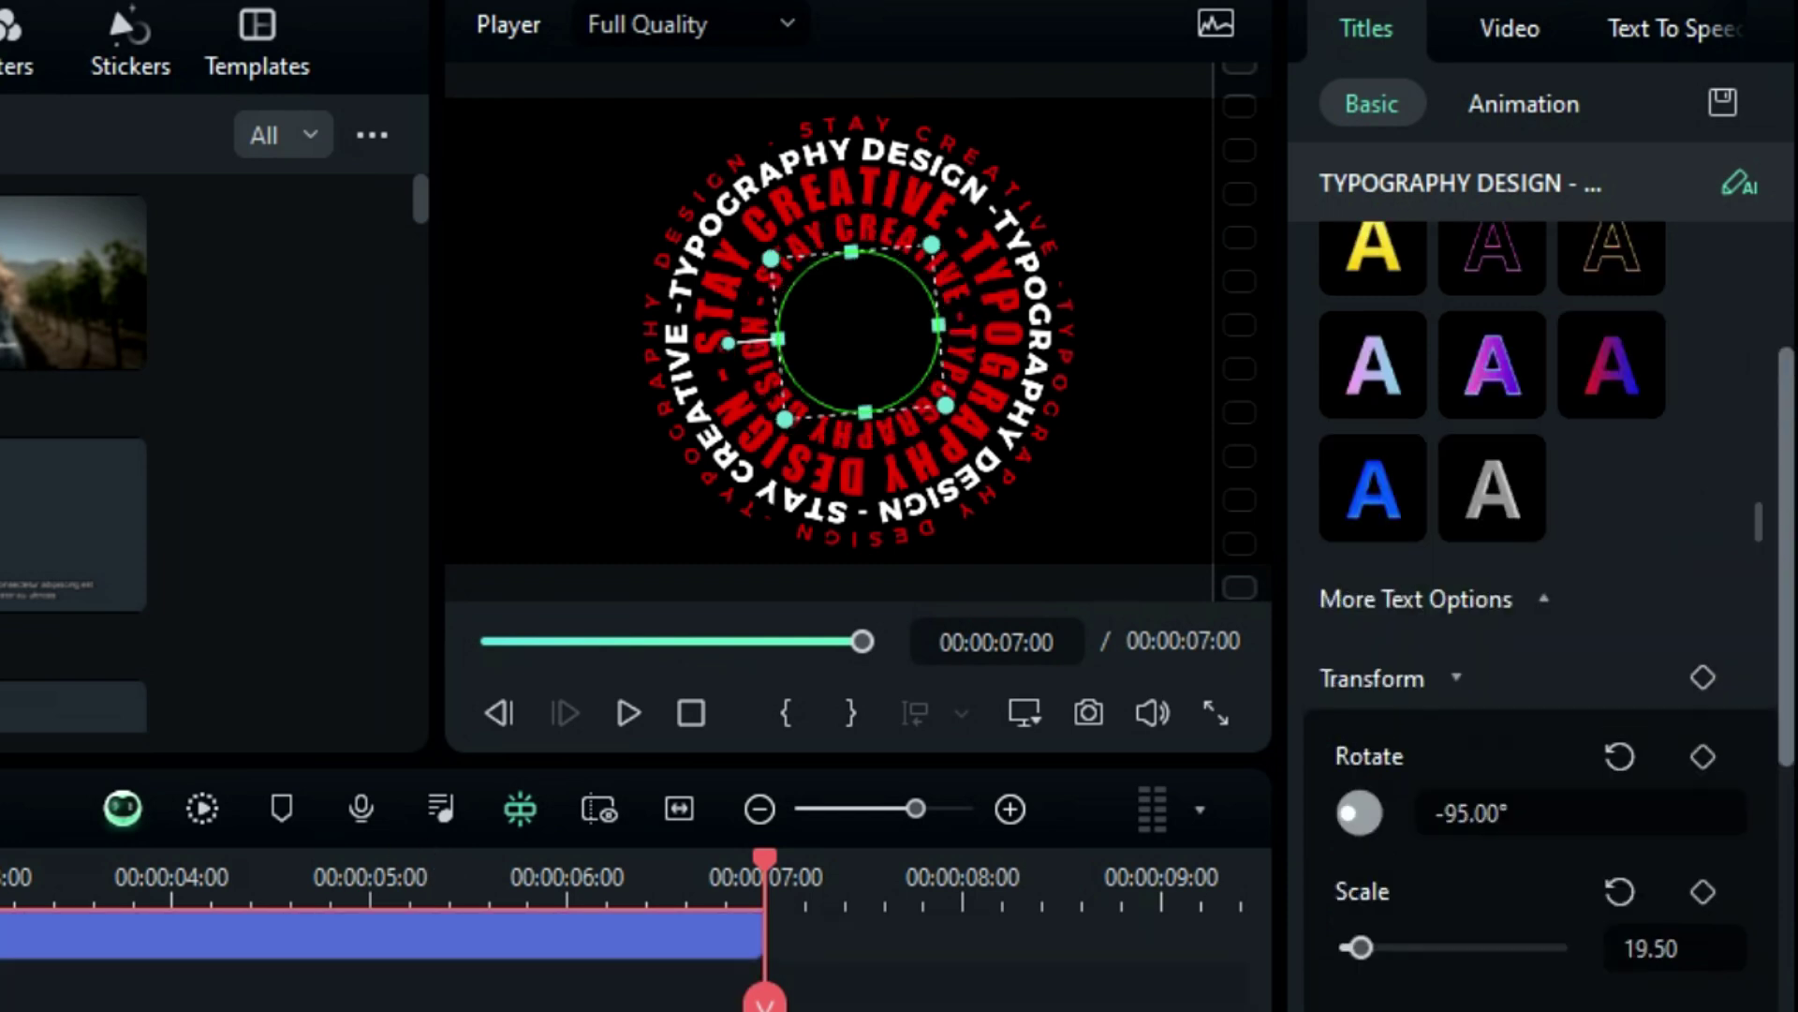
- Colour the fourth ring's text white
{"action": "scroll", "coordinate": [1546, 562], "scroll_direction": "up", "scroll_amount": 4}
{"action": "left_click", "coordinate": [1635, 298]}
{"action": "left_click", "coordinate": [1667, 645]}
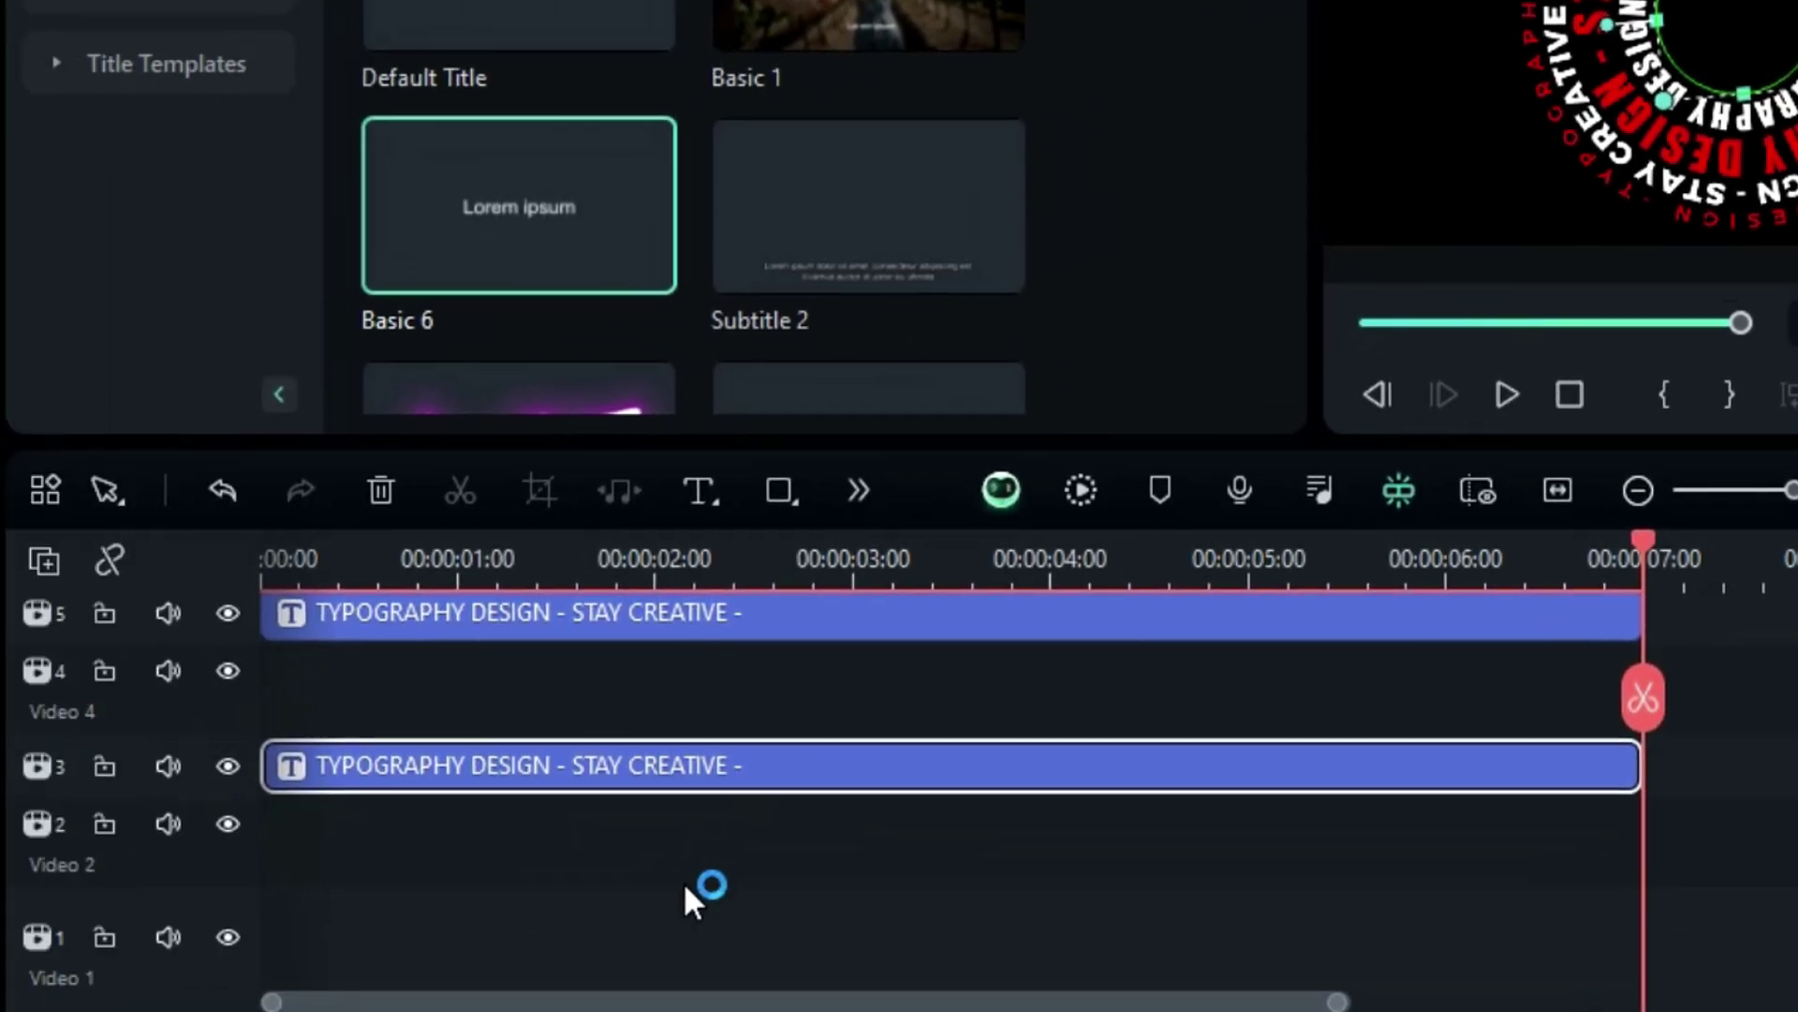
{"action": "key", "text": "Delete"}
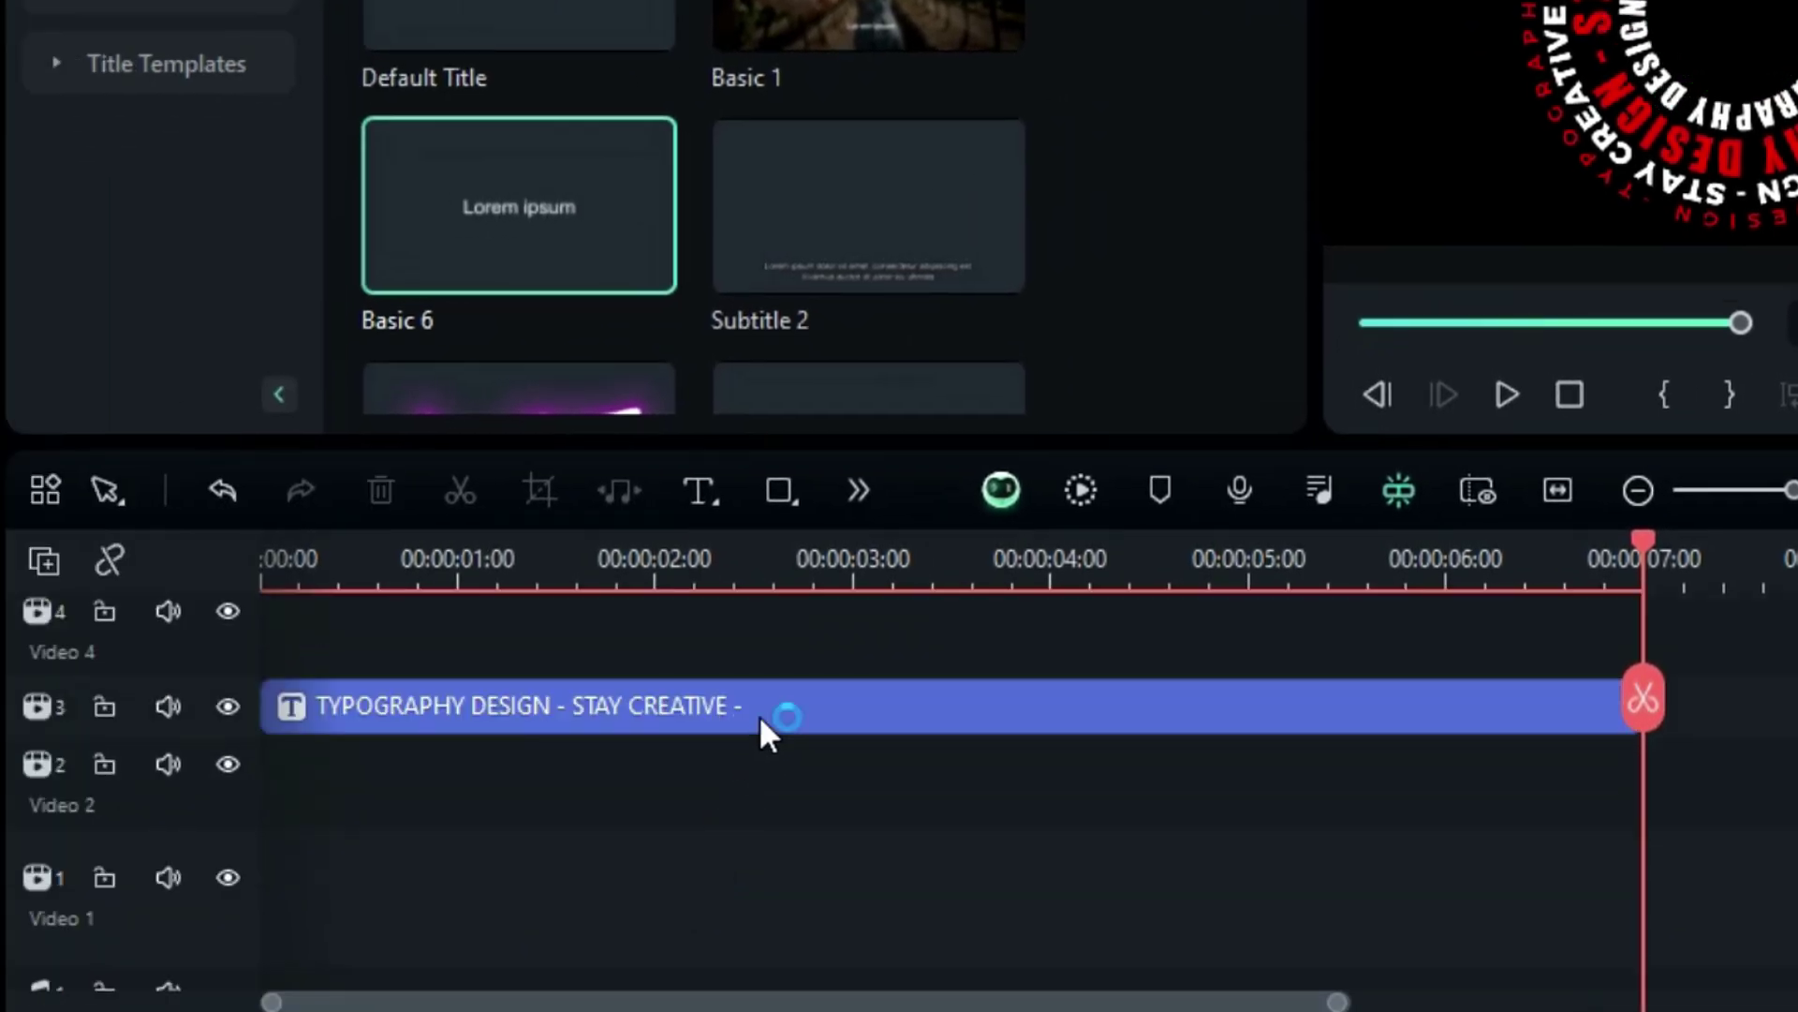
- Duplicate the title onto Video 1, set Montserrat Bold, scale it to 15.50, and open Advanced editing
{"action": "left_click_drag", "start_coordinate": [759, 716], "coordinate": [719, 922]}
{"action": "left_click", "coordinate": [1437, 437]}
{"action": "type", "text": "MONTS"}
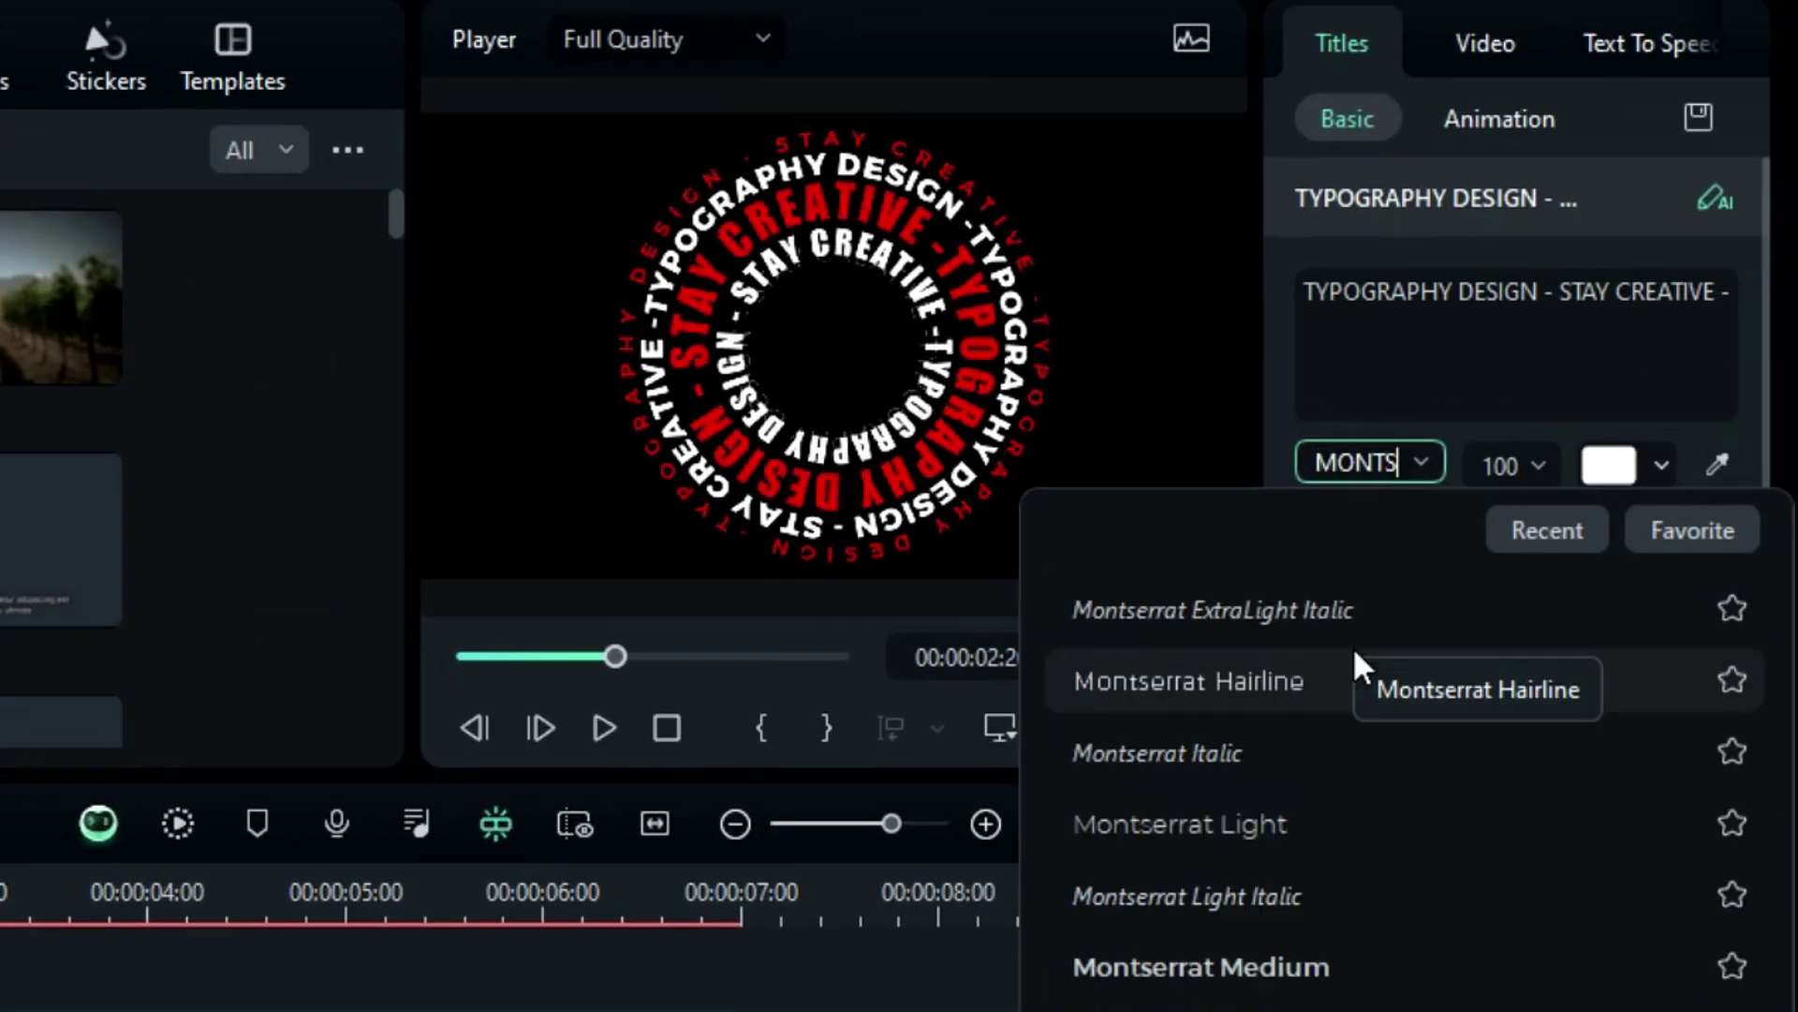
{"action": "left_click", "coordinate": [1360, 667]}
{"action": "scroll", "coordinate": [1767, 499], "scroll_direction": "down", "scroll_amount": 5}
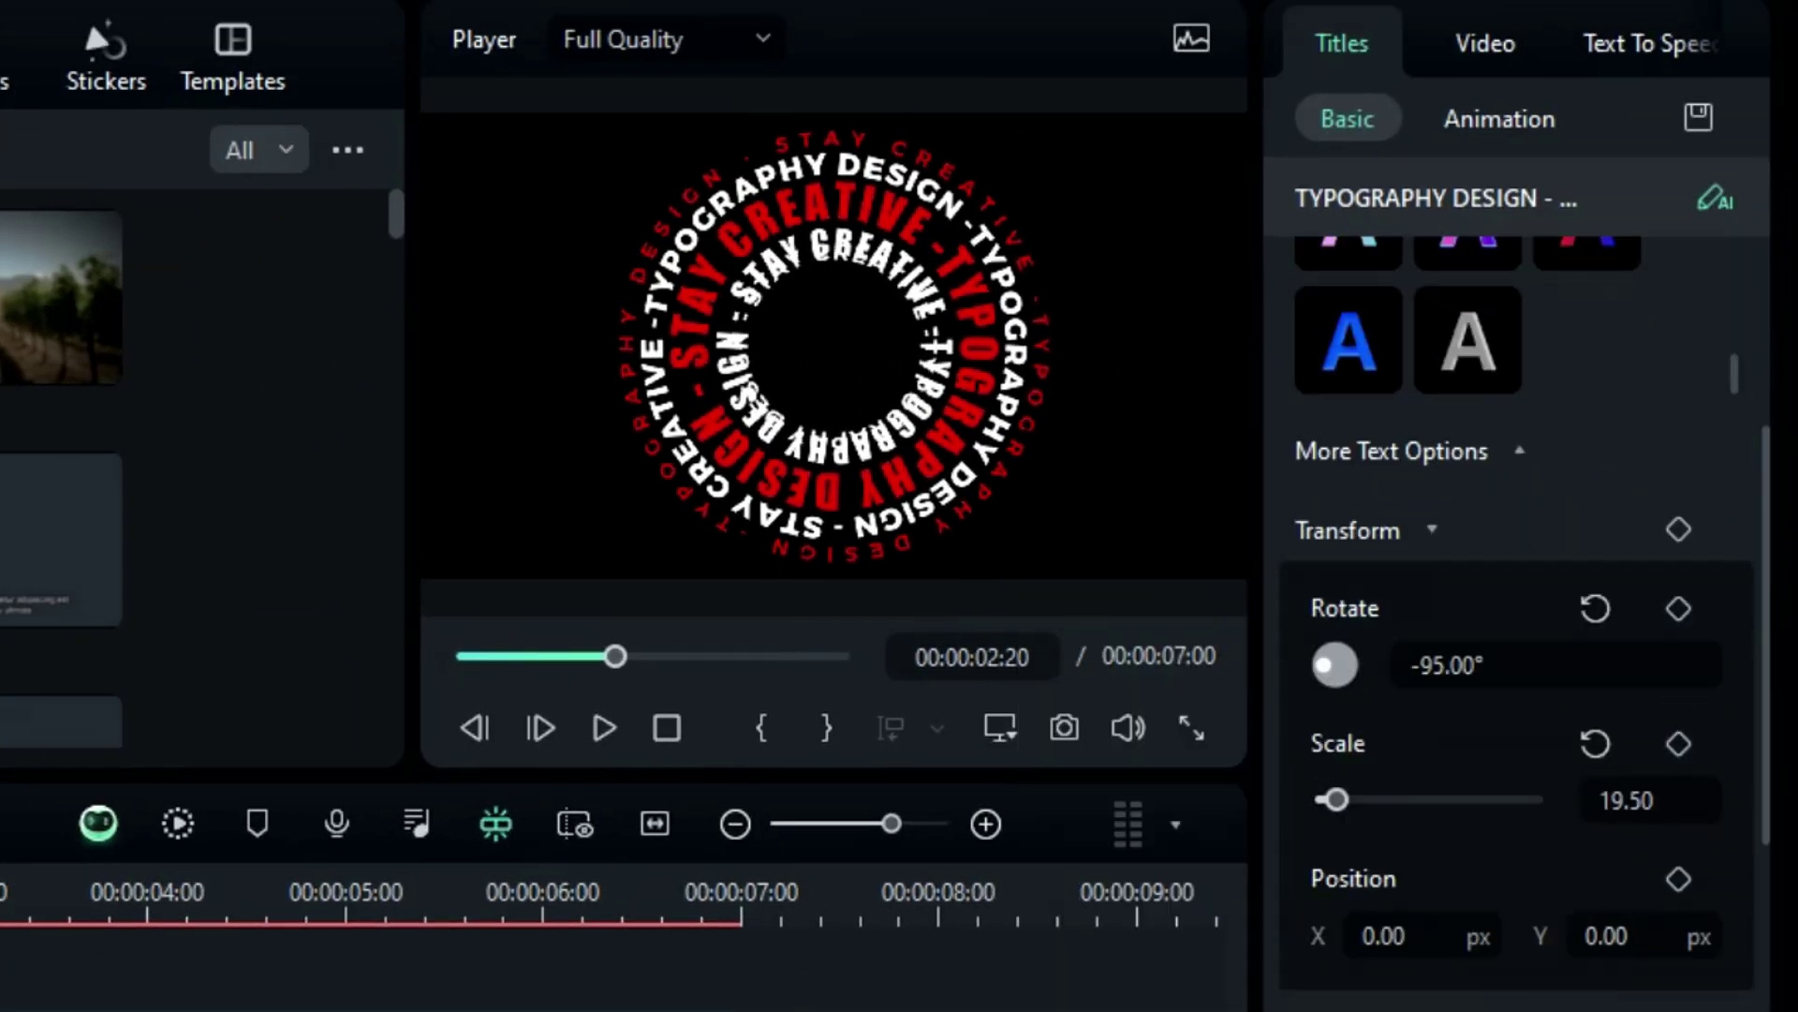
{"action": "left_click_drag", "start_coordinate": [1664, 789], "coordinate": [1641, 791]}
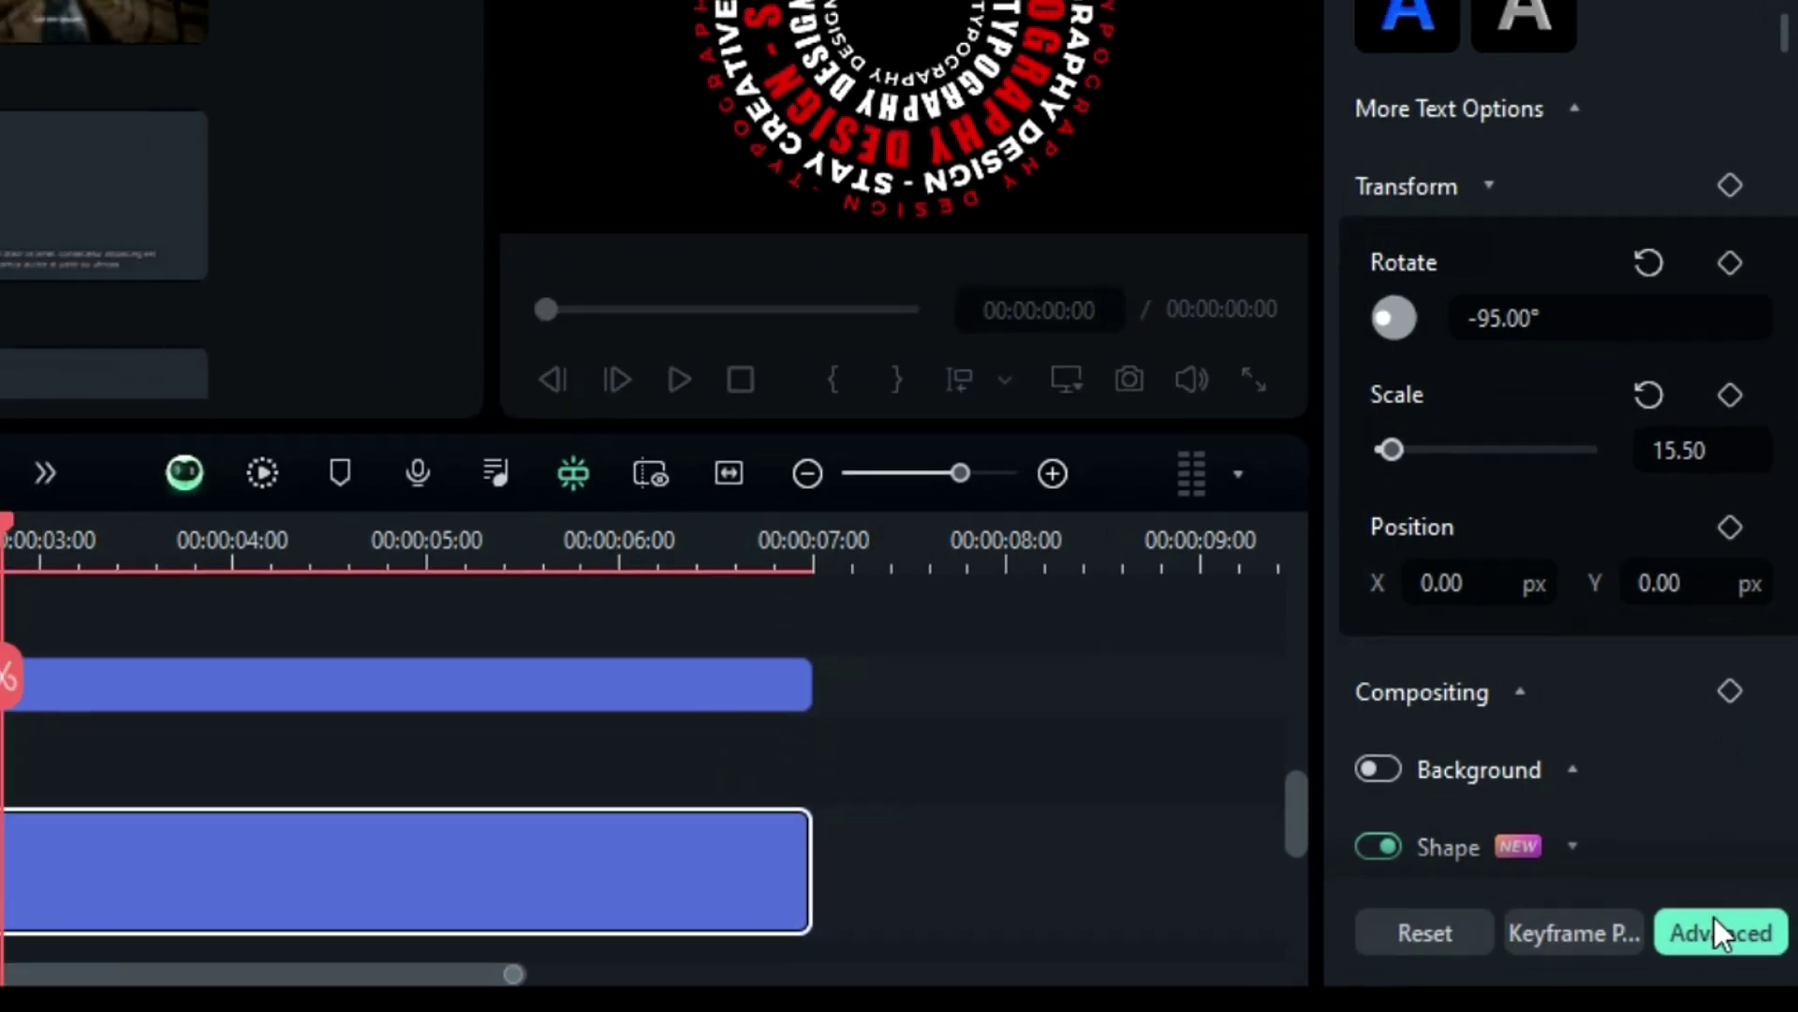
{"action": "left_click", "coordinate": [1703, 913]}
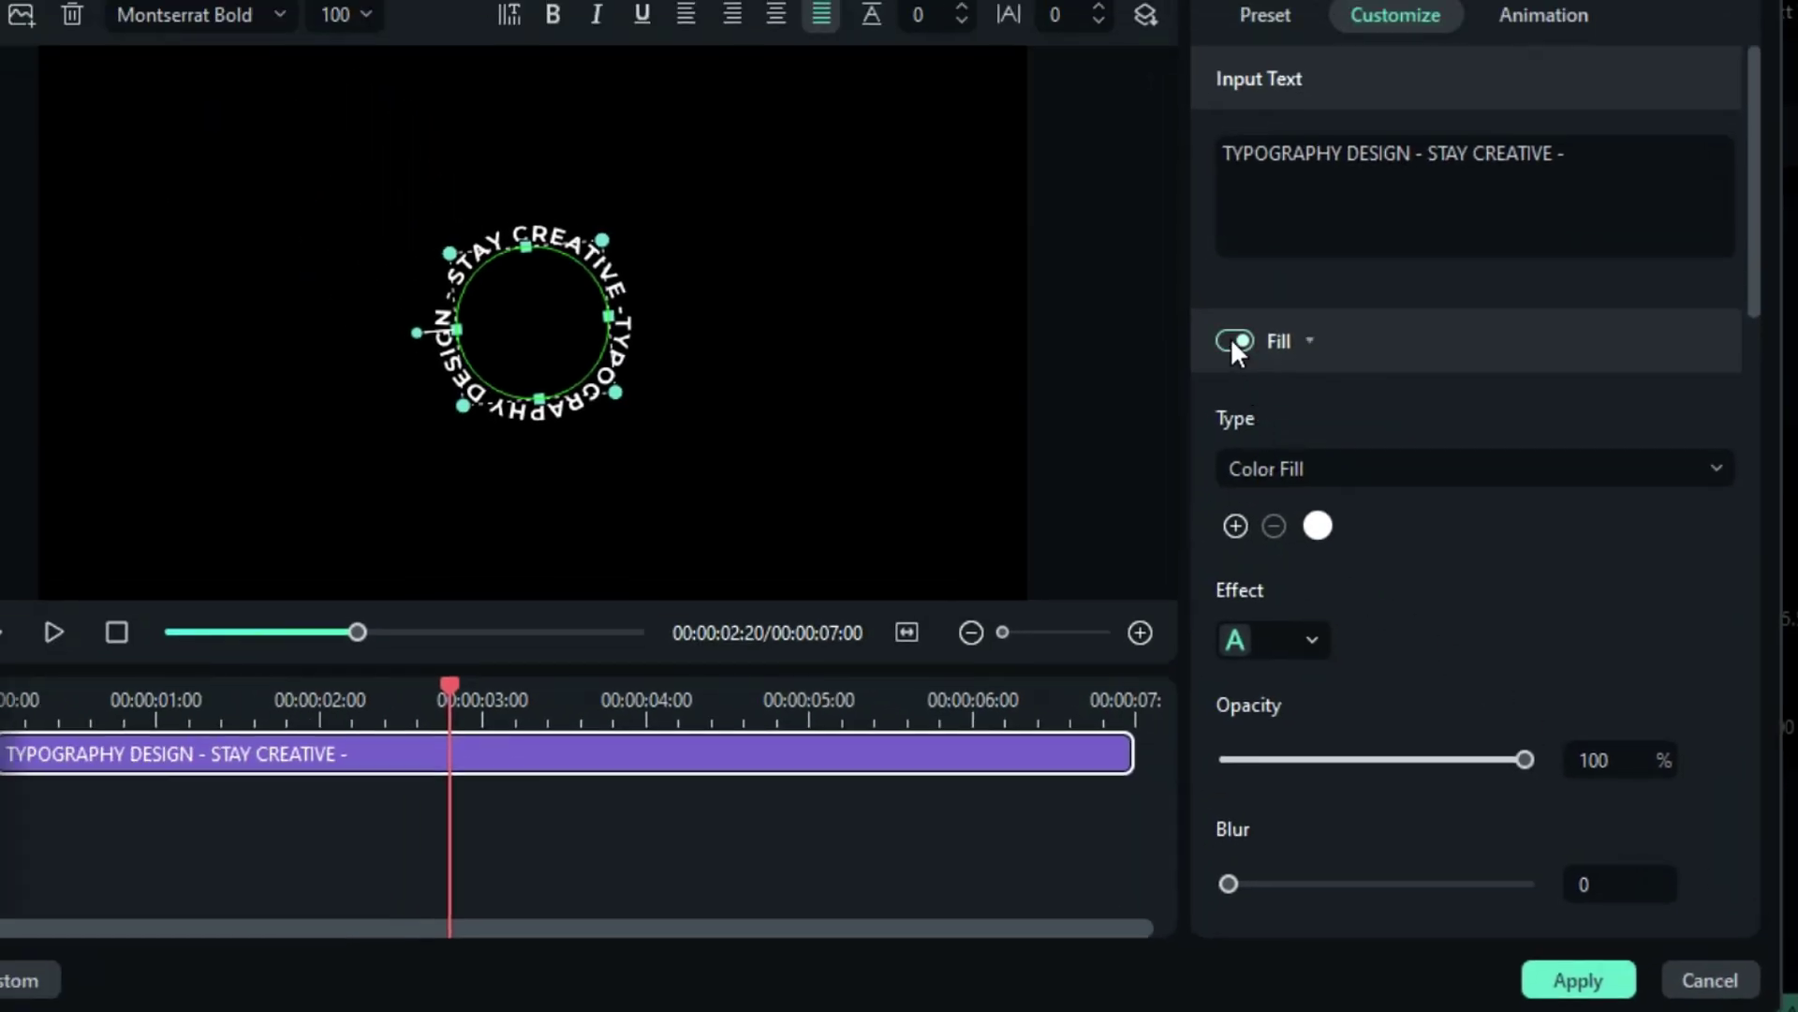
- Turn off the text fill, add a white outline of thickness 1, and apply
{"action": "left_click", "coordinate": [1234, 341]}
{"action": "scroll", "coordinate": [1417, 784], "scroll_direction": "down", "scroll_amount": 3}
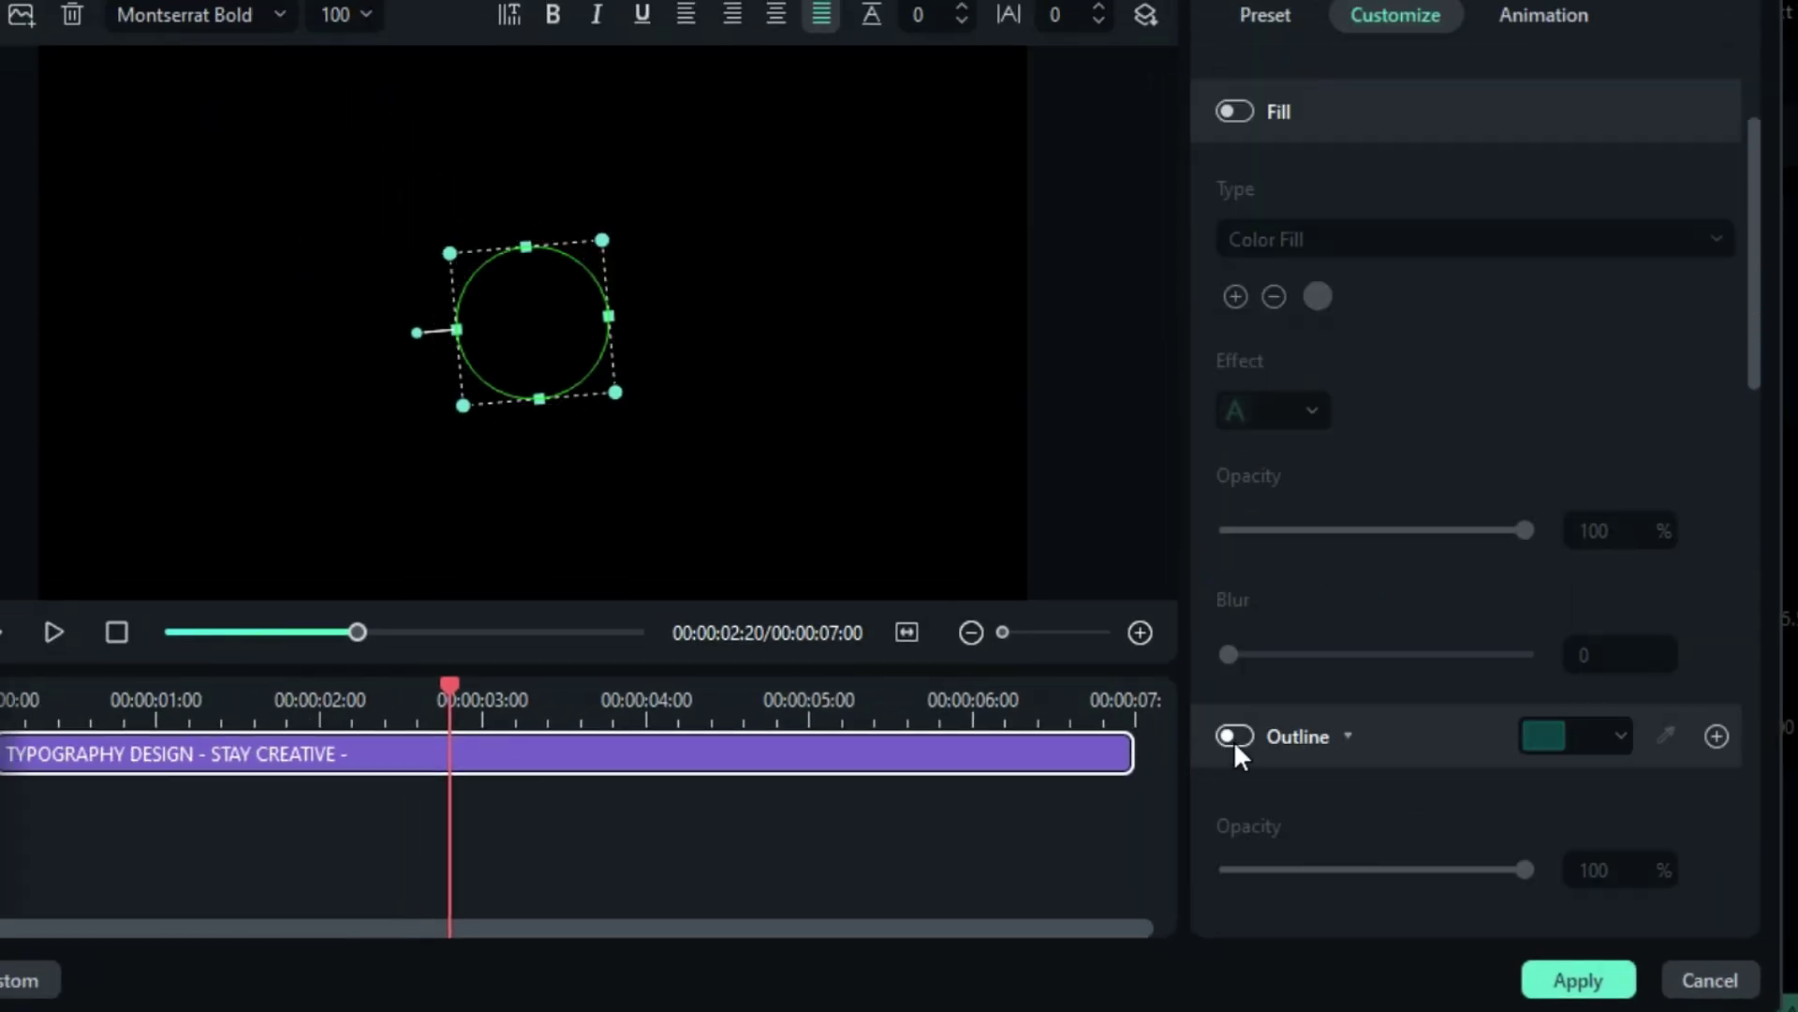
{"action": "left_click", "coordinate": [1235, 738]}
{"action": "left_click", "coordinate": [1541, 736]}
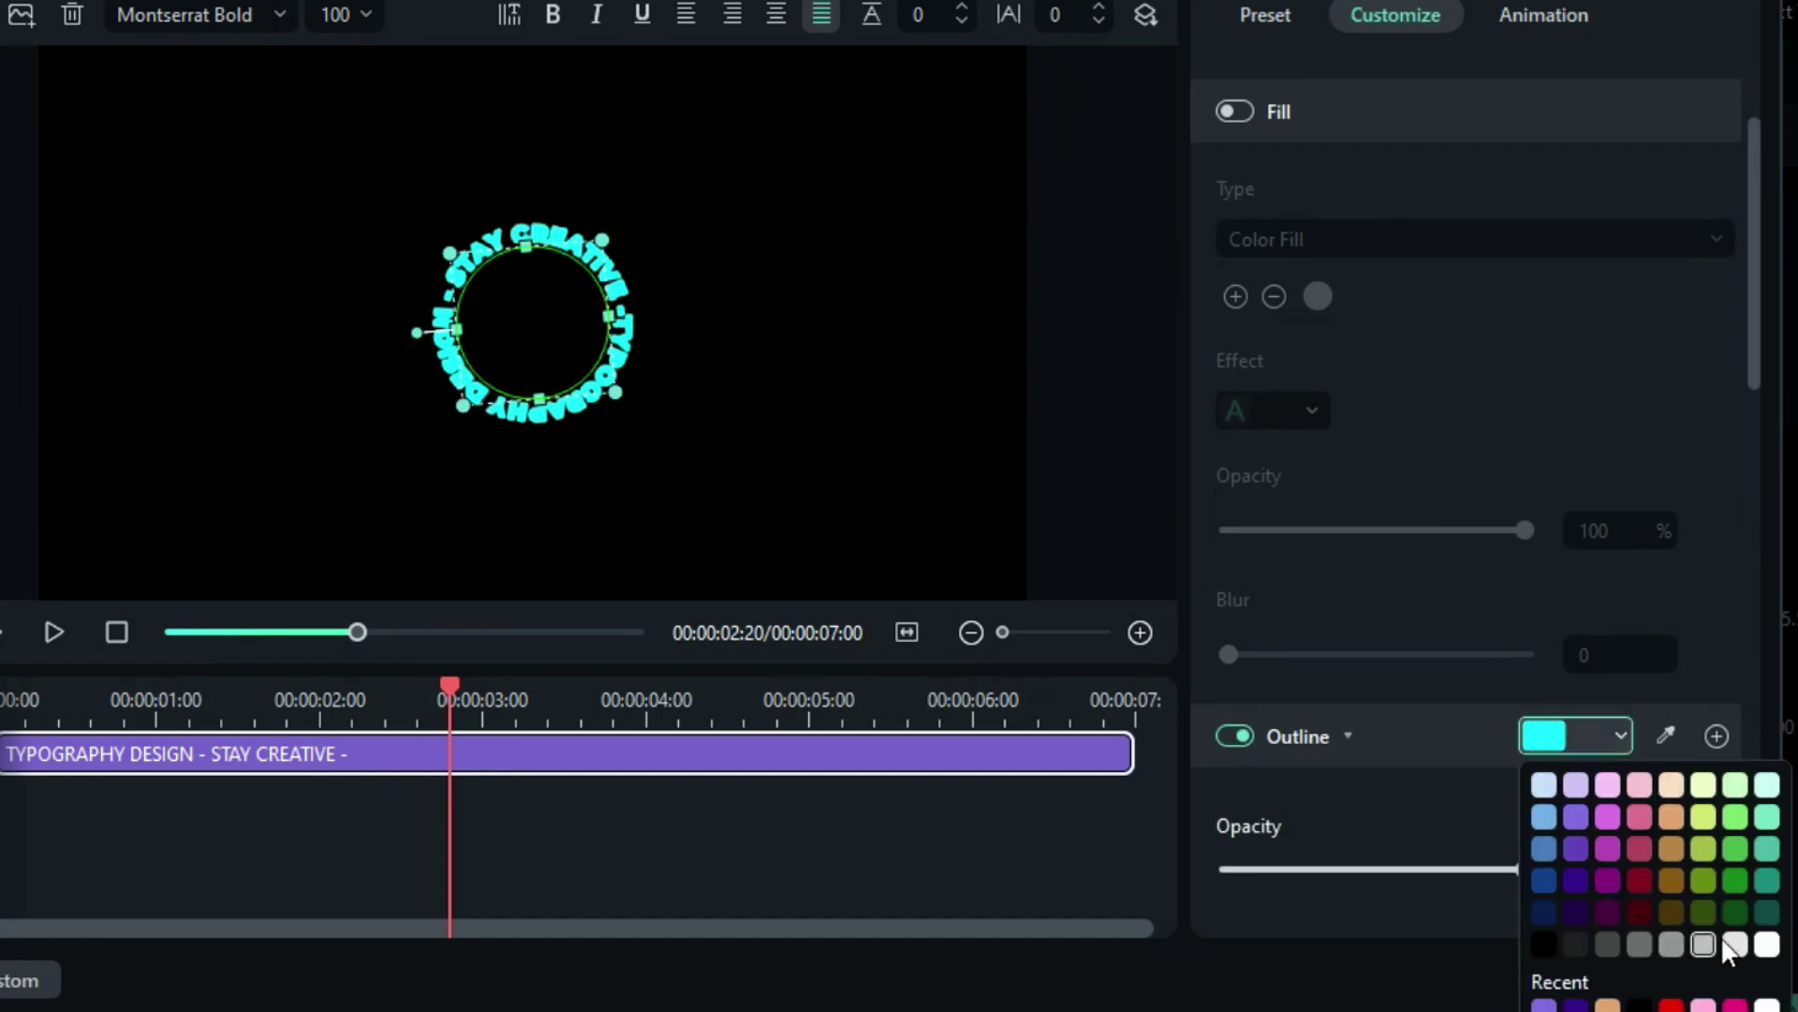
{"action": "left_click", "coordinate": [1768, 943]}
{"action": "scroll", "coordinate": [1471, 796], "scroll_direction": "down", "scroll_amount": 3}
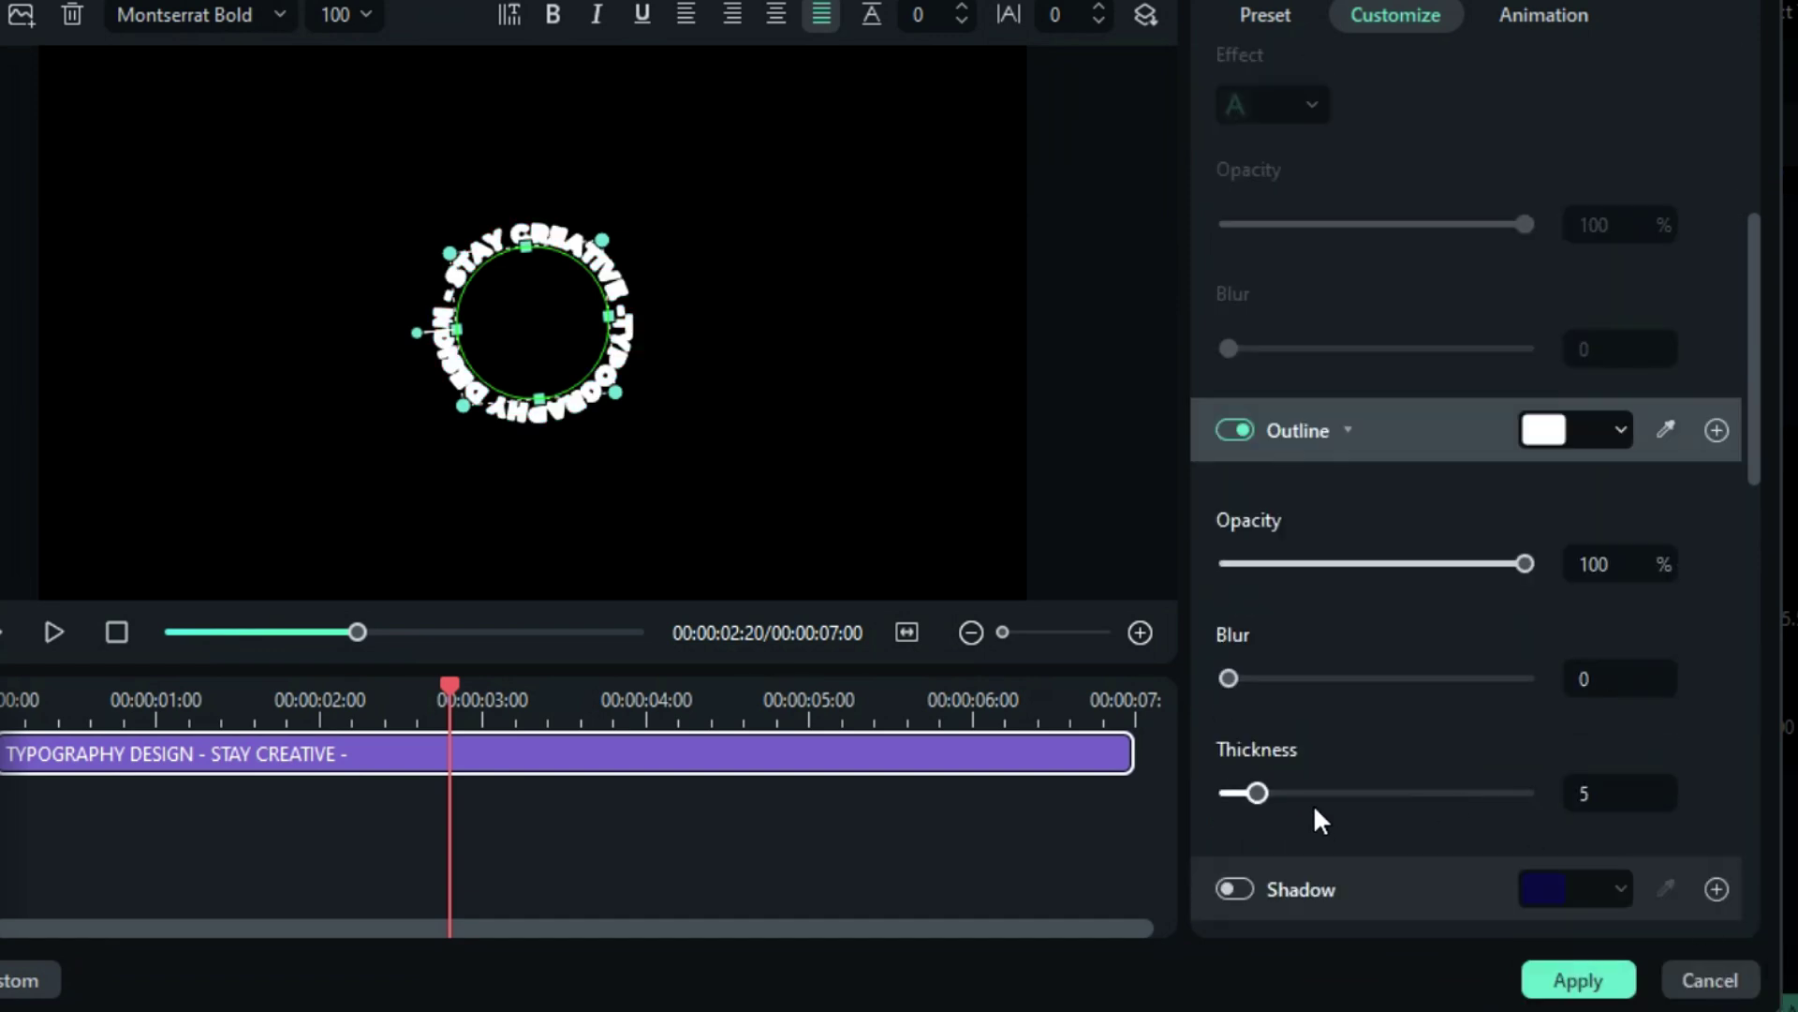
{"action": "left_click_drag", "start_coordinate": [1253, 791], "coordinate": [1236, 791]}
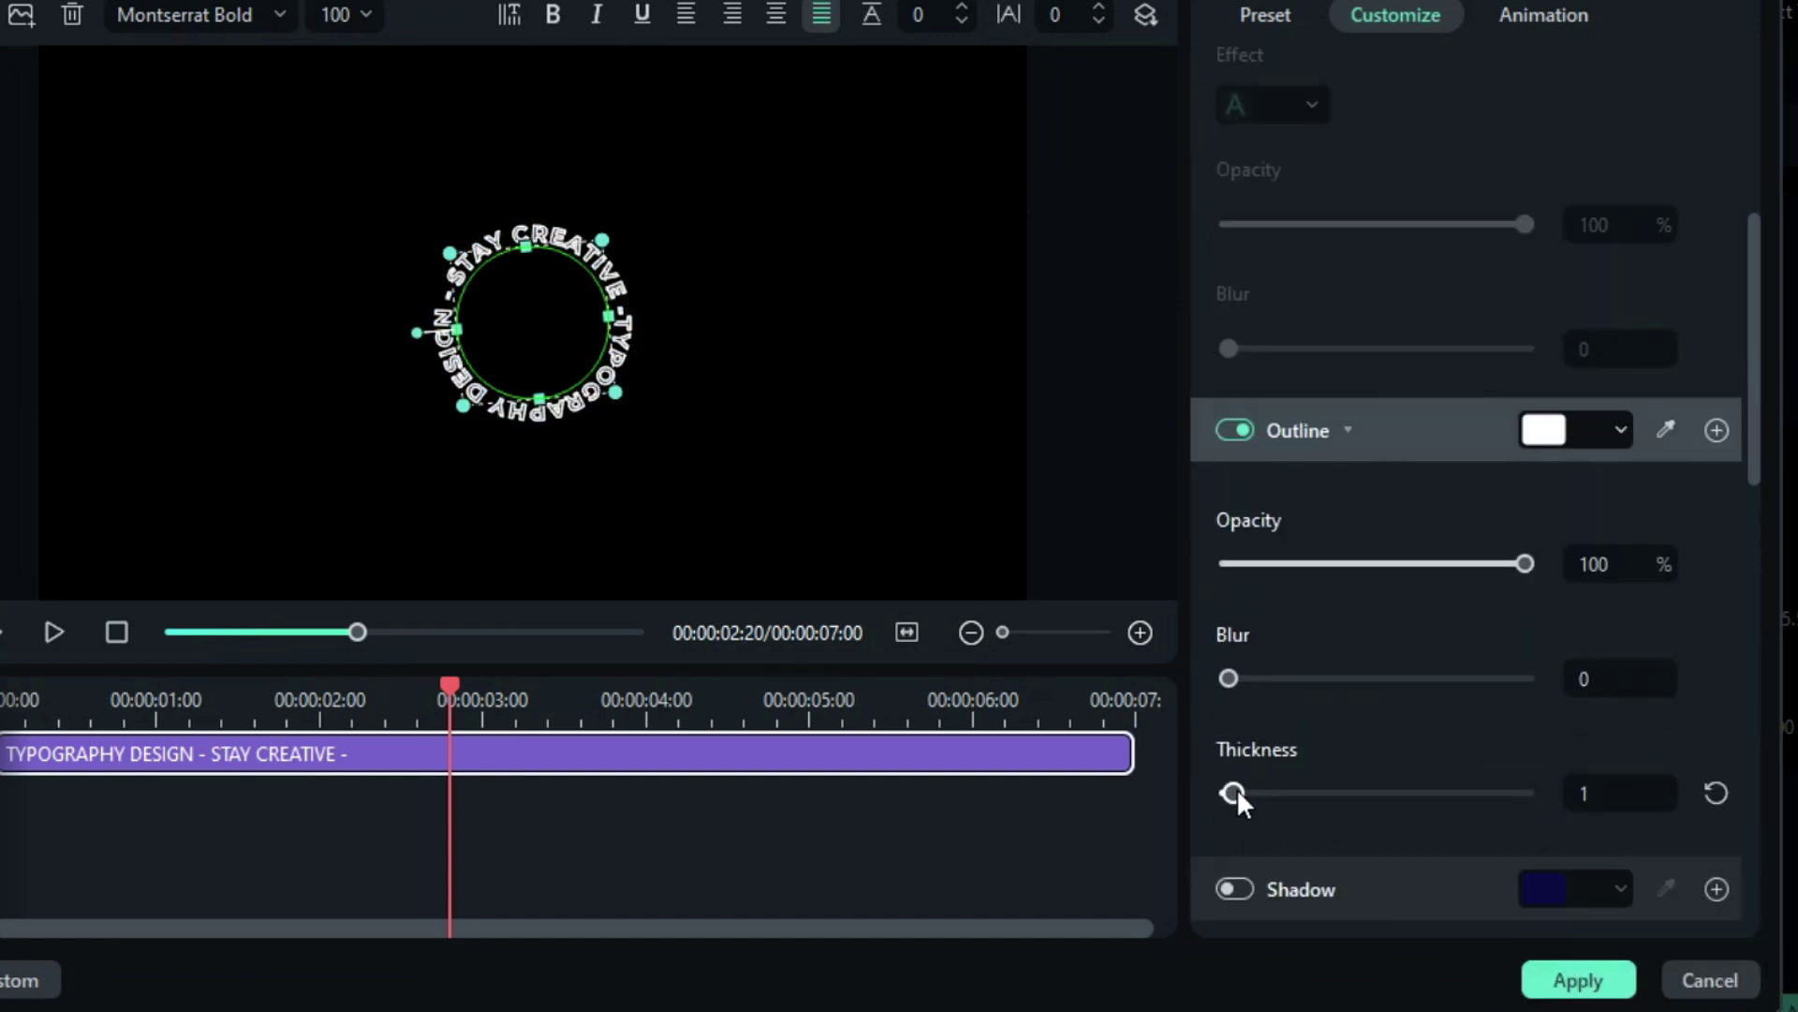
{"action": "left_click", "coordinate": [1569, 974]}
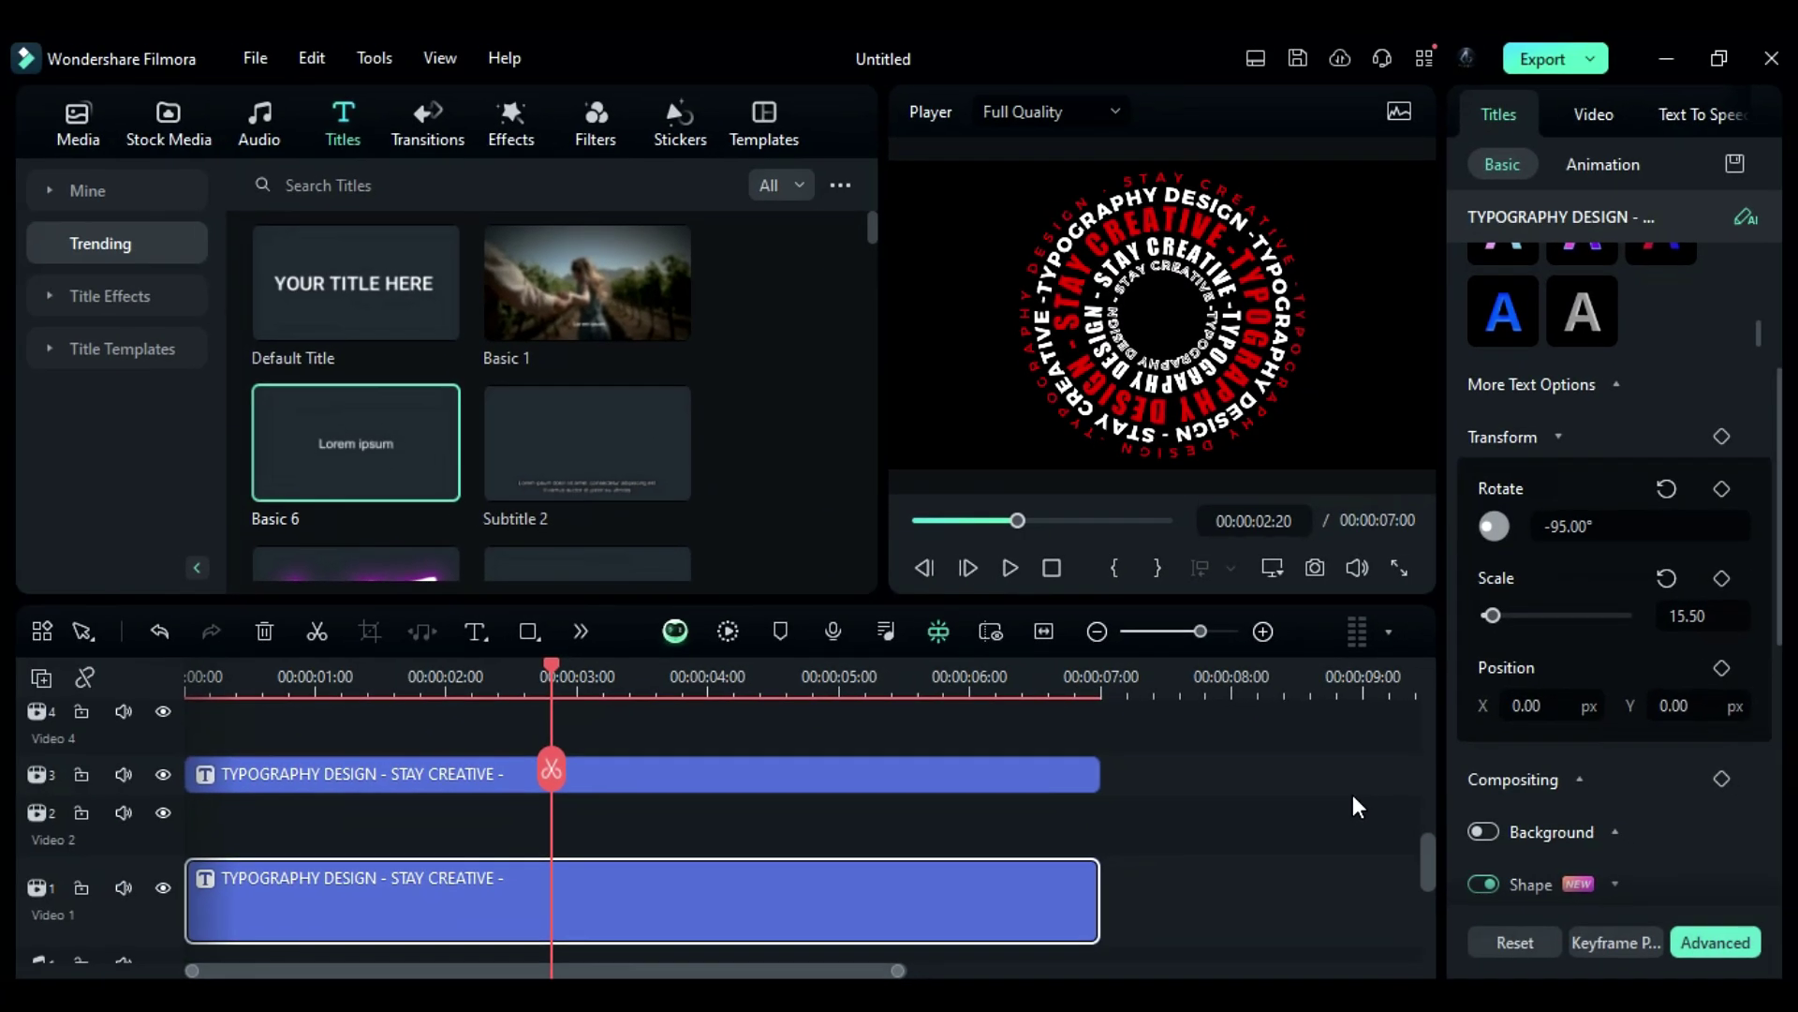
- Keyframe the track 9 outer ring's rotation at 30° at the clip start and 60° further in
{"action": "left_click", "coordinate": [1352, 794]}
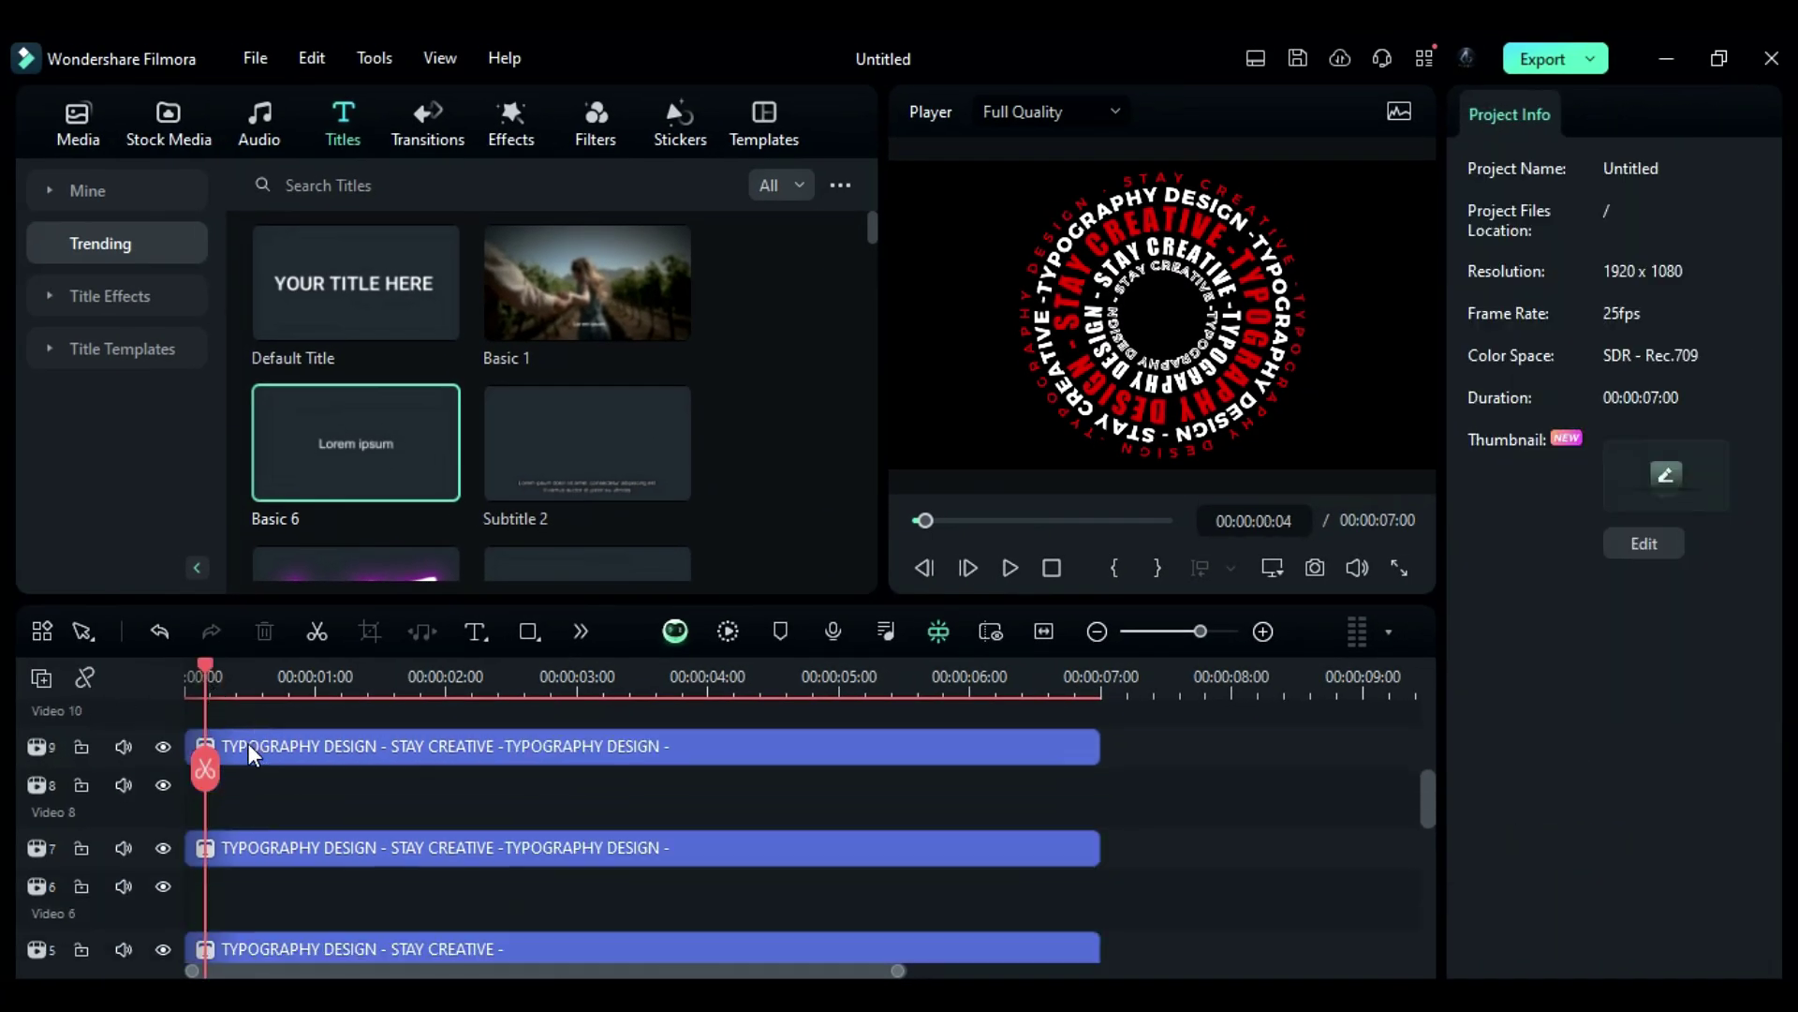
{"action": "scroll", "coordinate": [249, 744], "scroll_direction": "up", "scroll_amount": 1}
{"action": "left_click", "coordinate": [292, 794]}
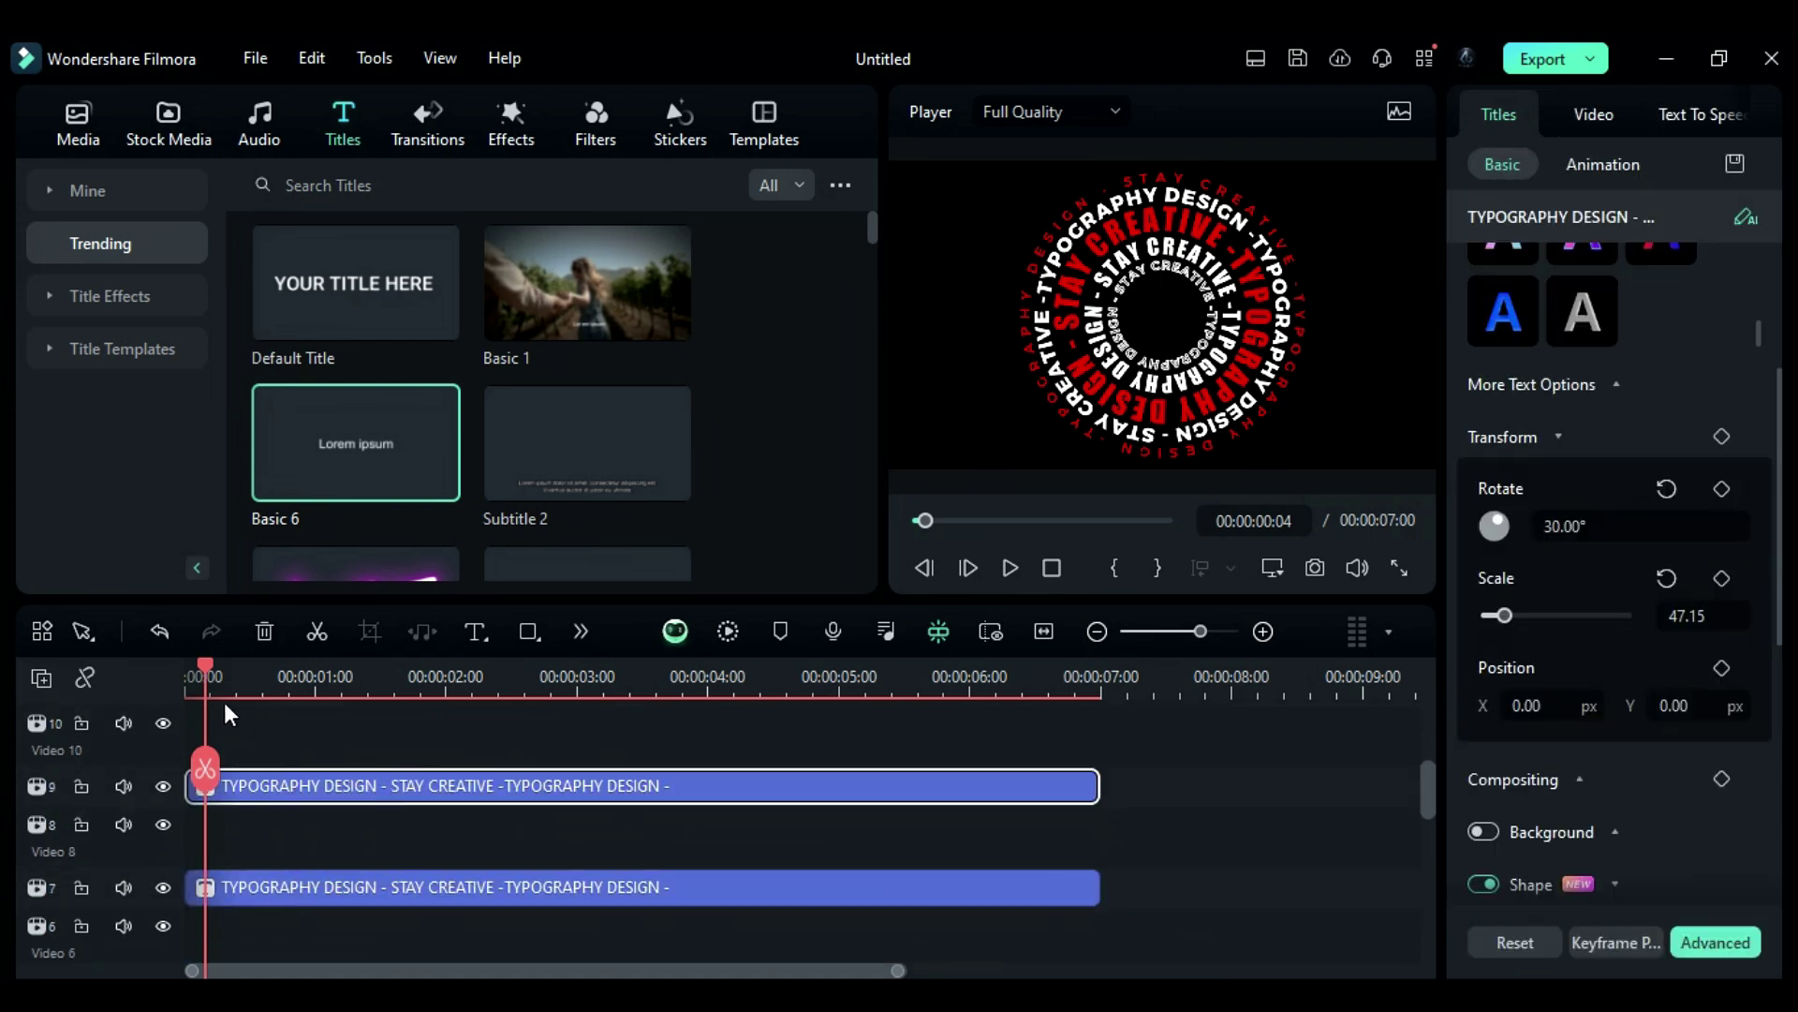
{"action": "left_click", "coordinate": [190, 672]}
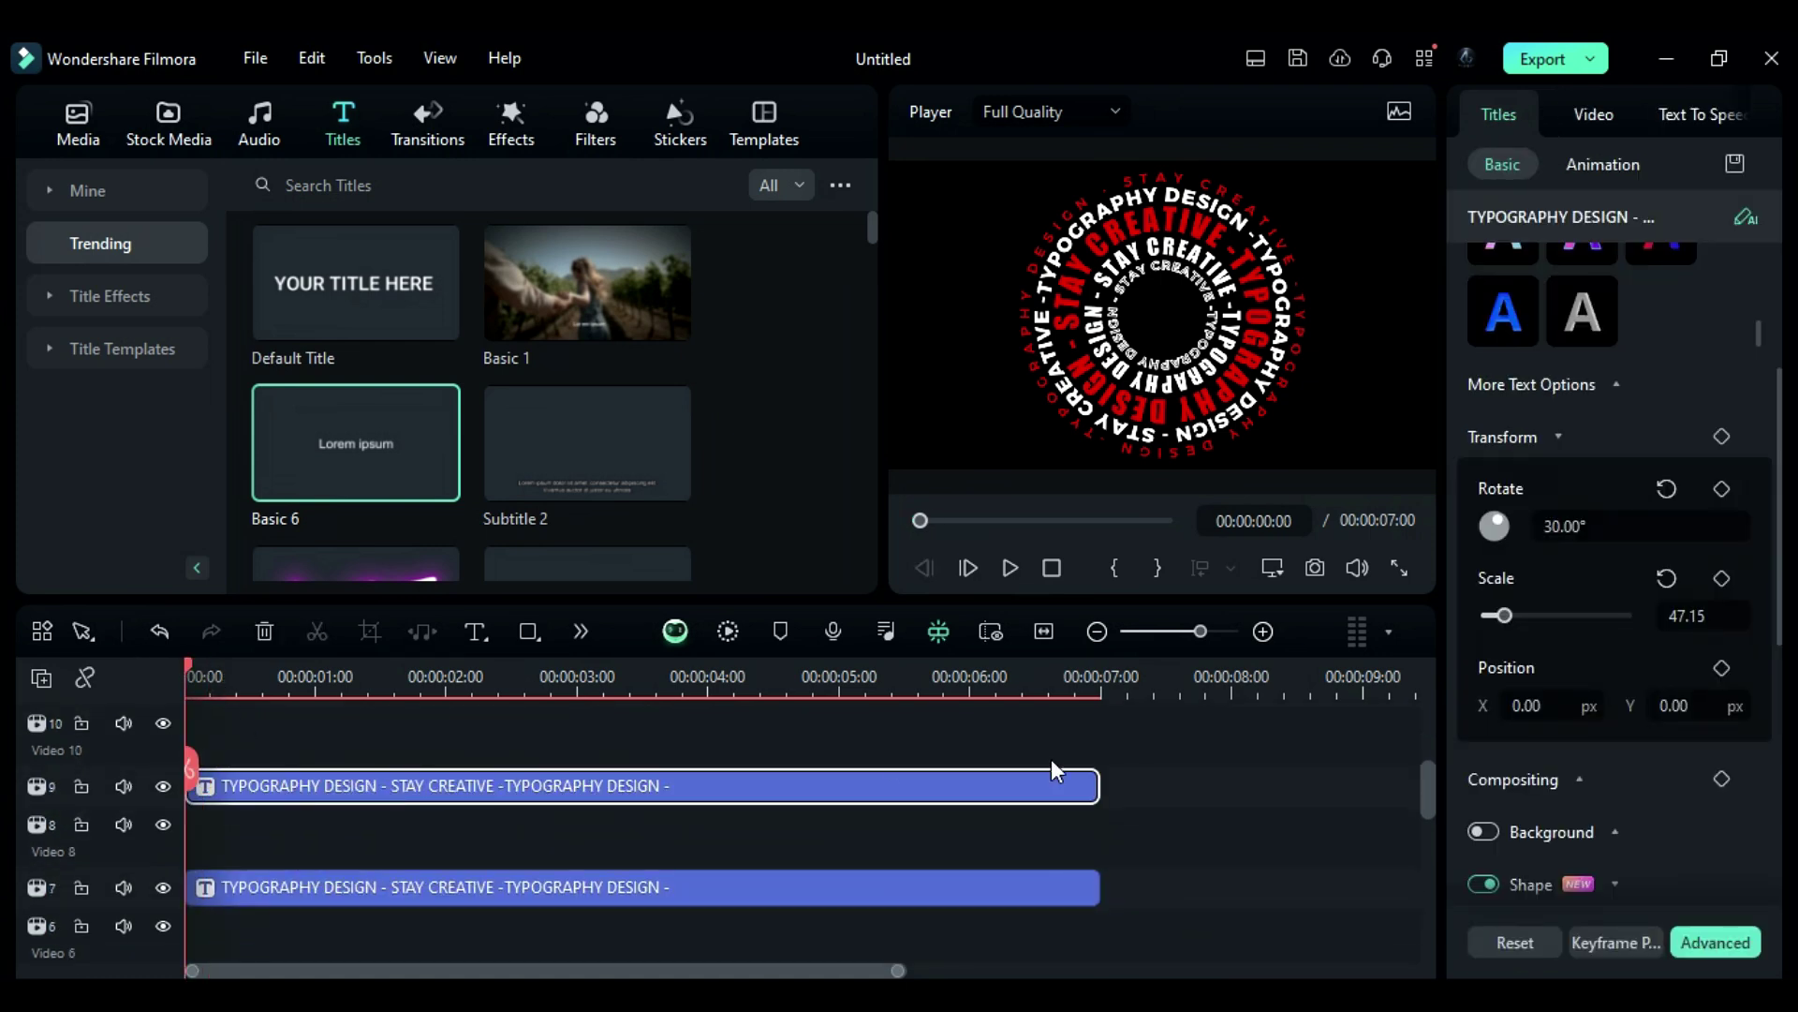
{"action": "left_click", "coordinate": [1724, 485]}
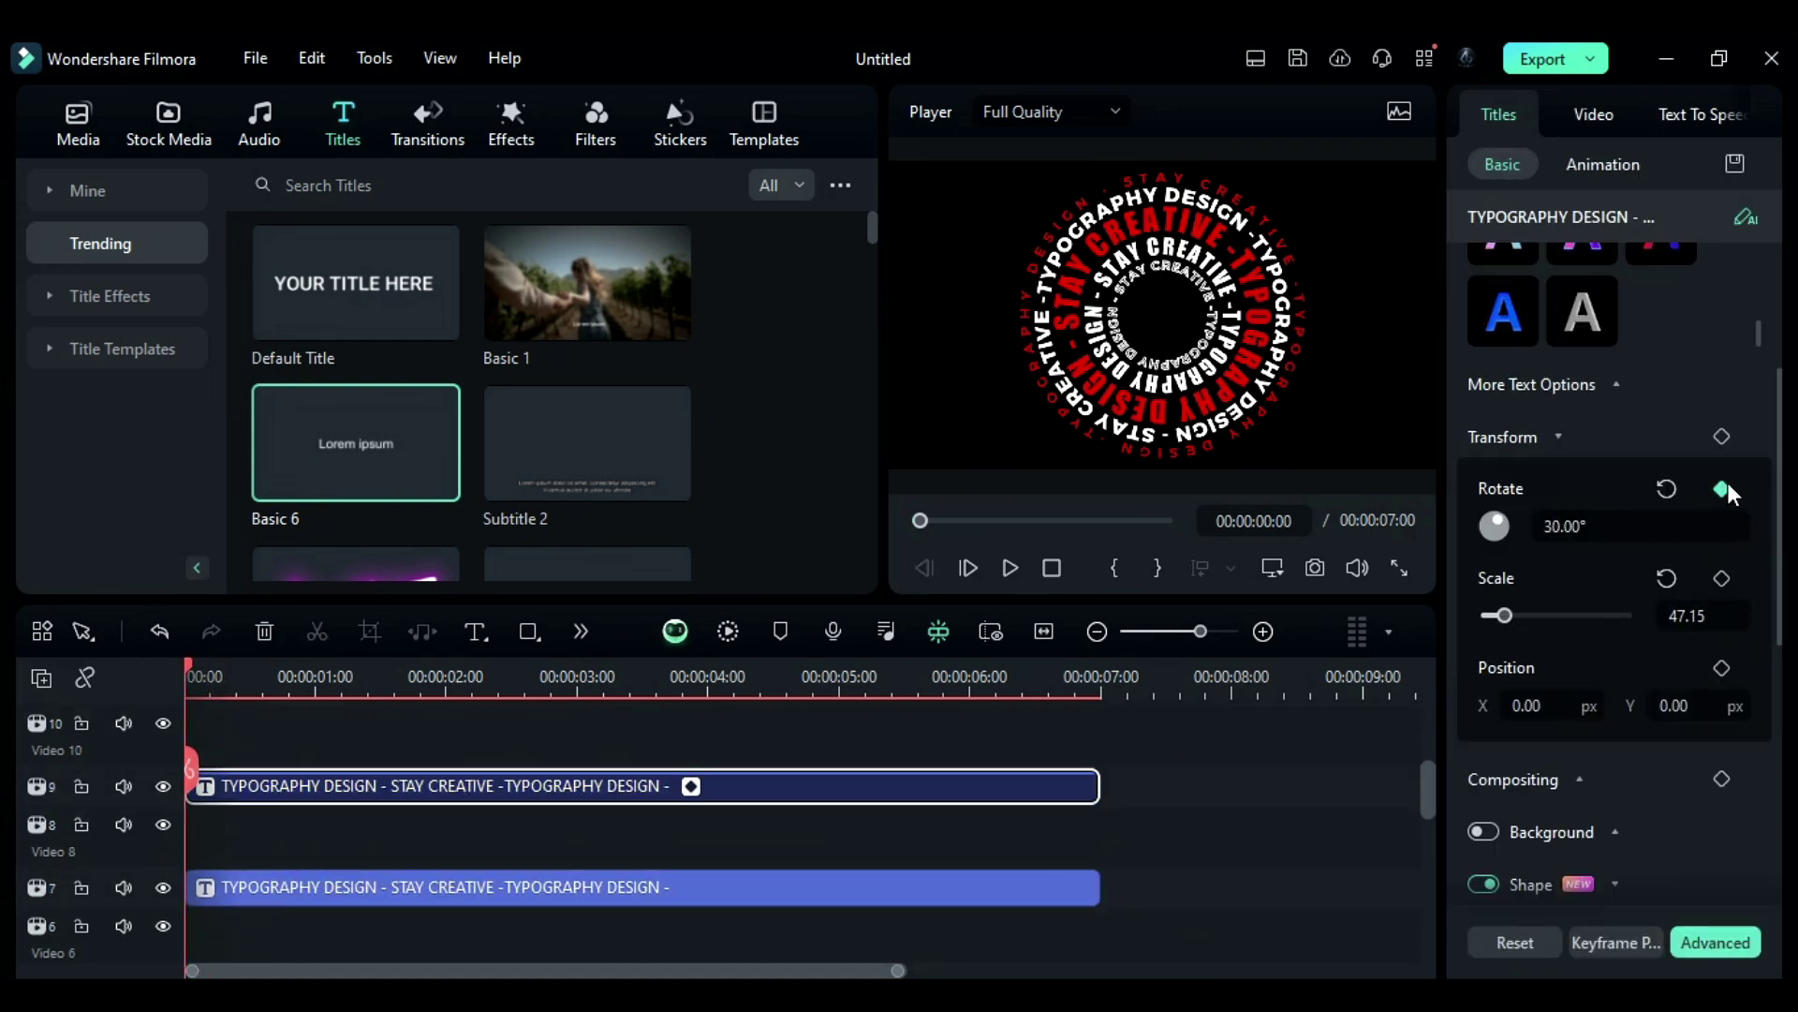
{"action": "left_click_drag", "start_coordinate": [194, 671], "coordinate": [448, 715]}
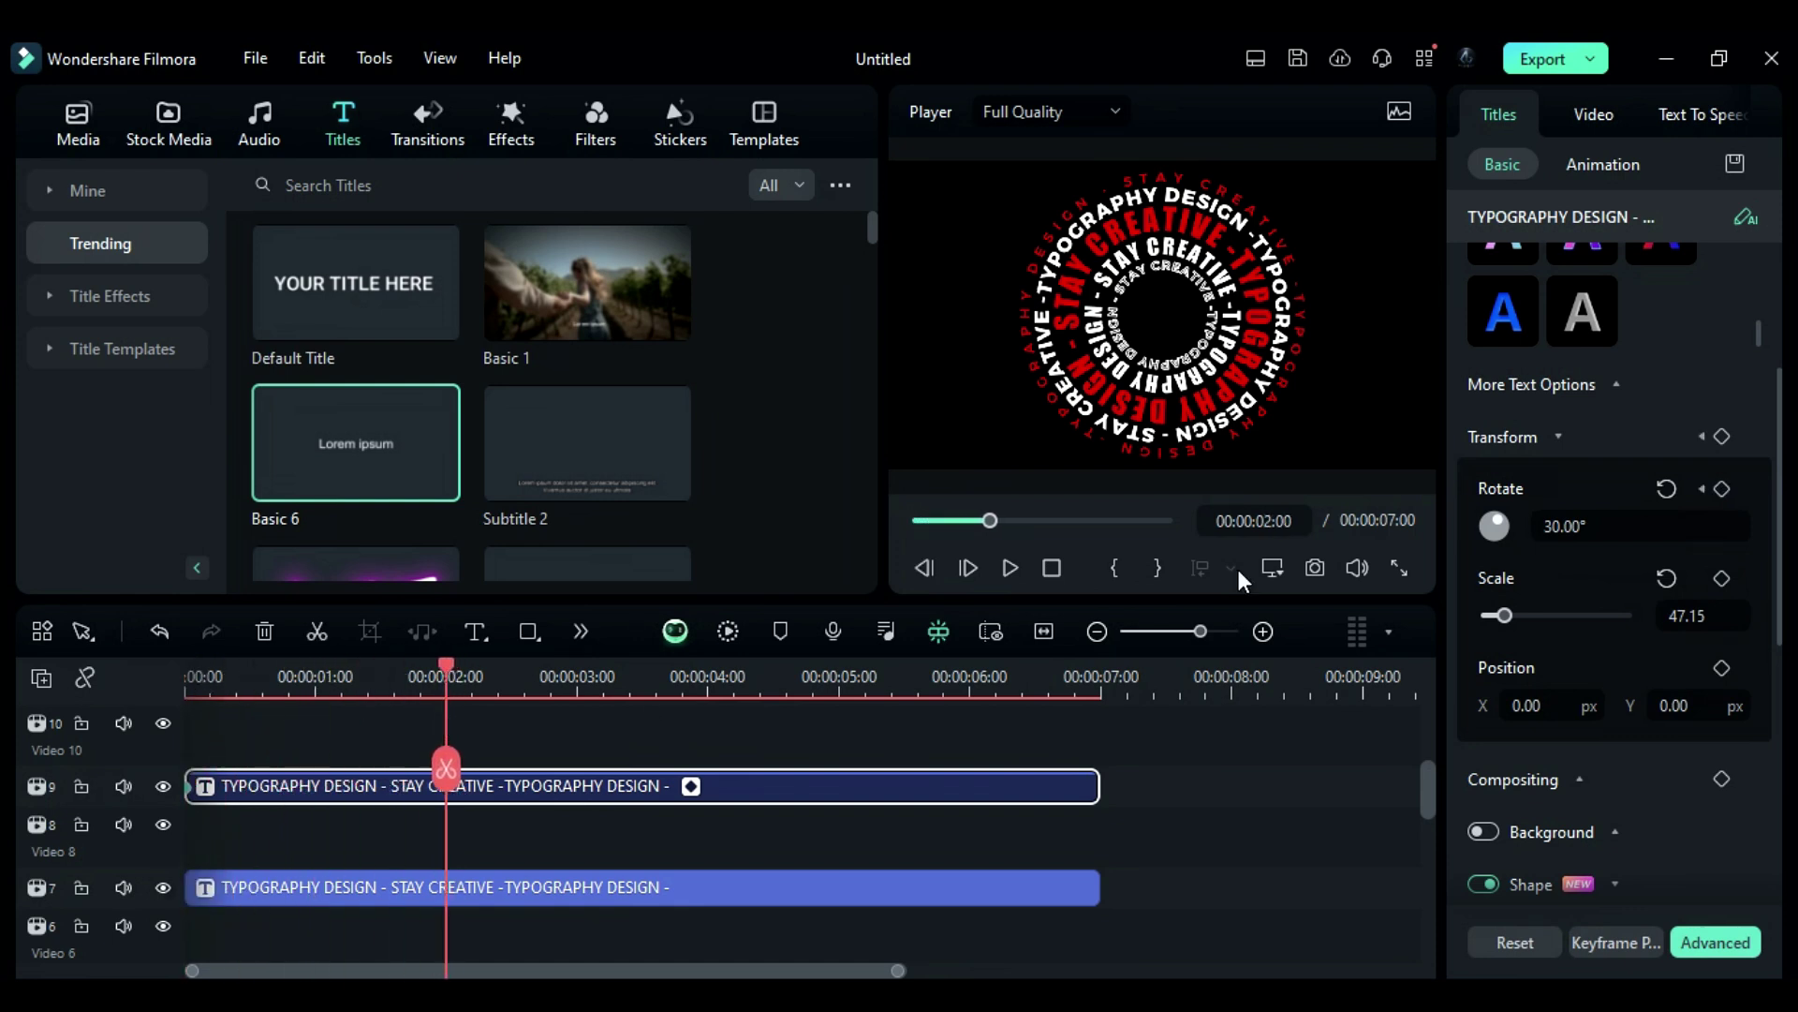
{"action": "left_click", "coordinate": [1576, 530]}
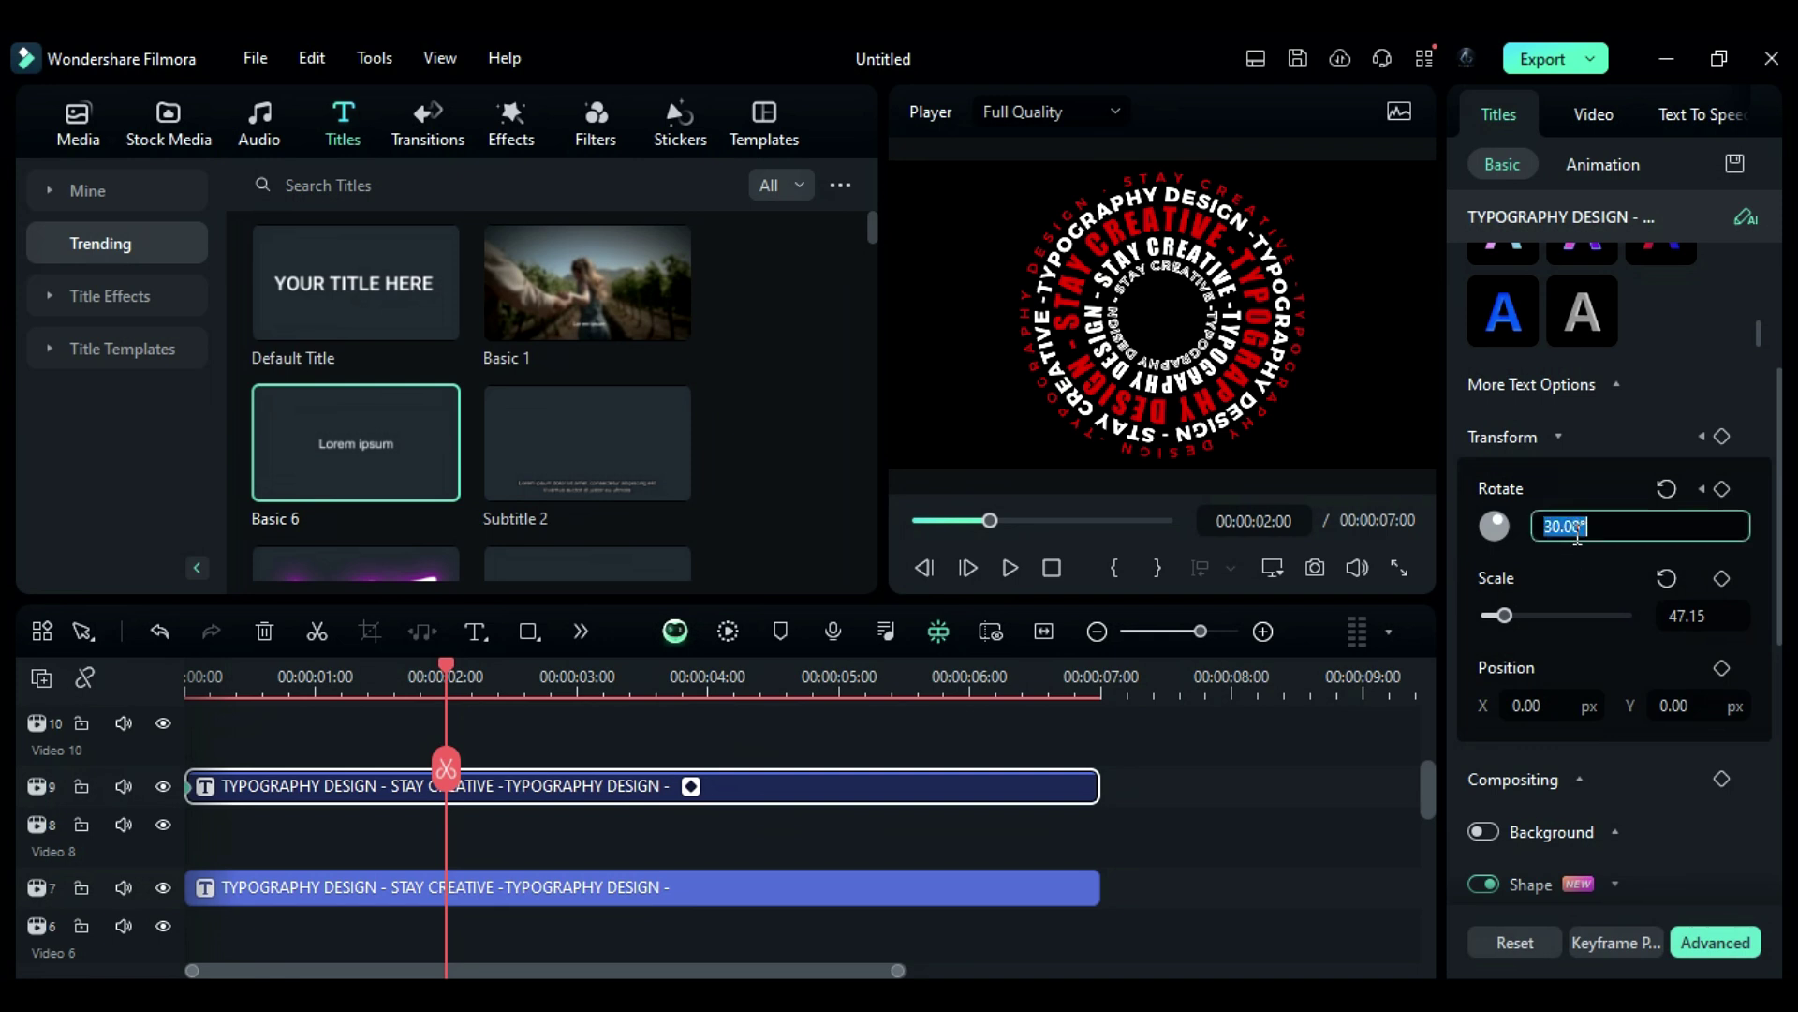
{"action": "key", "text": "Return"}
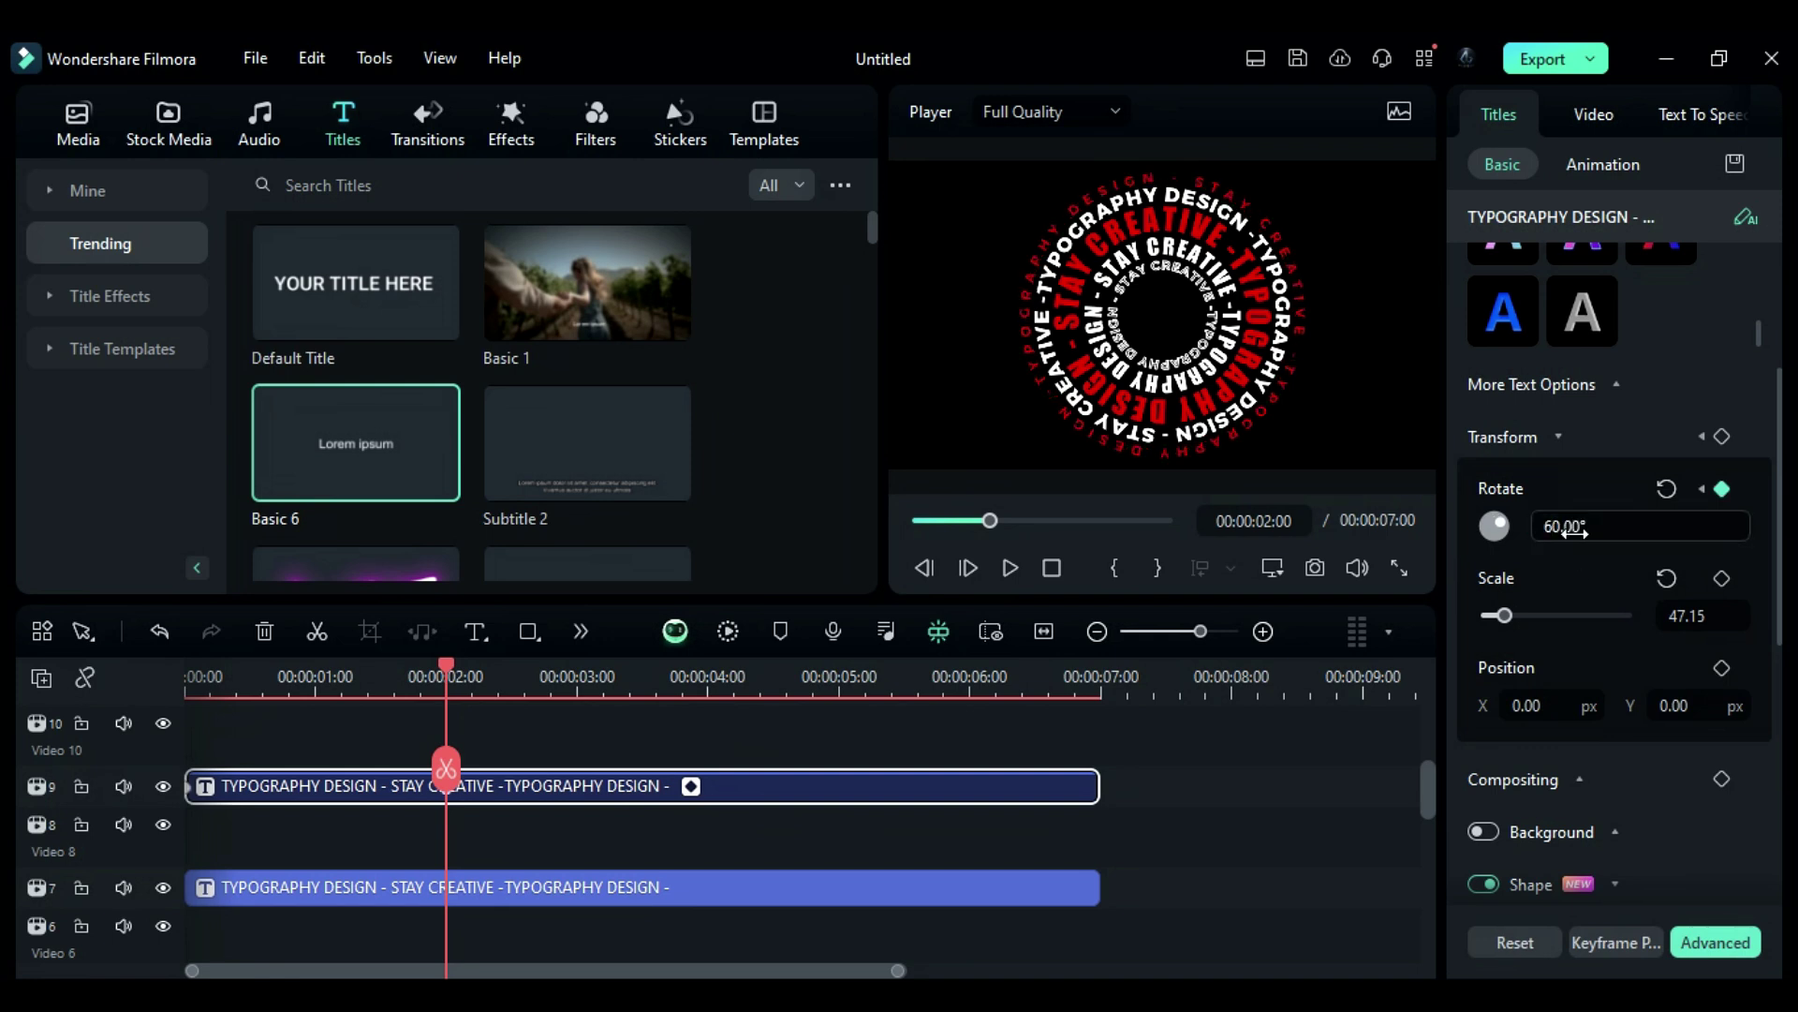
- Add later rotation keyframes at 0°, -25°, -30°, 8° and 61°, then preview the swing
{"action": "left_click_drag", "start_coordinate": [448, 670], "coordinate": [526, 701]}
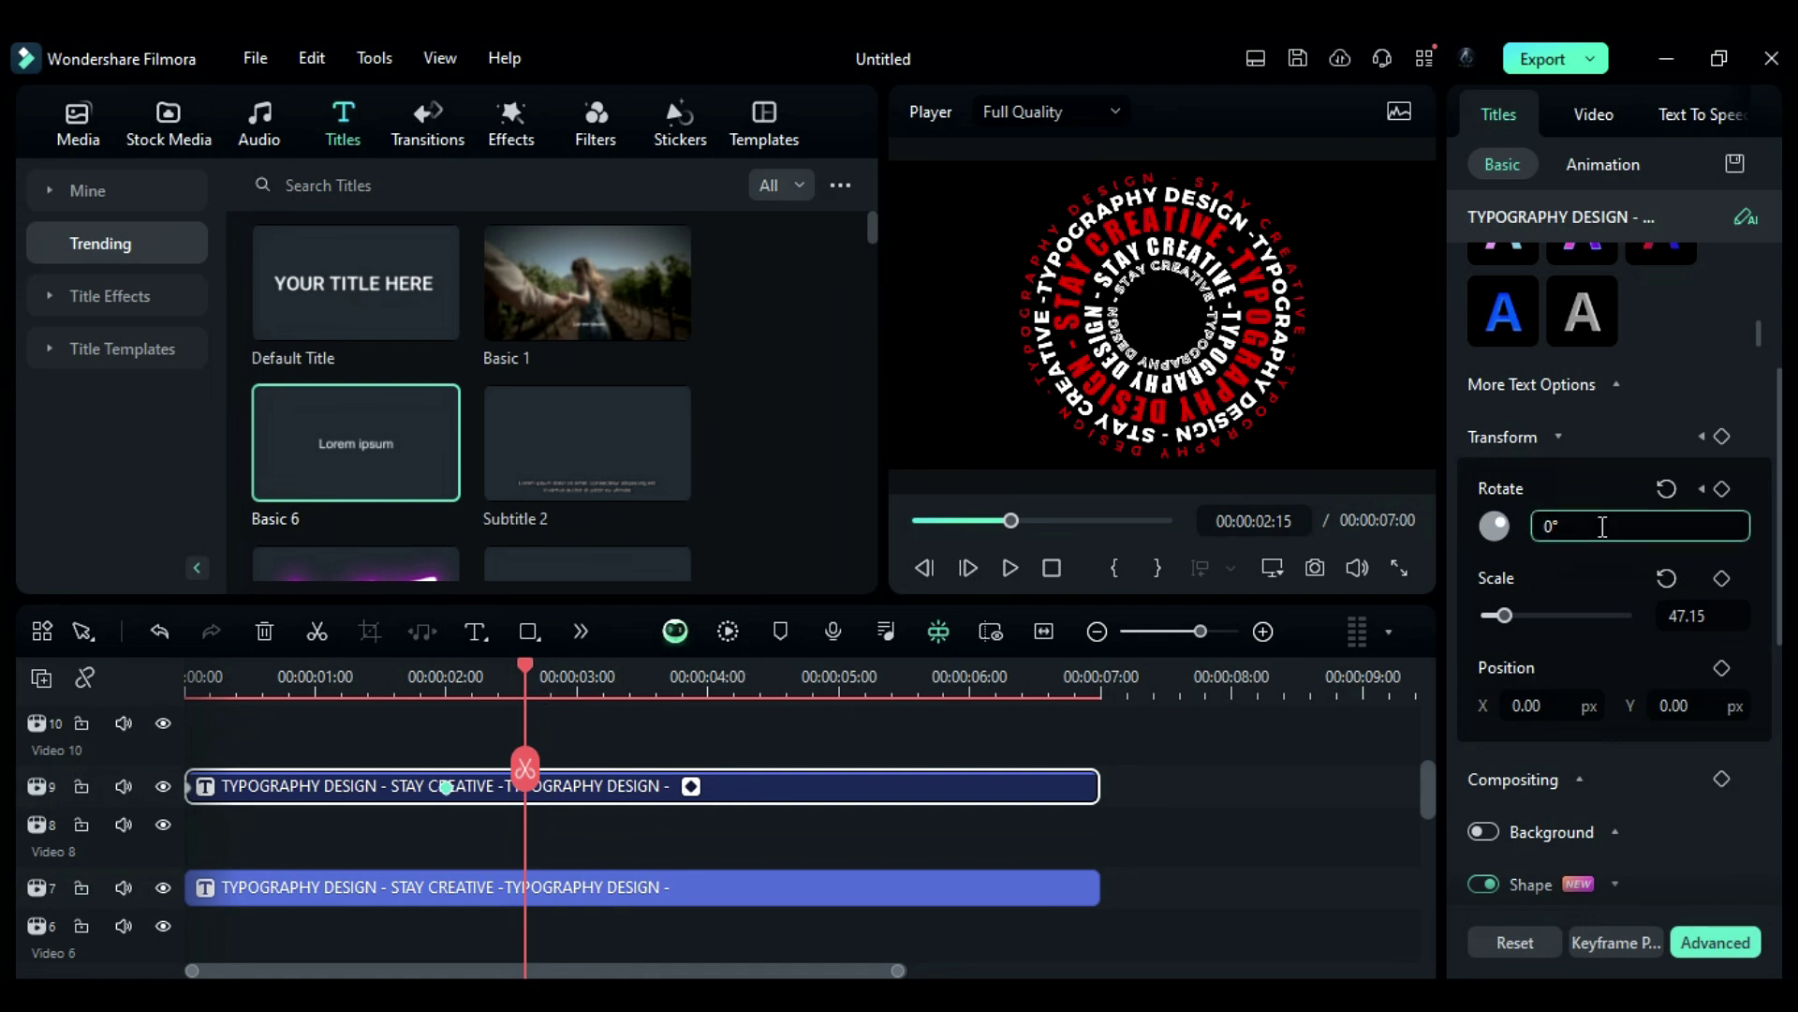
{"action": "key", "text": "Return"}
{"action": "left_click_drag", "start_coordinate": [525, 768], "coordinate": [787, 770]}
{"action": "left_click_drag", "start_coordinate": [1574, 525], "coordinate": [1519, 525]}
{"action": "left_click_drag", "start_coordinate": [787, 667], "coordinate": [865, 692]}
{"action": "left_click_drag", "start_coordinate": [1574, 526], "coordinate": [1682, 526]}
{"action": "left_click_drag", "start_coordinate": [867, 678], "coordinate": [1096, 678]}
{"action": "left_click_drag", "start_coordinate": [1579, 525], "coordinate": [1639, 525]}
{"action": "left_click_drag", "start_coordinate": [203, 683], "coordinate": [964, 733]}
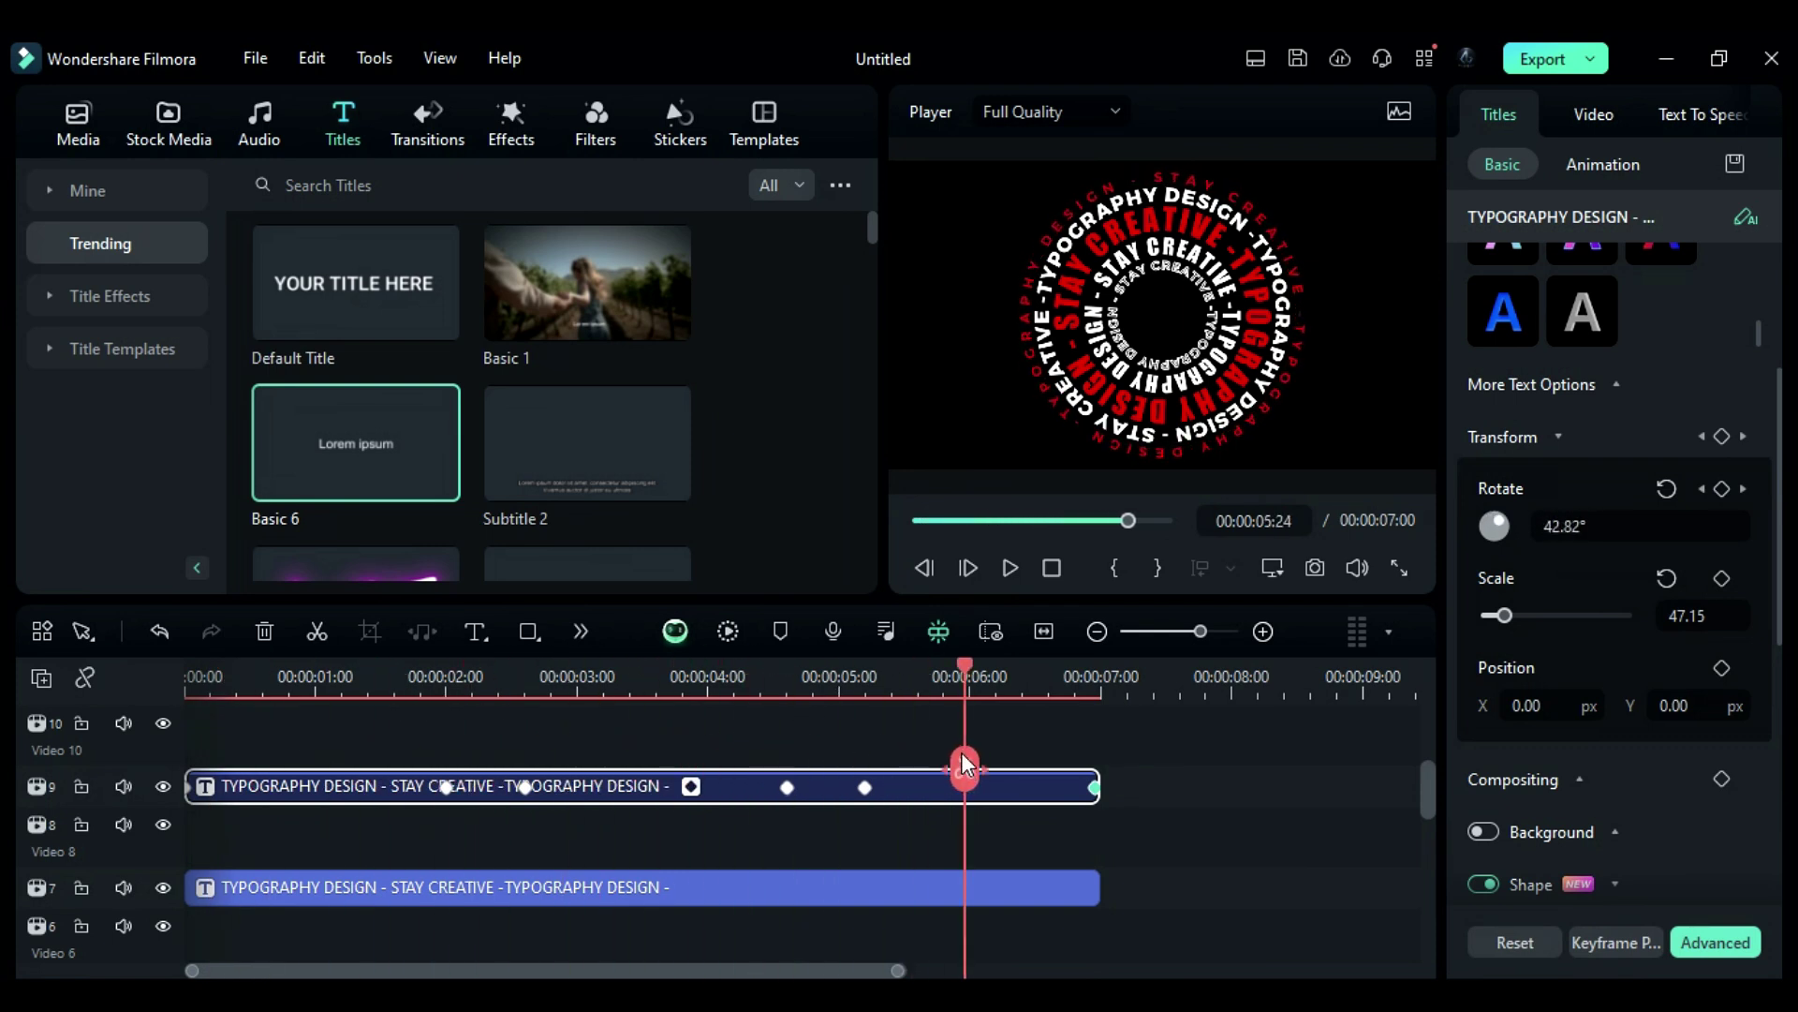
{"action": "scroll", "coordinate": [492, 815], "scroll_direction": "down", "scroll_amount": 1}
{"action": "left_click_drag", "start_coordinate": [222, 676], "coordinate": [187, 675]}
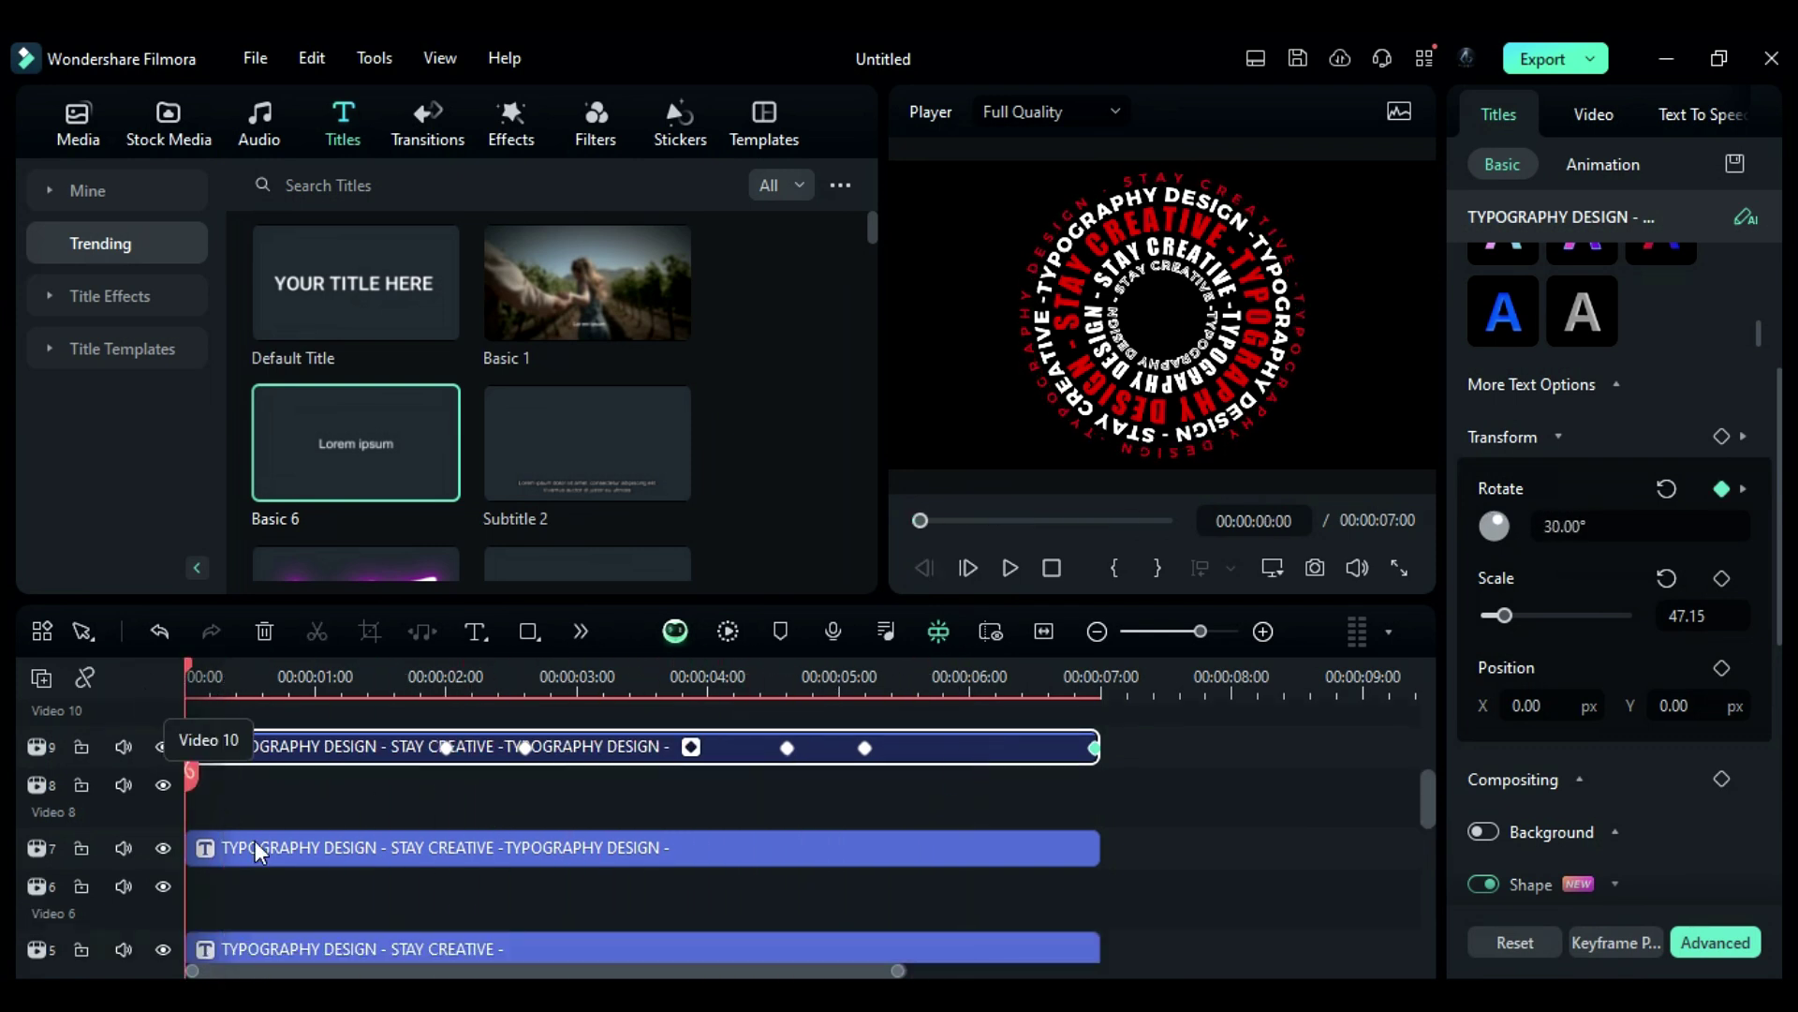
- Keyframe the track 7 ring's rotation from -130° at points through 00:00:03:05
{"action": "left_click", "coordinate": [259, 845]}
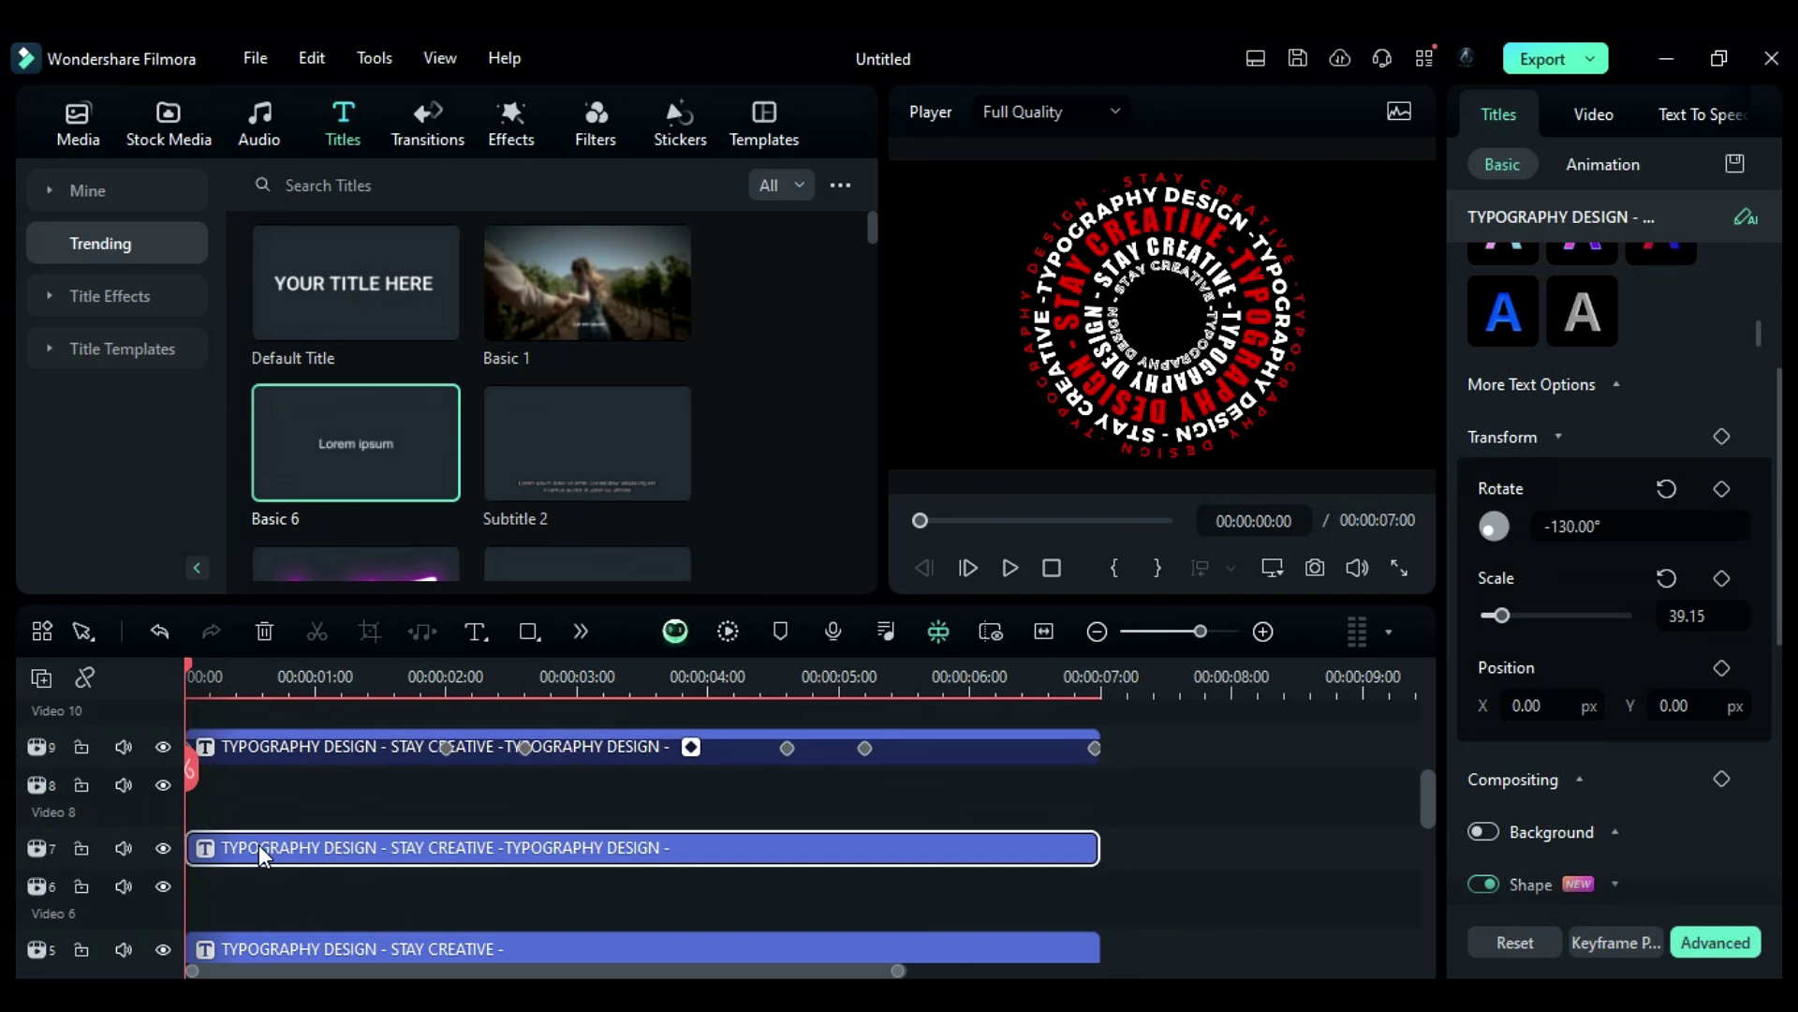
{"action": "left_click", "coordinate": [1724, 495]}
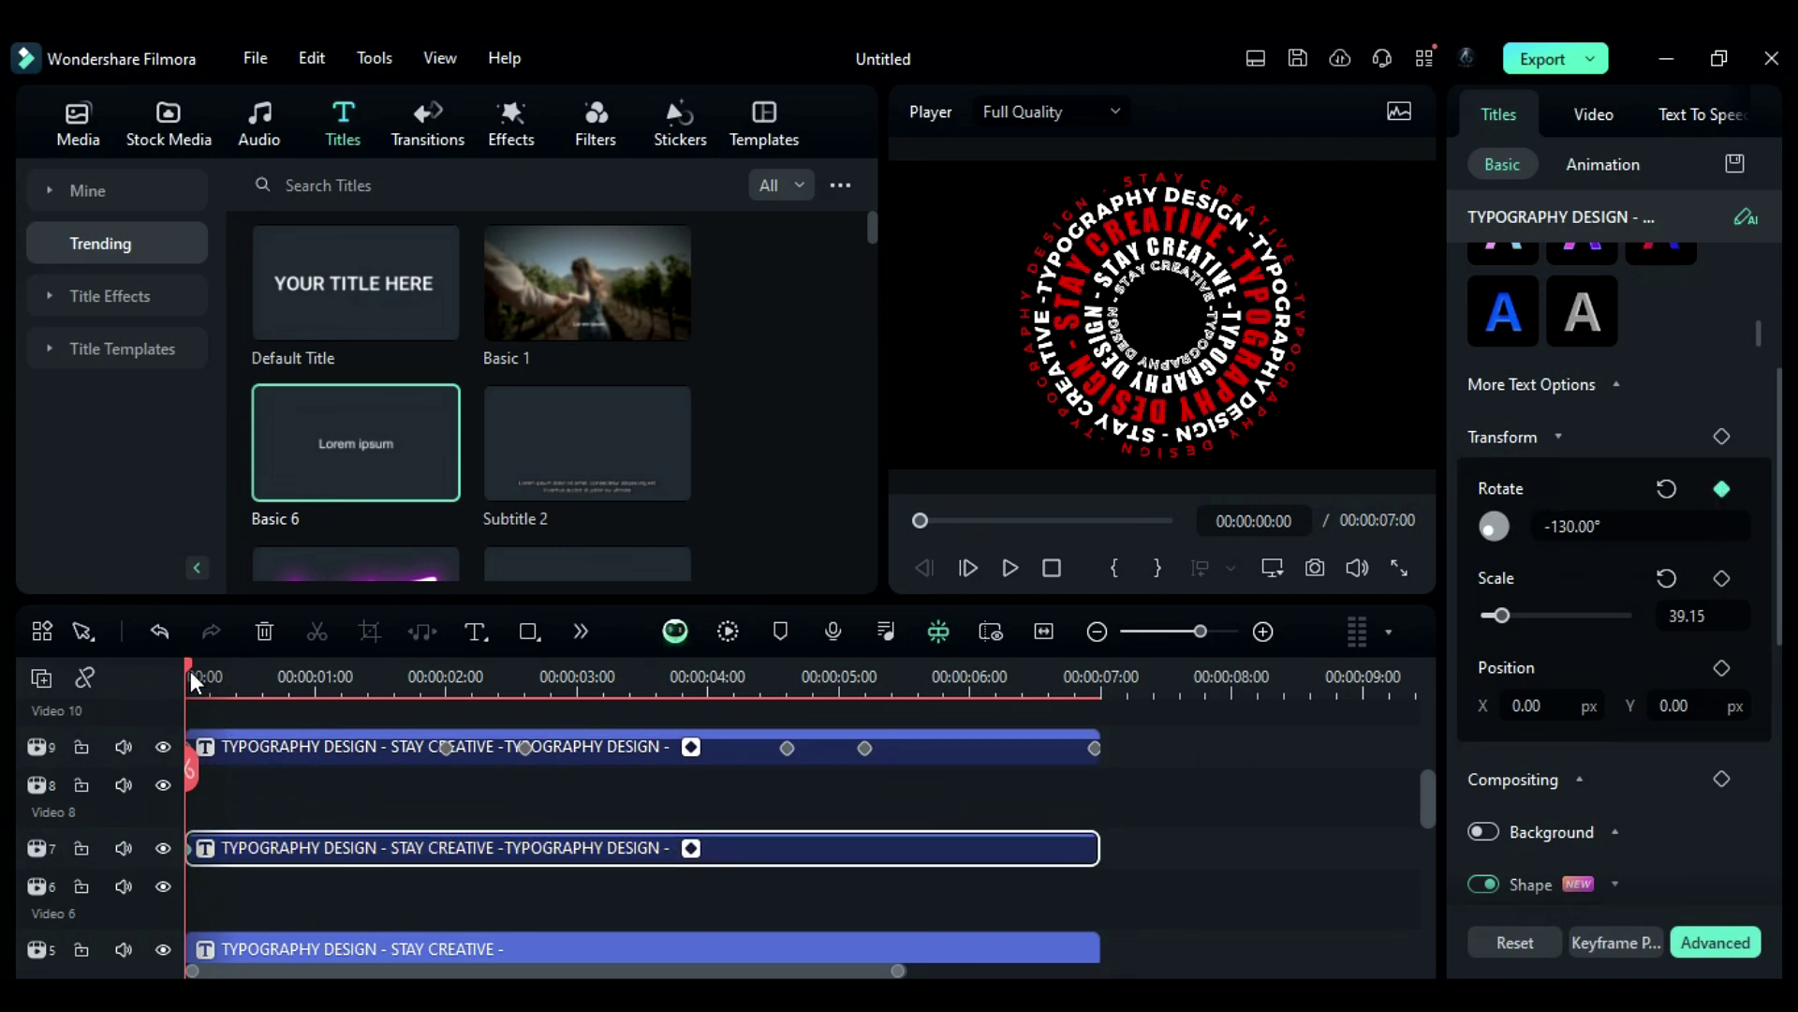
{"action": "left_click_drag", "start_coordinate": [189, 671], "coordinate": [263, 684]}
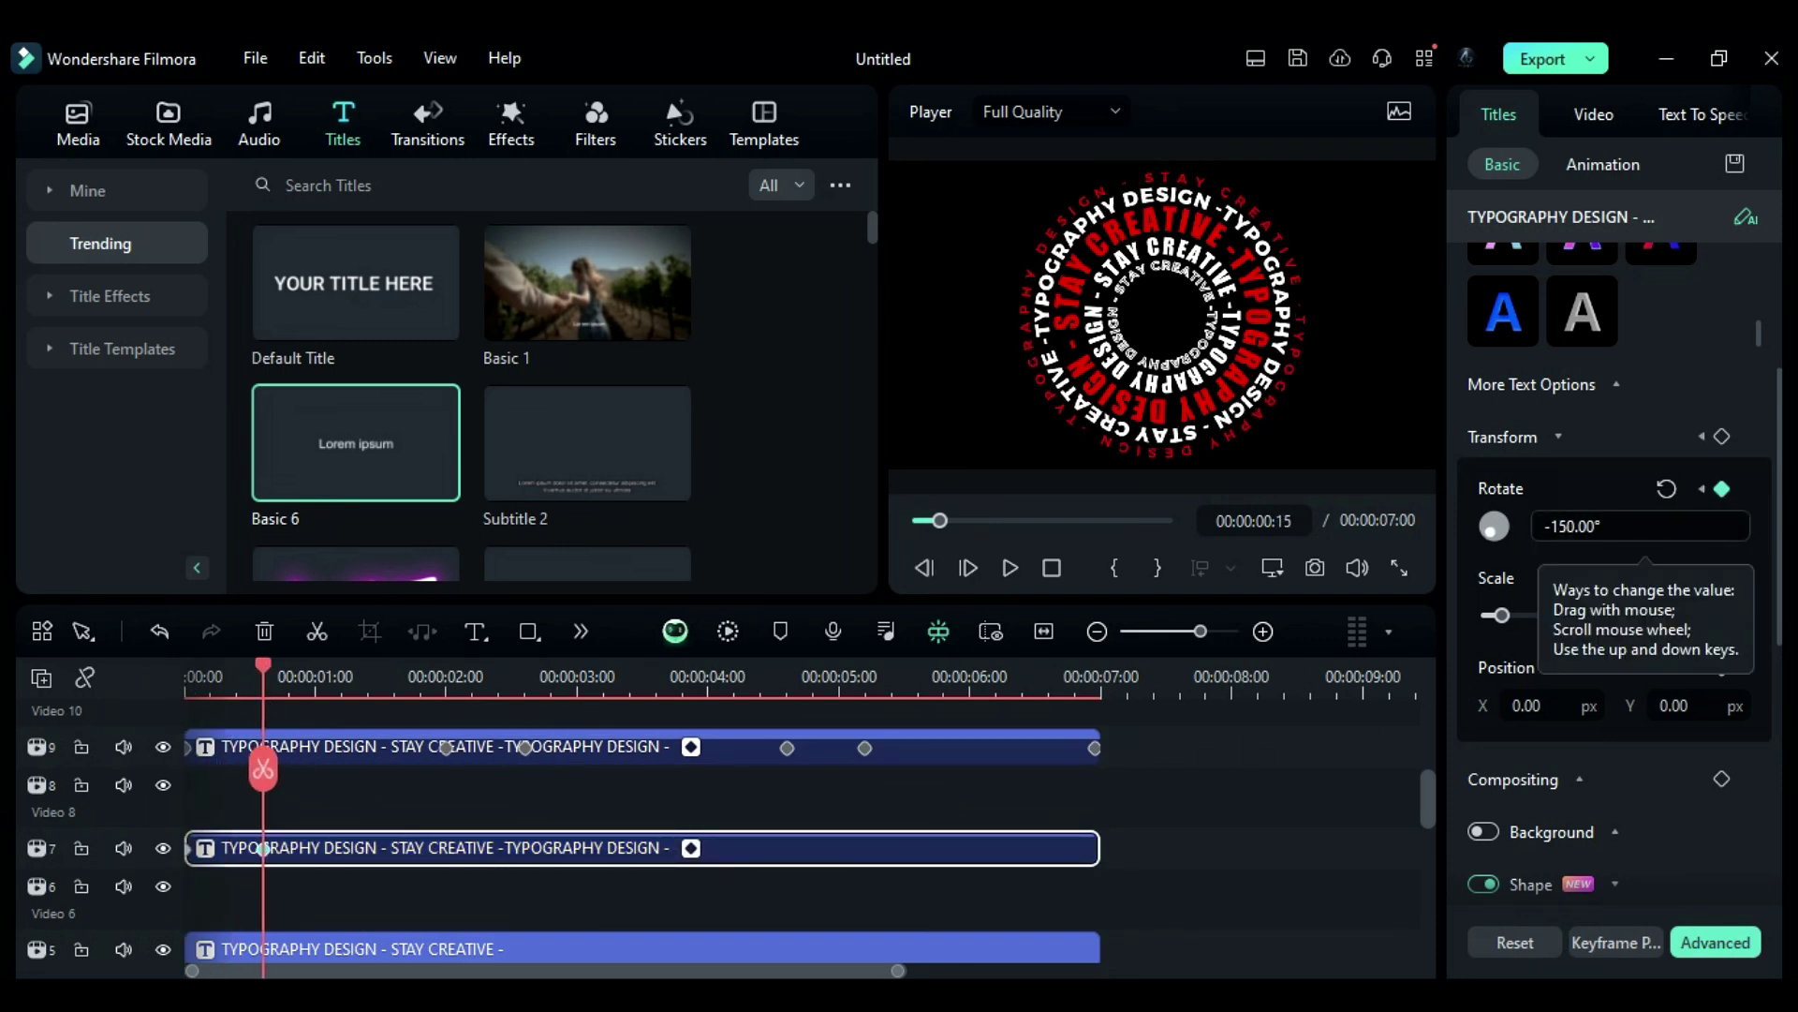
{"action": "scroll", "coordinate": [1639, 526], "scroll_direction": "down", "scroll_amount": 6}
{"action": "left_click_drag", "start_coordinate": [266, 794], "coordinate": [523, 838]}
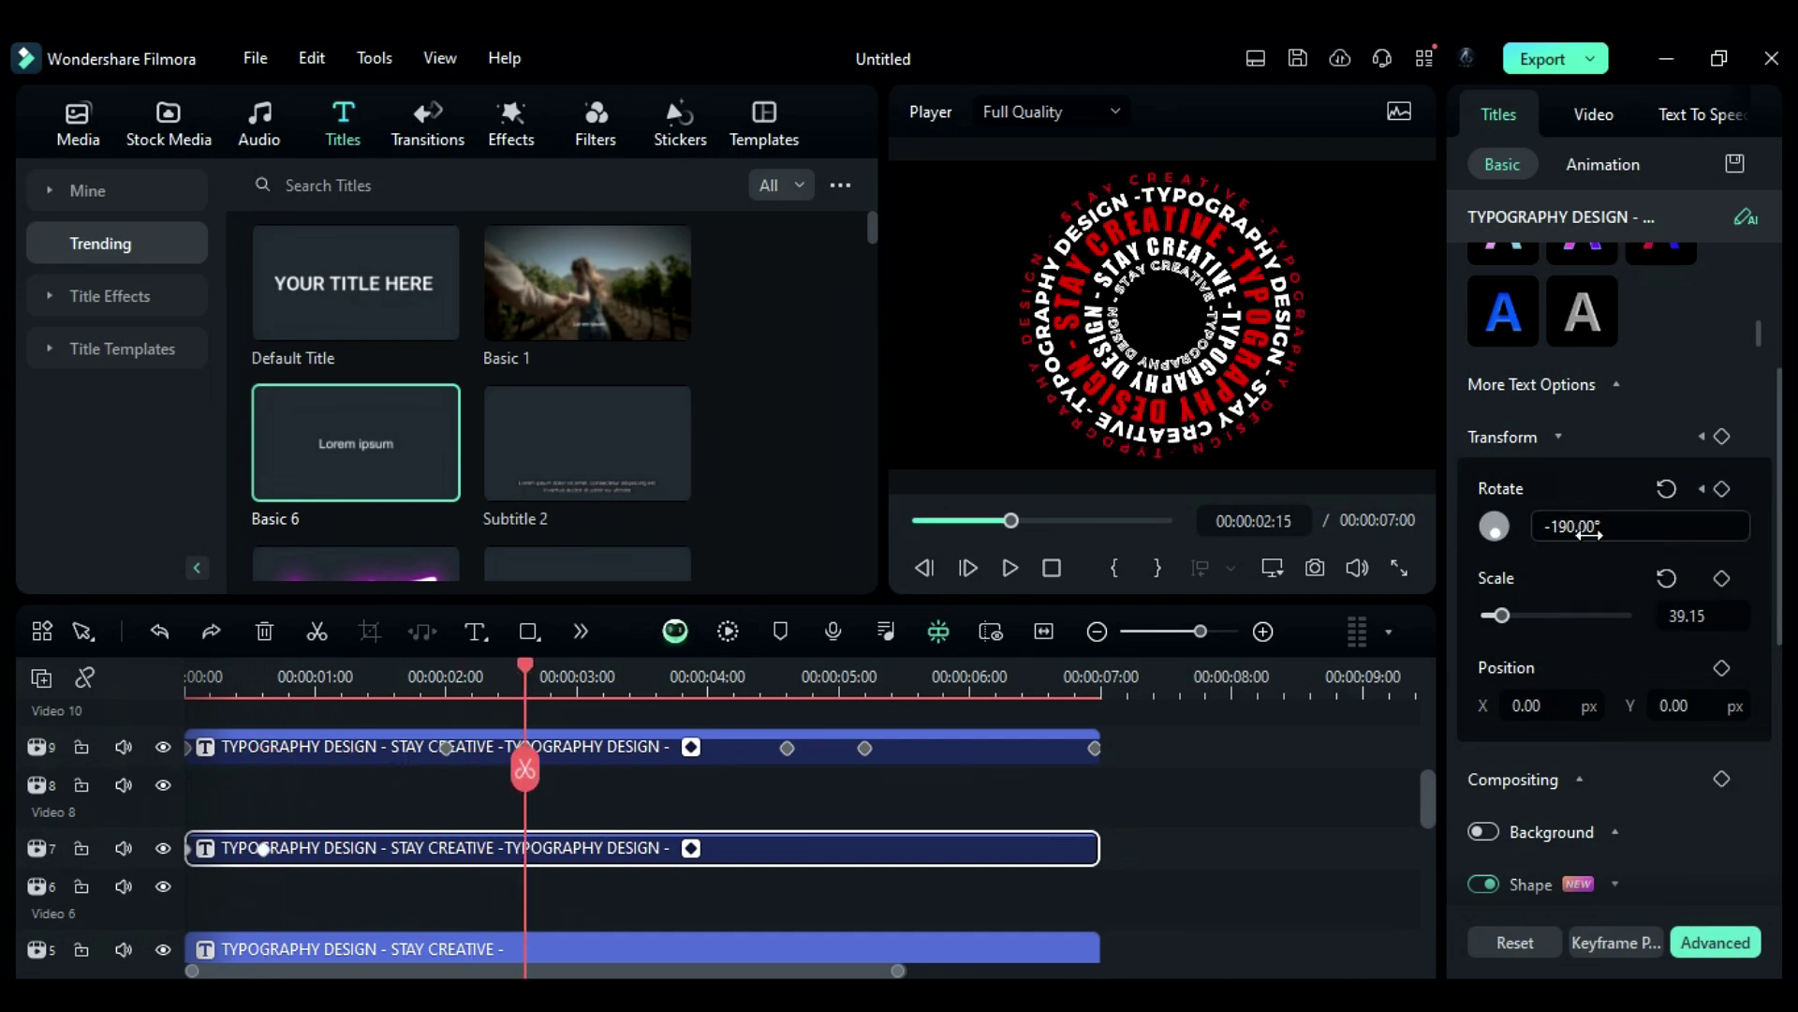
{"action": "scroll", "coordinate": [1589, 532], "scroll_direction": "down", "scroll_amount": 20}
{"action": "left_click_drag", "start_coordinate": [524, 769], "coordinate": [603, 768]}
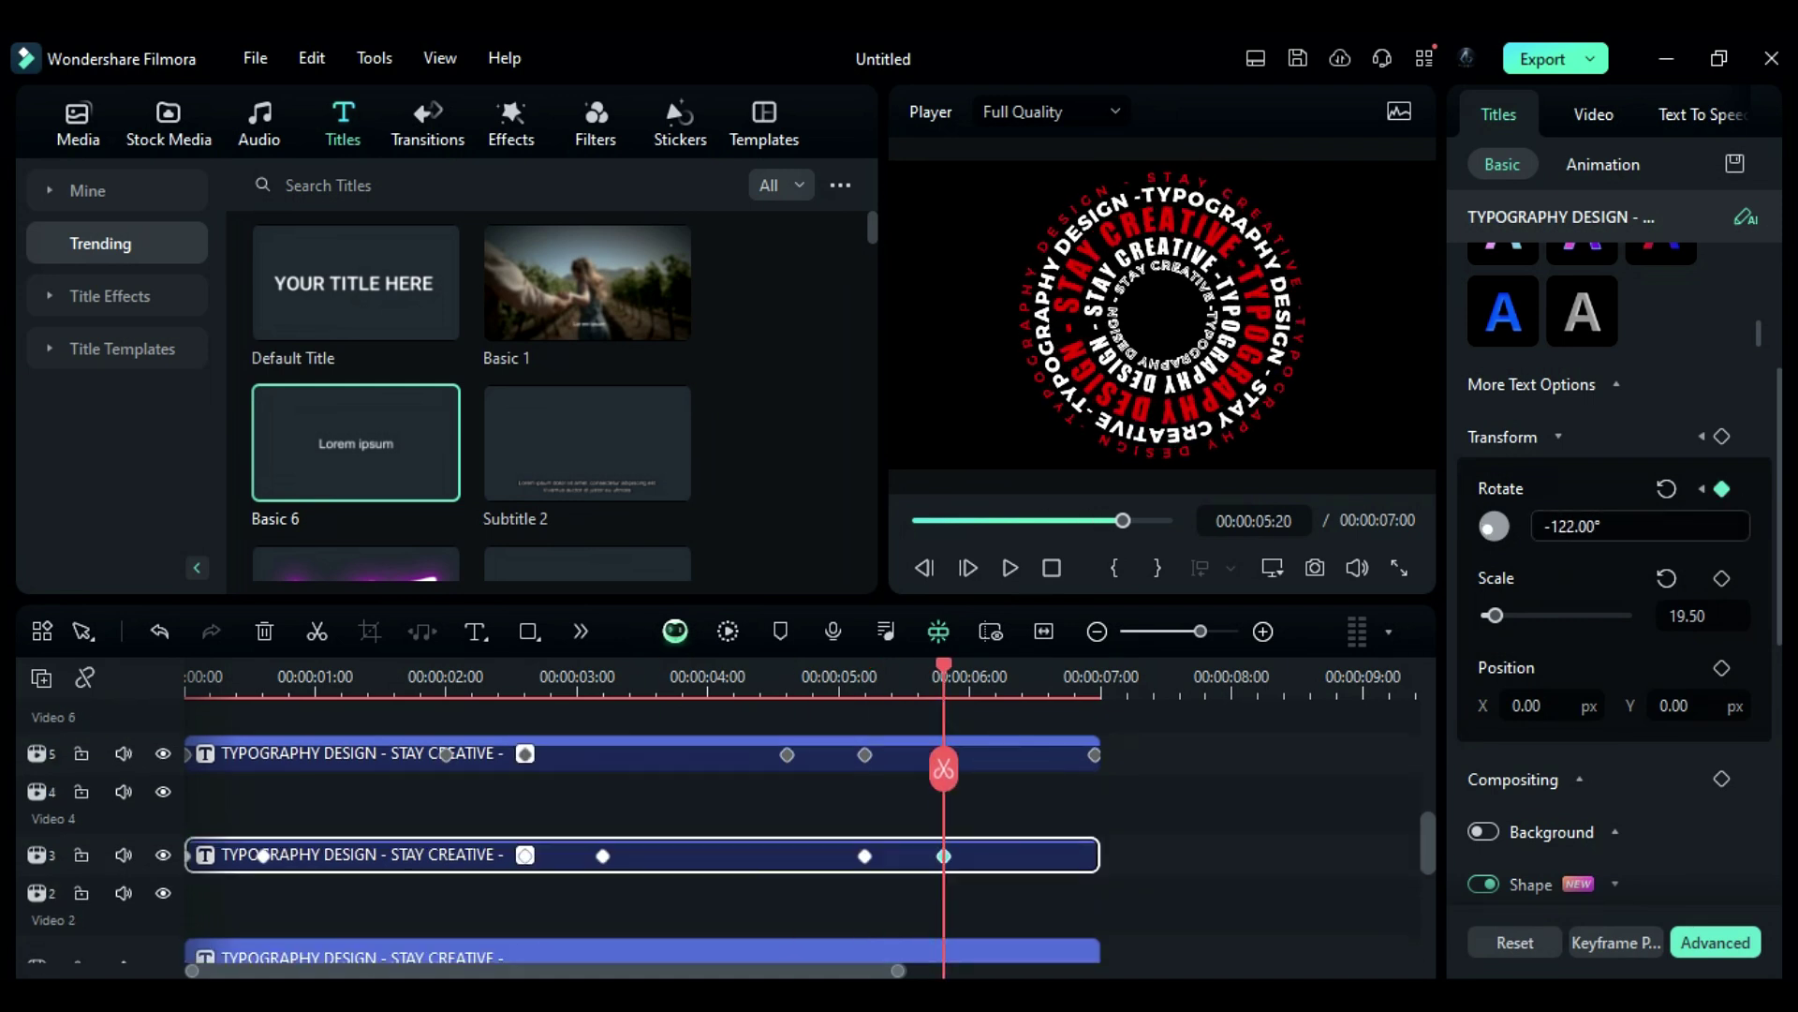
{"action": "left_click", "coordinate": [867, 698]}
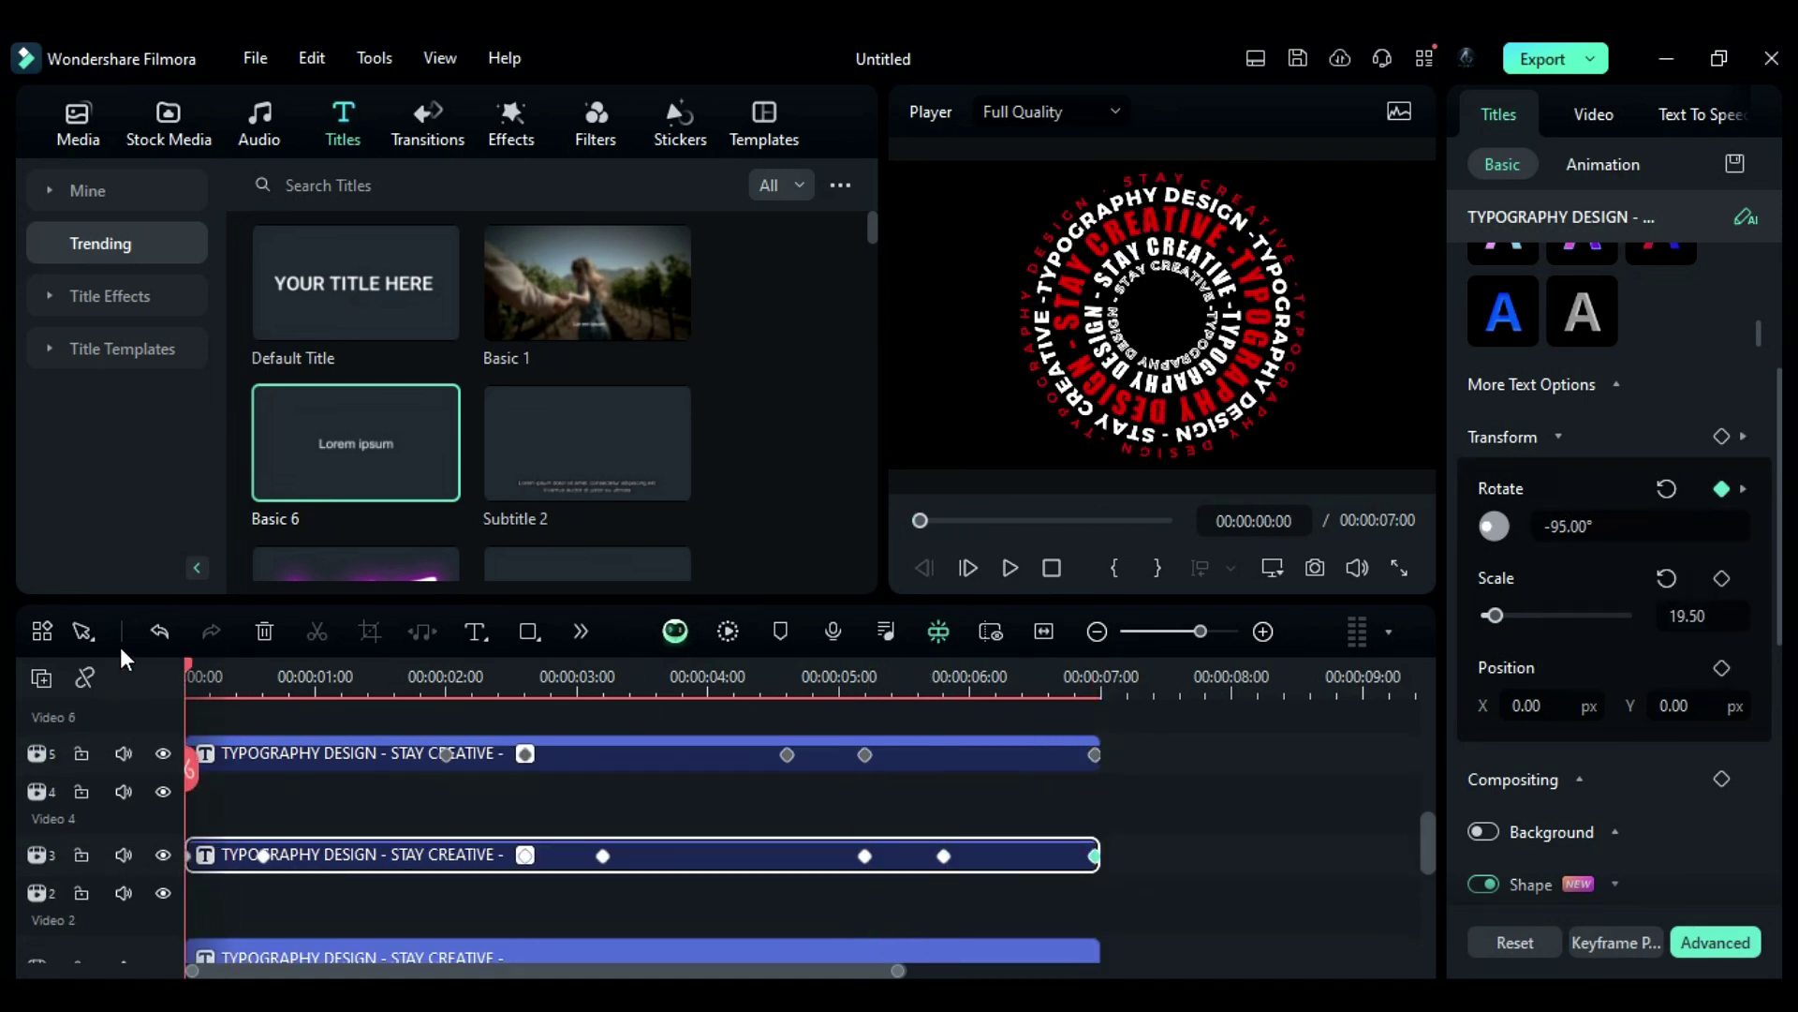
{"action": "scroll", "coordinate": [290, 785], "scroll_direction": "down", "scroll_amount": 1}
- Set the innermost Video 1 ring's ending rotation keyframe to about -71° near the clip end
{"action": "left_click", "coordinate": [290, 784]}
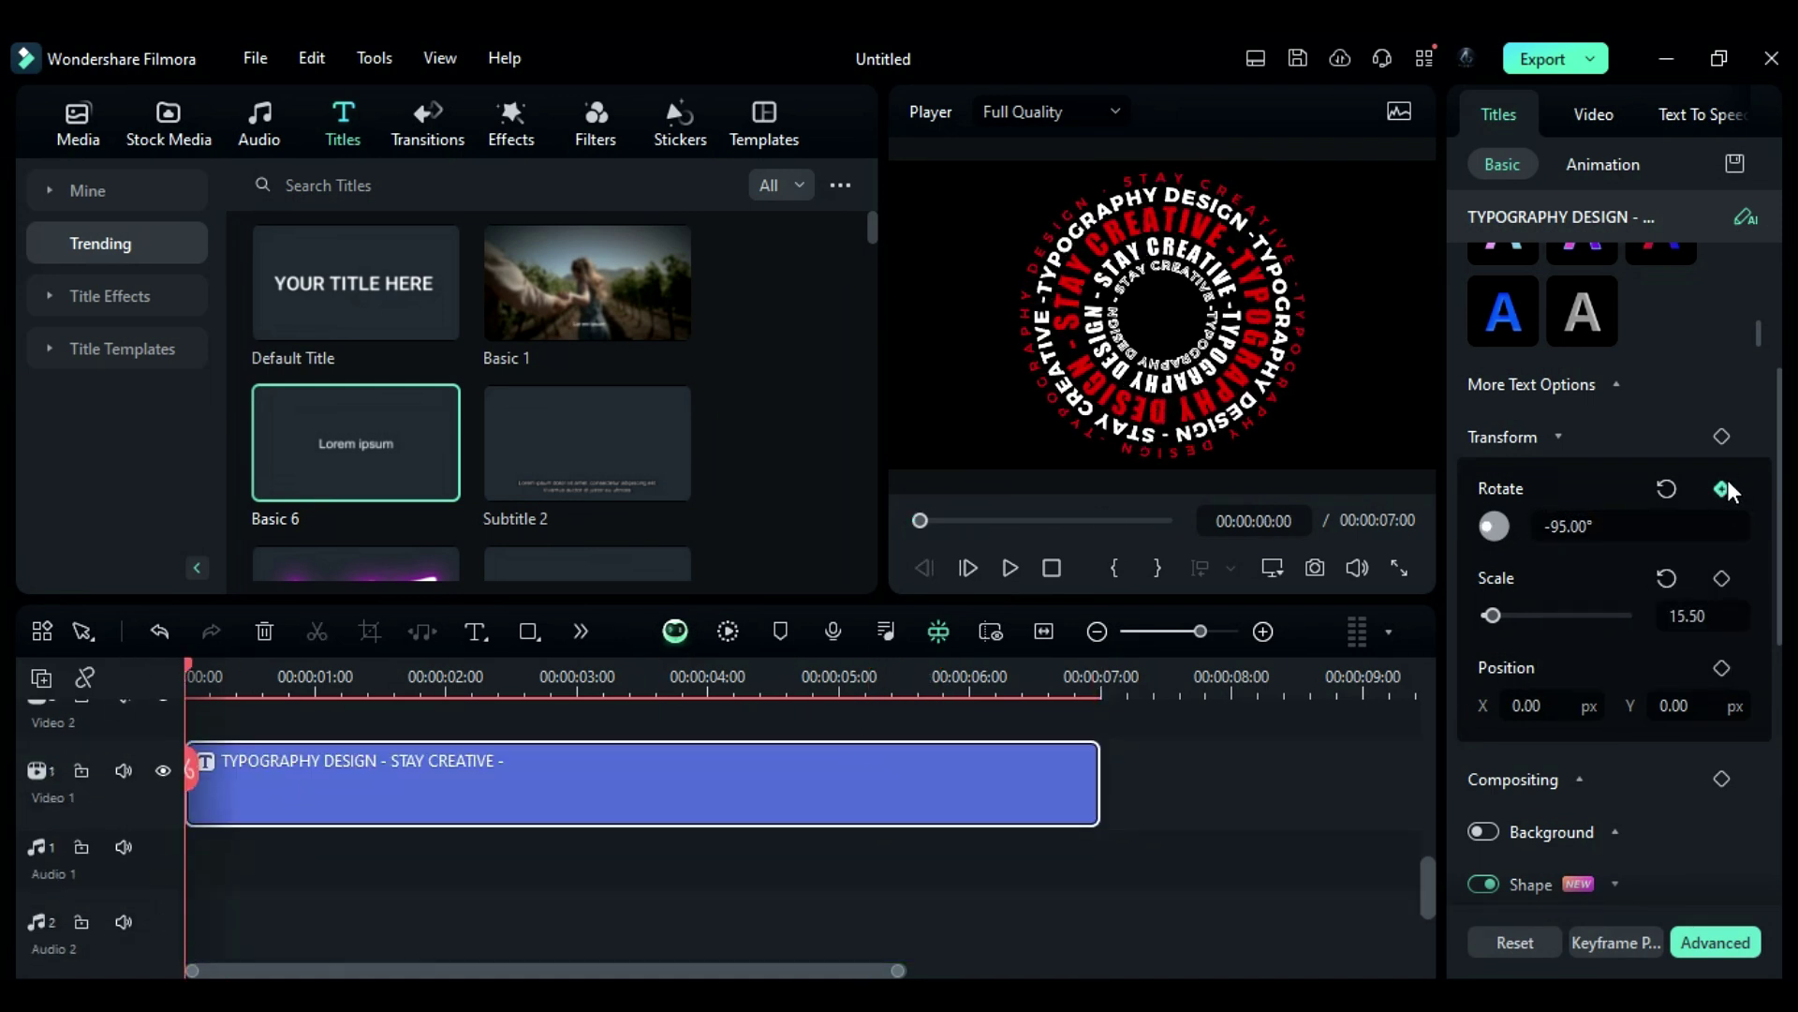
{"action": "left_click", "coordinate": [1095, 683]}
{"action": "left_click", "coordinate": [1593, 525]}
{"action": "type", "text": "-68"}
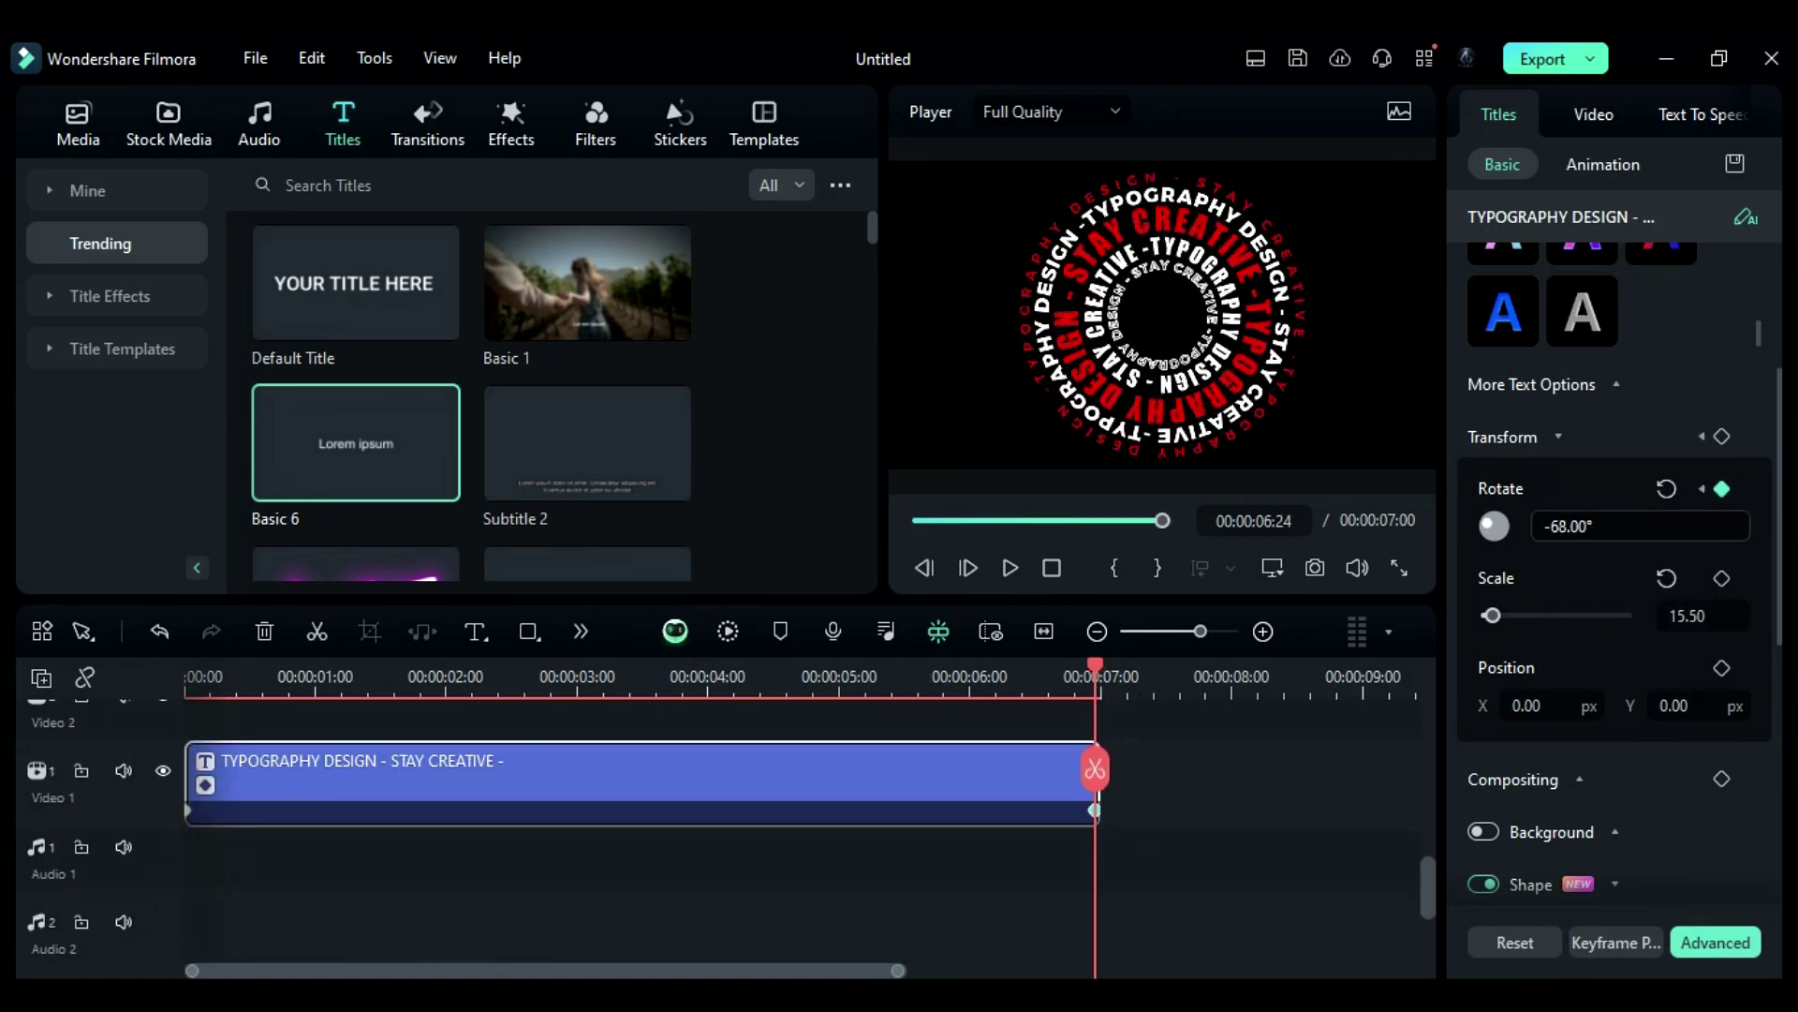
{"action": "left_click_drag", "start_coordinate": [1494, 526], "coordinate": [1494, 526]}
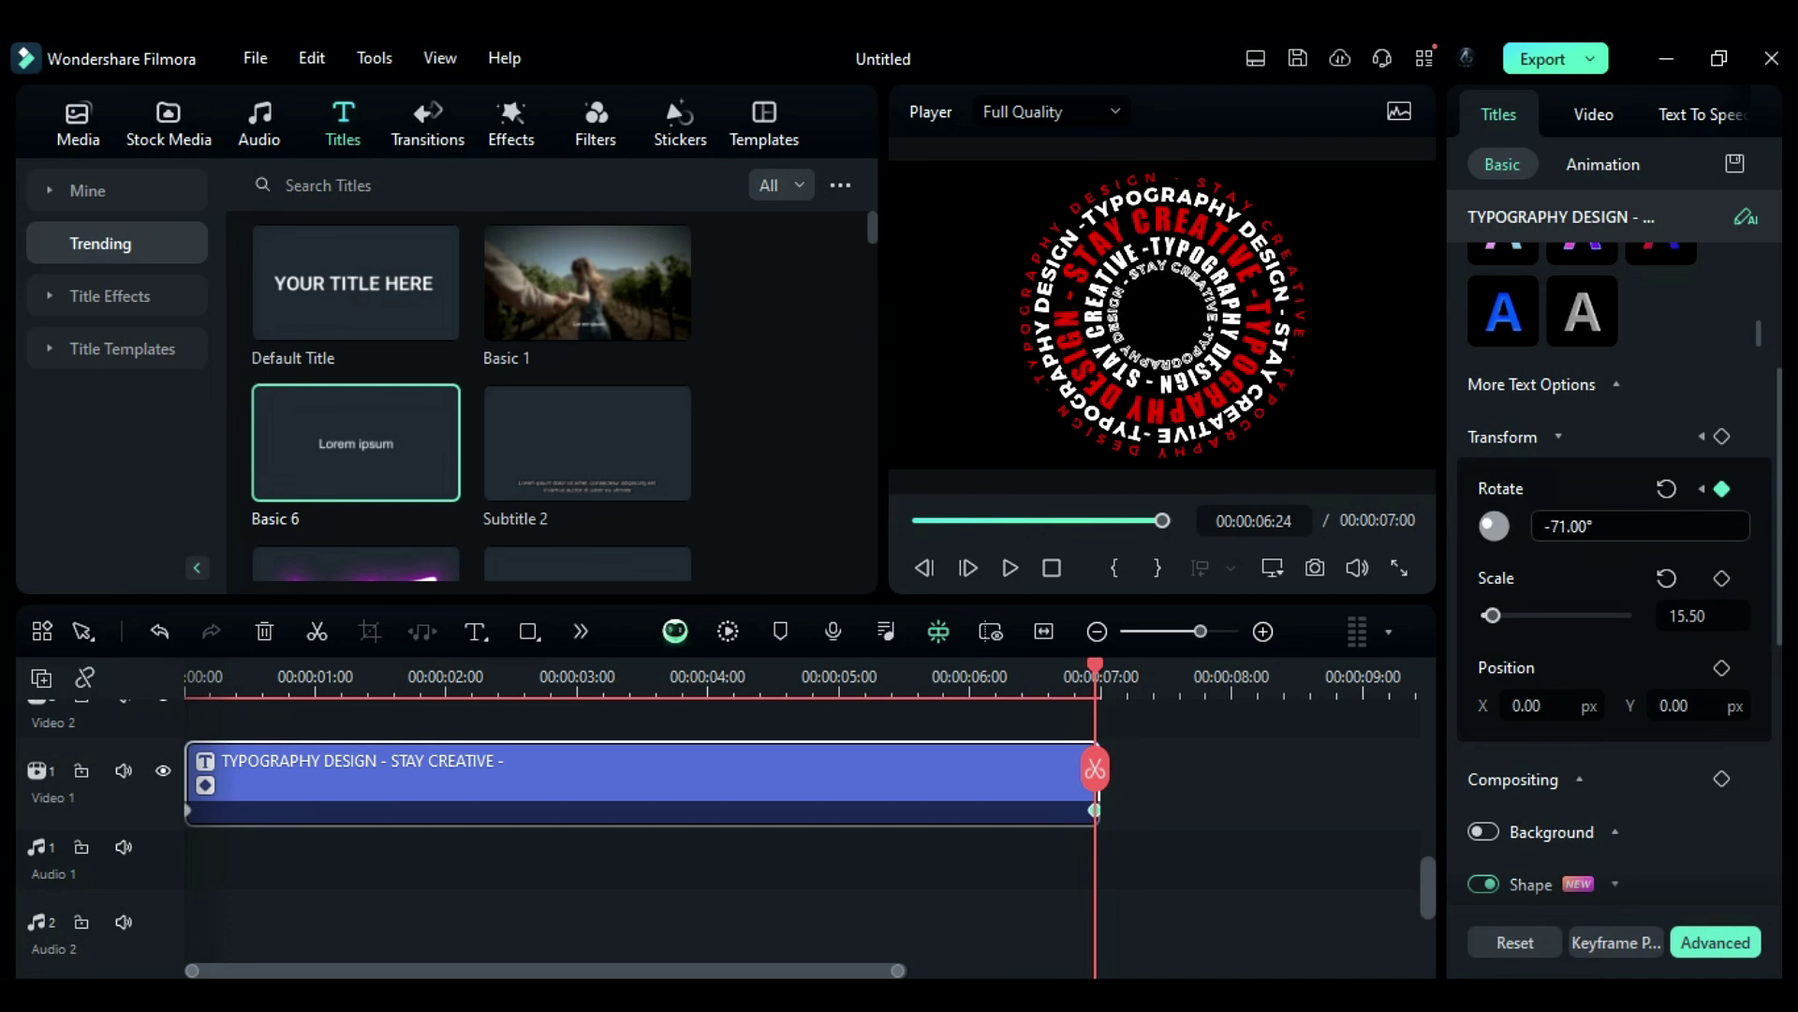
{"action": "scroll", "coordinate": [532, 864], "scroll_direction": "up", "scroll_amount": 5}
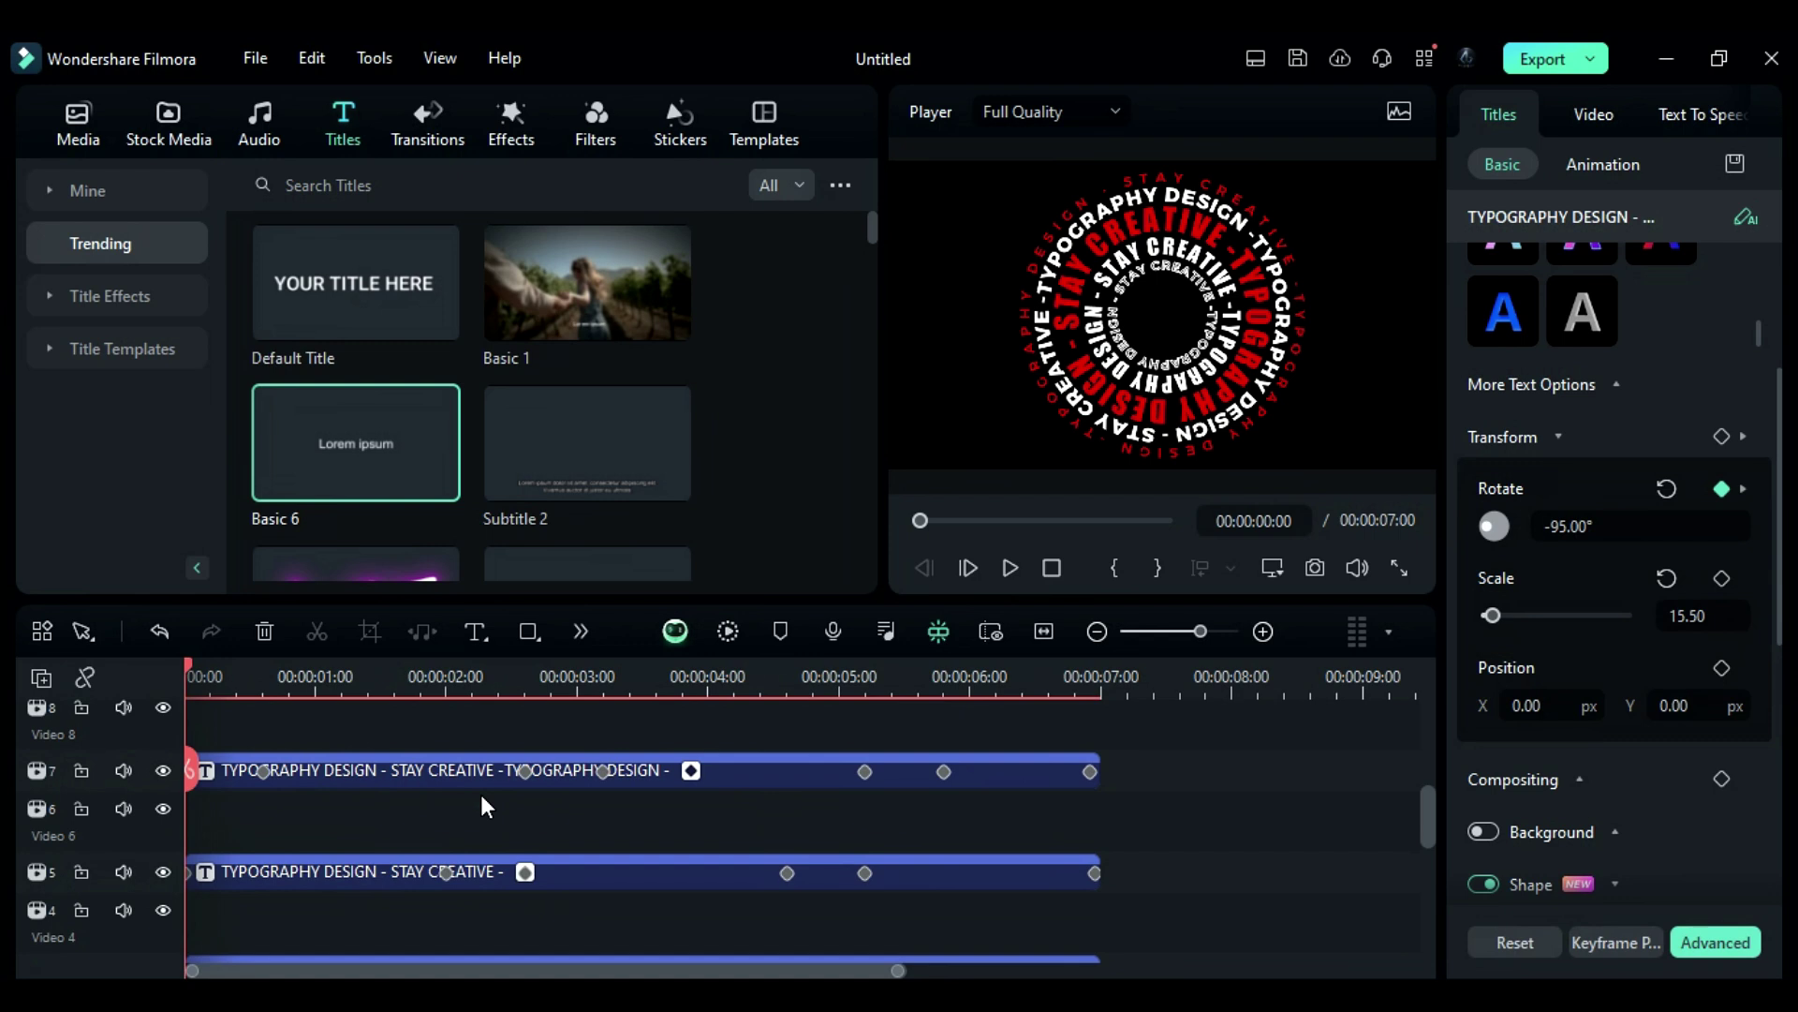
{"action": "scroll", "coordinate": [480, 794], "scroll_direction": "up", "scroll_amount": 2}
{"action": "scroll", "coordinate": [480, 790], "scroll_direction": "up", "scroll_amount": 8}
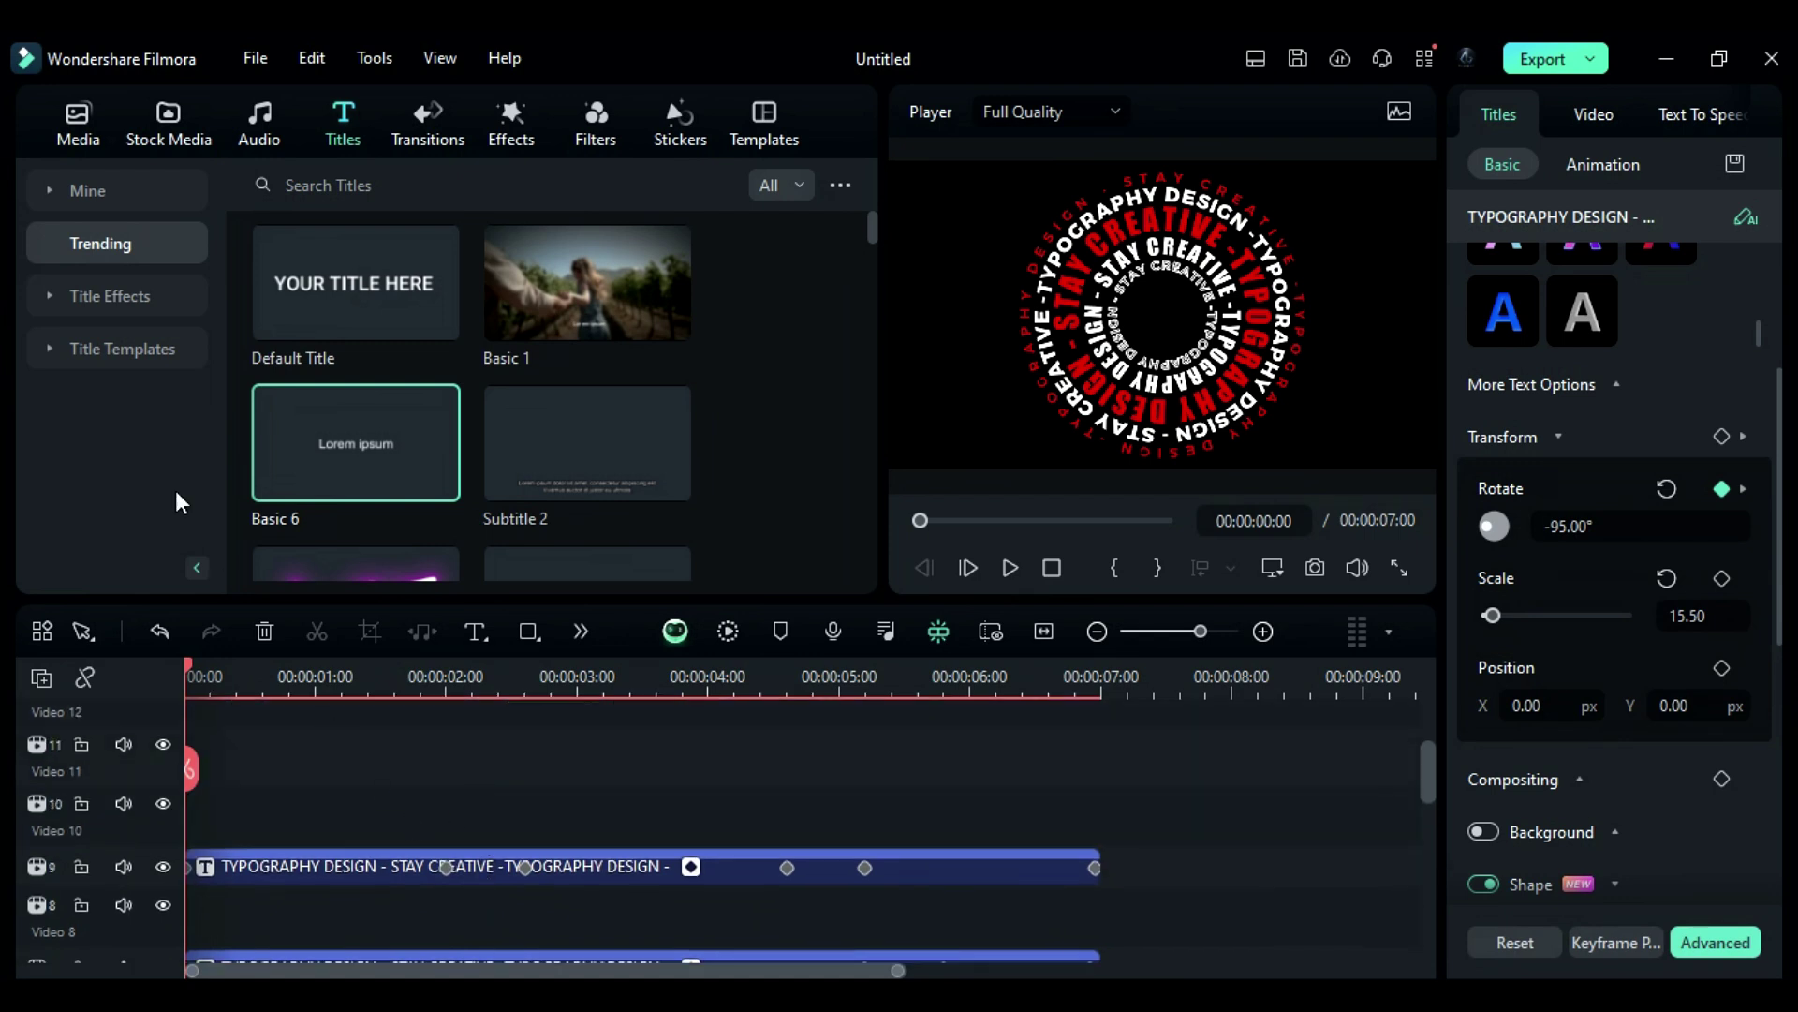
- Place a Black solid colour clip from Stock Media on Video 10 and stretch it to 00:00:07:00
{"action": "left_click", "coordinate": [204, 143]}
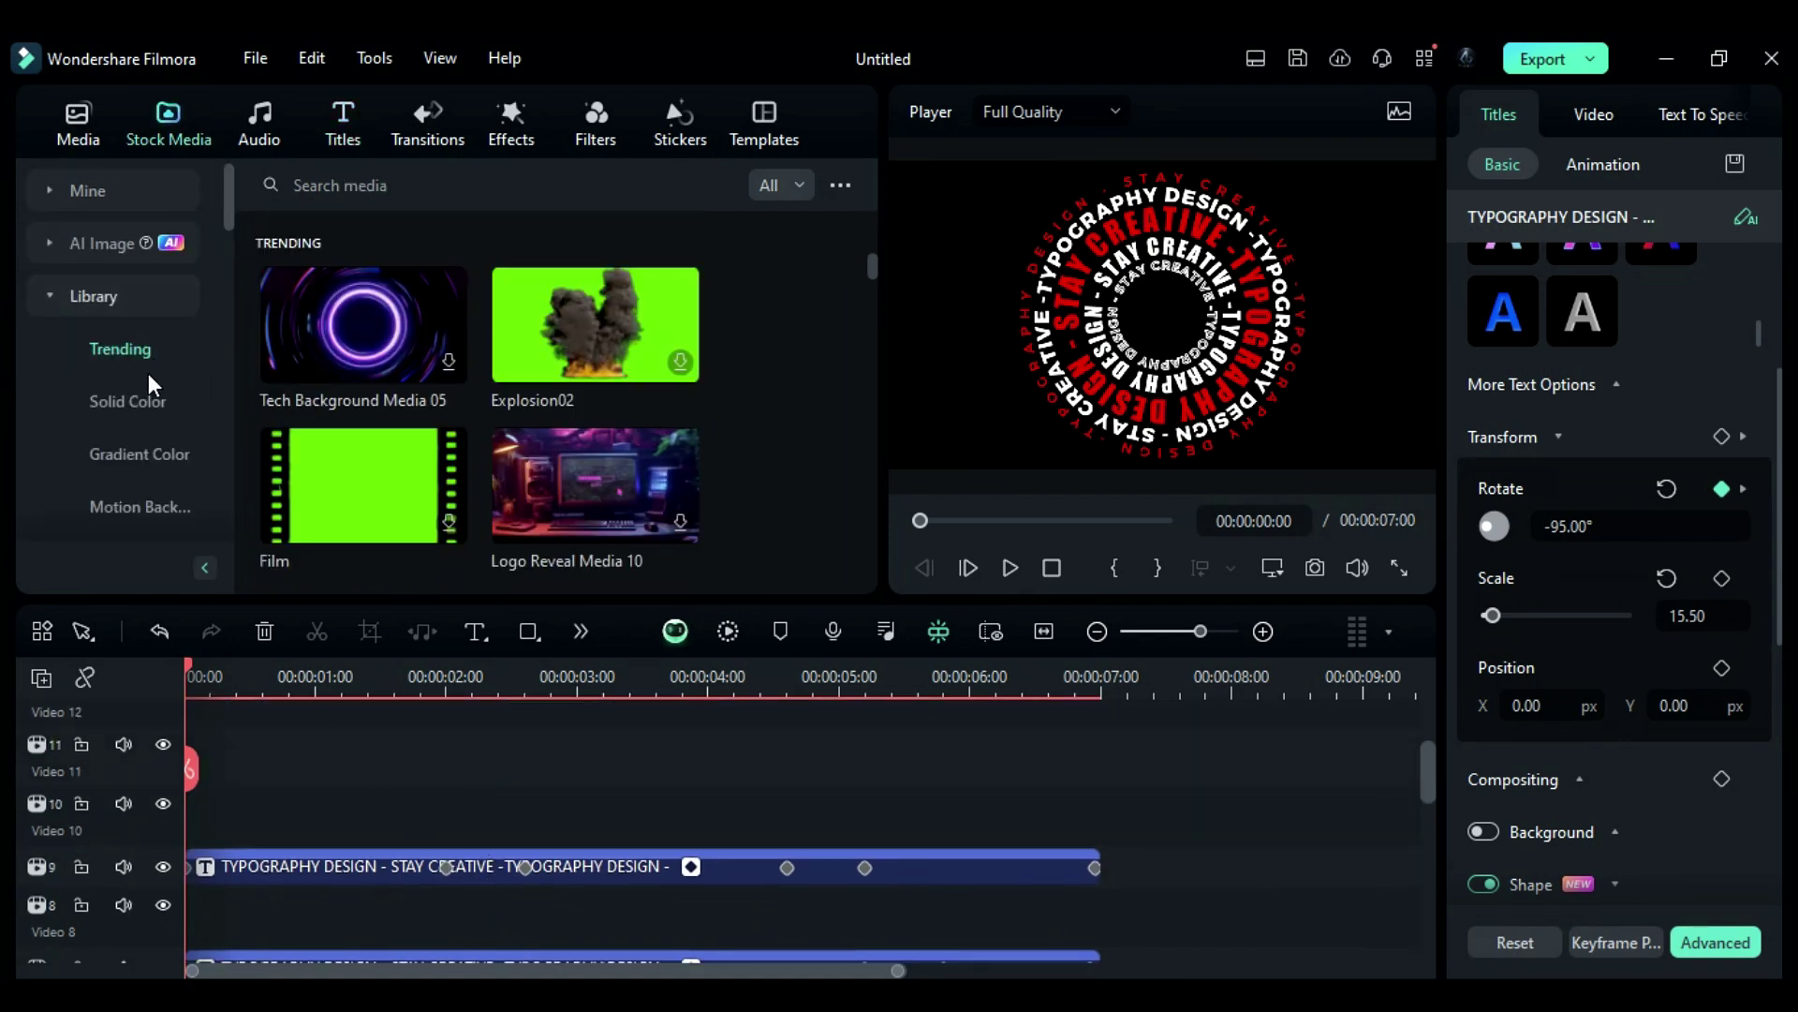
{"action": "left_click", "coordinate": [131, 402]}
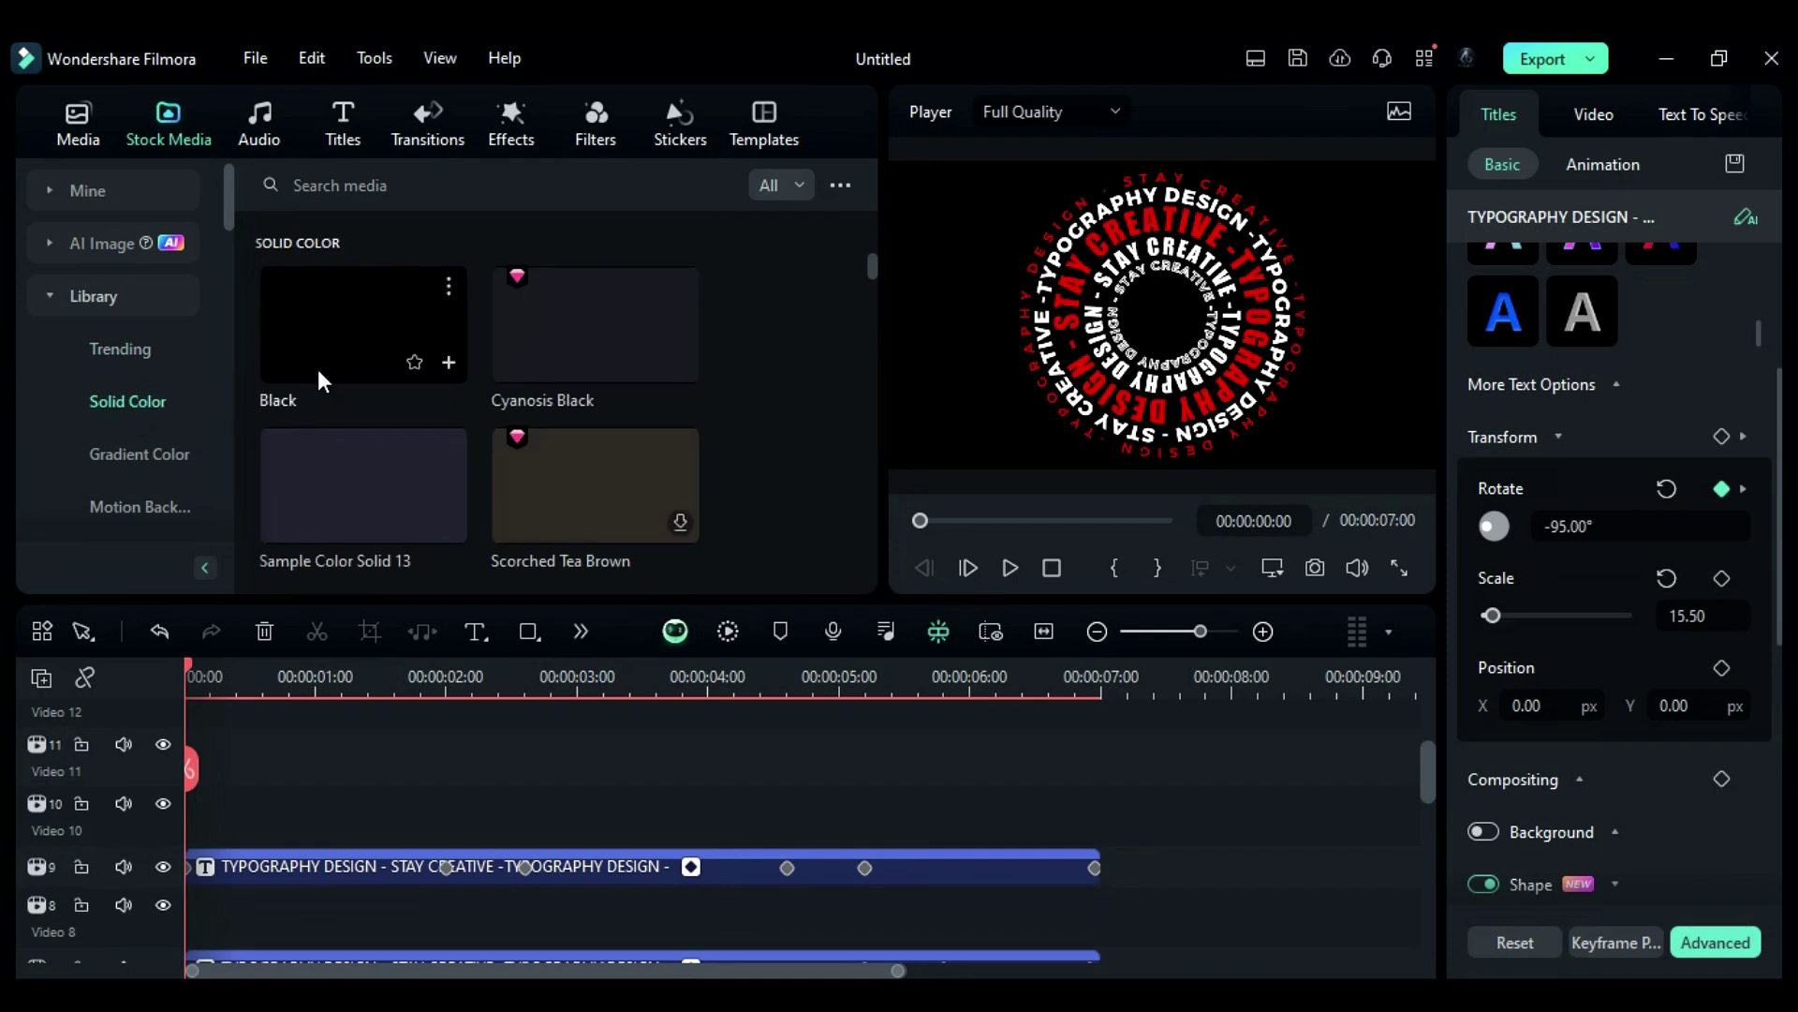
{"action": "left_click_drag", "start_coordinate": [317, 369], "coordinate": [669, 772]}
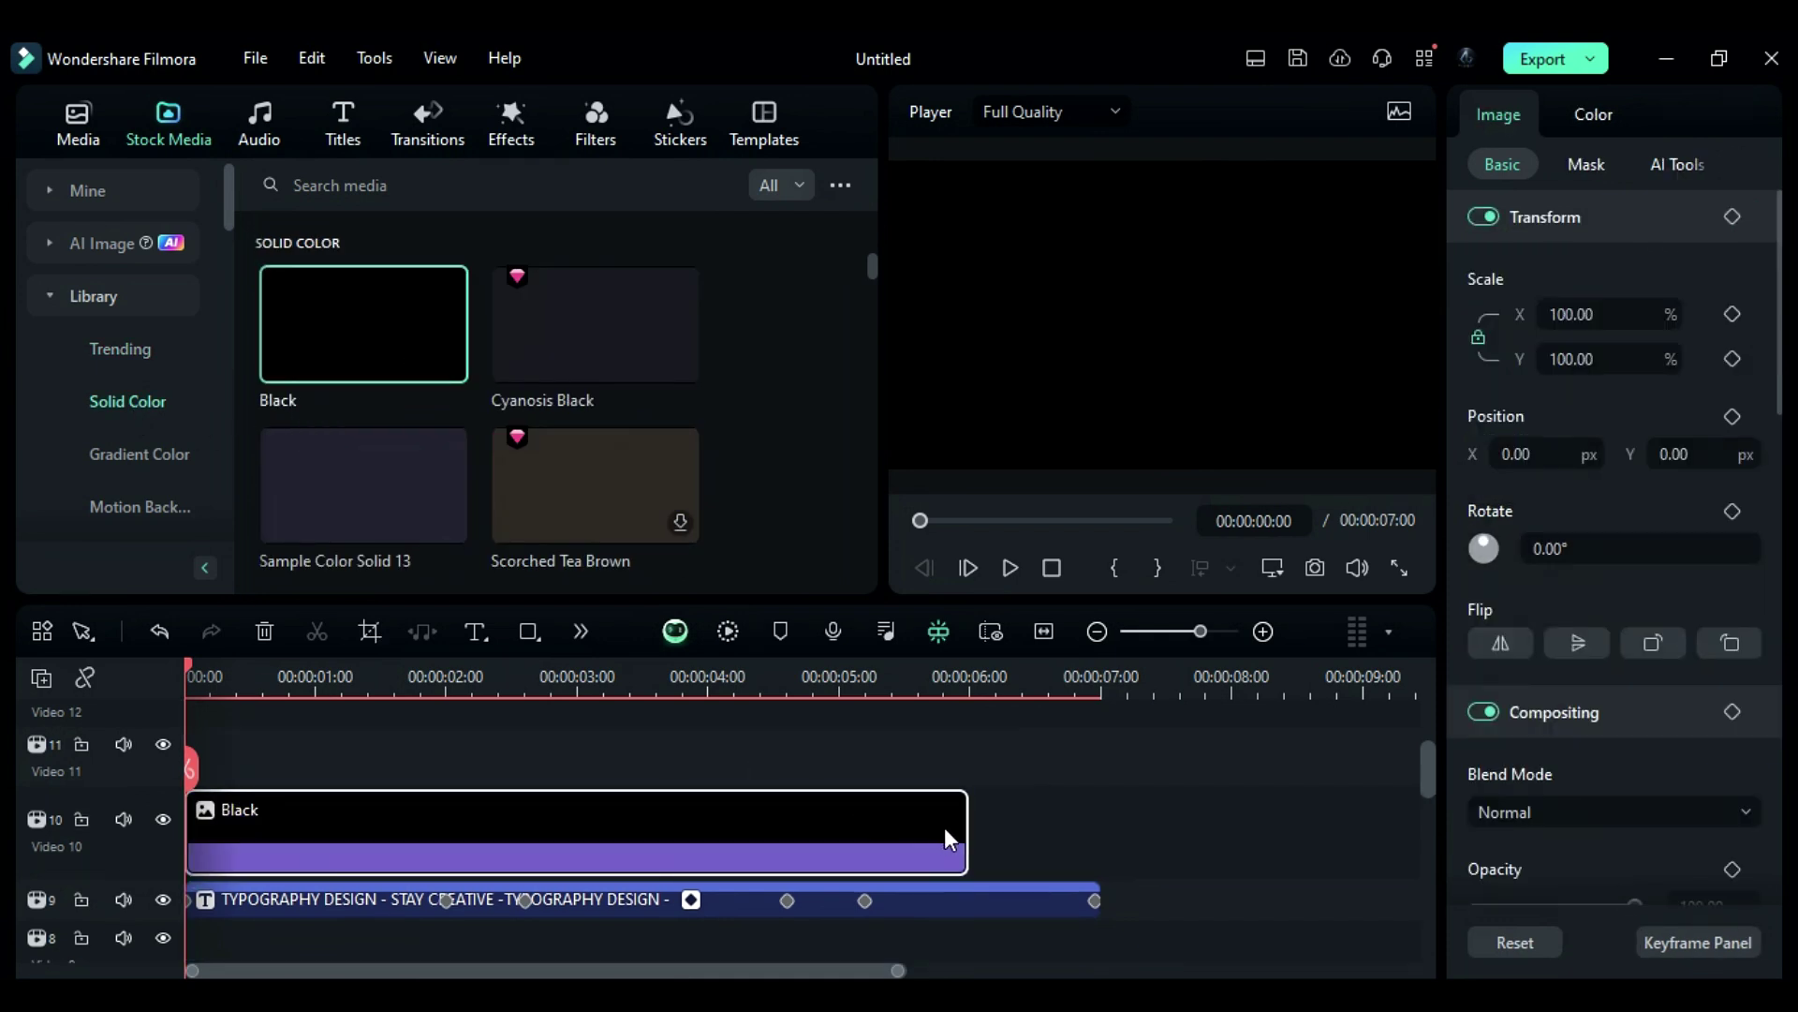
{"action": "left_click_drag", "start_coordinate": [959, 823], "coordinate": [1098, 823]}
{"action": "scroll", "coordinate": [808, 830], "scroll_direction": "down", "scroll_amount": 2}
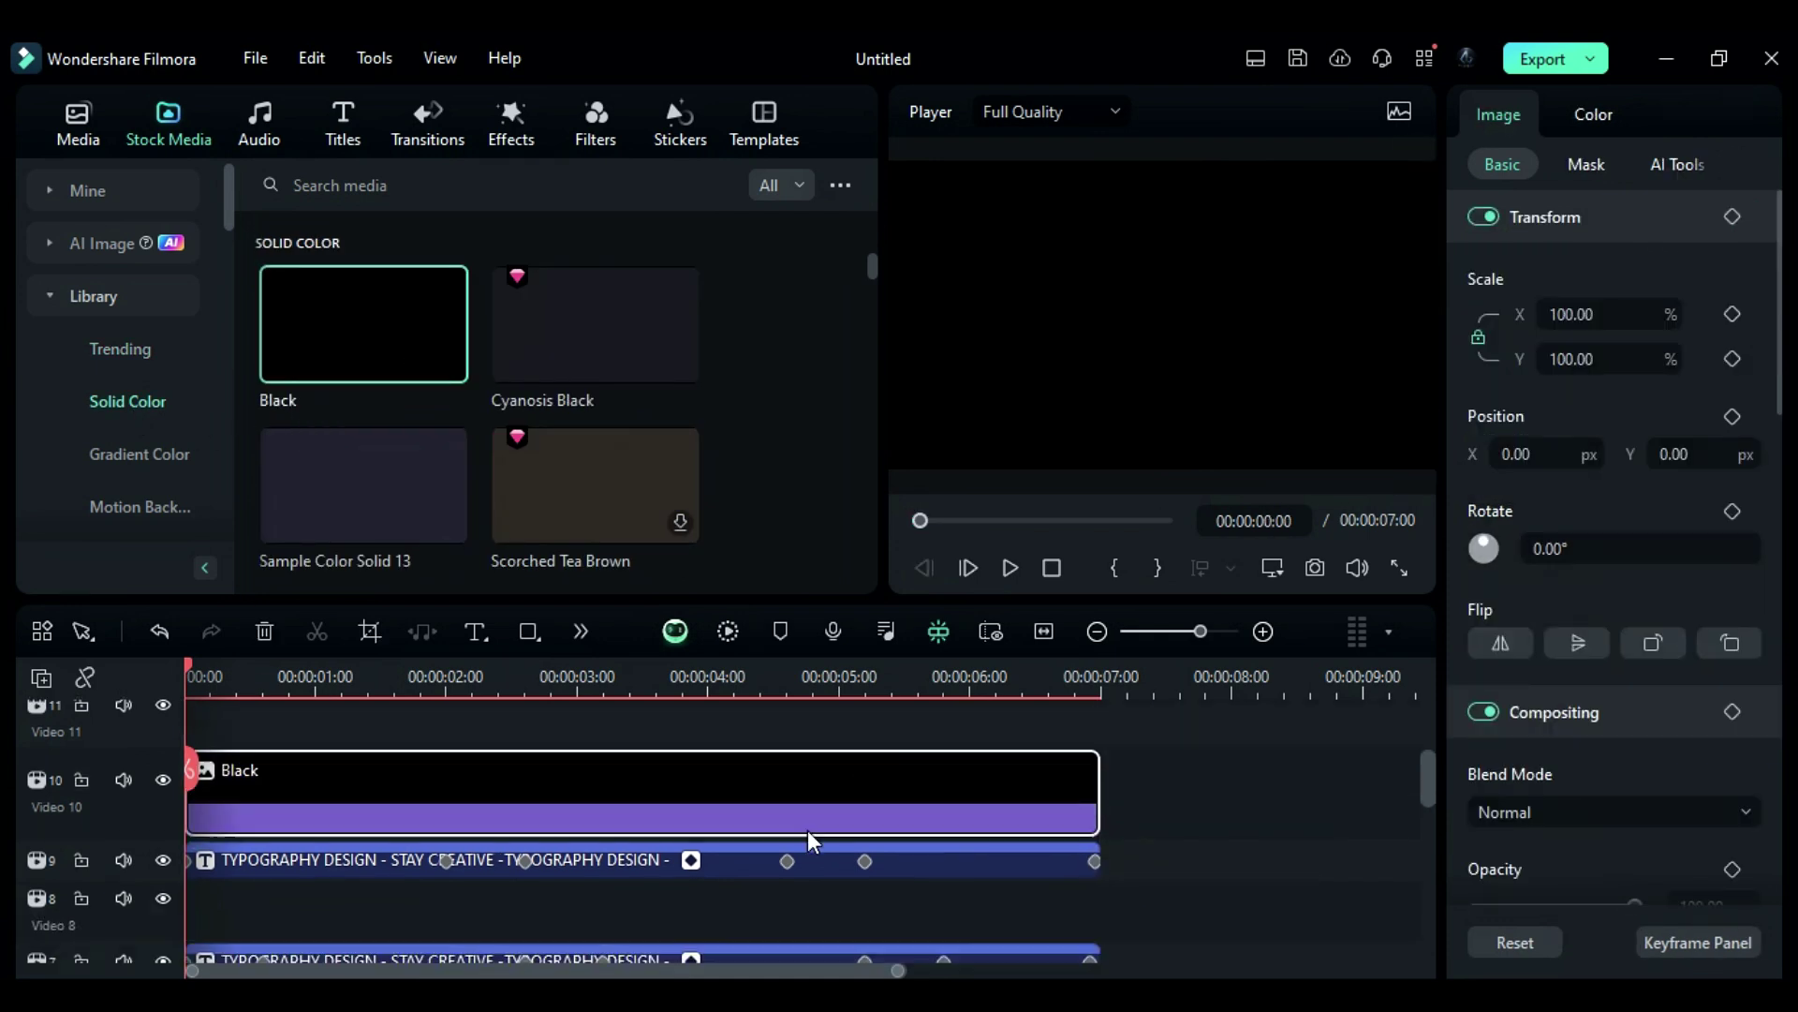
- Give the Black layer an inverted ellipse mask with 50% height
{"action": "left_click", "coordinate": [1592, 161]}
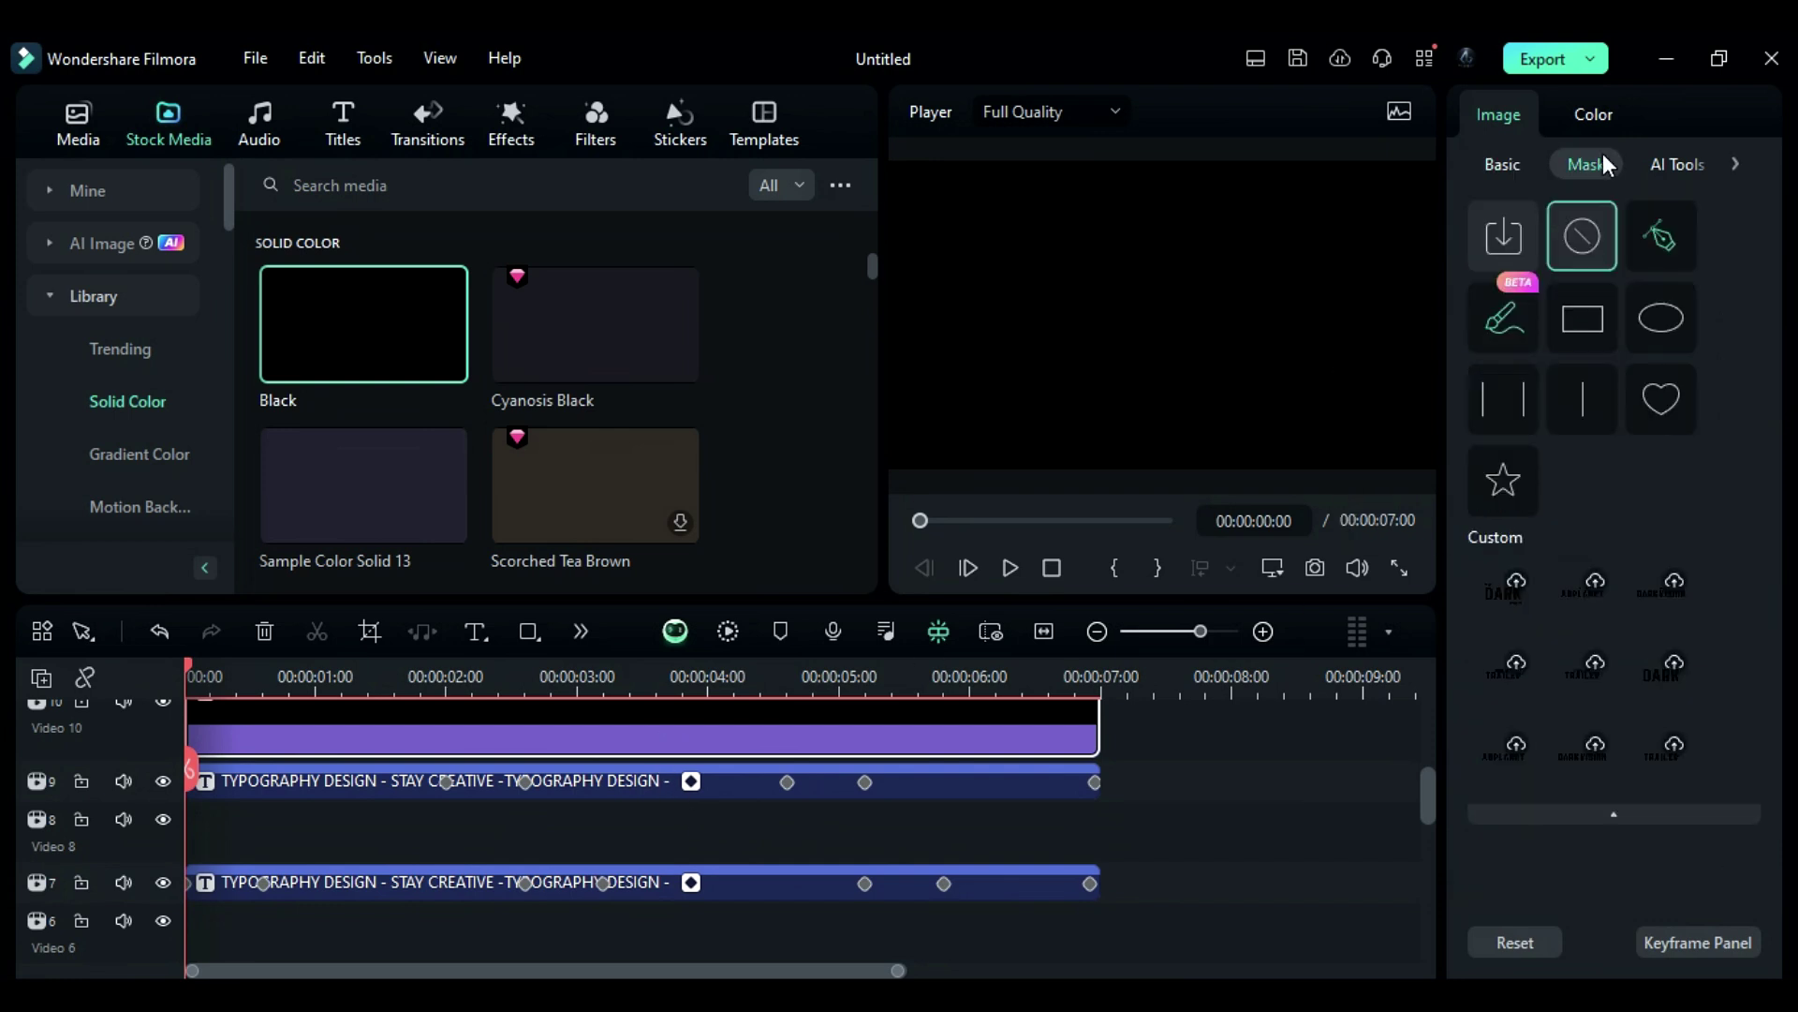
{"action": "left_click", "coordinate": [1660, 319]}
{"action": "scroll", "coordinate": [1700, 609], "scroll_direction": "down", "scroll_amount": 5}
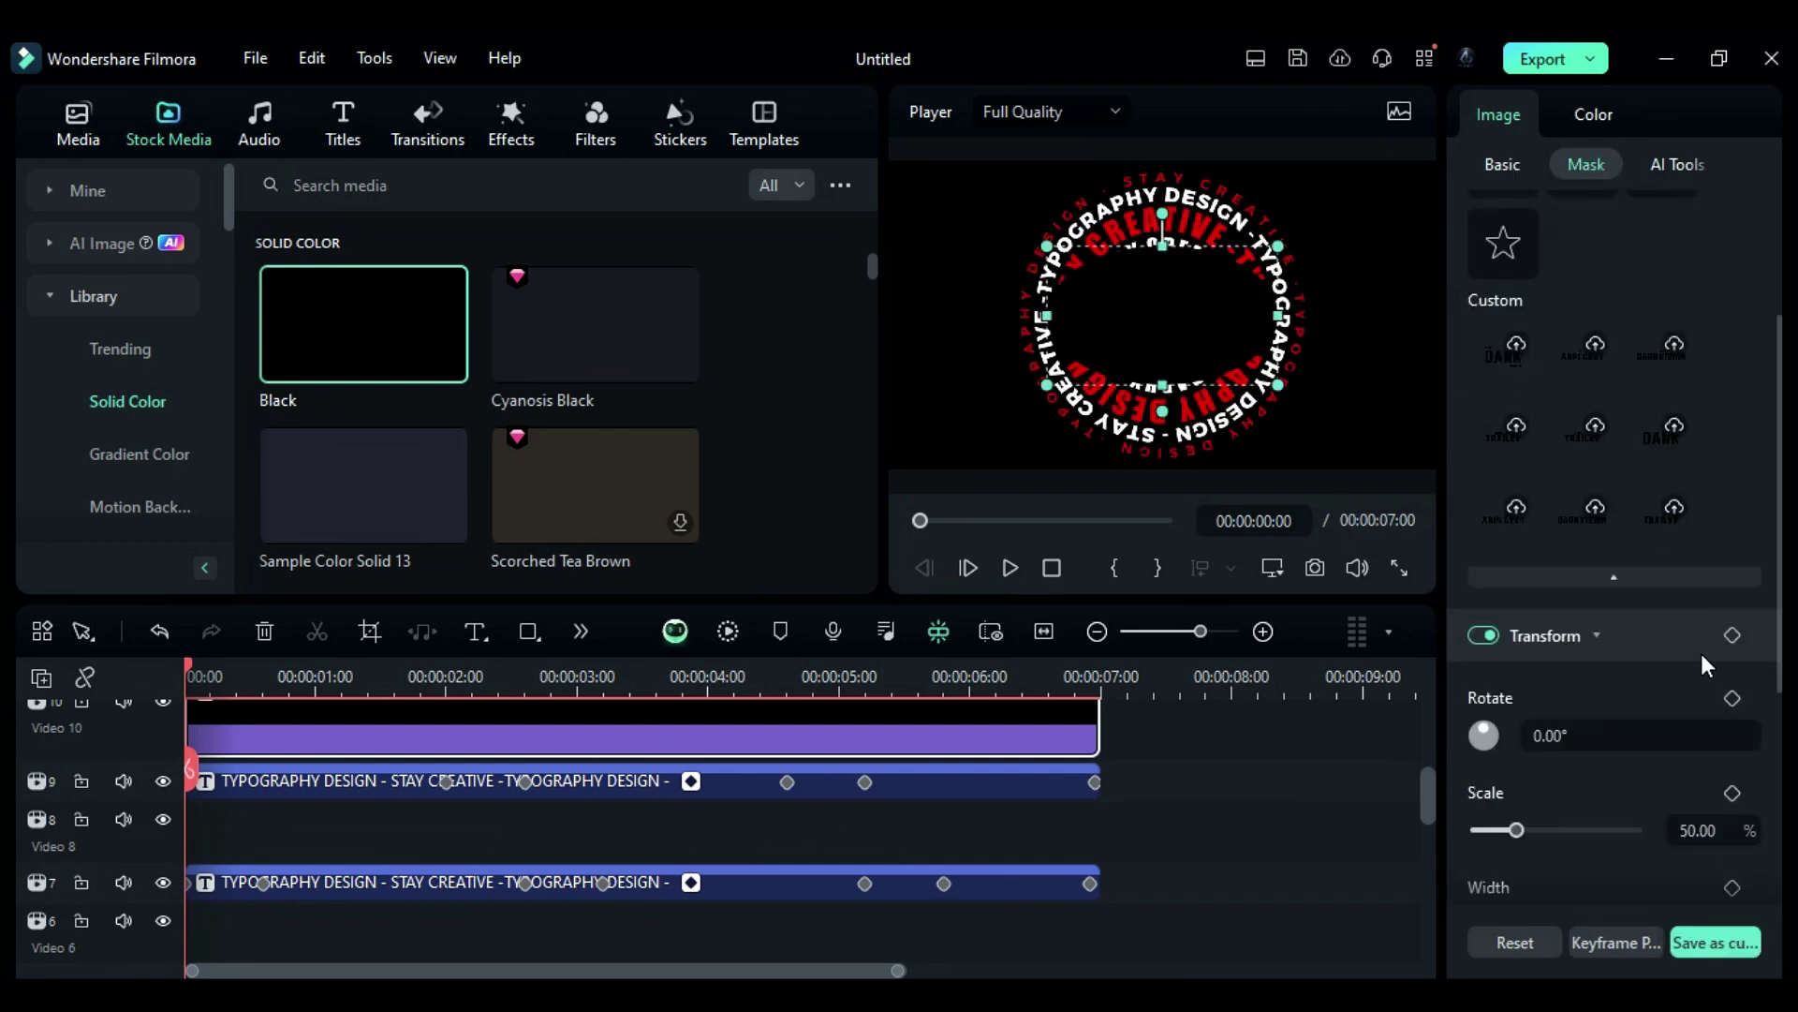
{"action": "left_click", "coordinate": [1708, 866]}
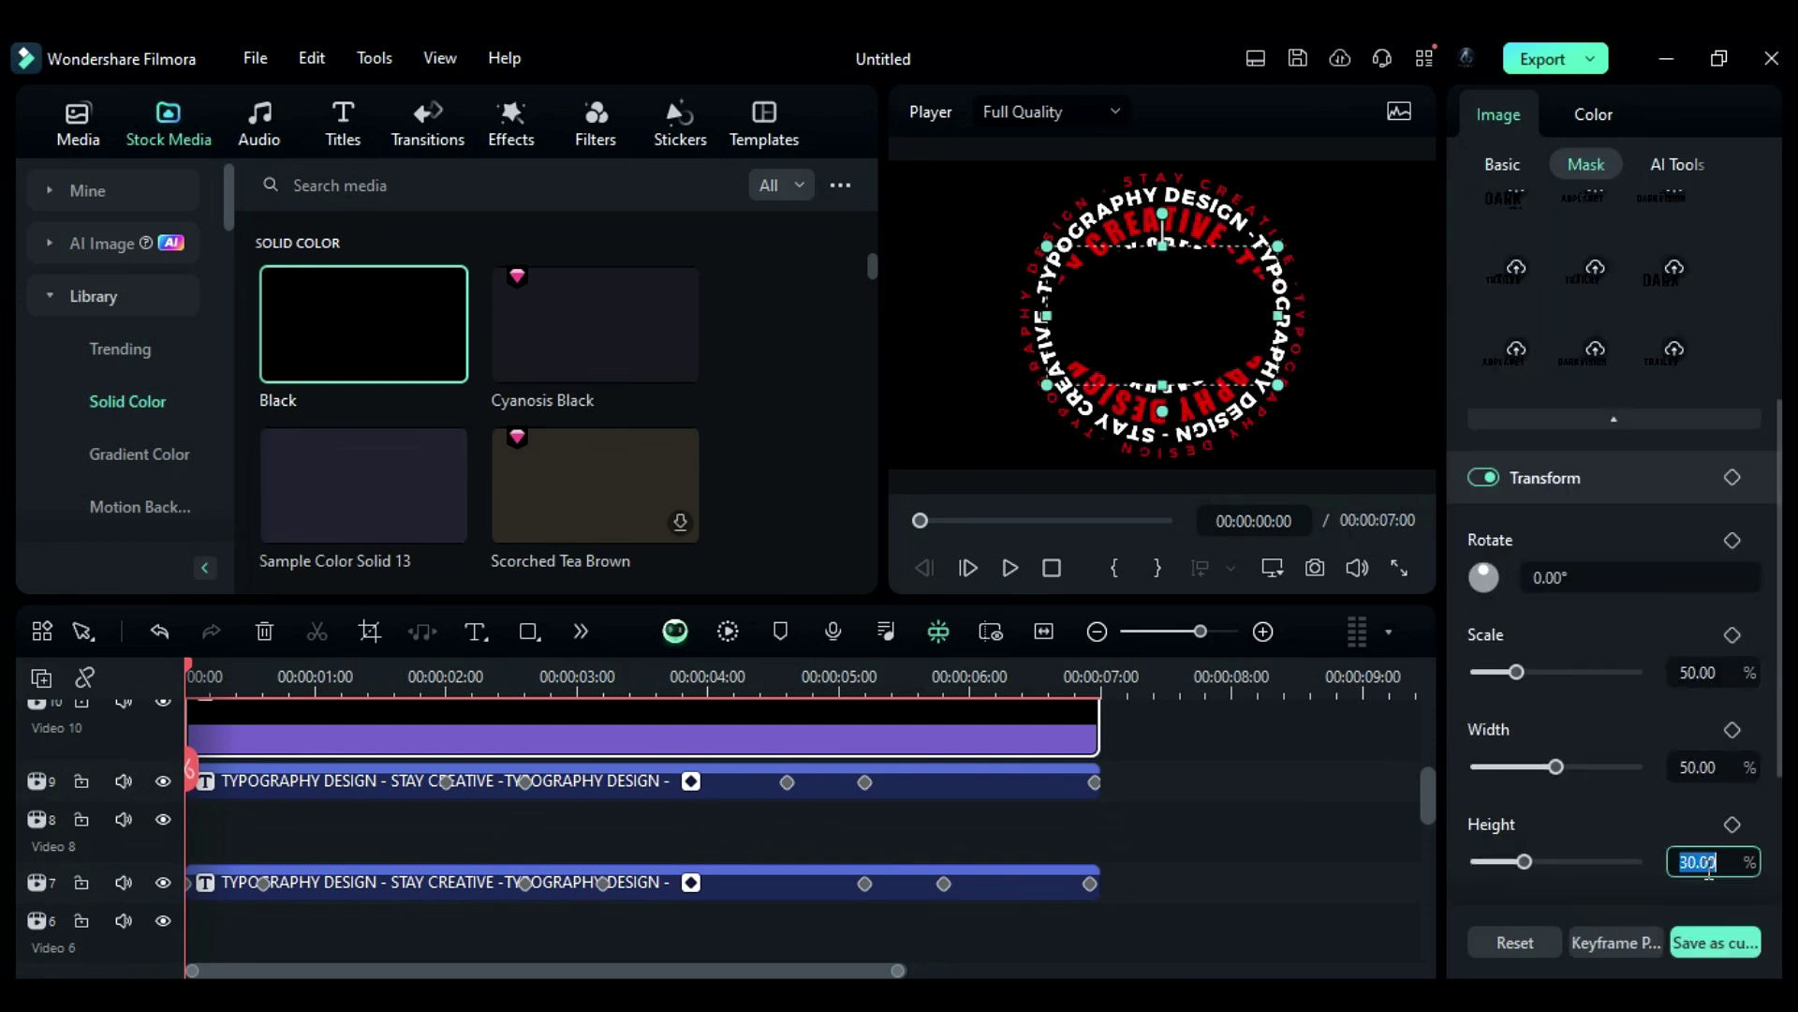
{"action": "type", "text": "50"}
{"action": "key", "text": "Return"}
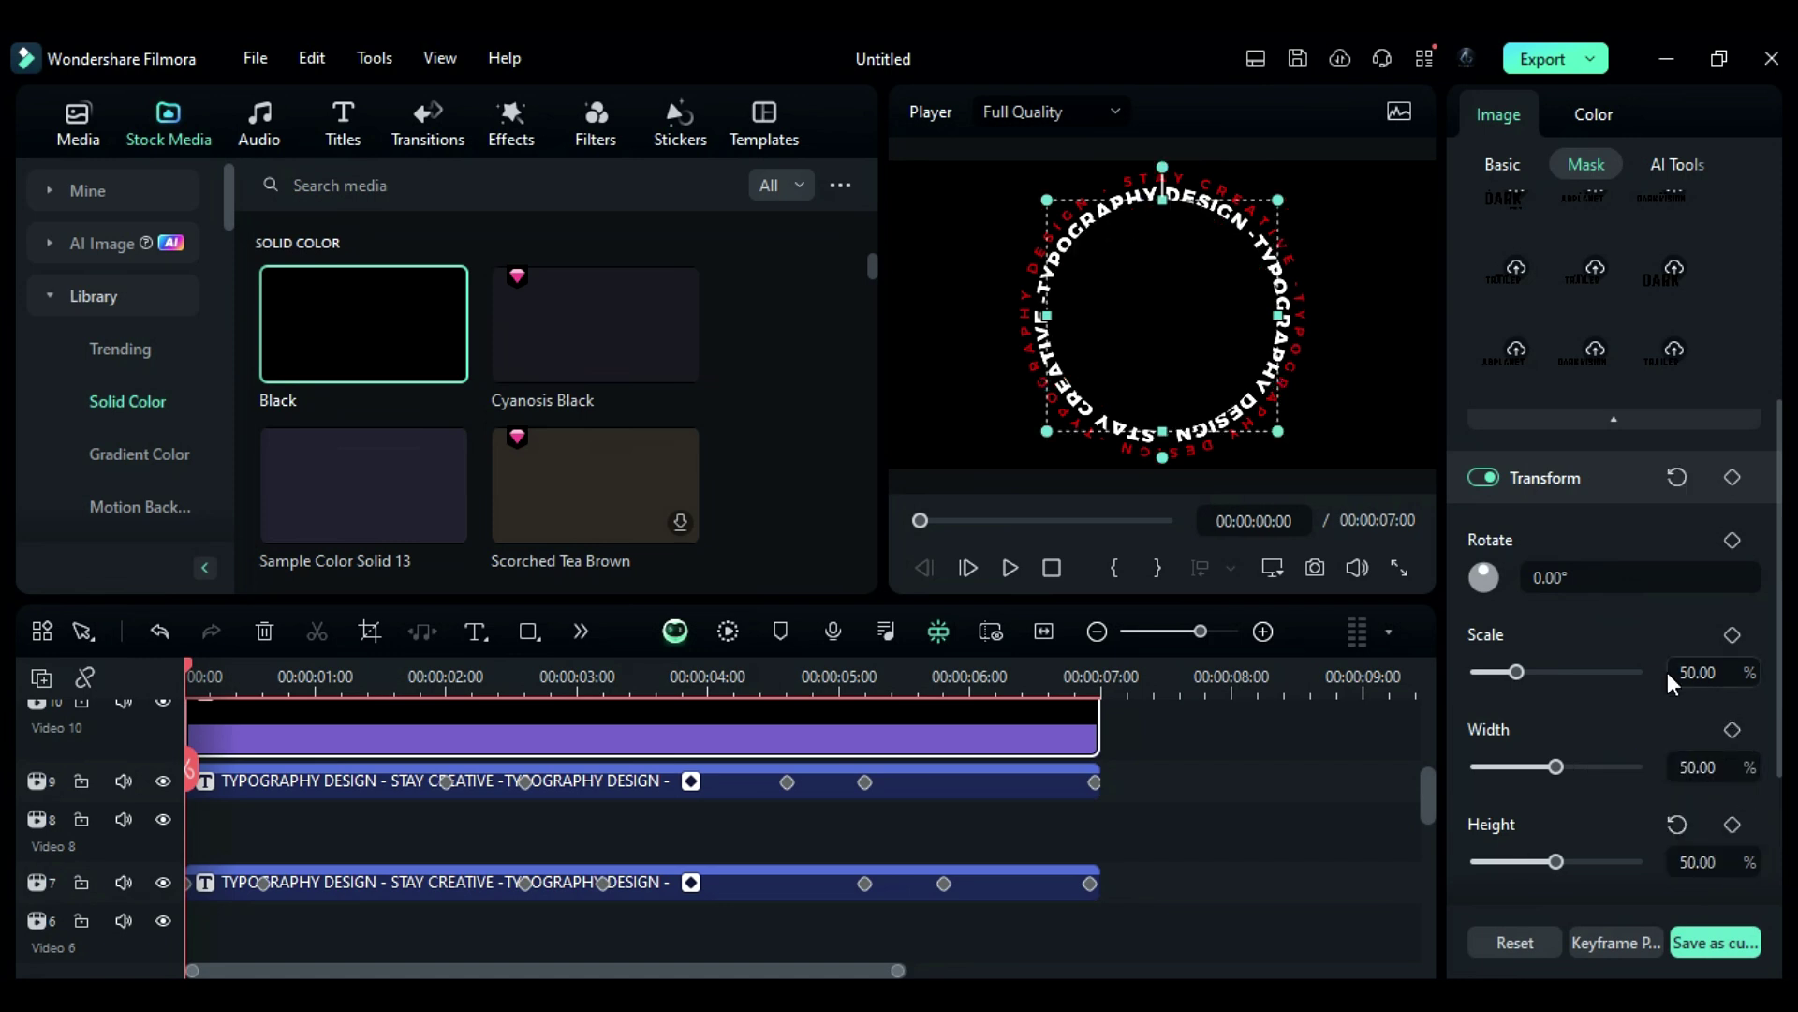
{"action": "scroll", "coordinate": [1667, 671], "scroll_direction": "down", "scroll_amount": 3}
{"action": "left_click", "coordinate": [1742, 872]}
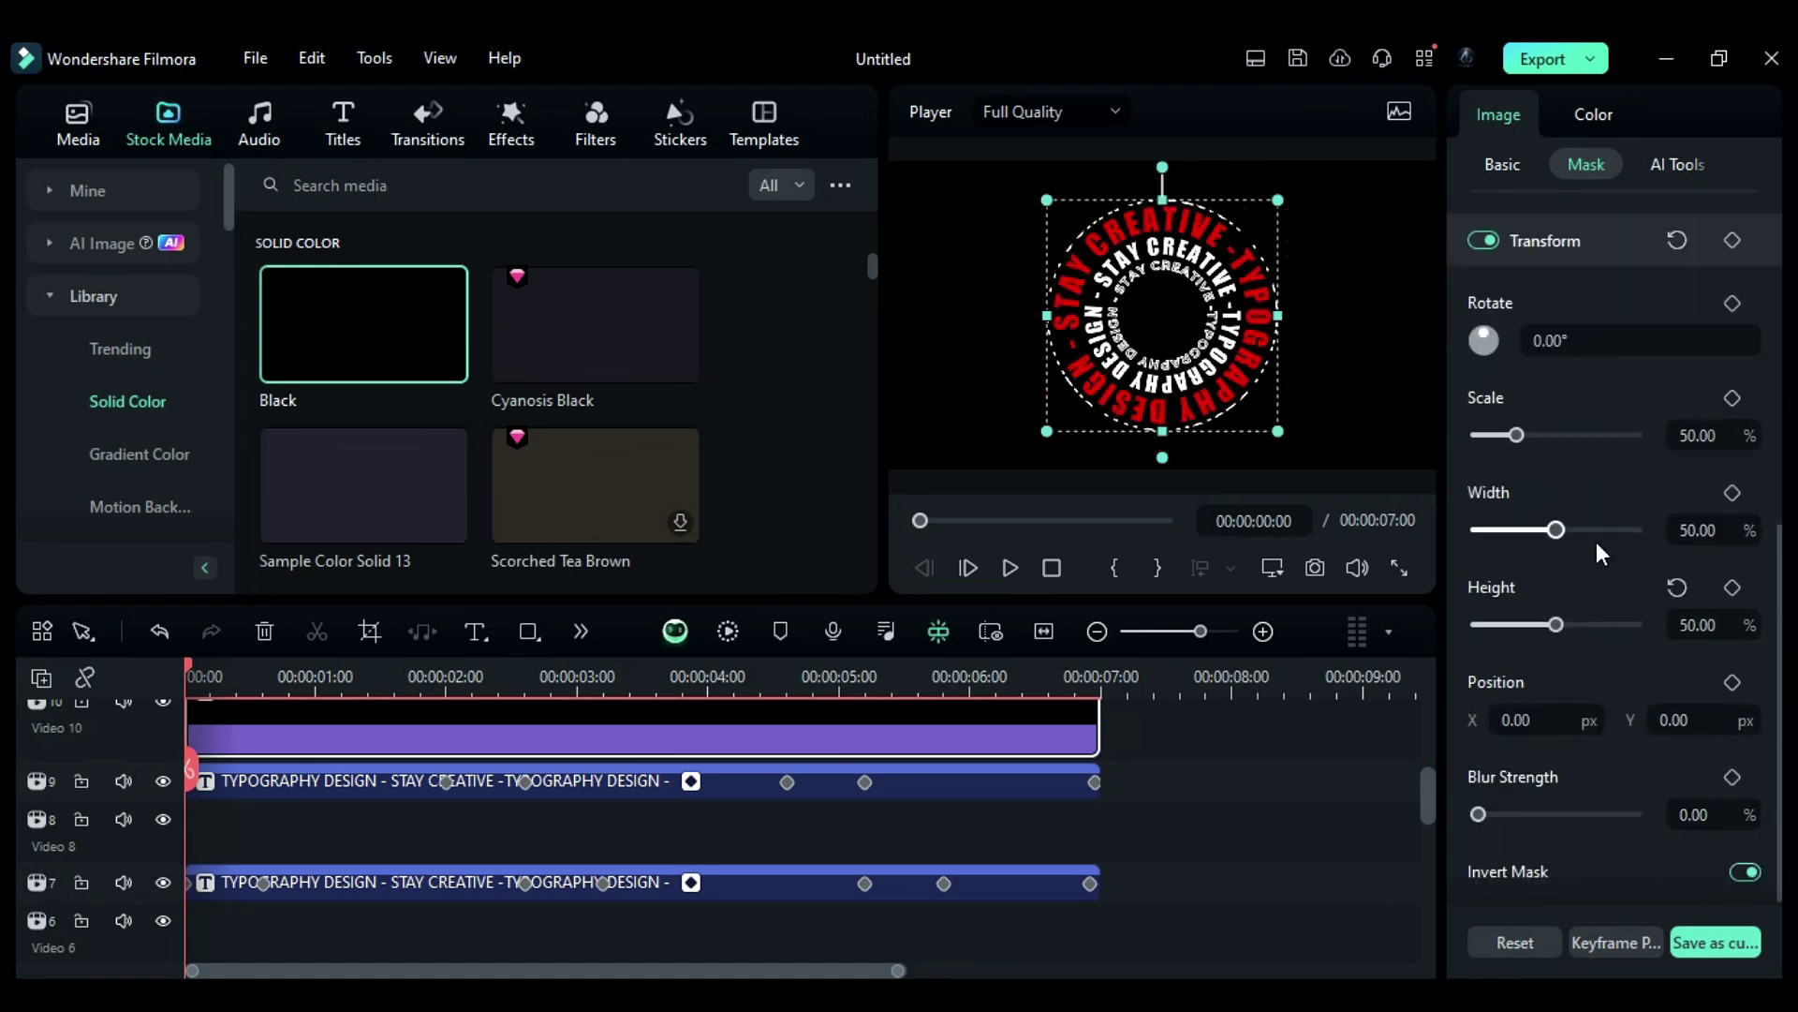
- Set the mask to scale 59 with blur strength 17, and copy the clip onto Video 8
{"action": "left_click_drag", "start_coordinate": [1519, 446], "coordinate": [1527, 442]}
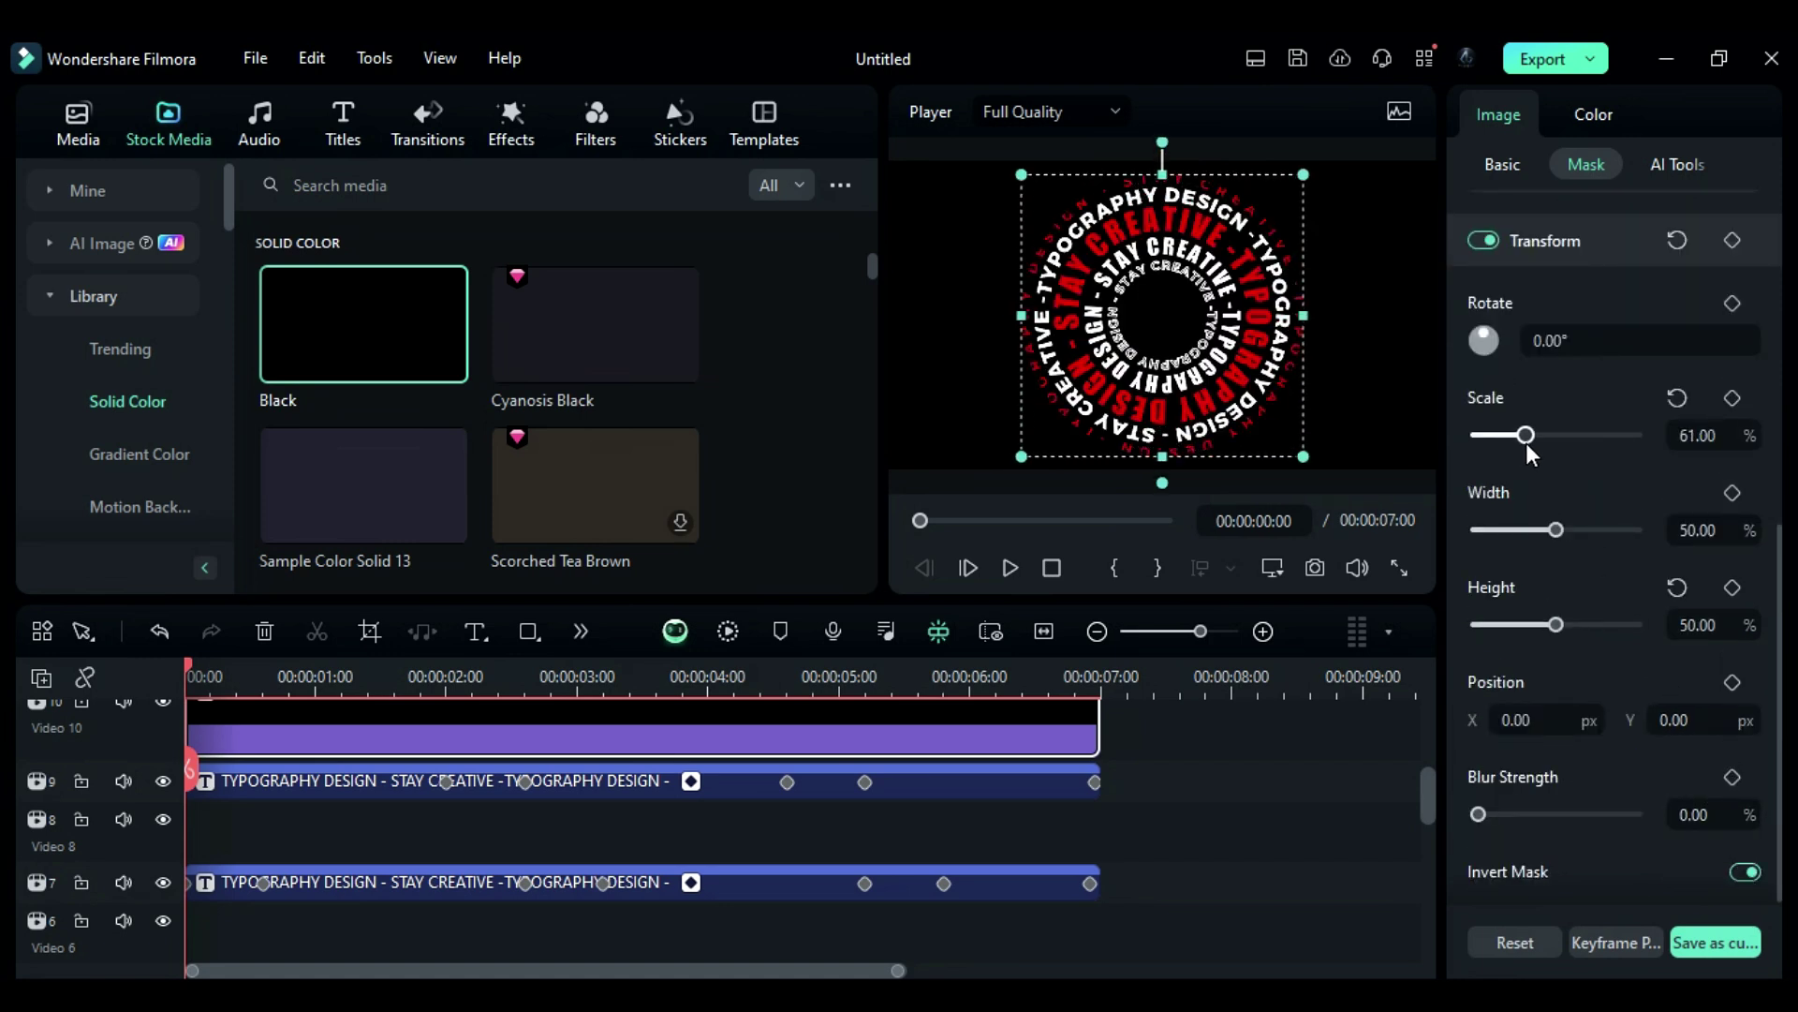
{"action": "left_click_drag", "start_coordinate": [1485, 815], "coordinate": [1506, 815]}
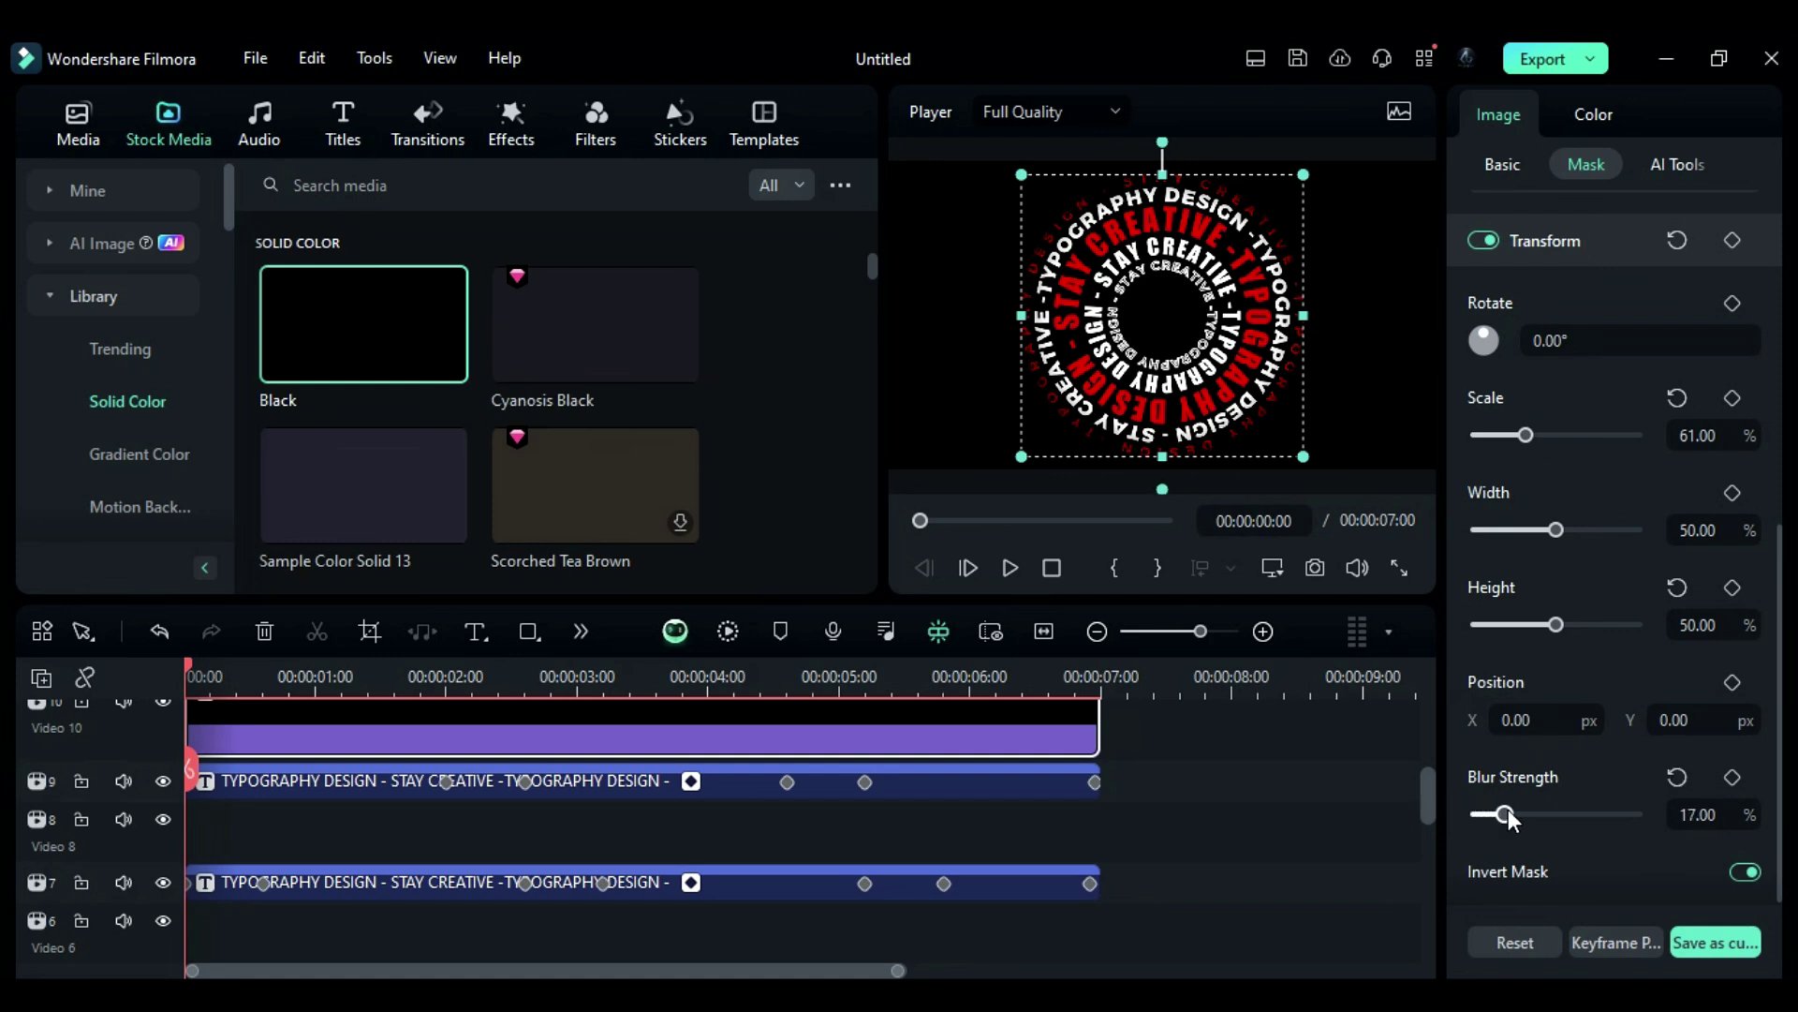
{"action": "left_click_drag", "start_coordinate": [1531, 446], "coordinate": [1525, 441]}
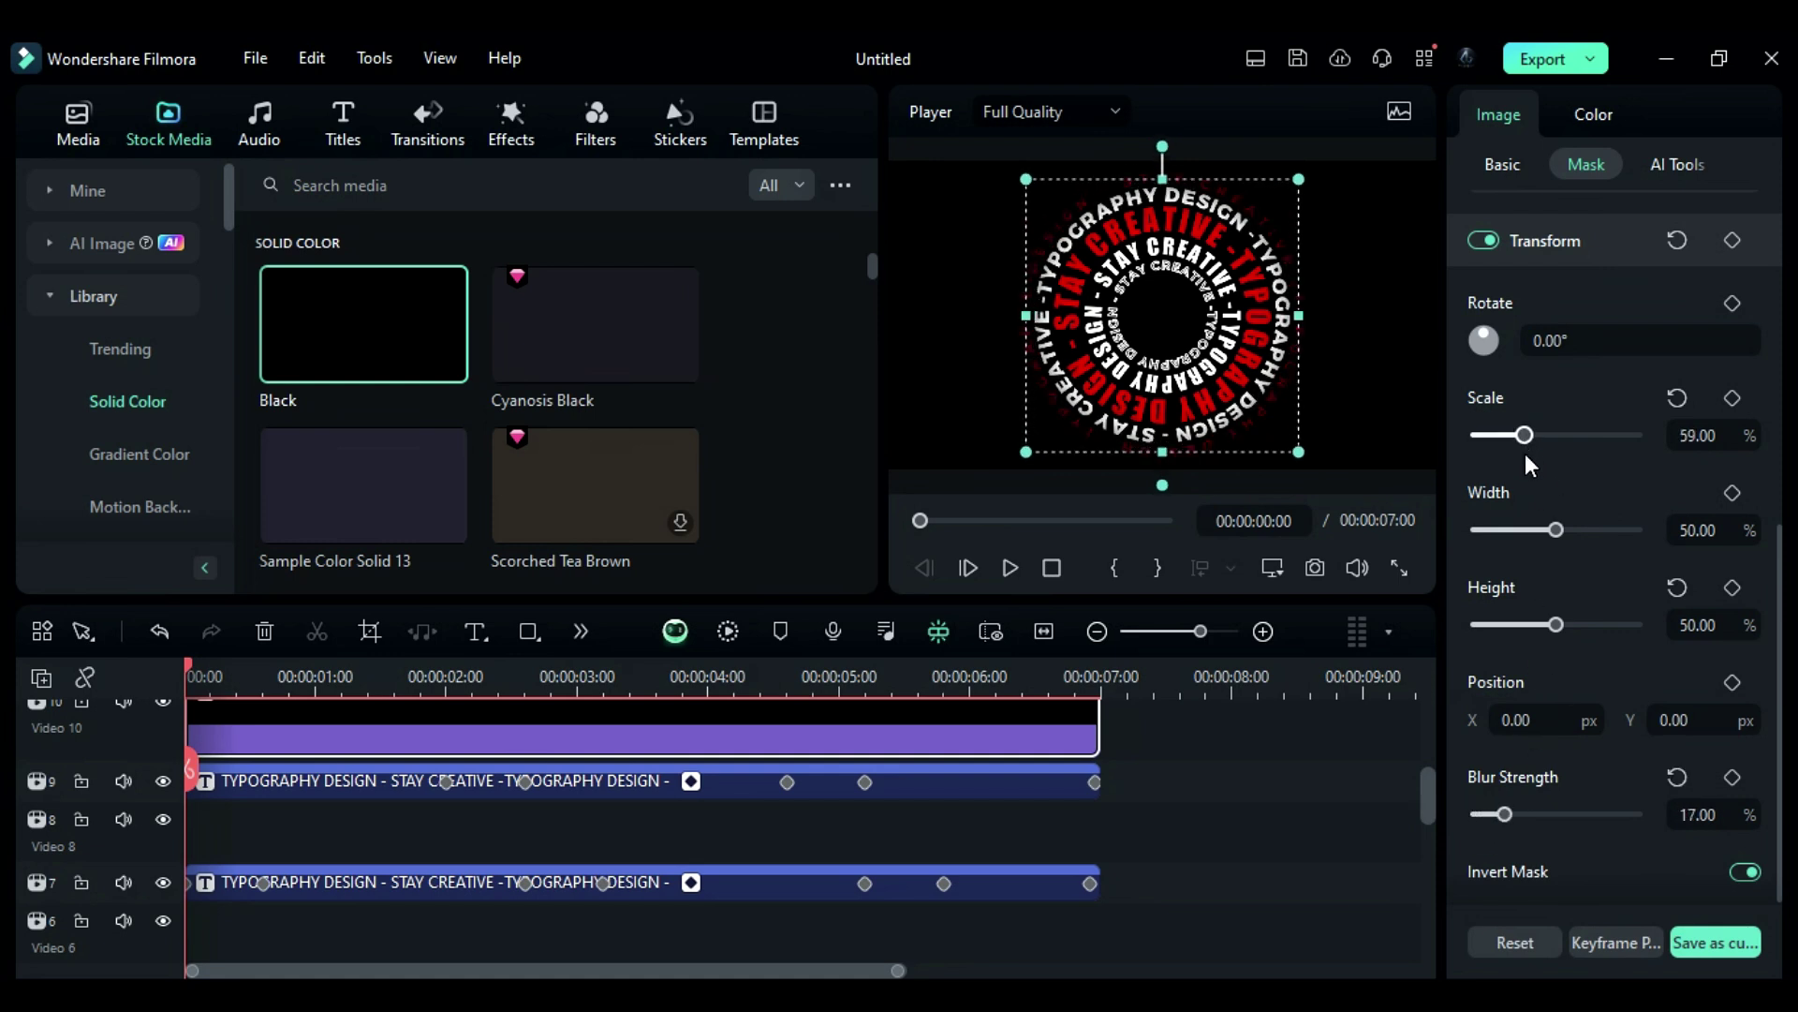
{"action": "scroll", "coordinate": [604, 779], "scroll_direction": "up", "scroll_amount": 1}
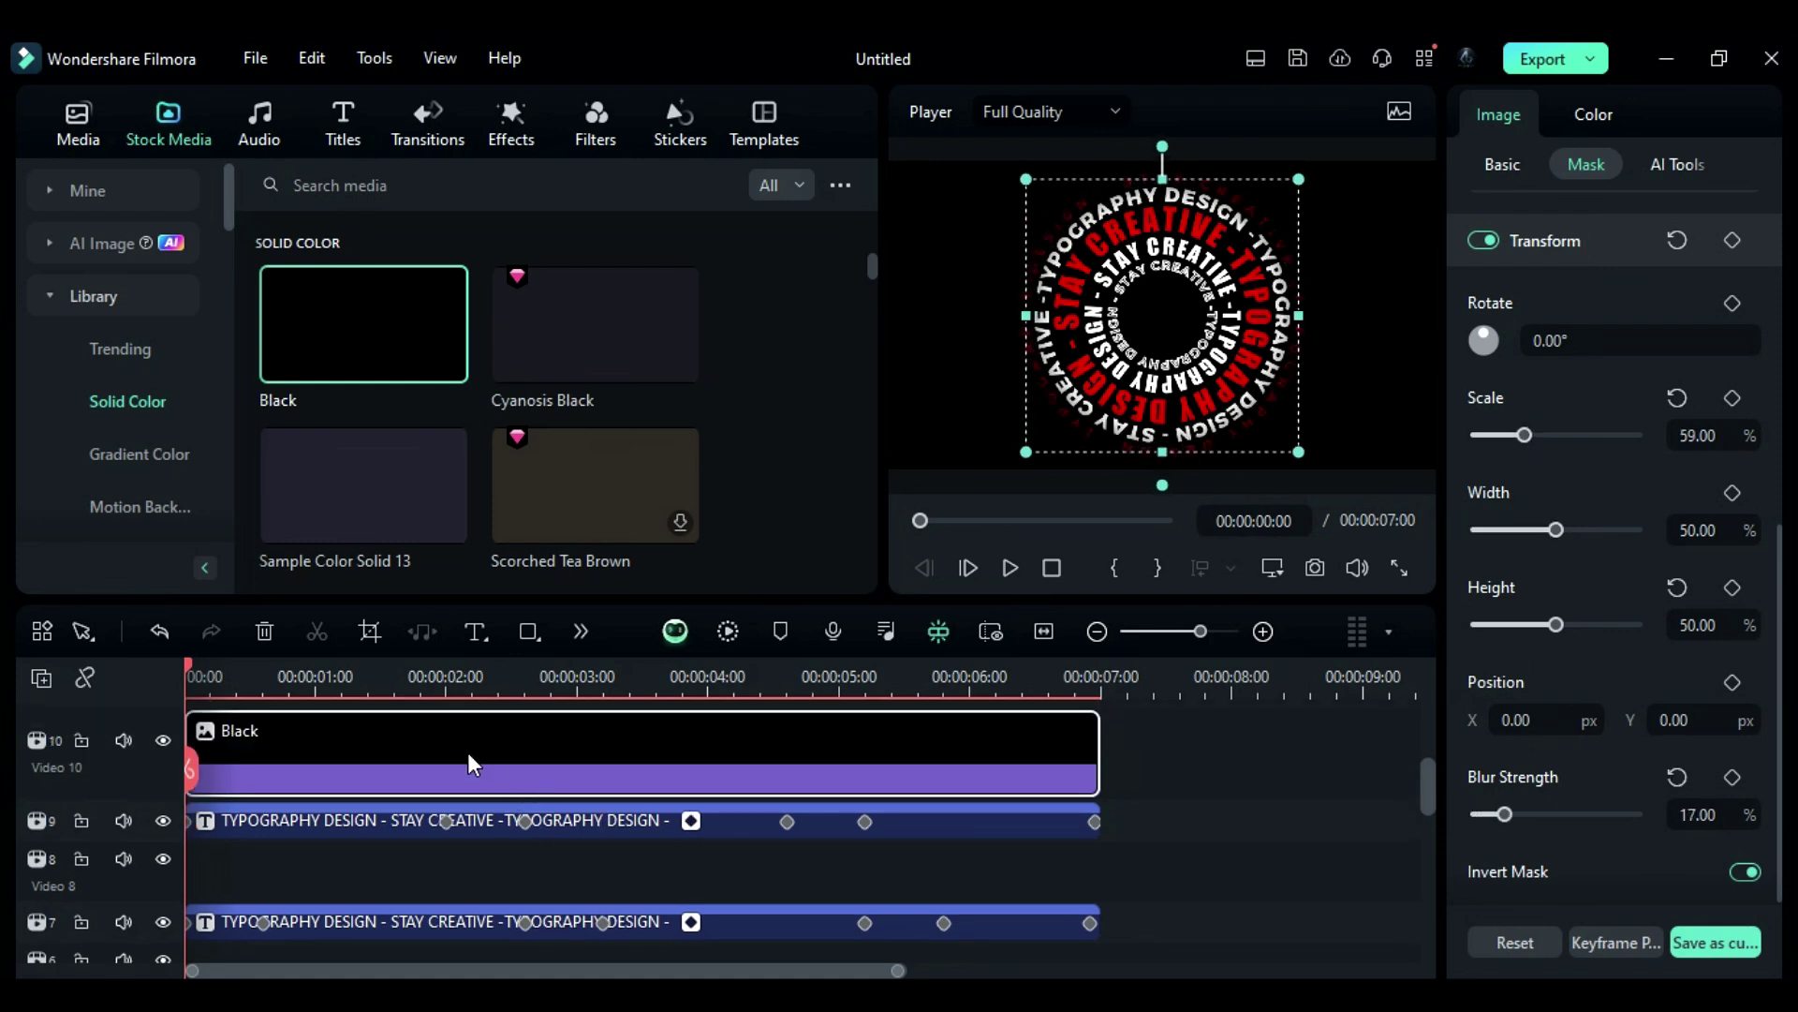
{"action": "left_click_drag", "start_coordinate": [468, 764], "coordinate": [431, 855]}
- Shrink the Video 8 Black clip's mask to scale 53 with blur 4
{"action": "scroll", "coordinate": [497, 853], "scroll_direction": "down", "scroll_amount": 2}
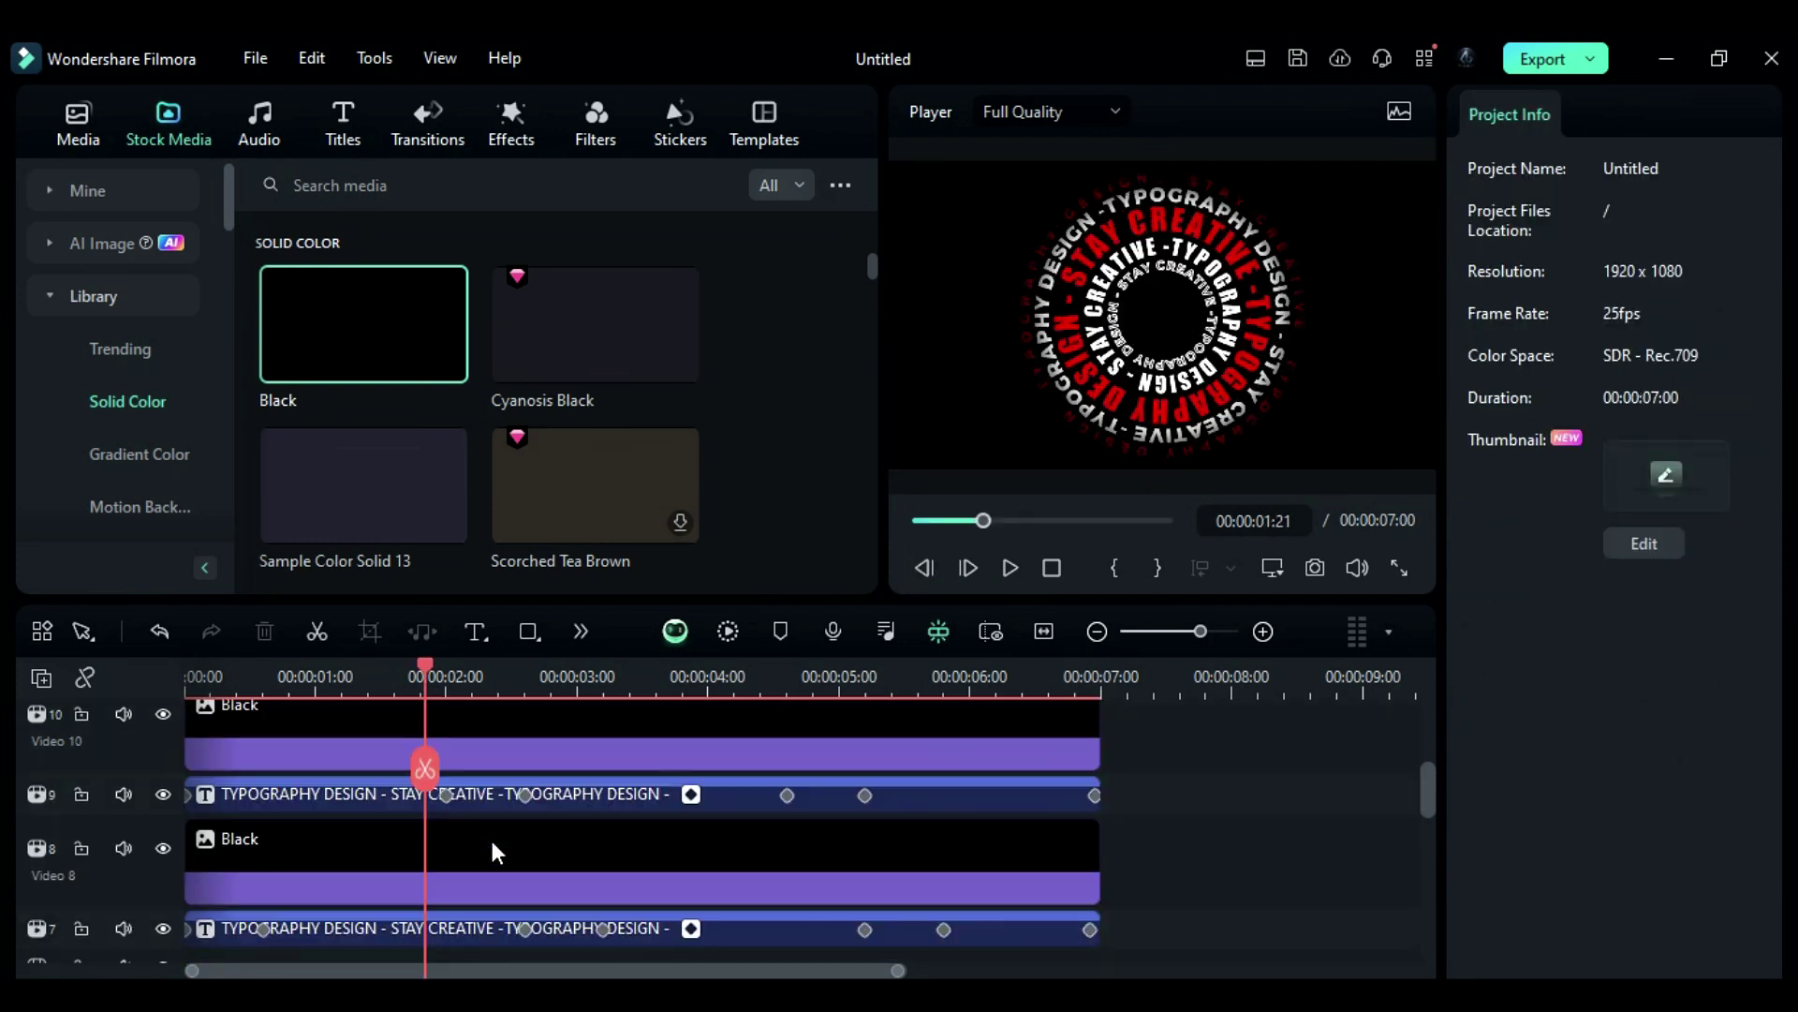
{"action": "left_click", "coordinate": [497, 853]}
{"action": "left_click_drag", "start_coordinate": [1524, 436], "coordinate": [1517, 437]}
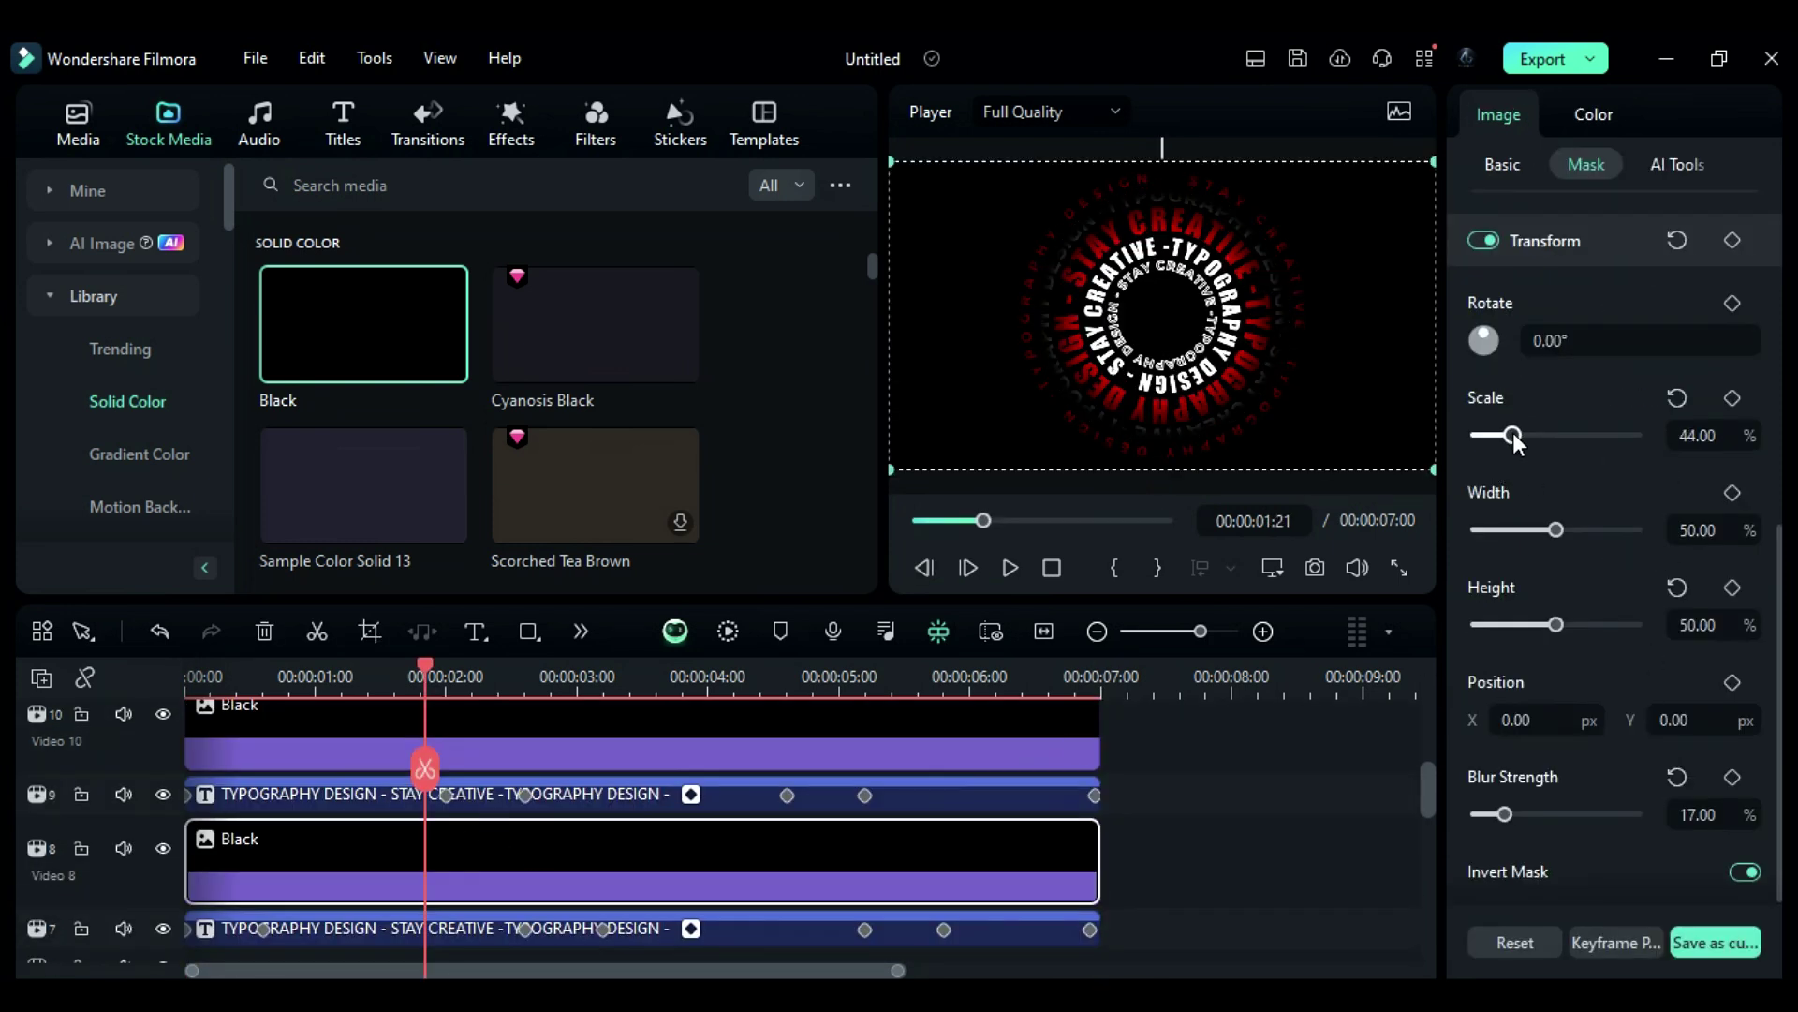
{"action": "left_click_drag", "start_coordinate": [1505, 814], "coordinate": [1482, 814]}
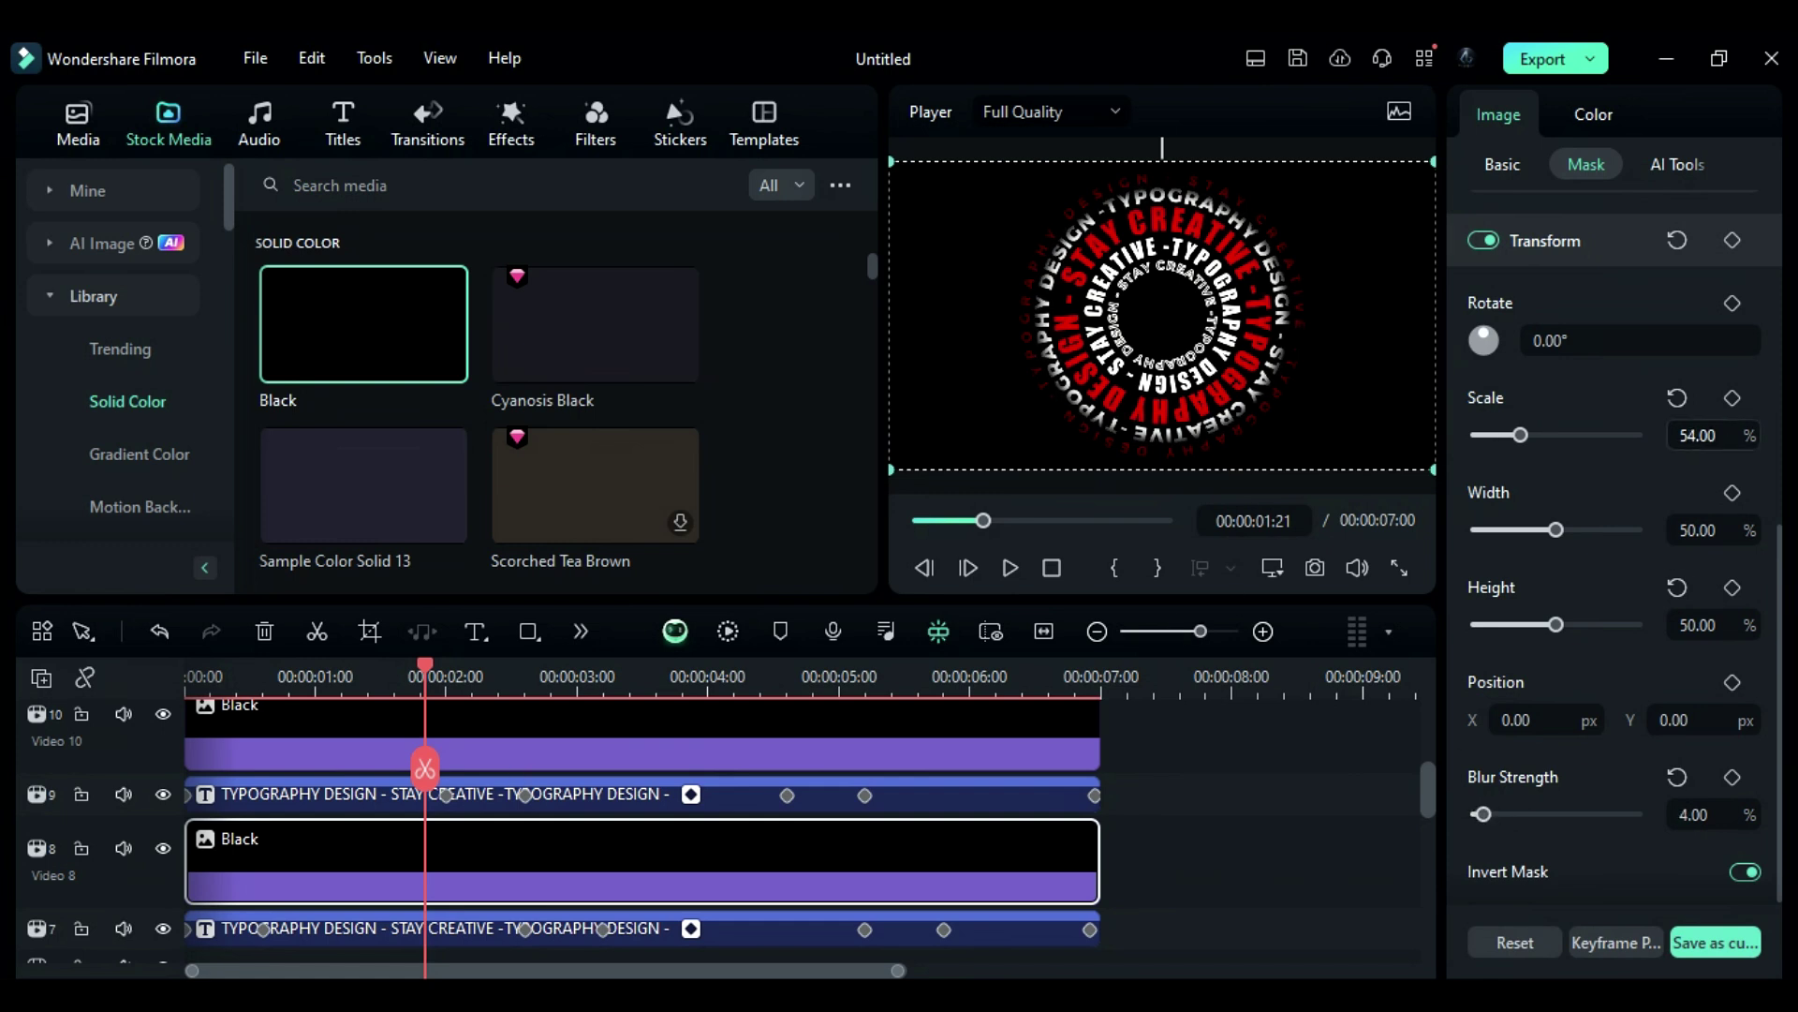
{"action": "scroll", "coordinate": [702, 789], "scroll_direction": "down", "scroll_amount": 1}
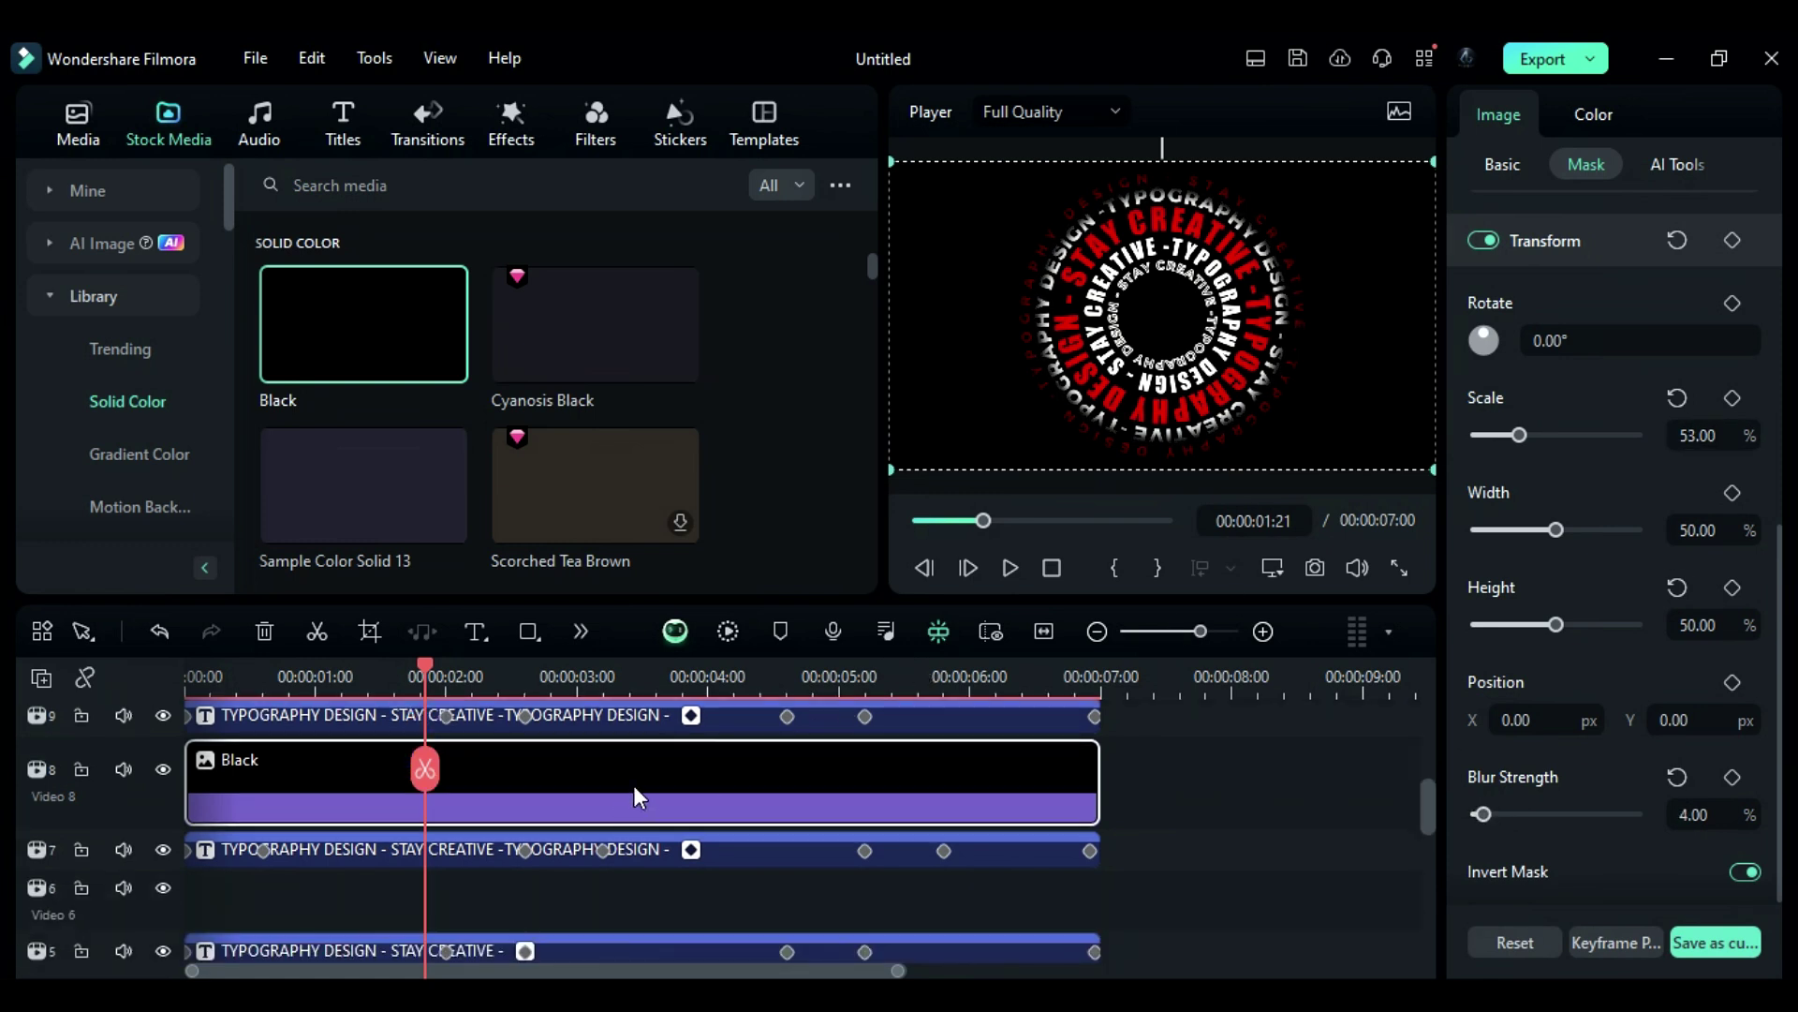
- Copy the Black mask clip onto Video 6 and set its mask to scale 43, blur 10
{"action": "left_click_drag", "start_coordinate": [633, 785], "coordinate": [531, 880]}
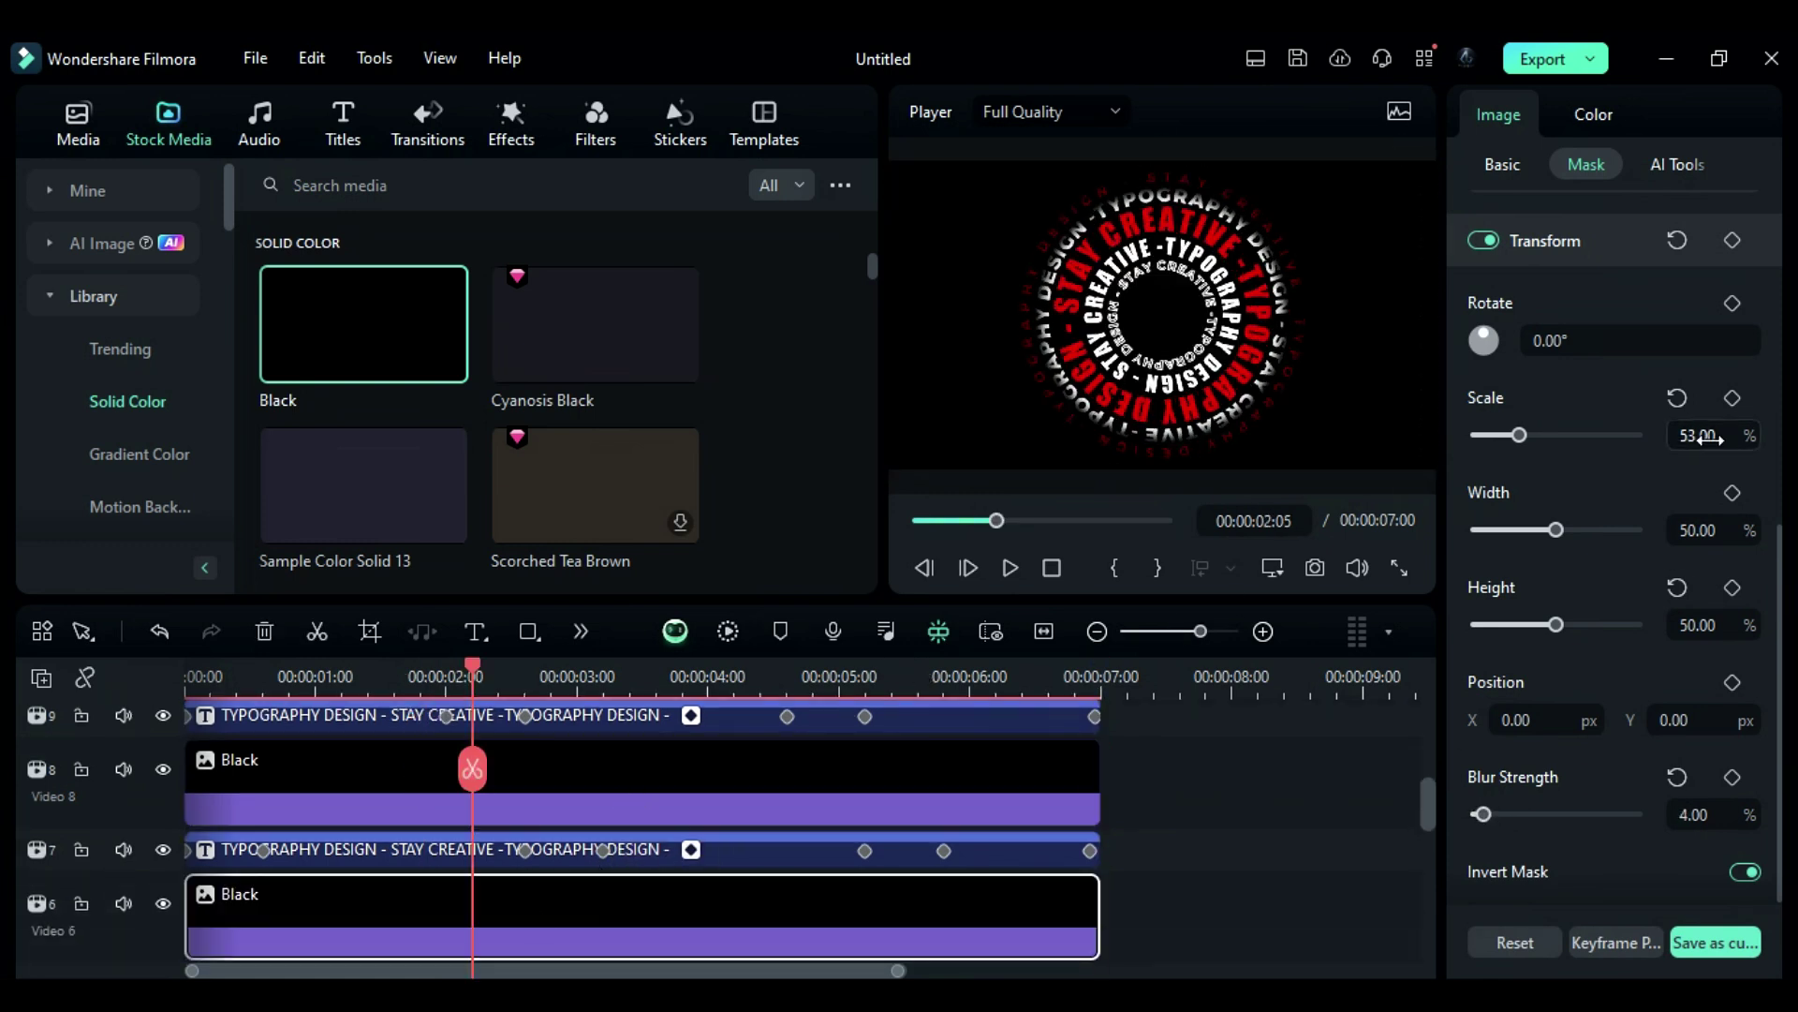
{"action": "left_click_drag", "start_coordinate": [1708, 438], "coordinate": [1703, 437]}
{"action": "left_click_drag", "start_coordinate": [1482, 814], "coordinate": [1493, 814]}
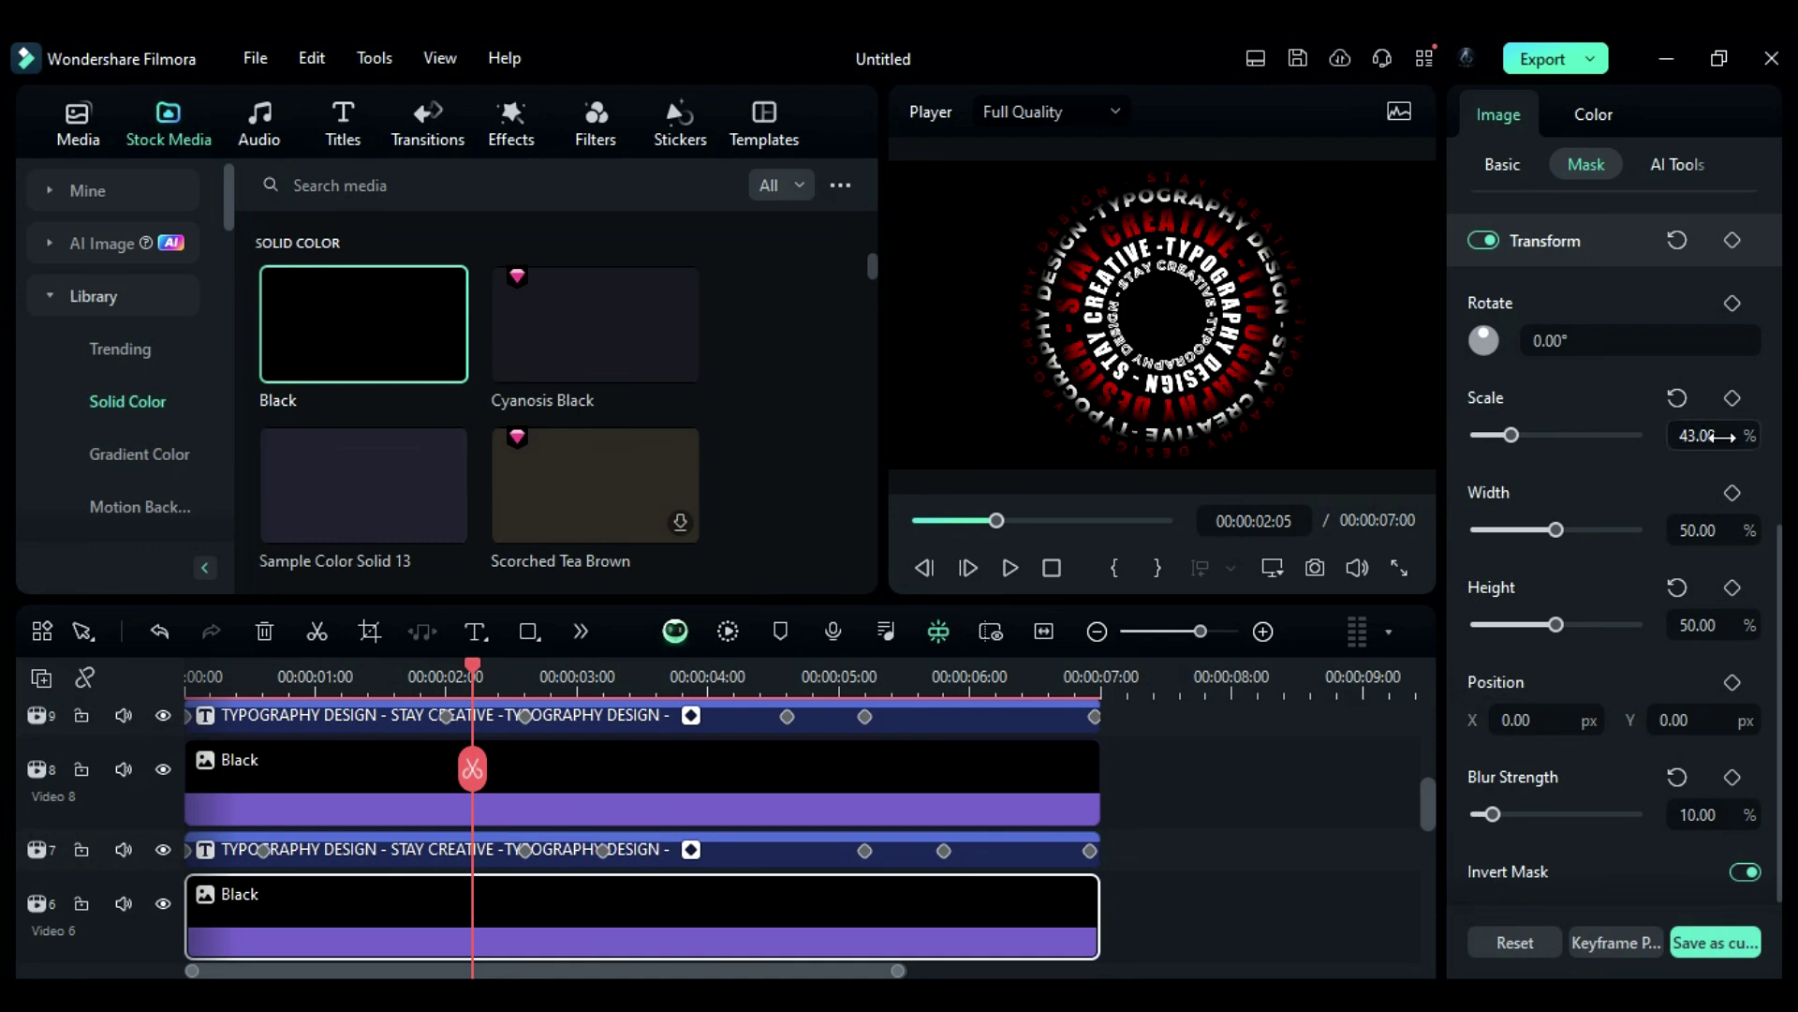
{"action": "scroll", "coordinate": [587, 899], "scroll_direction": "down", "scroll_amount": 4}
- Shrink the lowest Black clip's mask on Video 2 to scale 21 with blur 3
{"action": "left_click", "coordinate": [531, 803]}
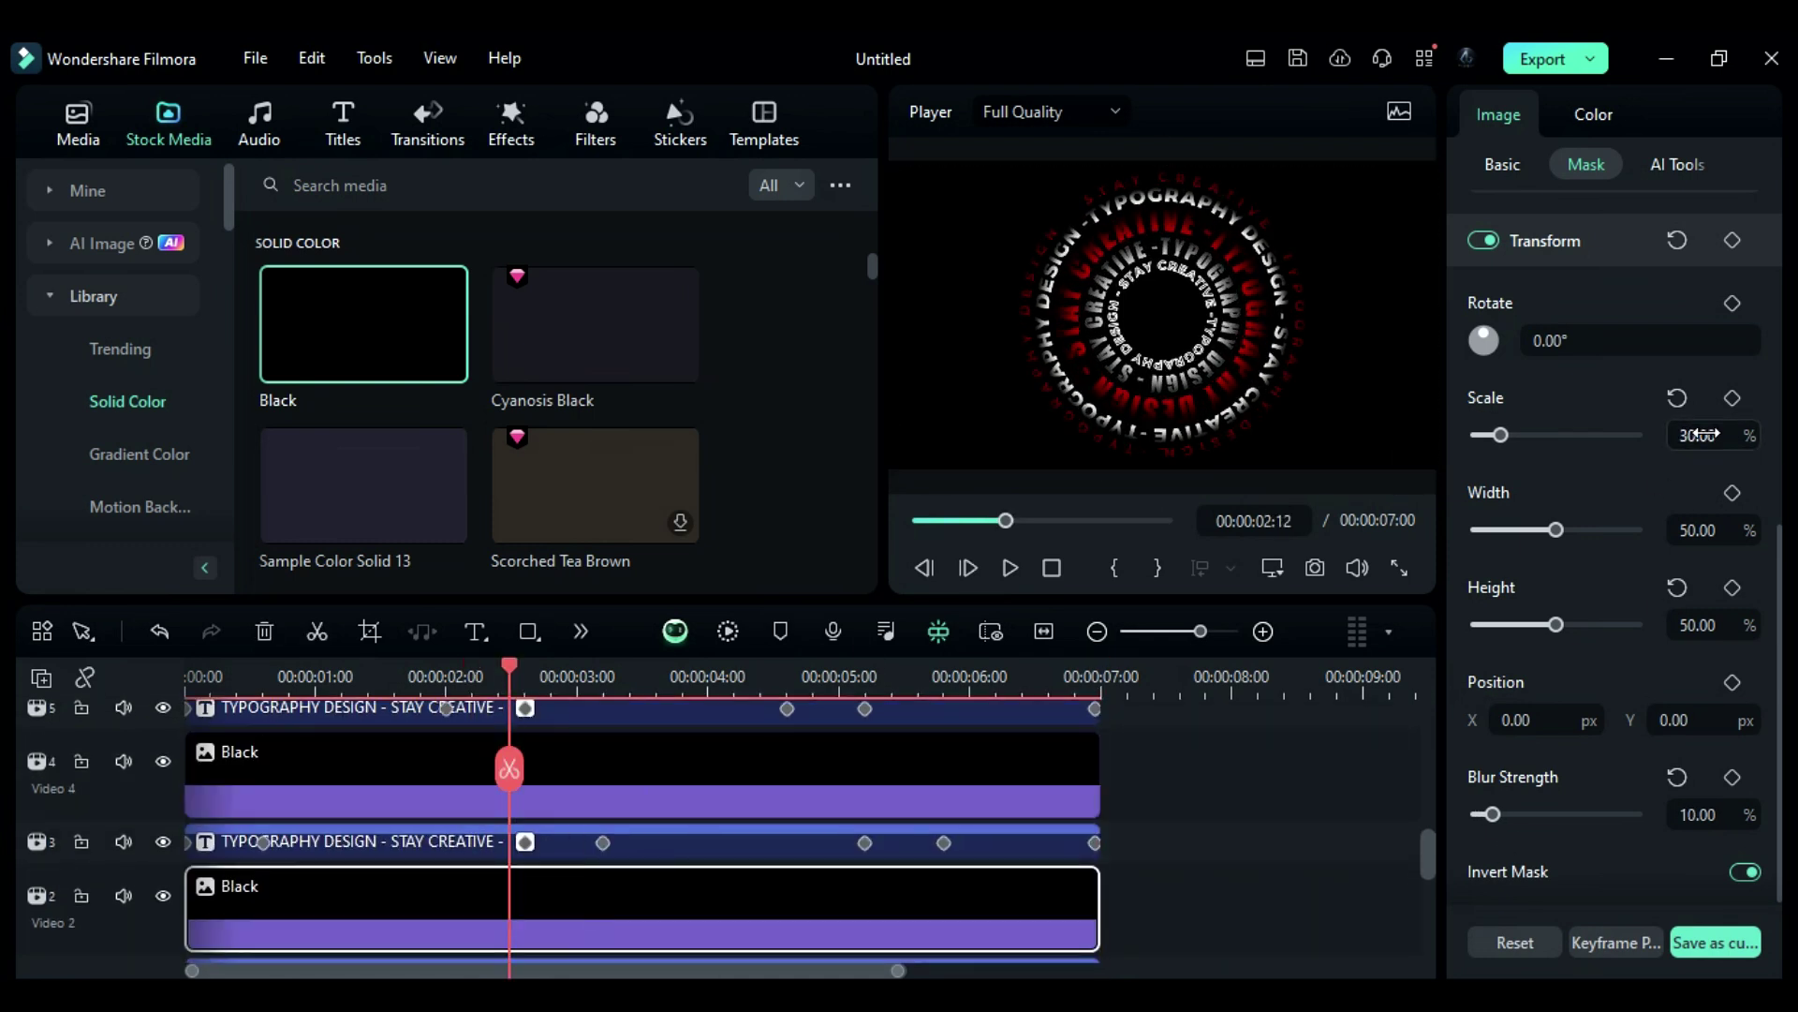
{"action": "left_click_drag", "start_coordinate": [1697, 433], "coordinate": [1681, 434]}
{"action": "left_click_drag", "start_coordinate": [1493, 814], "coordinate": [1482, 814]}
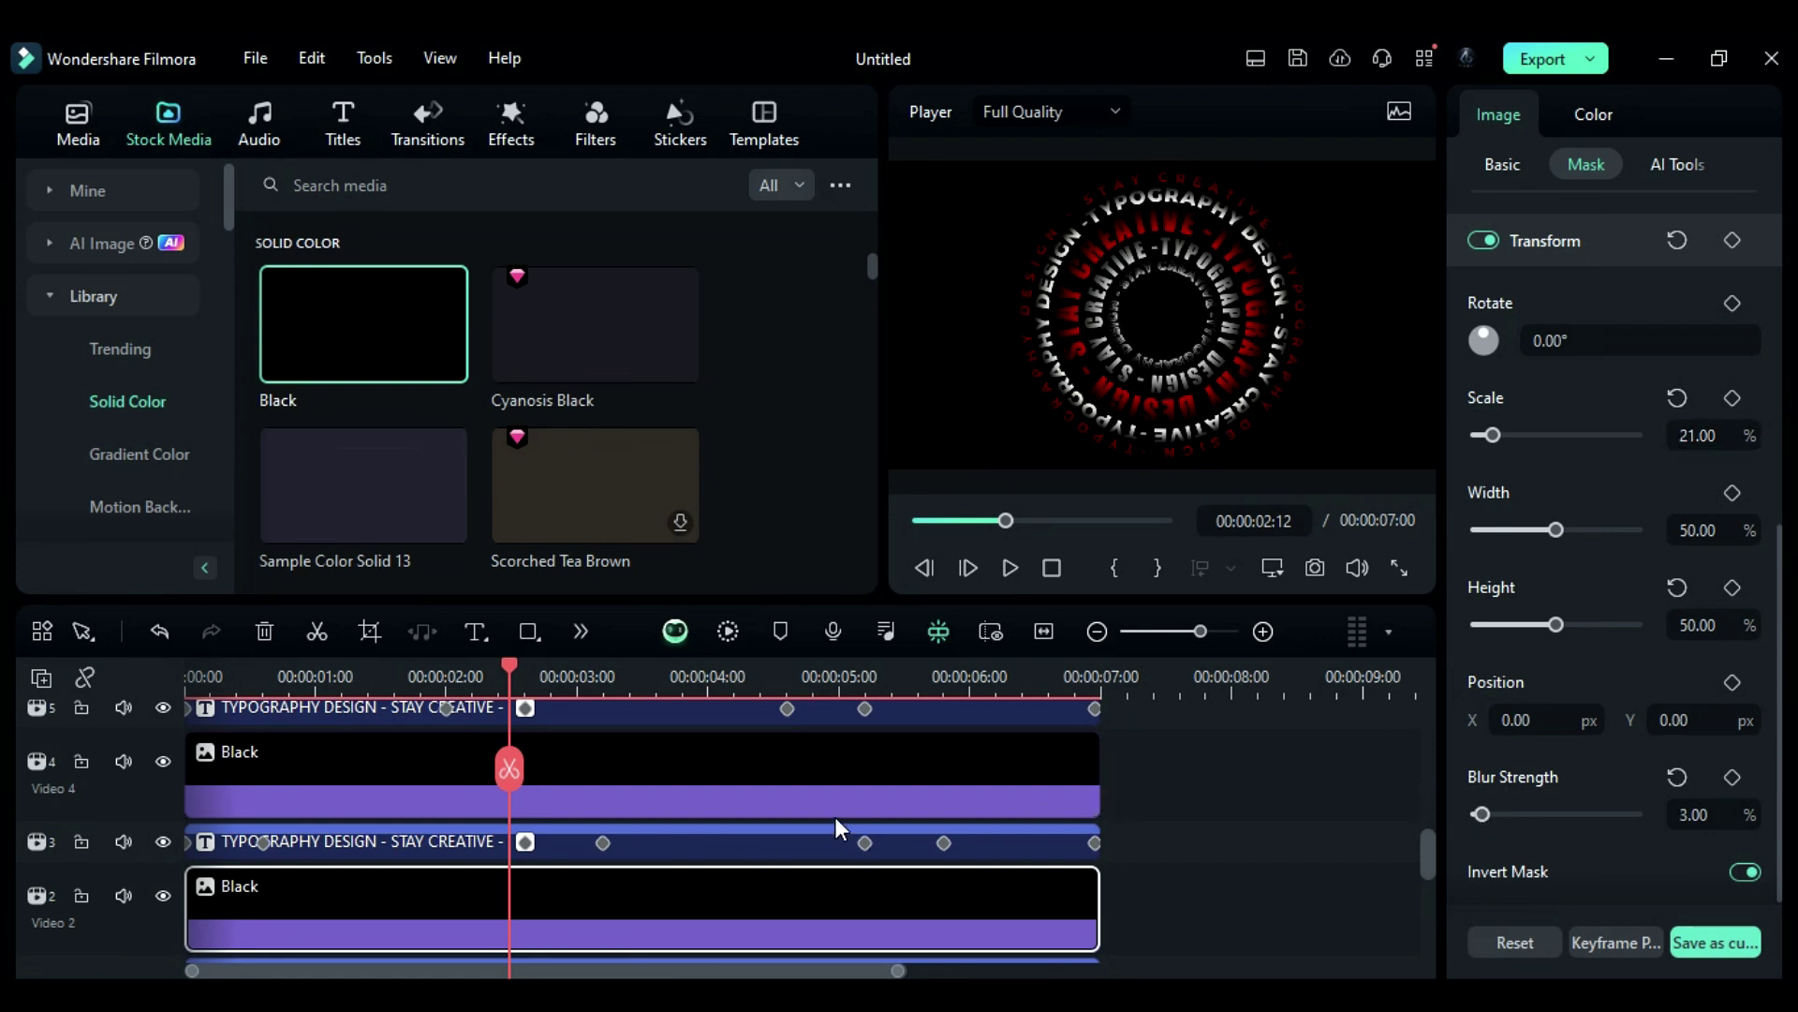
{"action": "scroll", "coordinate": [835, 815], "scroll_direction": "up", "scroll_amount": 5}
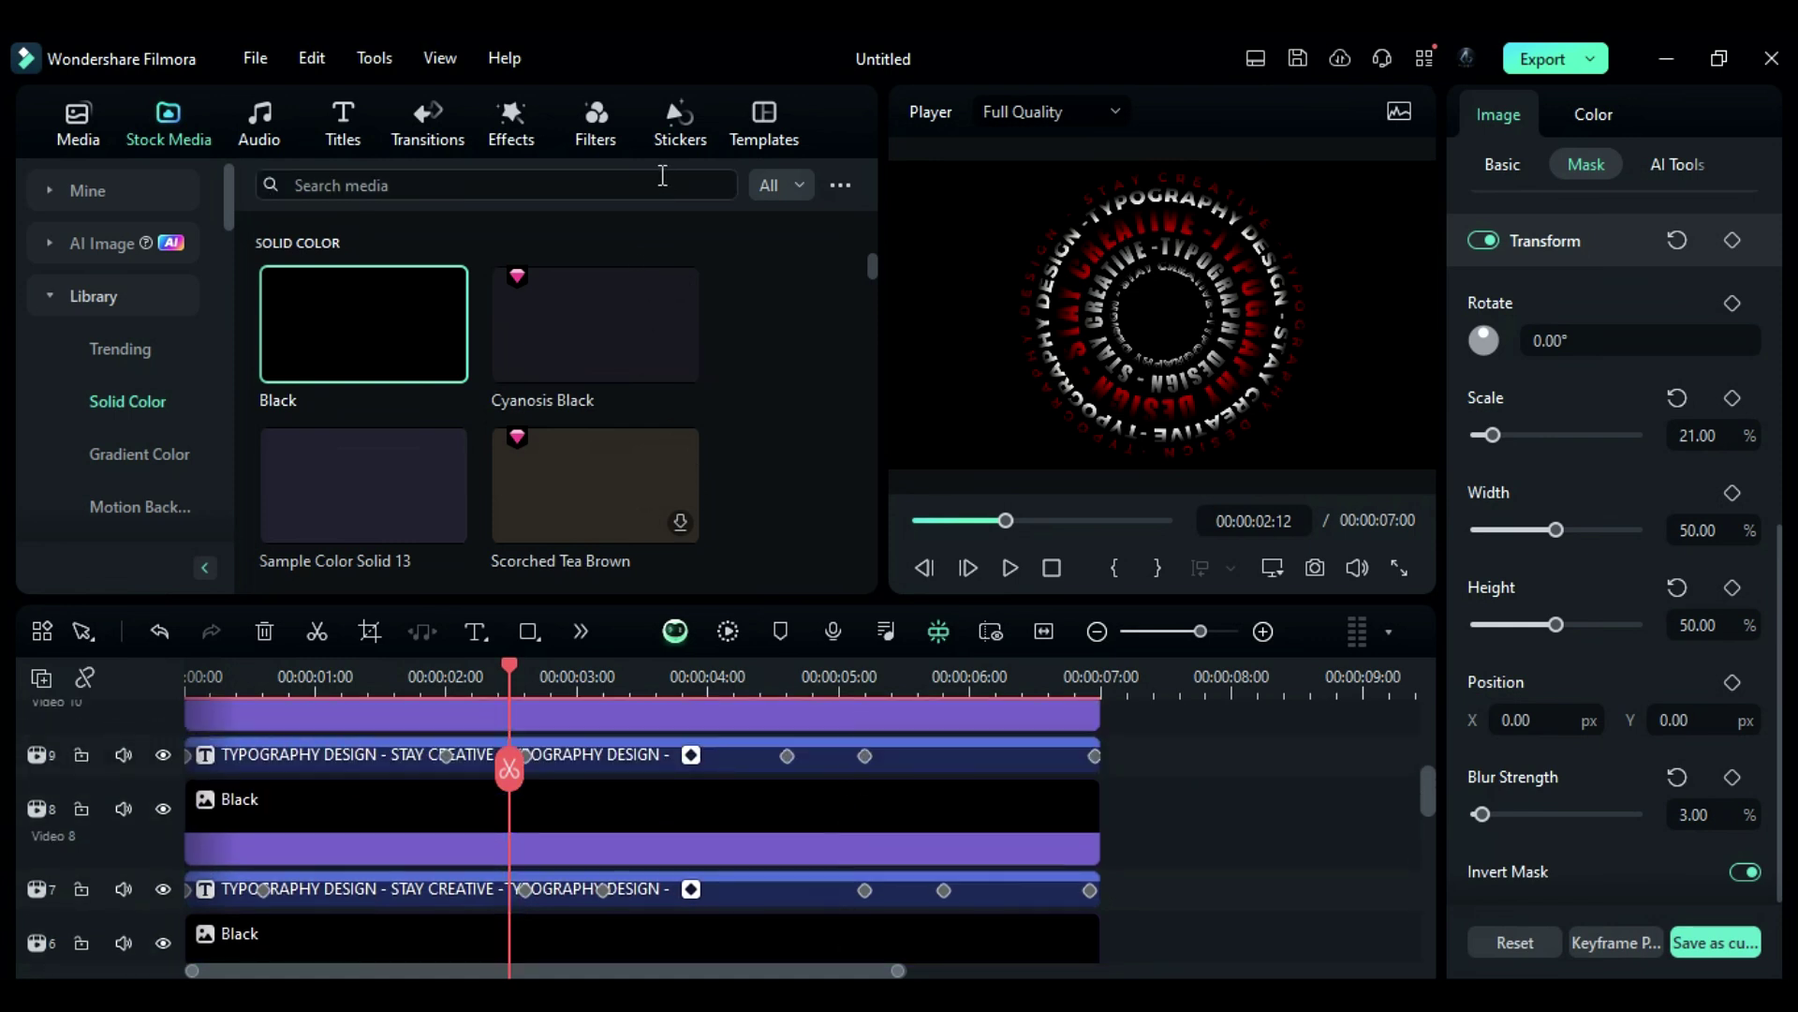
- Add the Cinematic Border Desert filter on Video 11, extended to 7 seconds at 52% opacity
{"action": "left_click", "coordinate": [609, 122]}
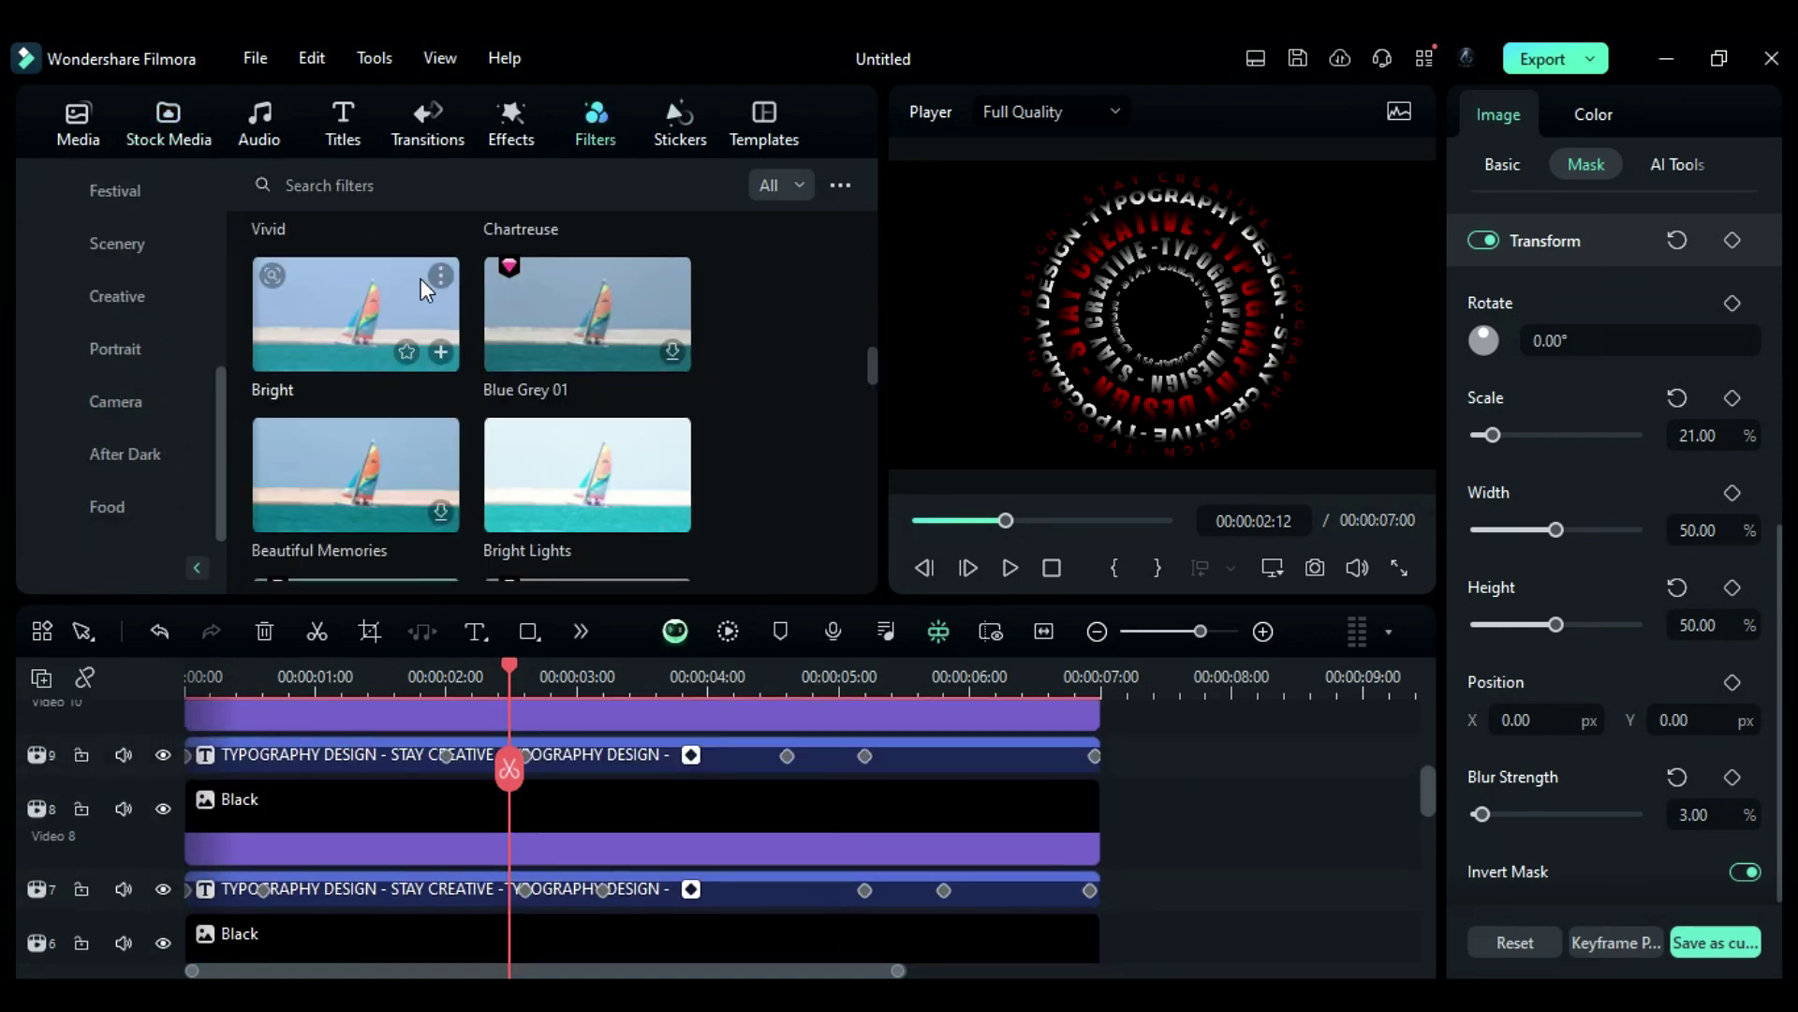
{"action": "scroll", "coordinate": [550, 730], "scroll_direction": "up", "scroll_amount": 2}
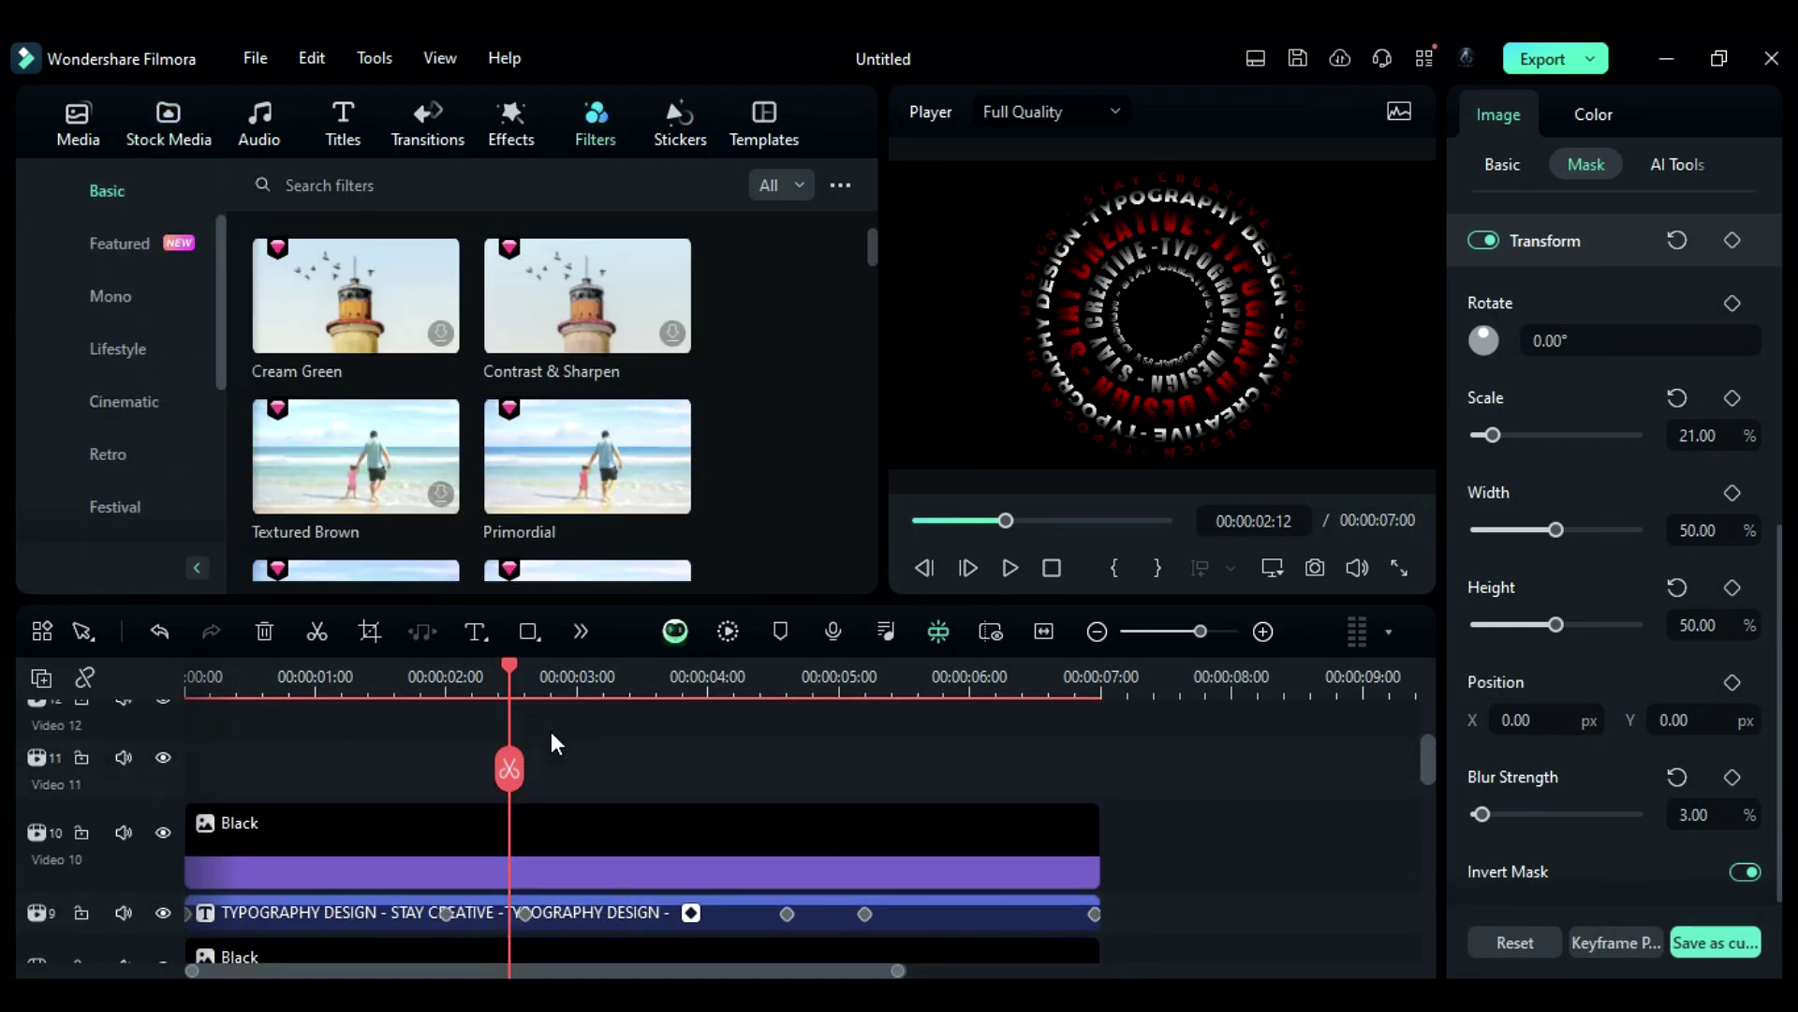
{"action": "left_click", "coordinate": [155, 409]}
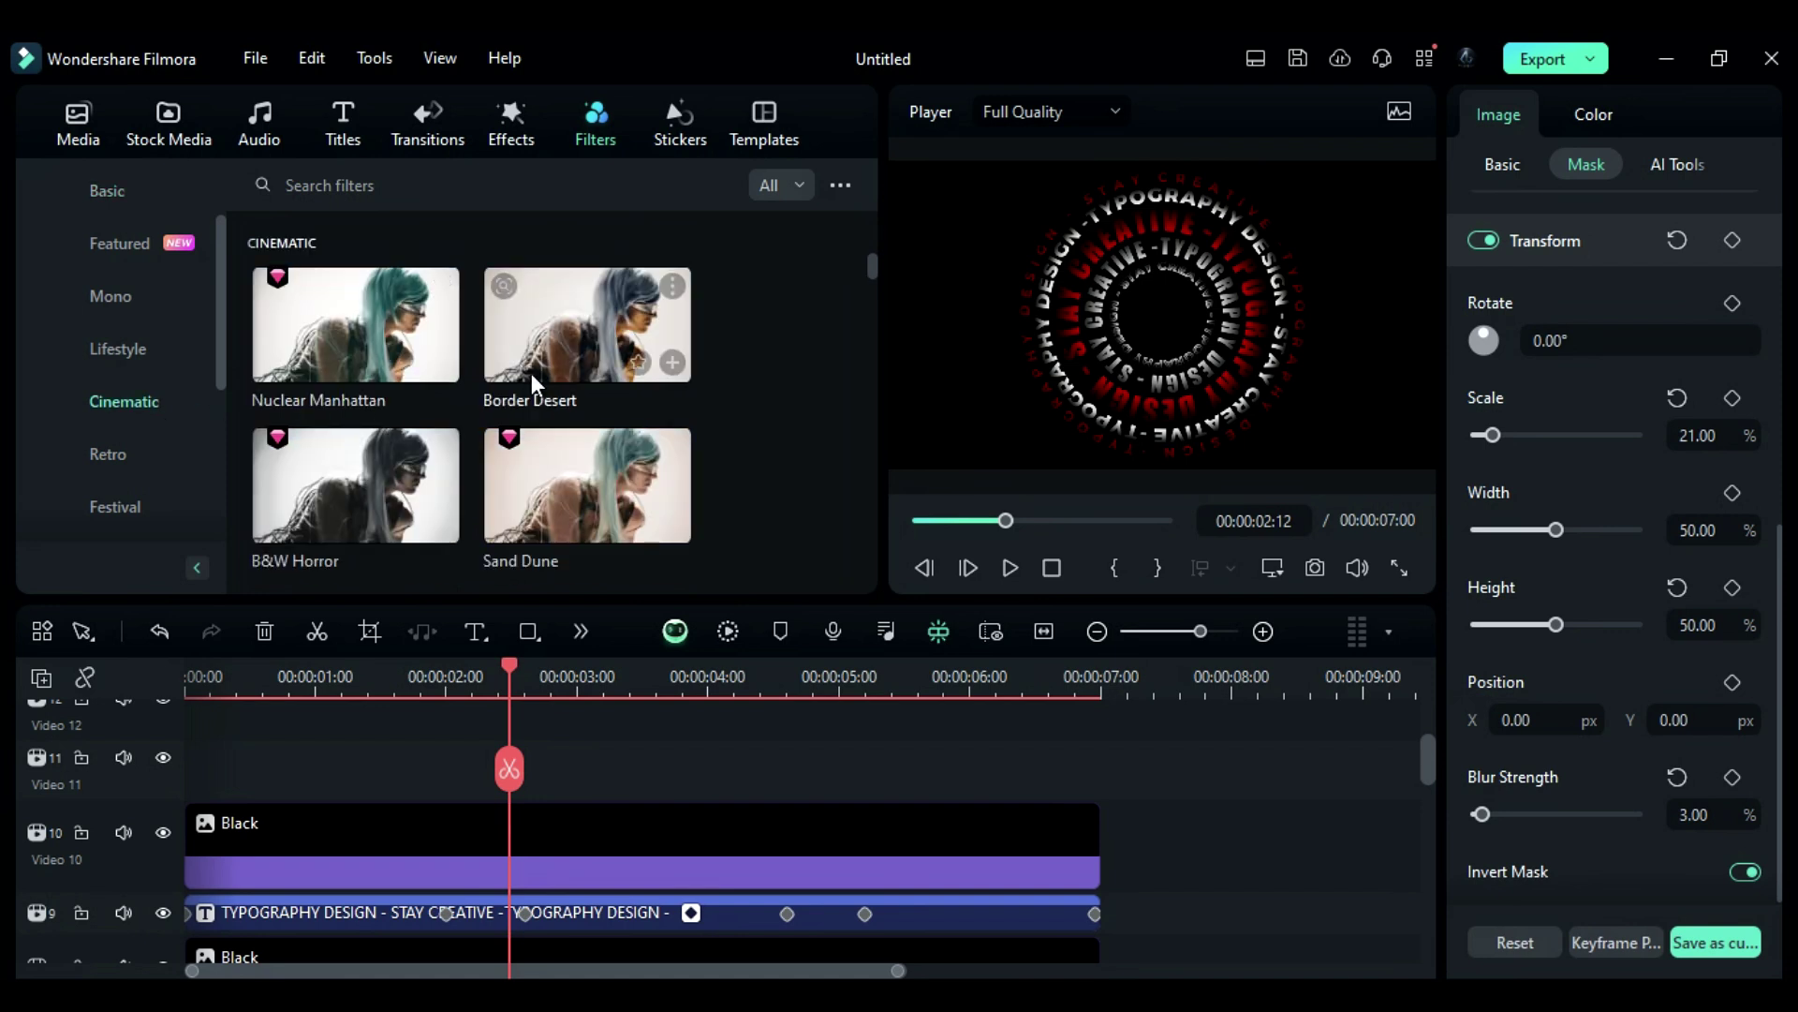
{"action": "left_click_drag", "start_coordinate": [531, 372], "coordinate": [192, 778]}
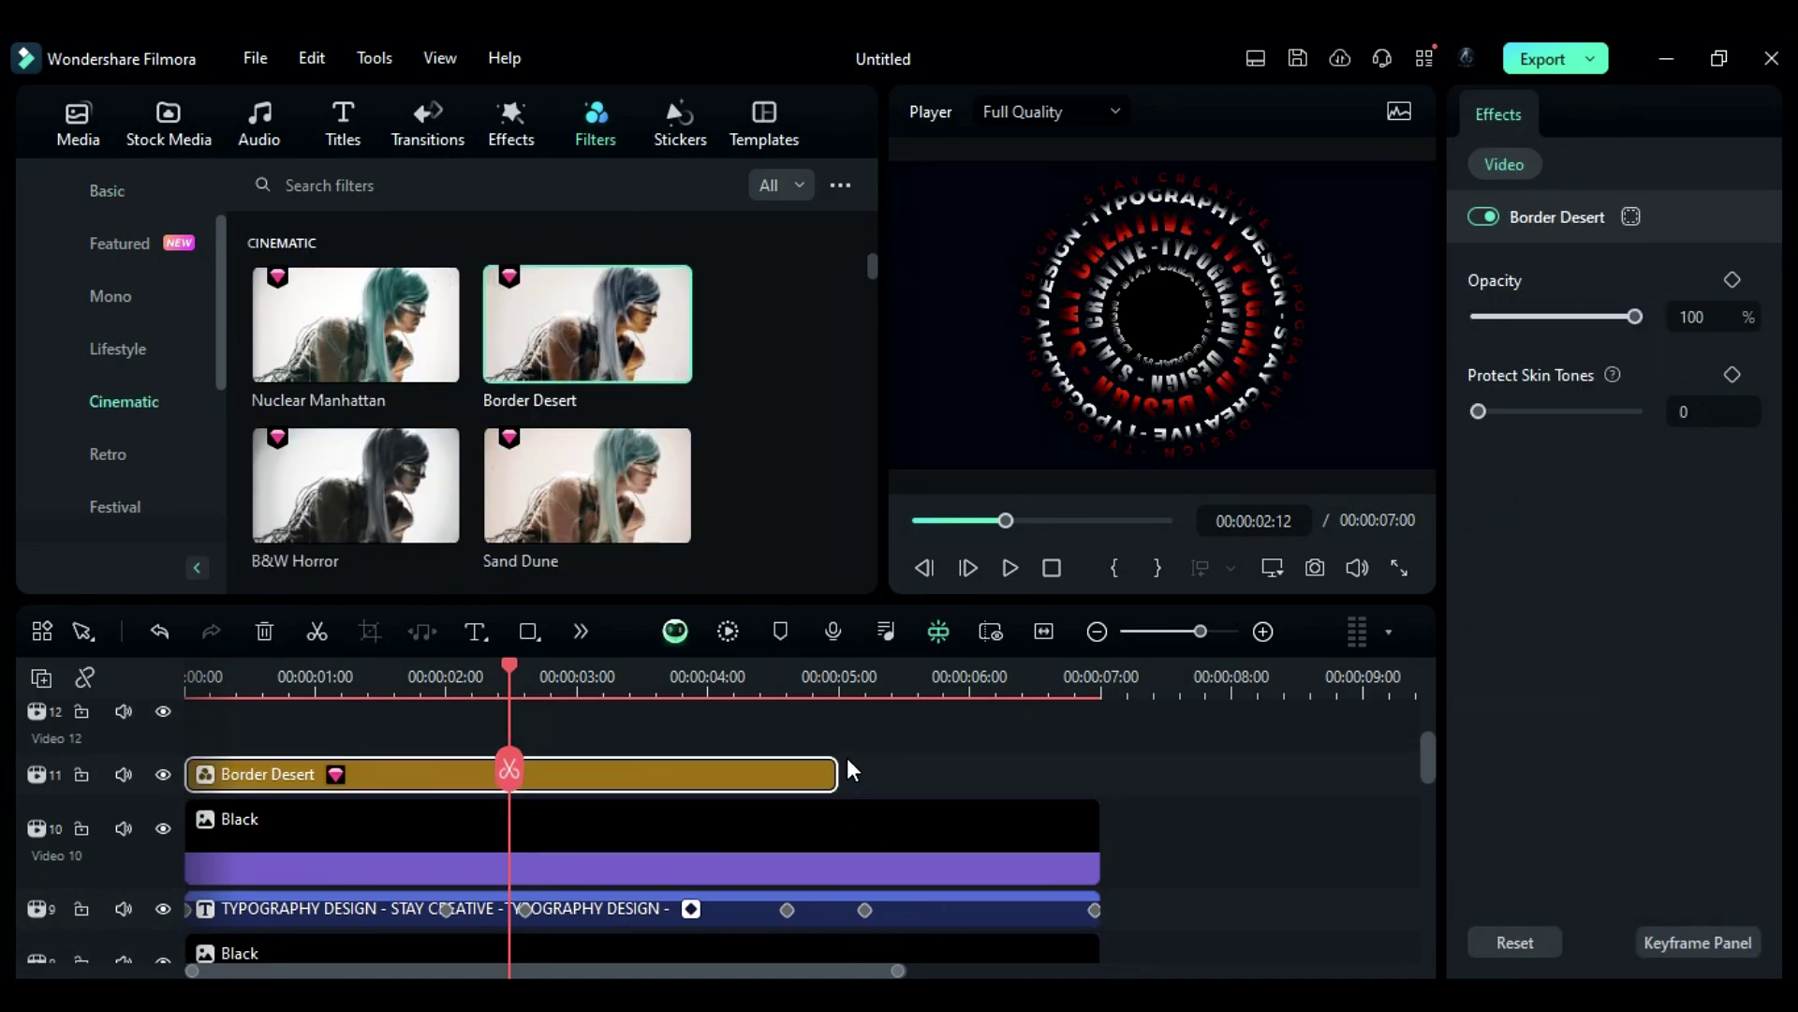
{"action": "left_click_drag", "start_coordinate": [837, 764], "coordinate": [1098, 774]}
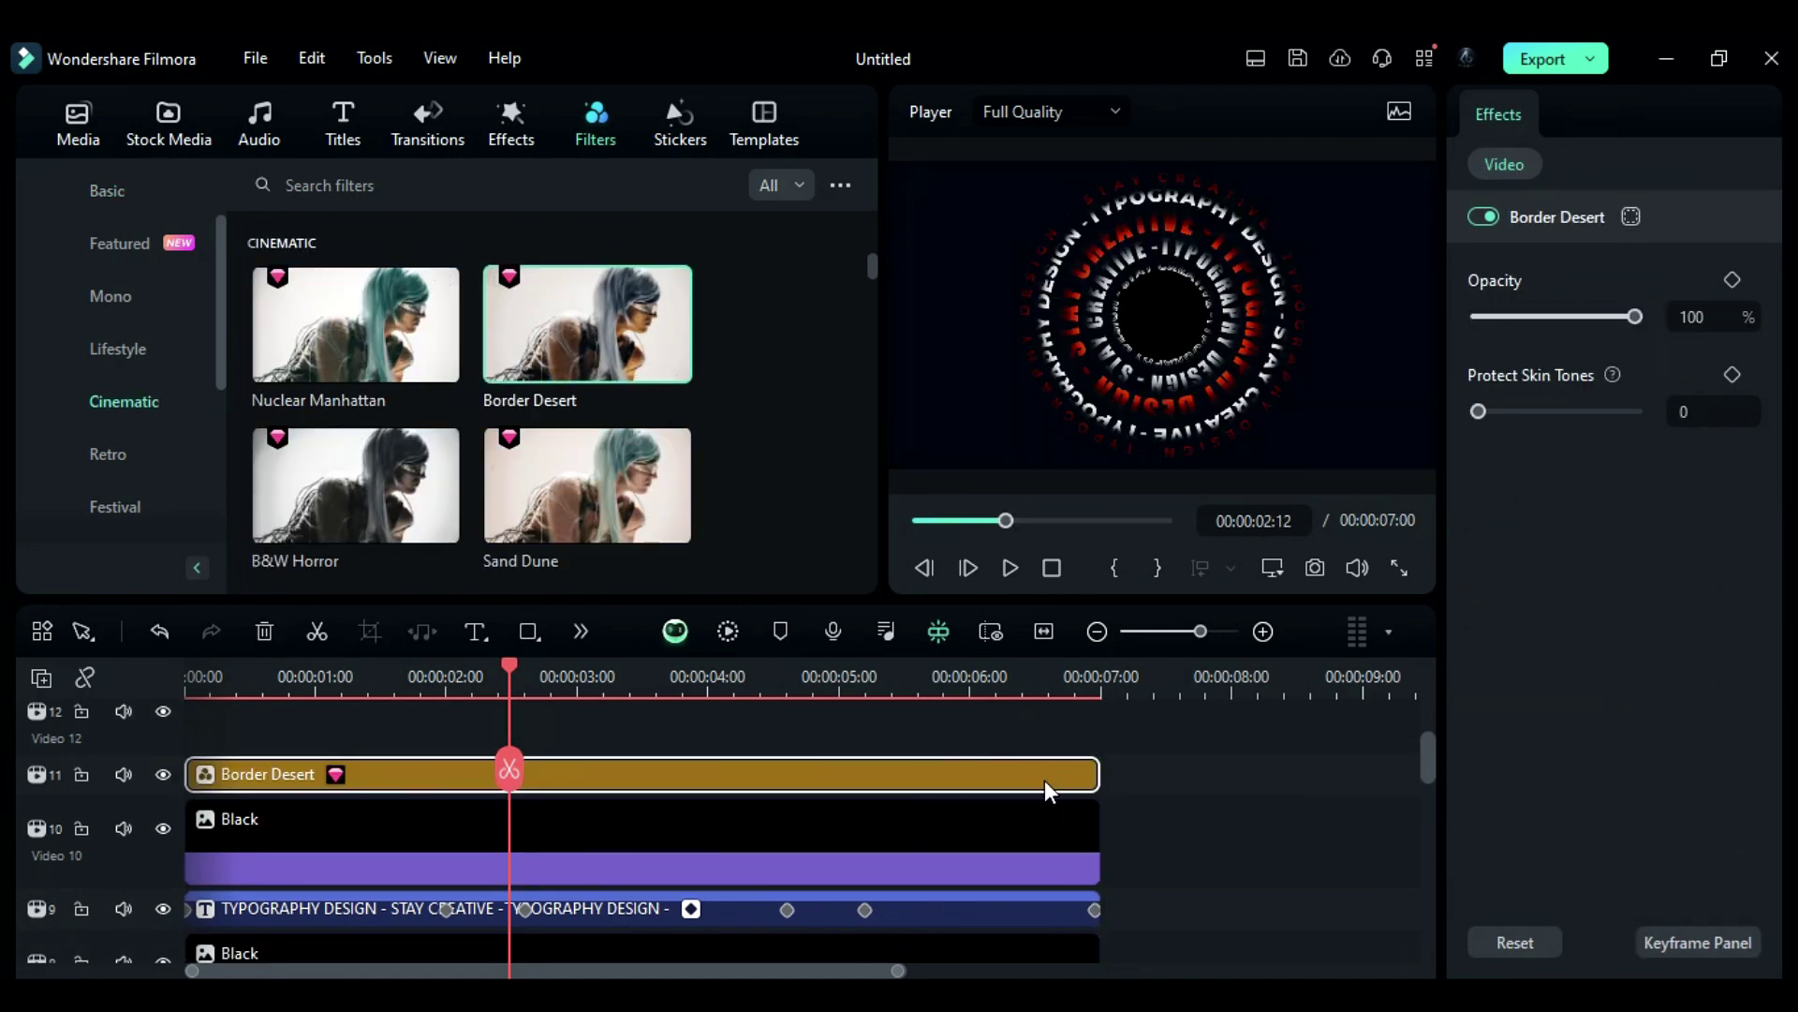
{"action": "left_click", "coordinate": [1719, 317]}
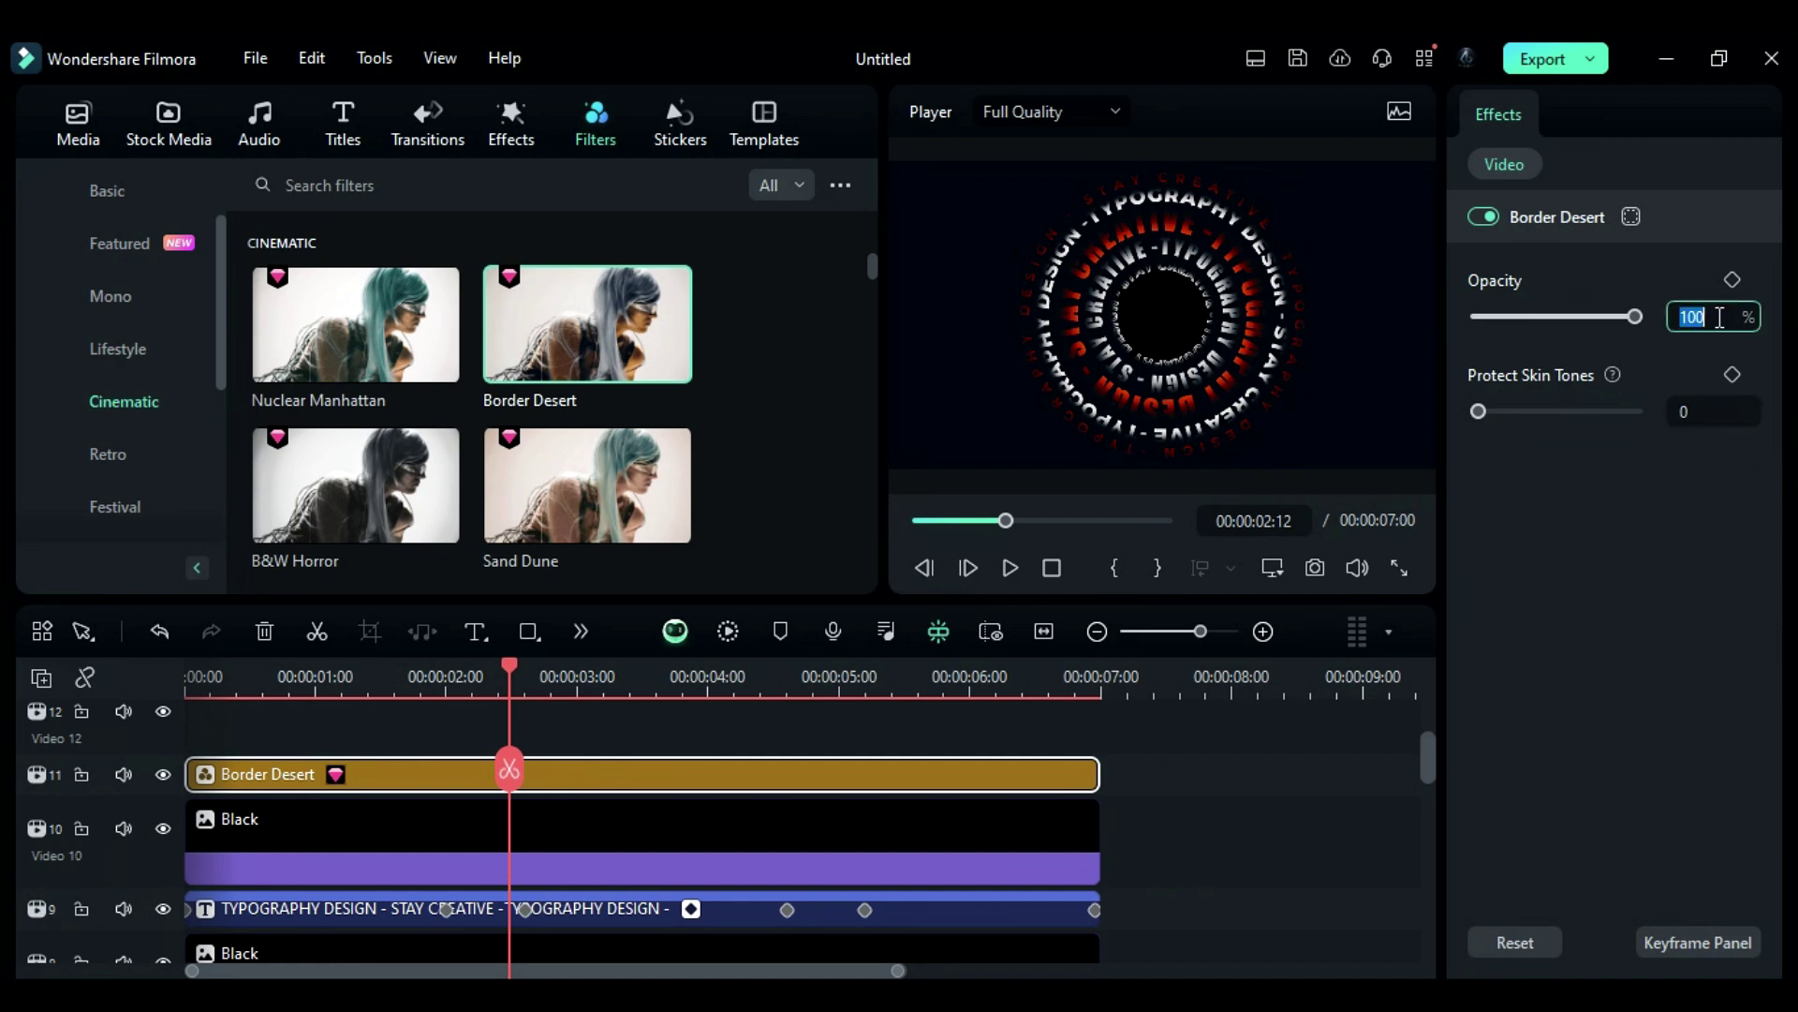
{"action": "type", "text": "52"}
{"action": "key", "text": "Return"}
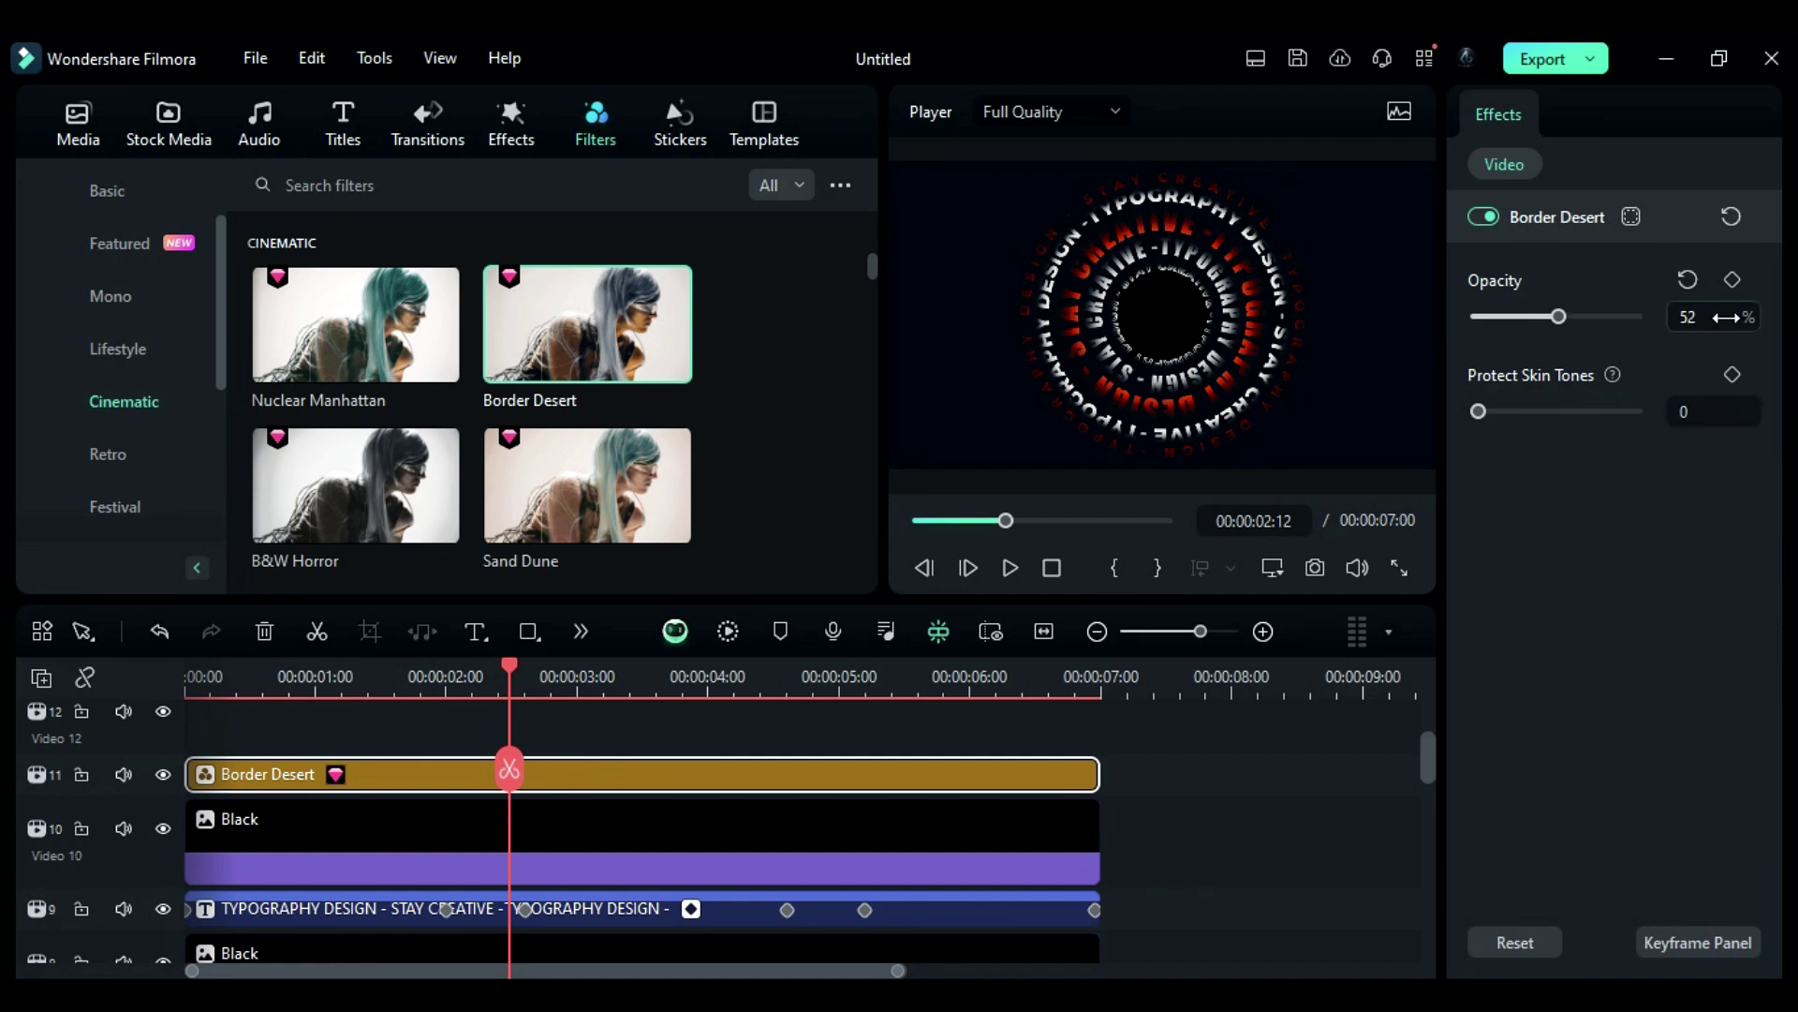
- Add the Blue Bear filter on a track above, extended to 7 seconds at 72% opacity
{"action": "scroll", "coordinate": [143, 334], "scroll_direction": "down", "scroll_amount": 3}
{"action": "scroll", "coordinate": [779, 390], "scroll_direction": "down", "scroll_amount": 8}
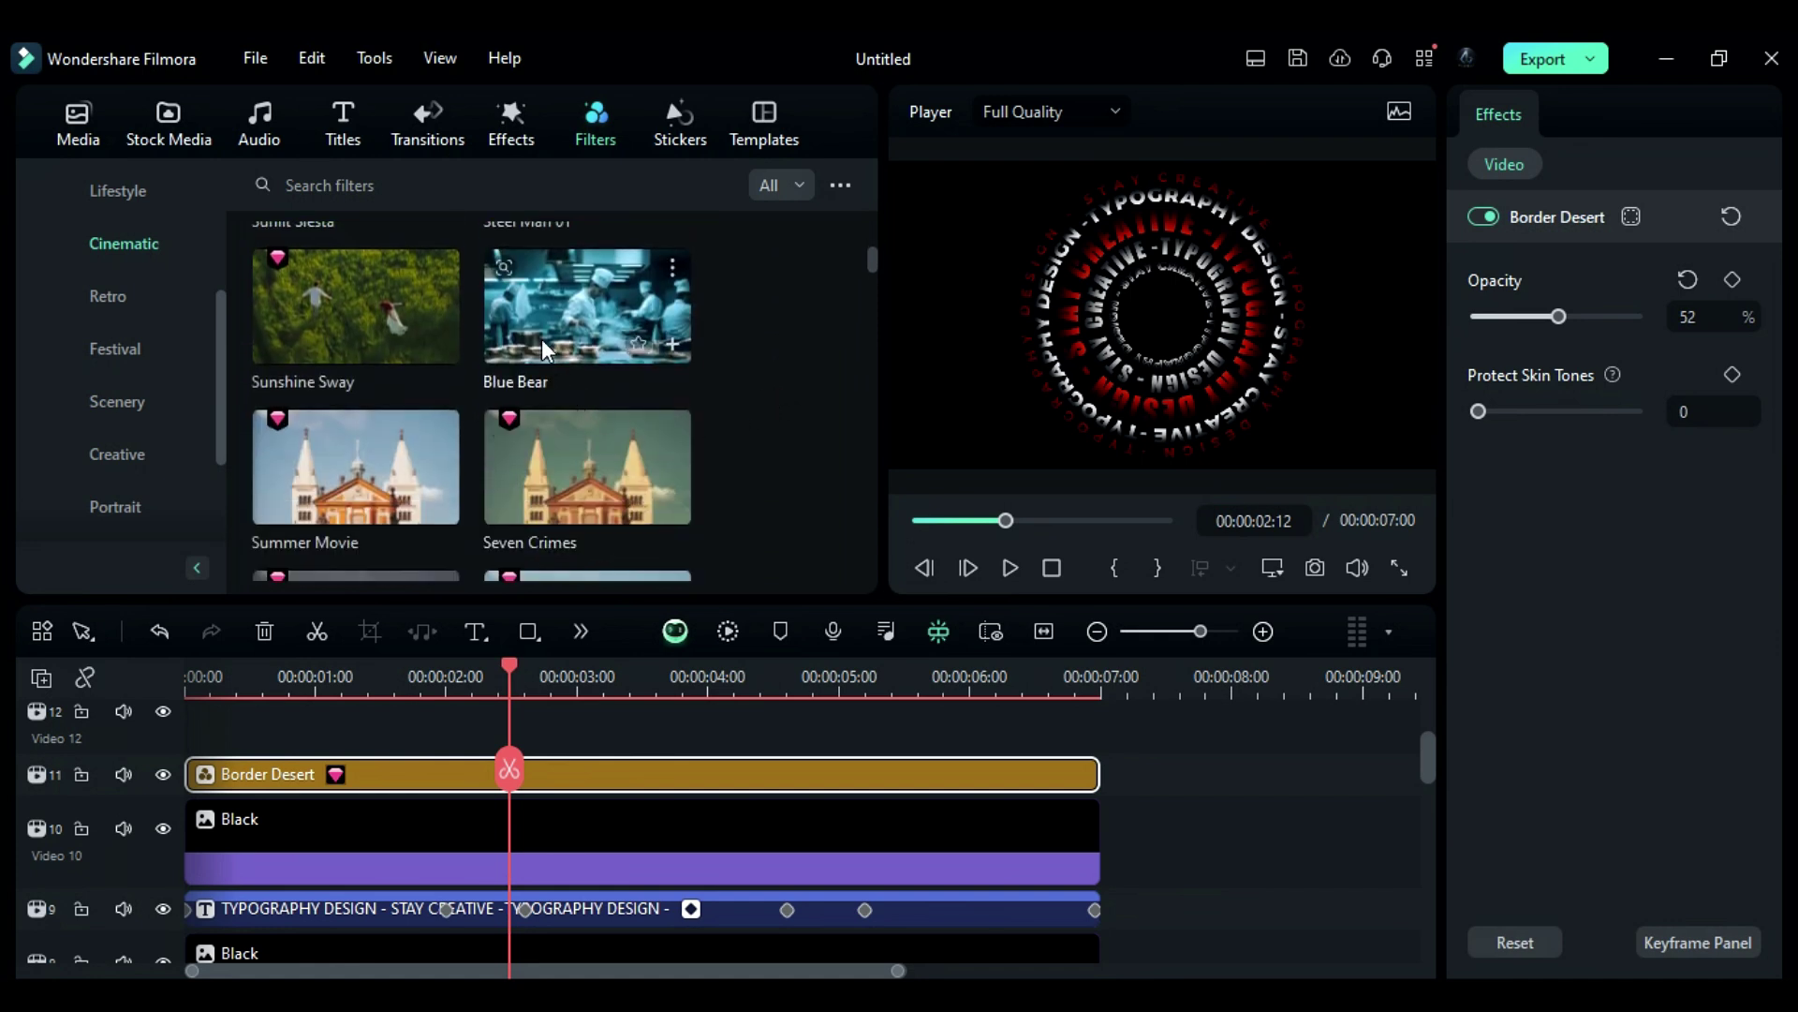
{"action": "left_click_drag", "start_coordinate": [541, 339], "coordinate": [119, 843]}
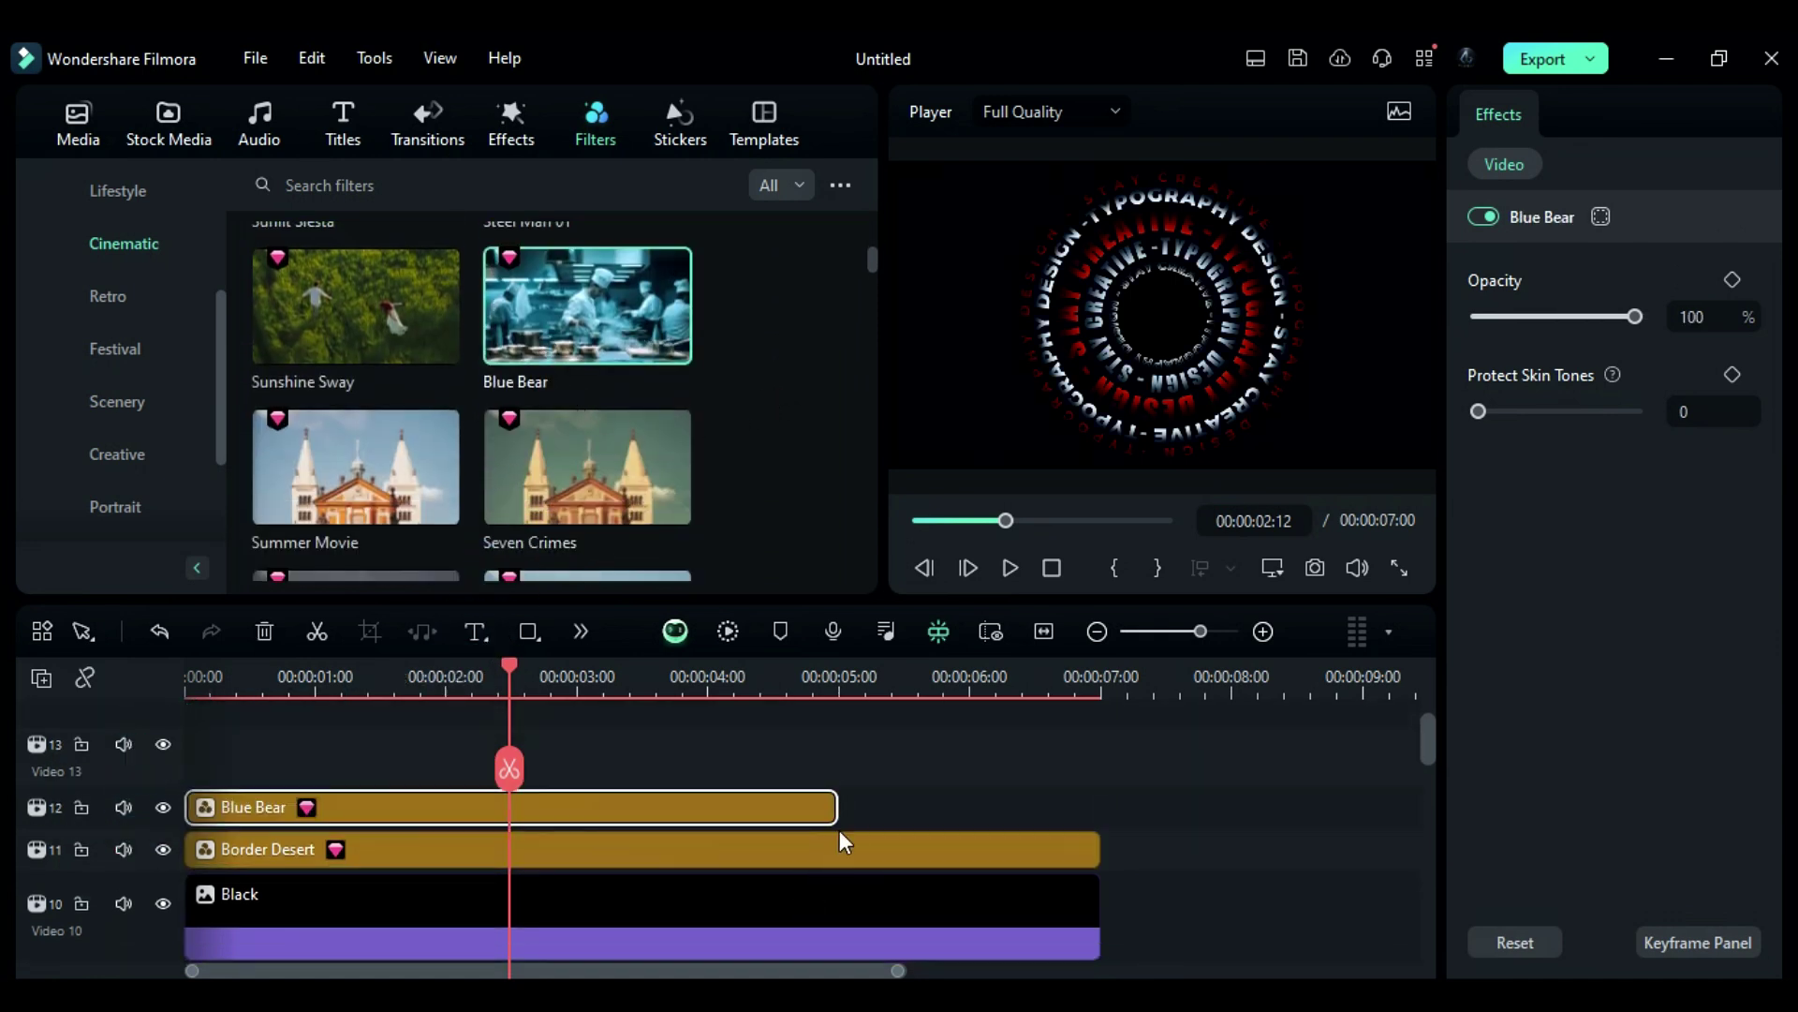
{"action": "left_click_drag", "start_coordinate": [836, 817], "coordinate": [1099, 822]}
{"action": "left_click", "coordinate": [1716, 328]}
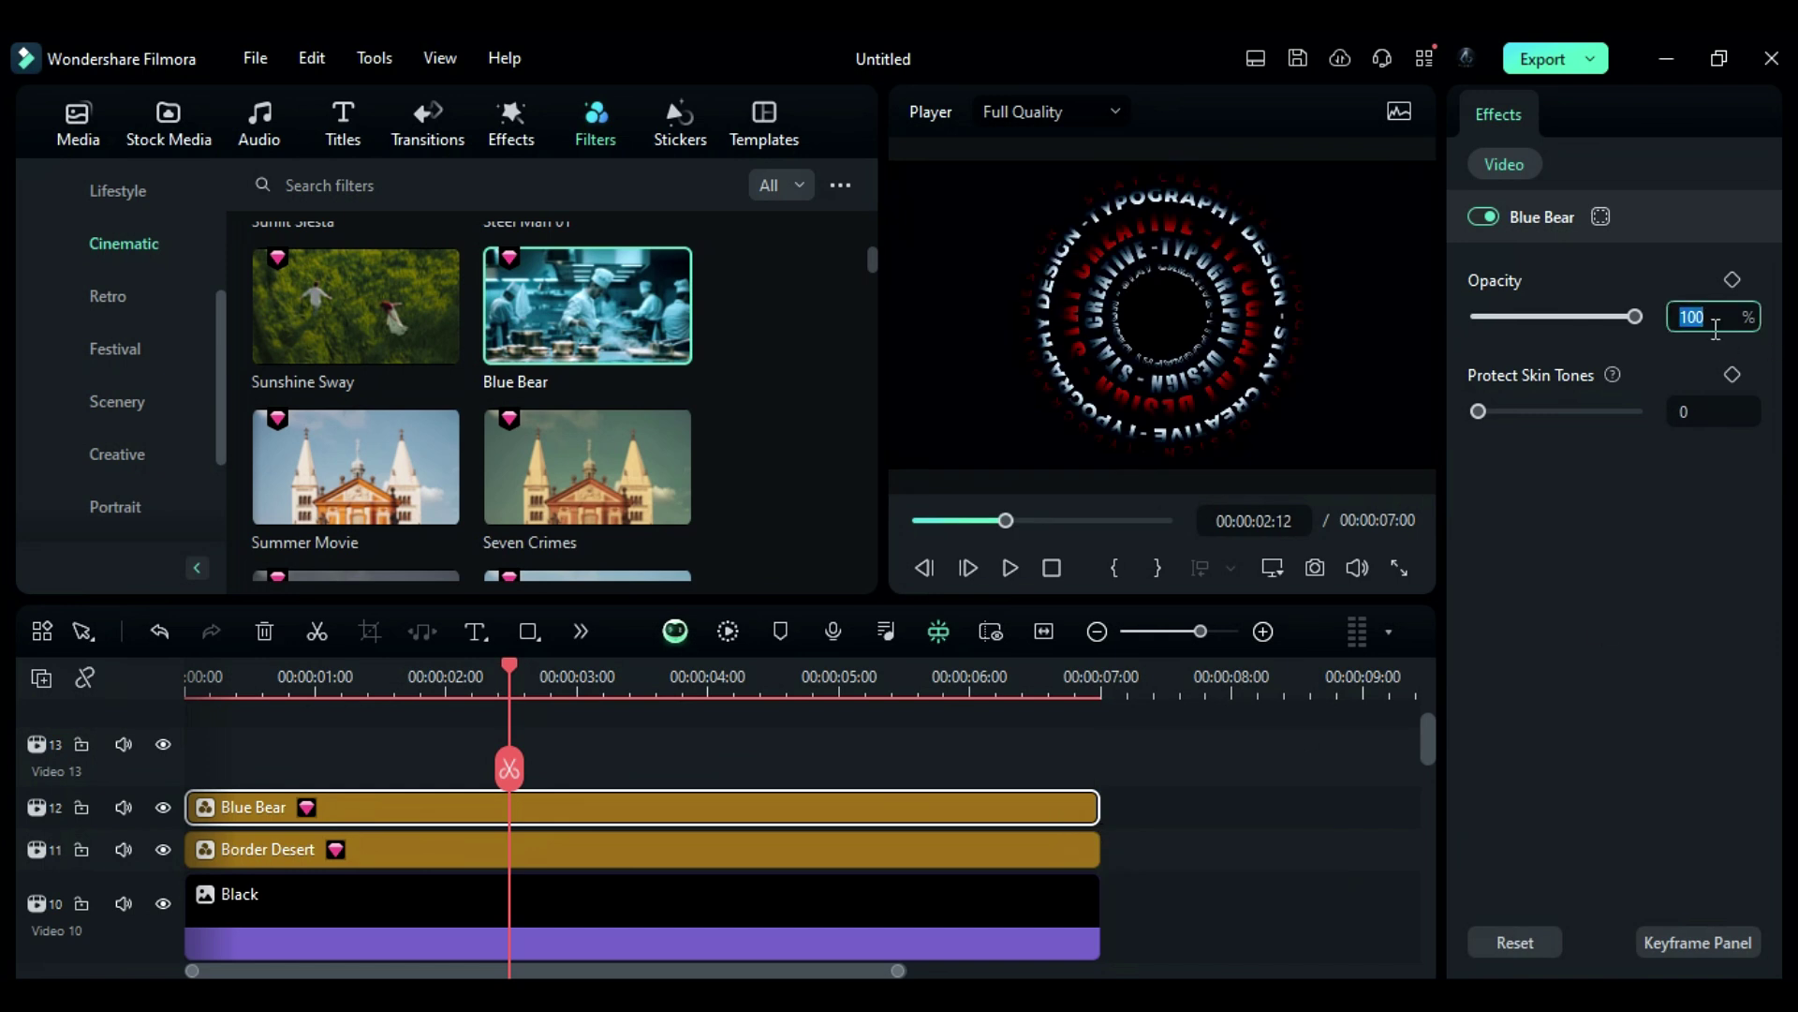
{"action": "type", "text": "72"}
{"action": "key", "text": "Return"}
- Add an adjustment layer on track 13 and extend it to the video's seven-second end
{"action": "left_click", "coordinate": [80, 145]}
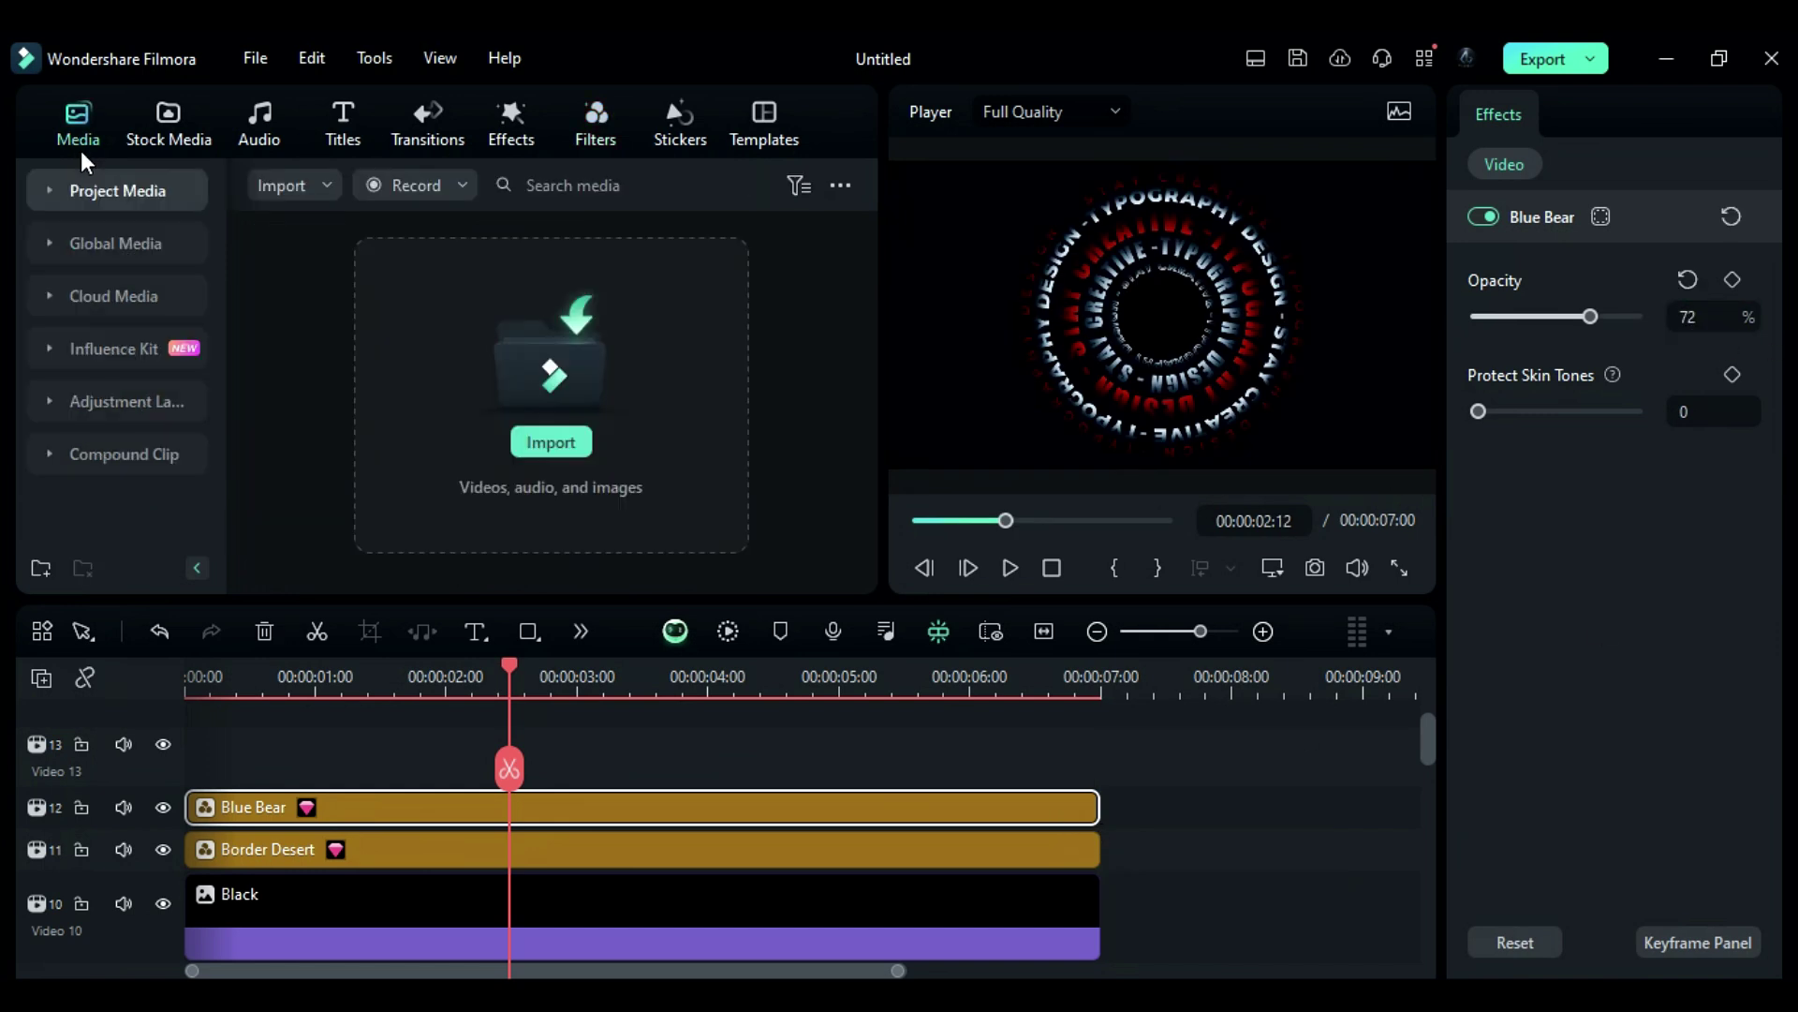
{"action": "left_click", "coordinate": [143, 400]}
{"action": "left_click_drag", "start_coordinate": [318, 350], "coordinate": [202, 749]}
{"action": "left_click_drag", "start_coordinate": [836, 747], "coordinate": [1098, 731]}
- Grade it: temperature -6, vibrance 13, saturation 4, exposure 9, brightness -8, contrast 11, white 29
{"action": "scroll", "coordinate": [1738, 493], "scroll_direction": "up", "scroll_amount": 5}
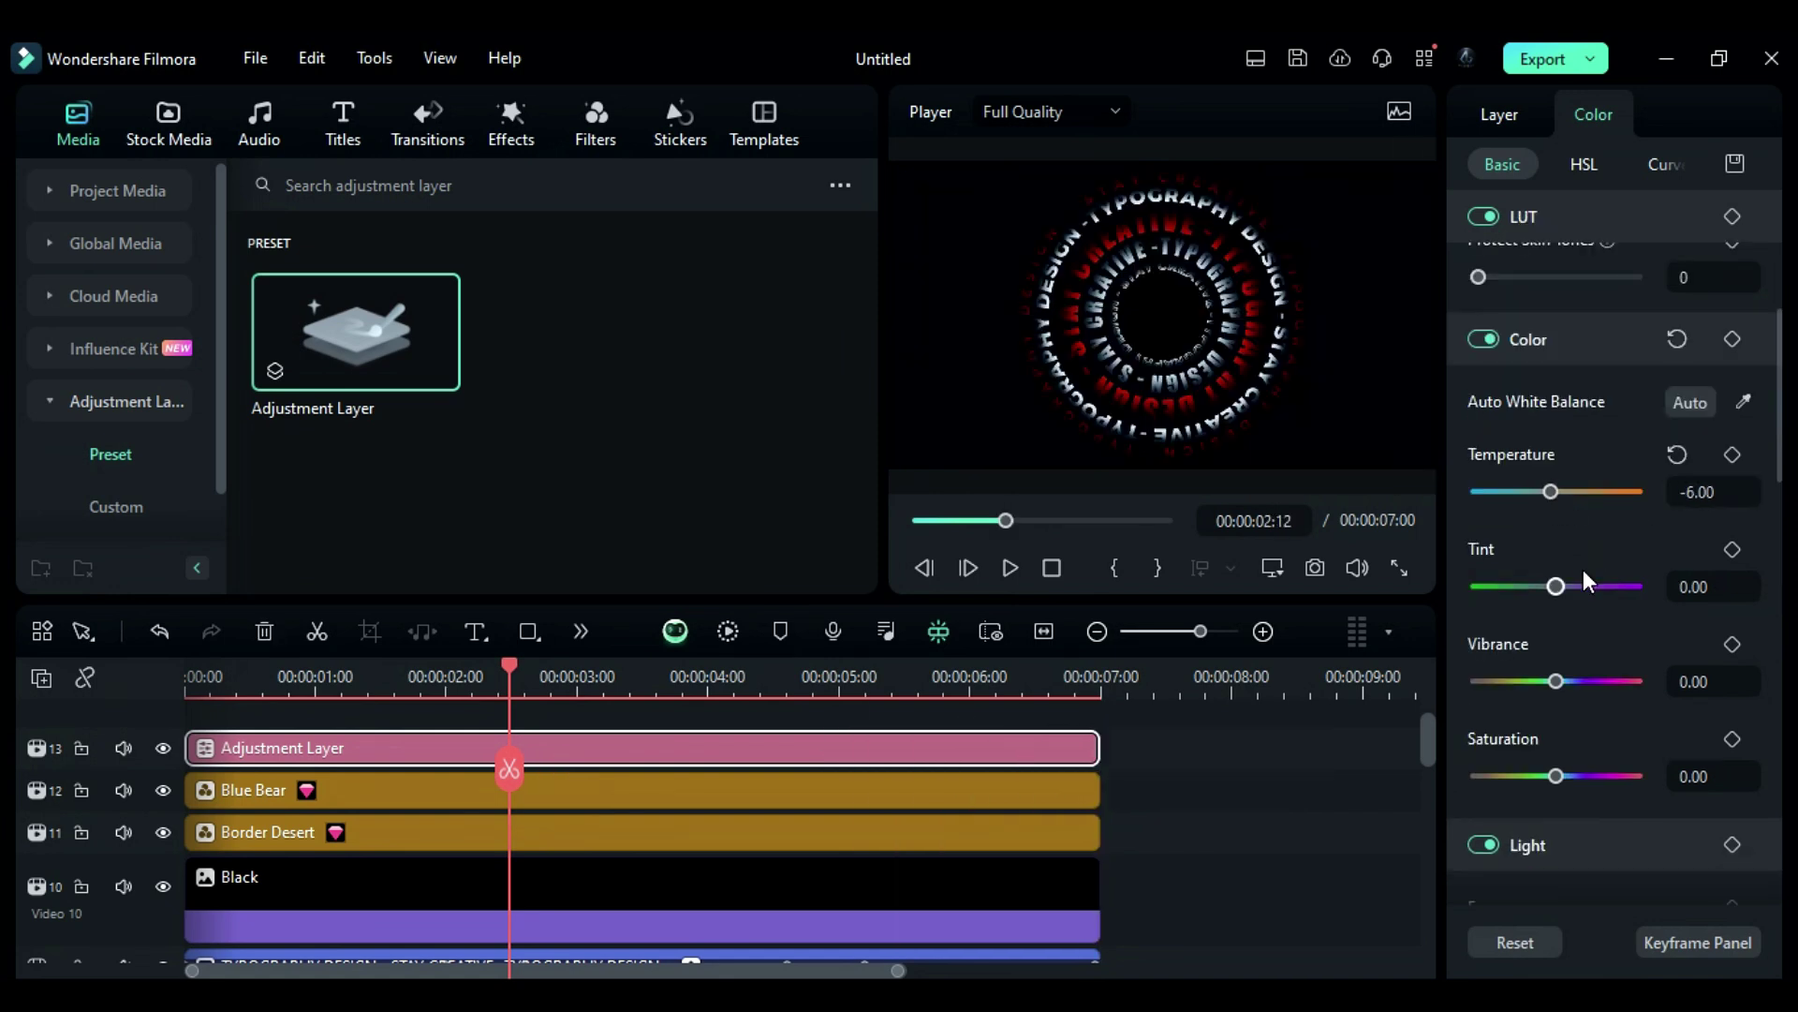
{"action": "scroll", "coordinate": [1611, 590], "scroll_direction": "down", "scroll_amount": 1}
{"action": "left_click_drag", "start_coordinate": [1556, 602], "coordinate": [1566, 602]}
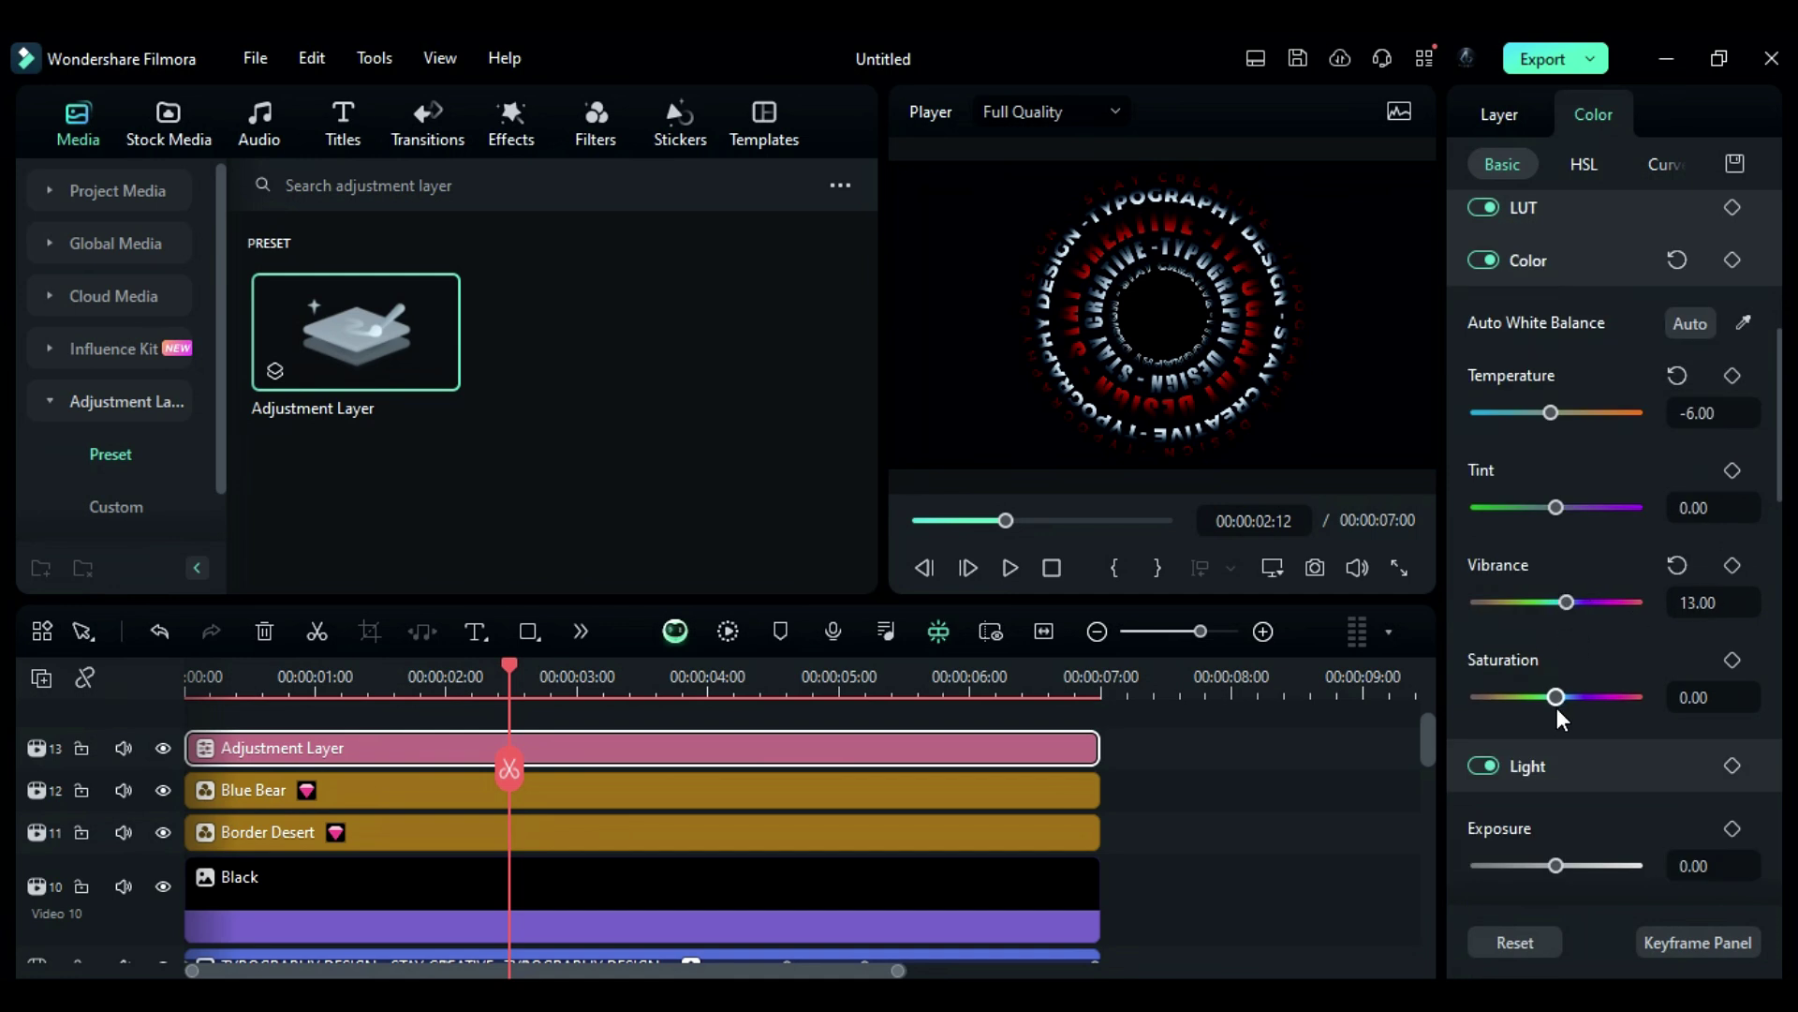
{"action": "left_click_drag", "start_coordinate": [1556, 697], "coordinate": [1559, 695]}
{"action": "scroll", "coordinate": [1559, 695], "scroll_direction": "down", "scroll_amount": 3}
{"action": "left_click_drag", "start_coordinate": [1557, 629], "coordinate": [1566, 665]}
{"action": "scroll", "coordinate": [1598, 682], "scroll_direction": "down", "scroll_amount": 1}
{"action": "scroll", "coordinate": [1578, 691], "scroll_direction": "down", "scroll_amount": 1}
{"action": "scroll", "coordinate": [1563, 730], "scroll_direction": "down", "scroll_amount": 2}
{"action": "left_click_drag", "start_coordinate": [1558, 791], "coordinate": [1578, 787]}
- Render the timeline preview and play the finished animation from the start
{"action": "left_click", "coordinate": [714, 631]}
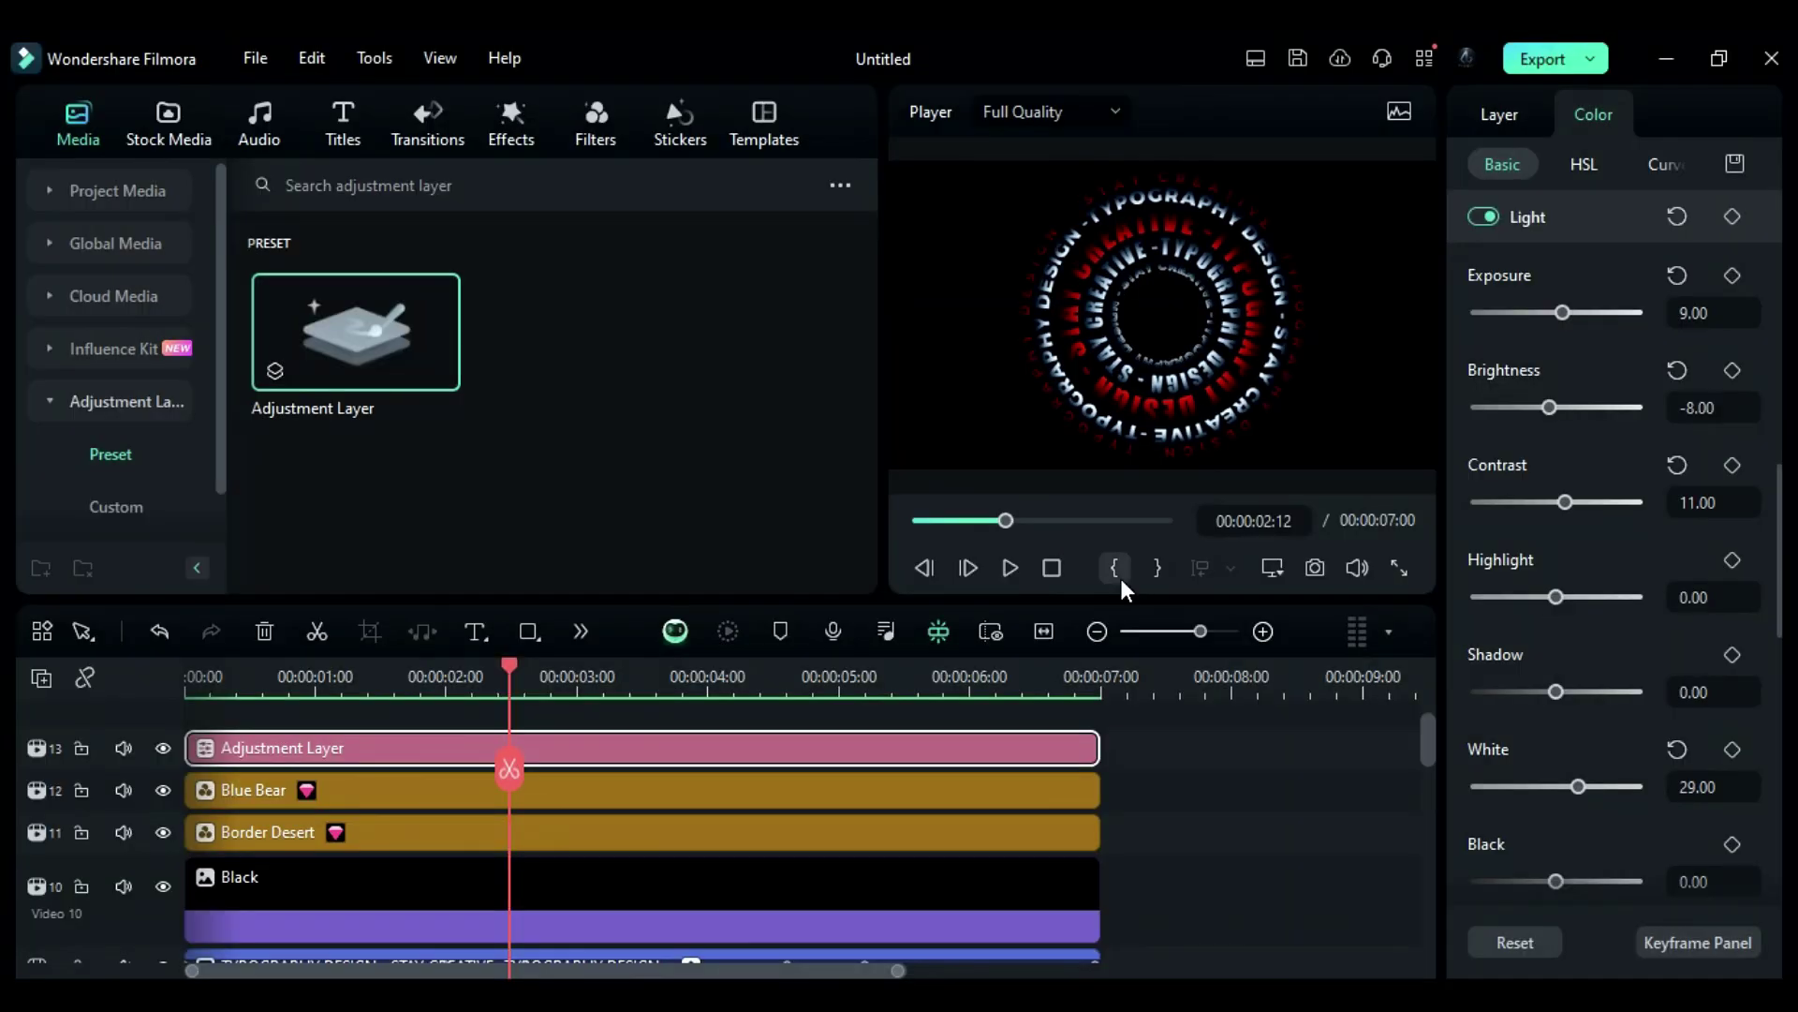
{"action": "left_click", "coordinate": [1051, 568]}
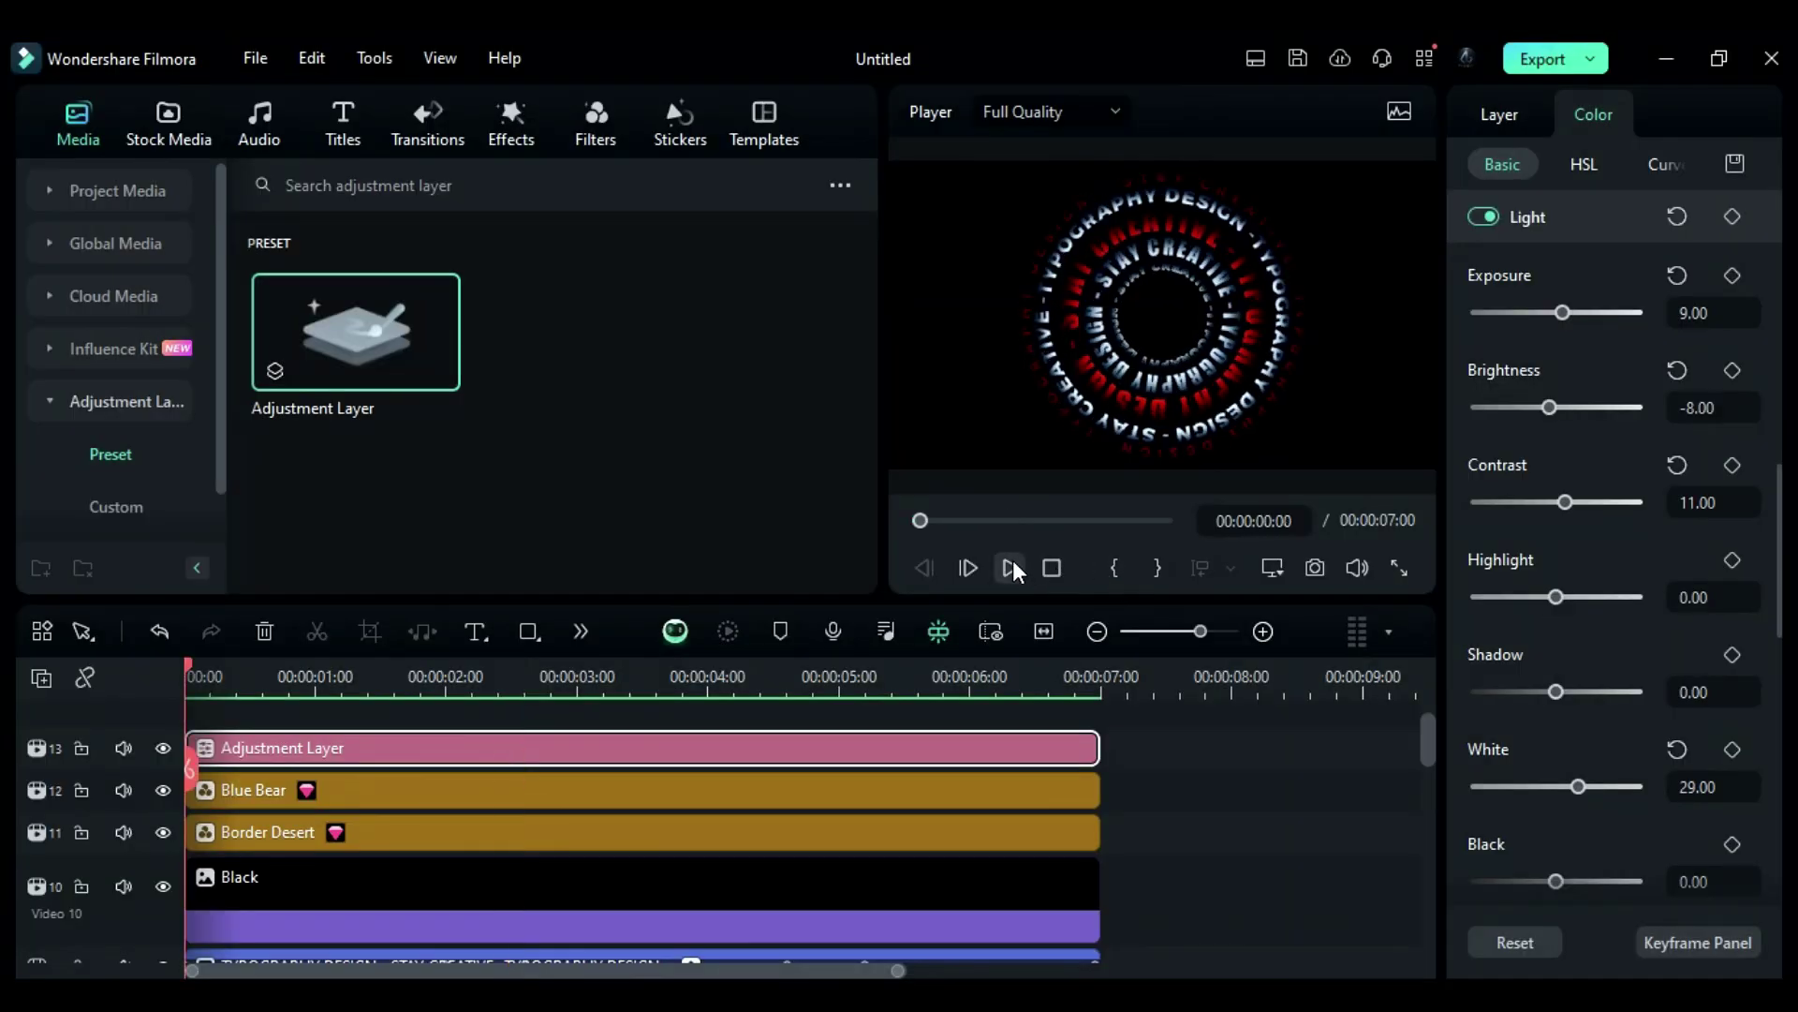
{"action": "left_click", "coordinate": [1012, 565]}
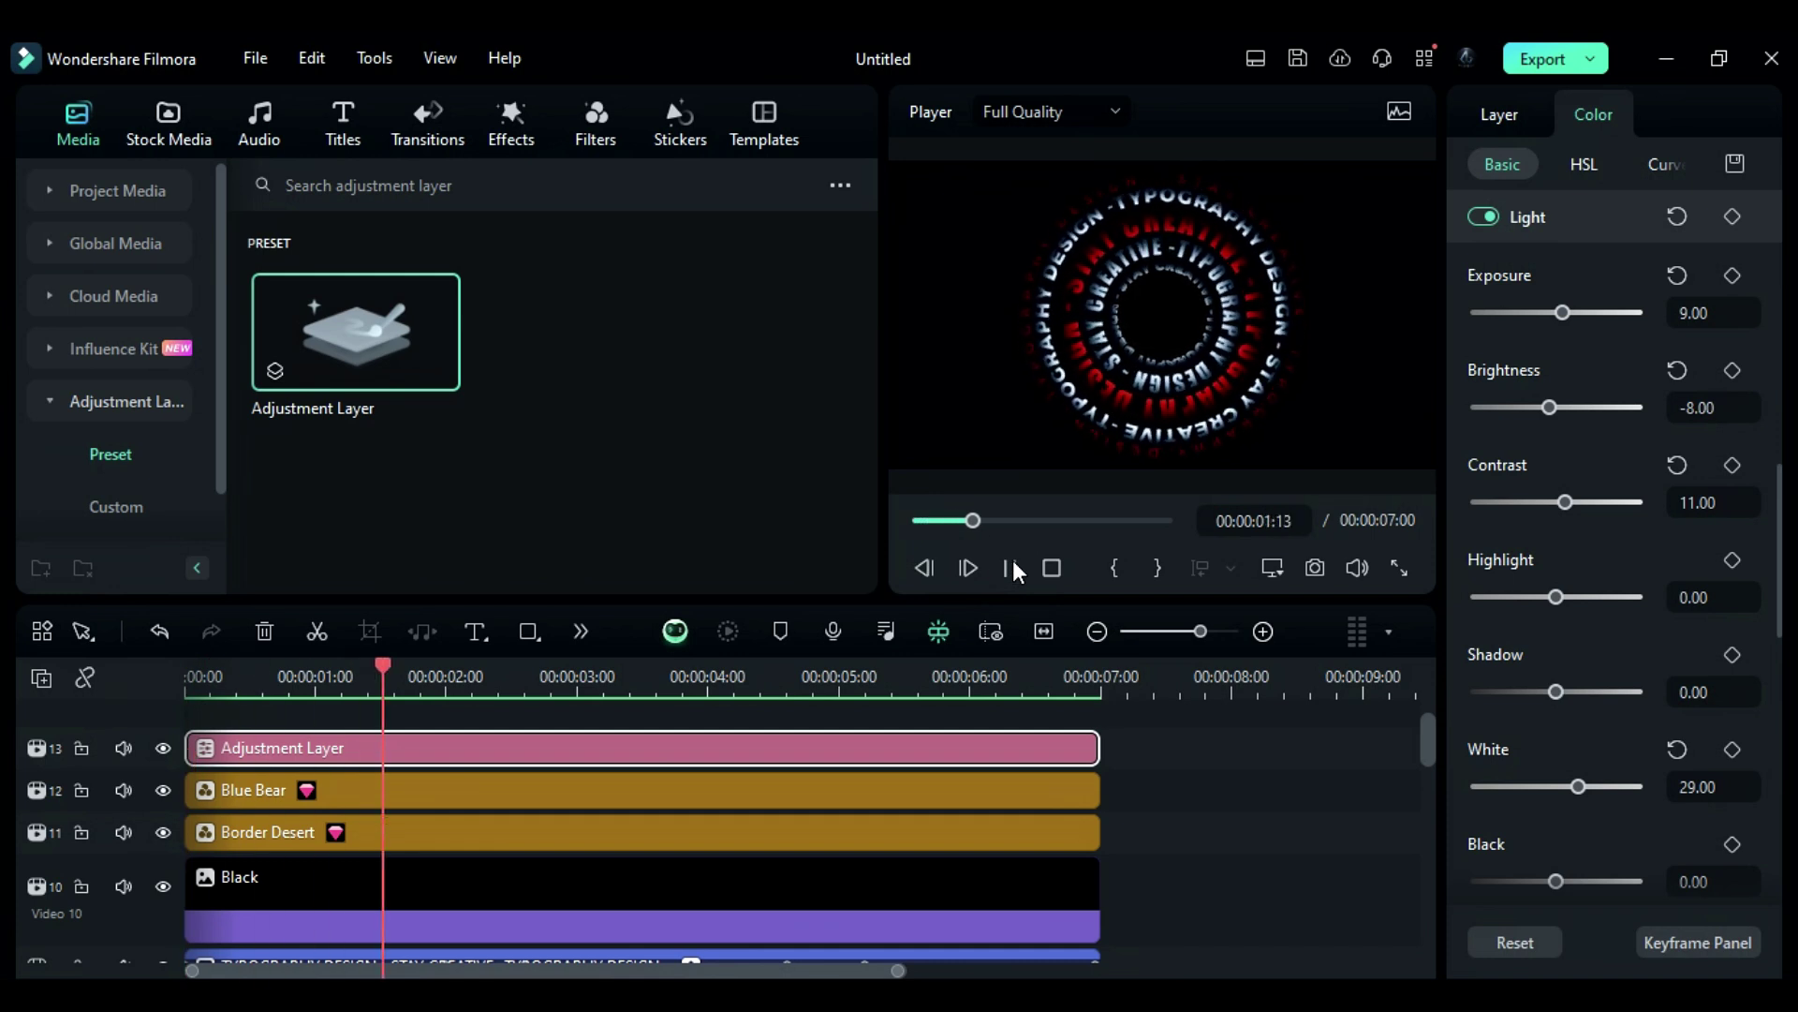